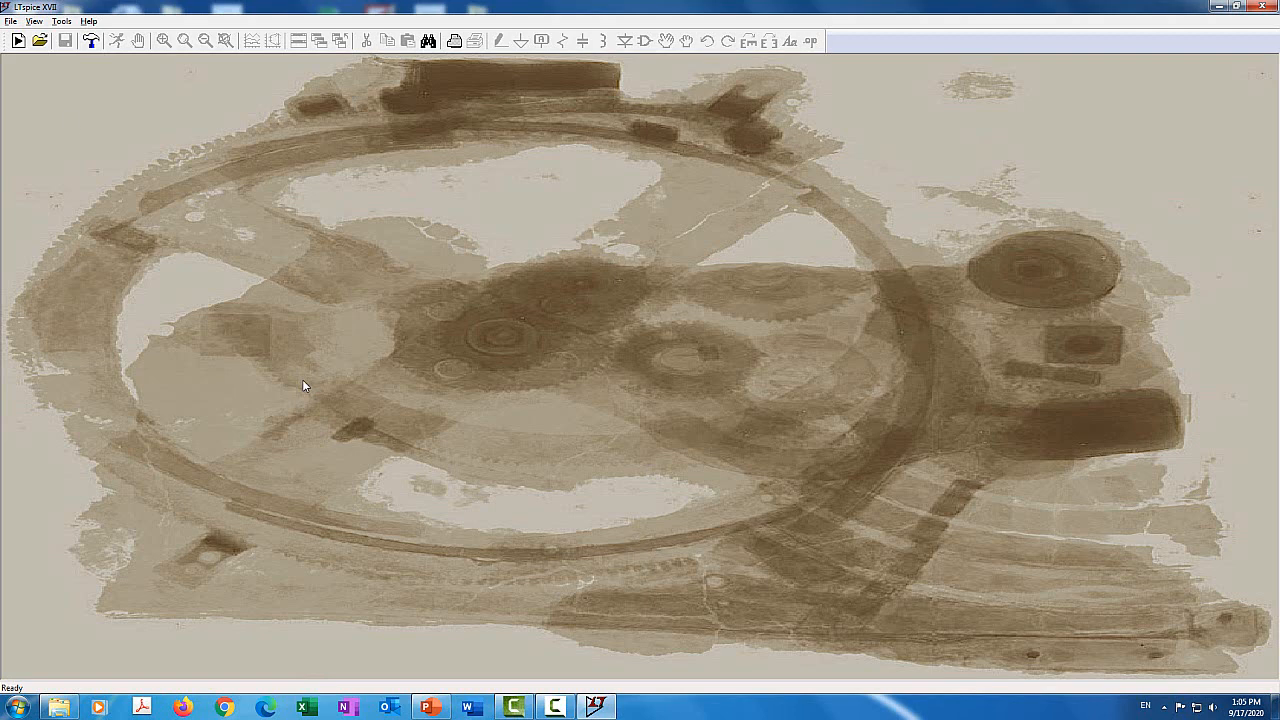
Step: Create a new schematic and place one voltage source in it
click(18, 41)
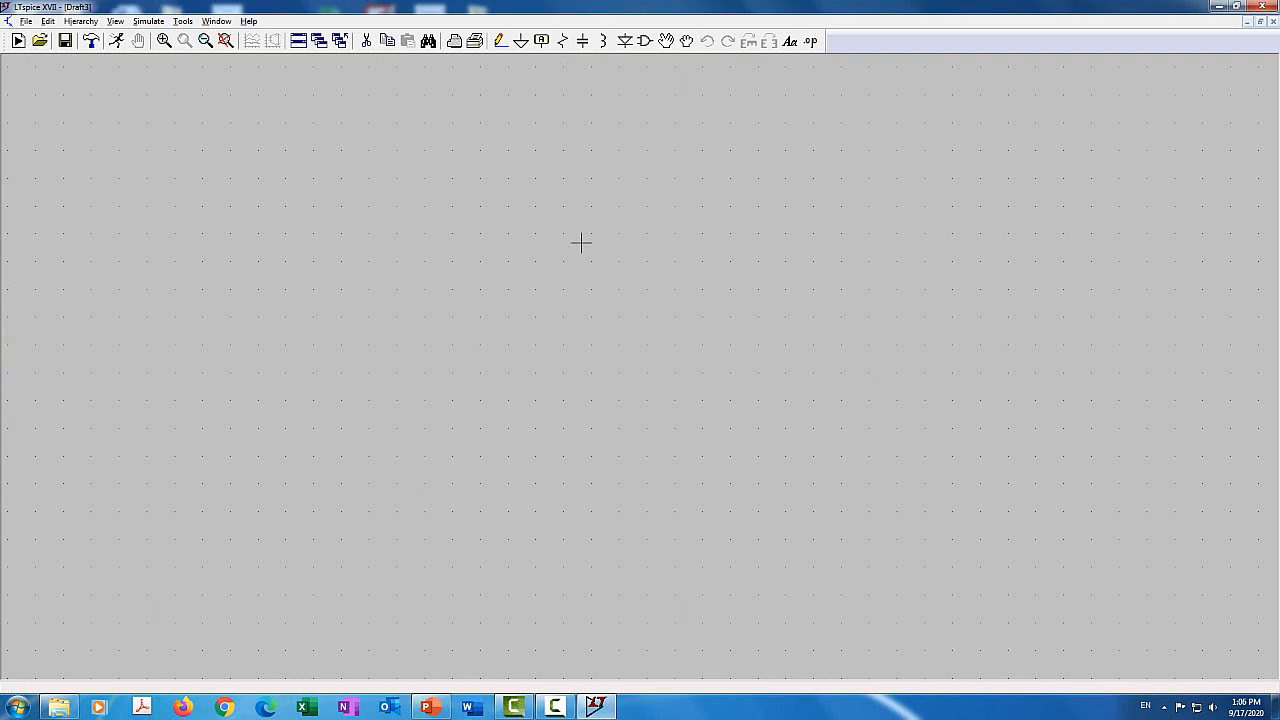
click(648, 43)
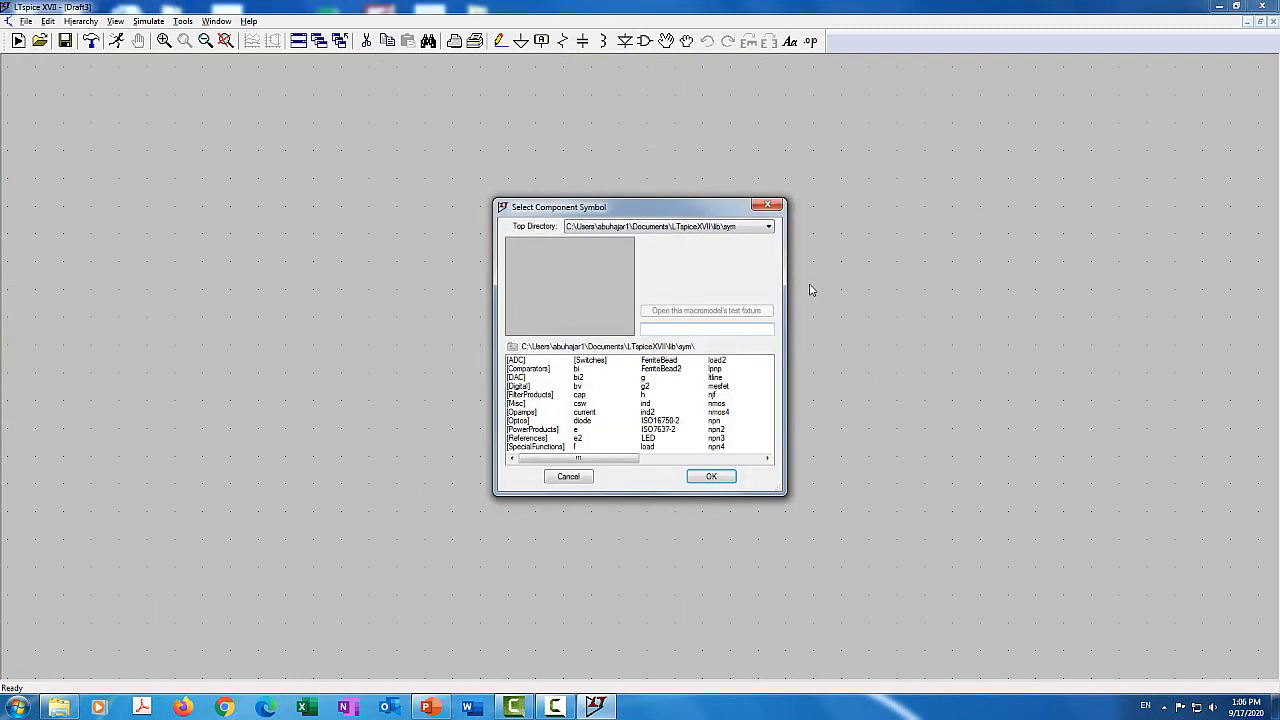
text(Vol)
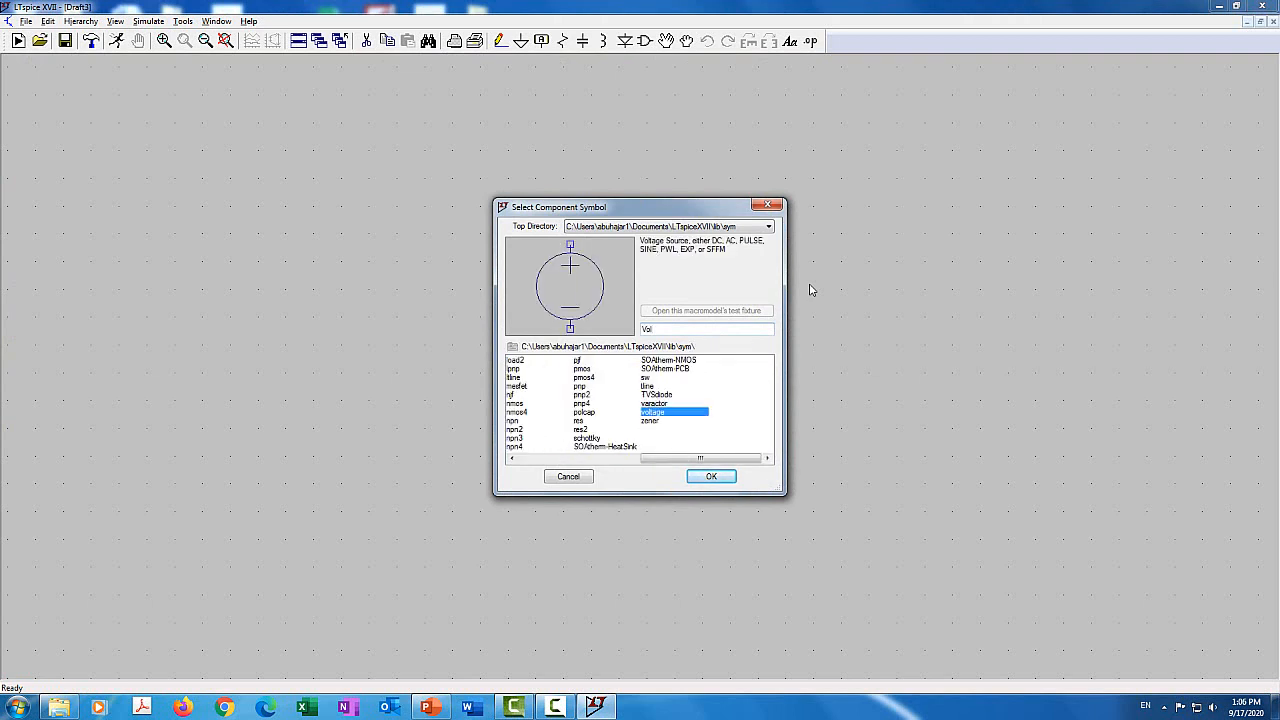
key(Return)
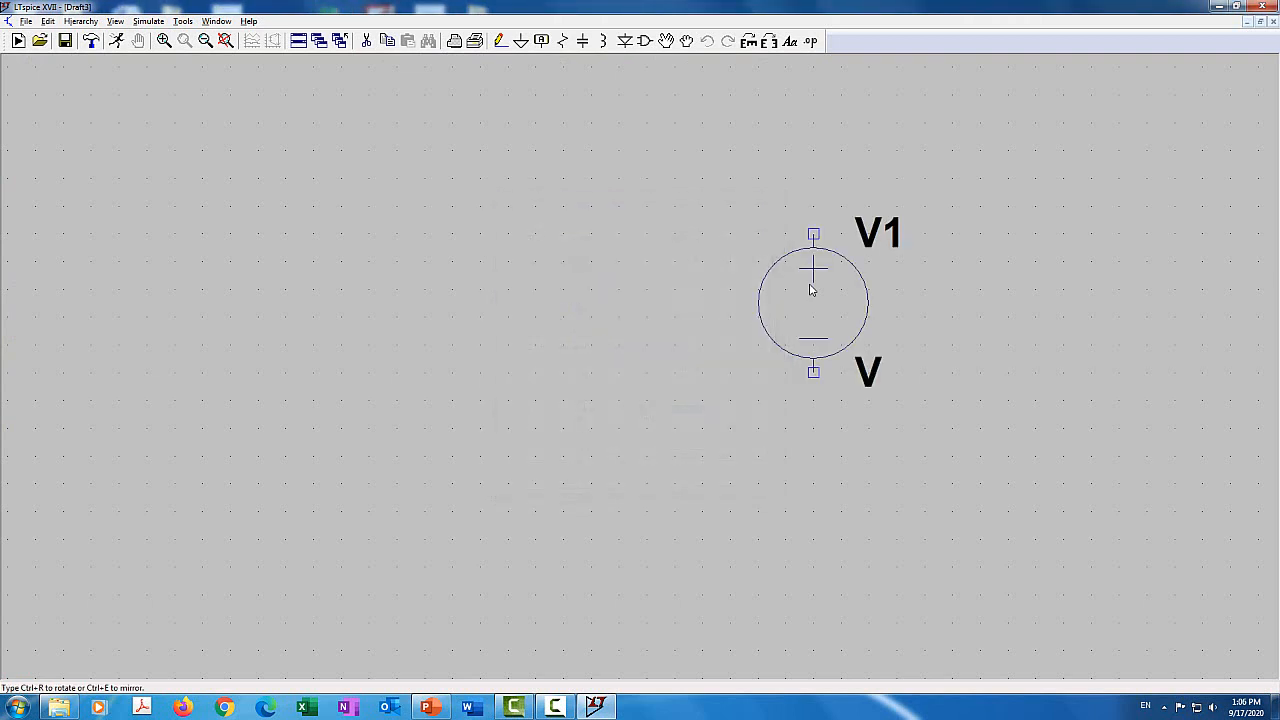
click(313, 298)
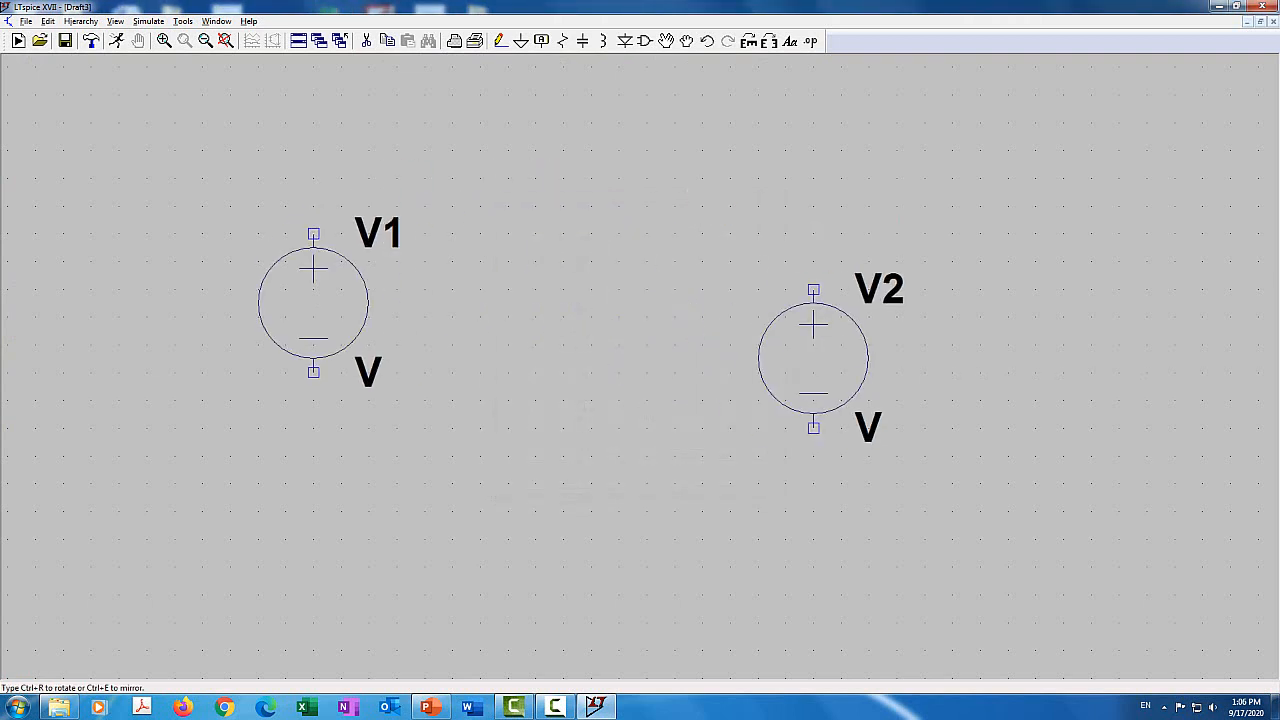
key(Escape)
Step: Place a second voltage source beside the first one, aligned at the same height
click(645, 41)
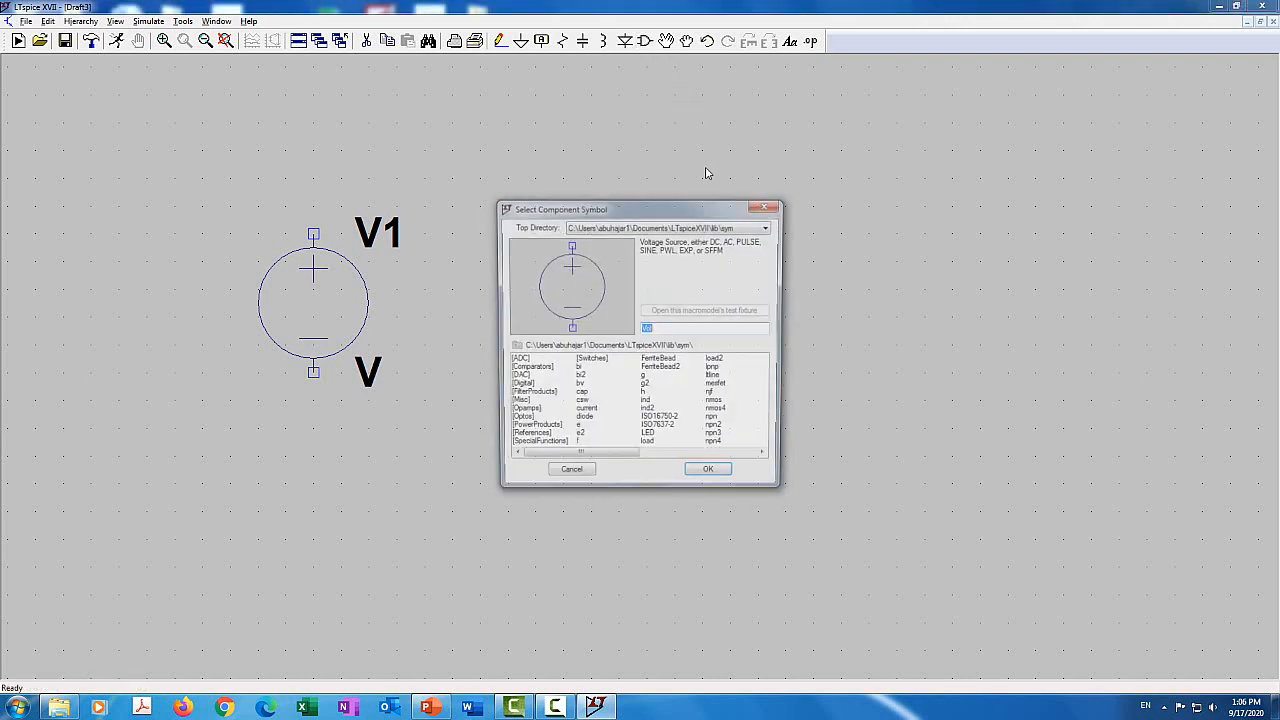
click(712, 476)
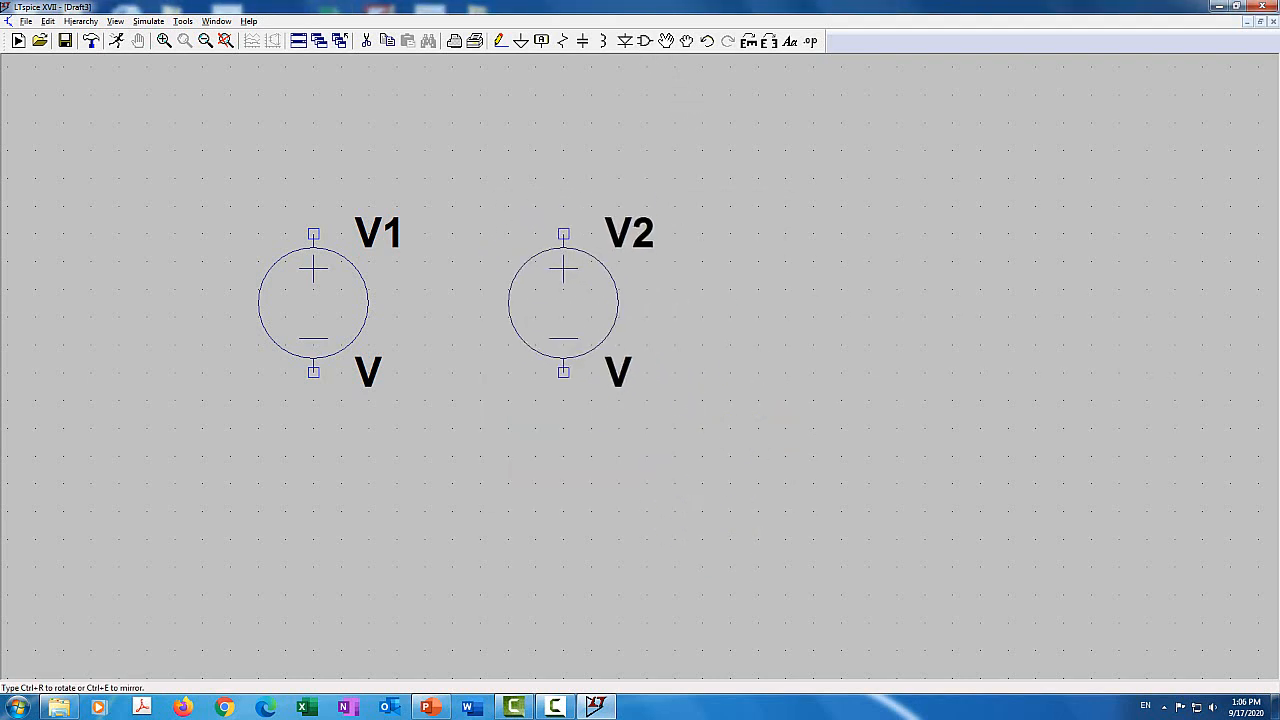
click(563, 302)
key(Escape)
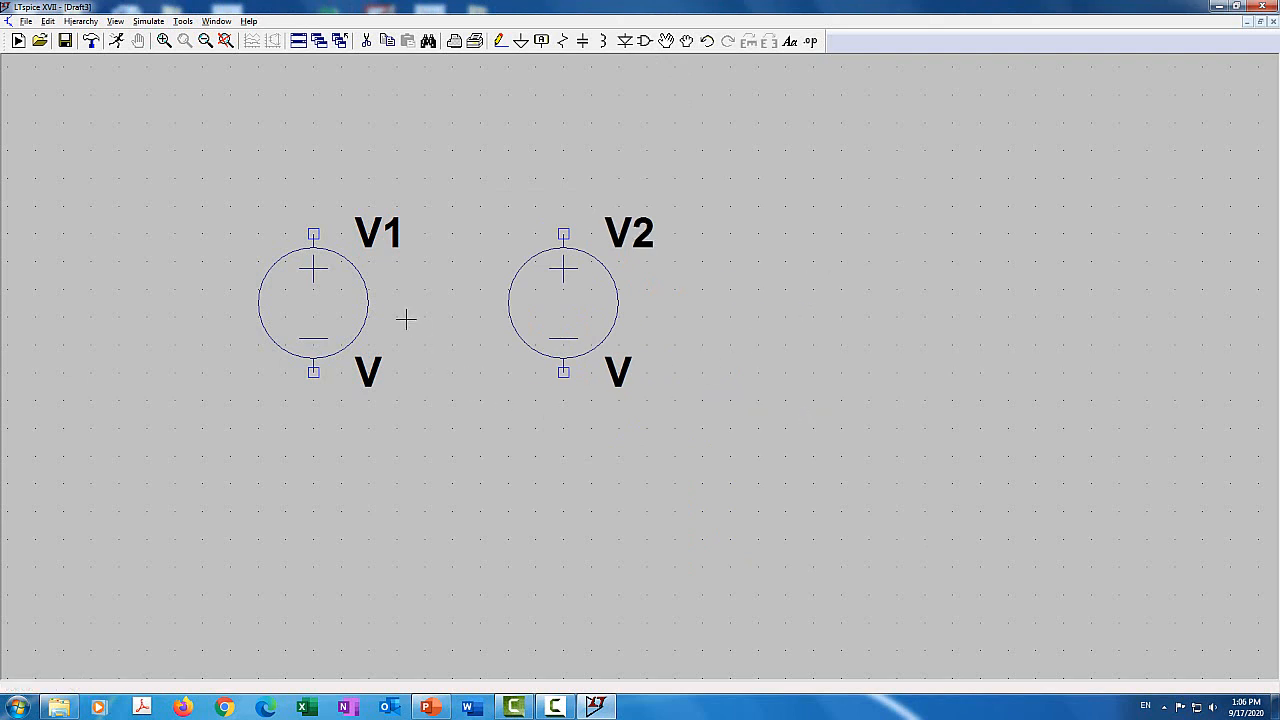
Step: Rename voltage source V1 as VCC and voltage source V2 as VEE
right_click(379, 232)
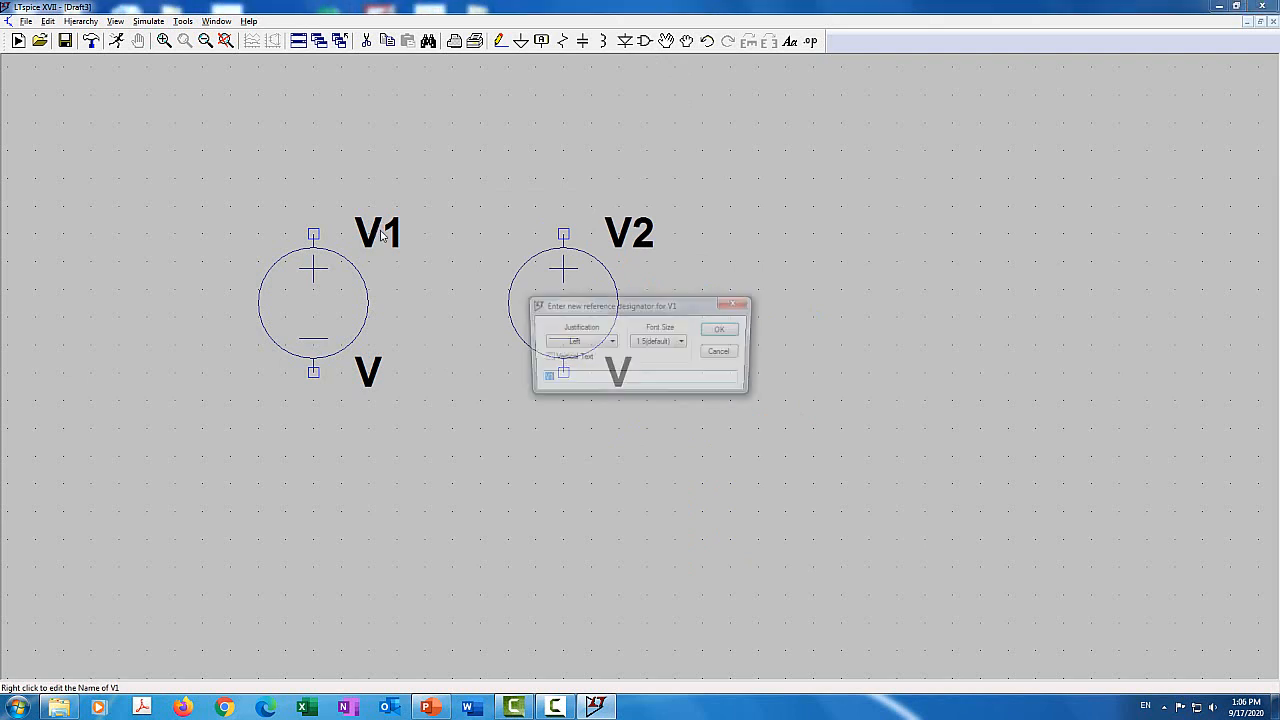
click(573, 378)
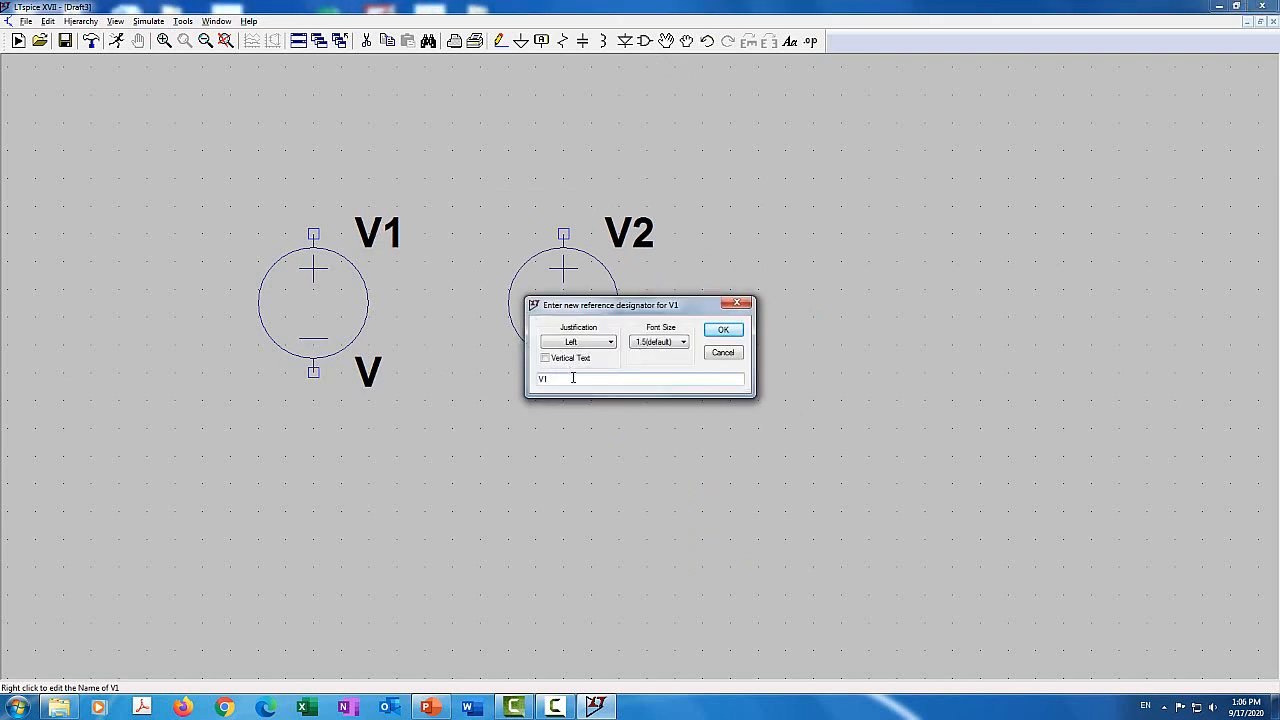
key(BackSpace)
text(CC)
key(Return)
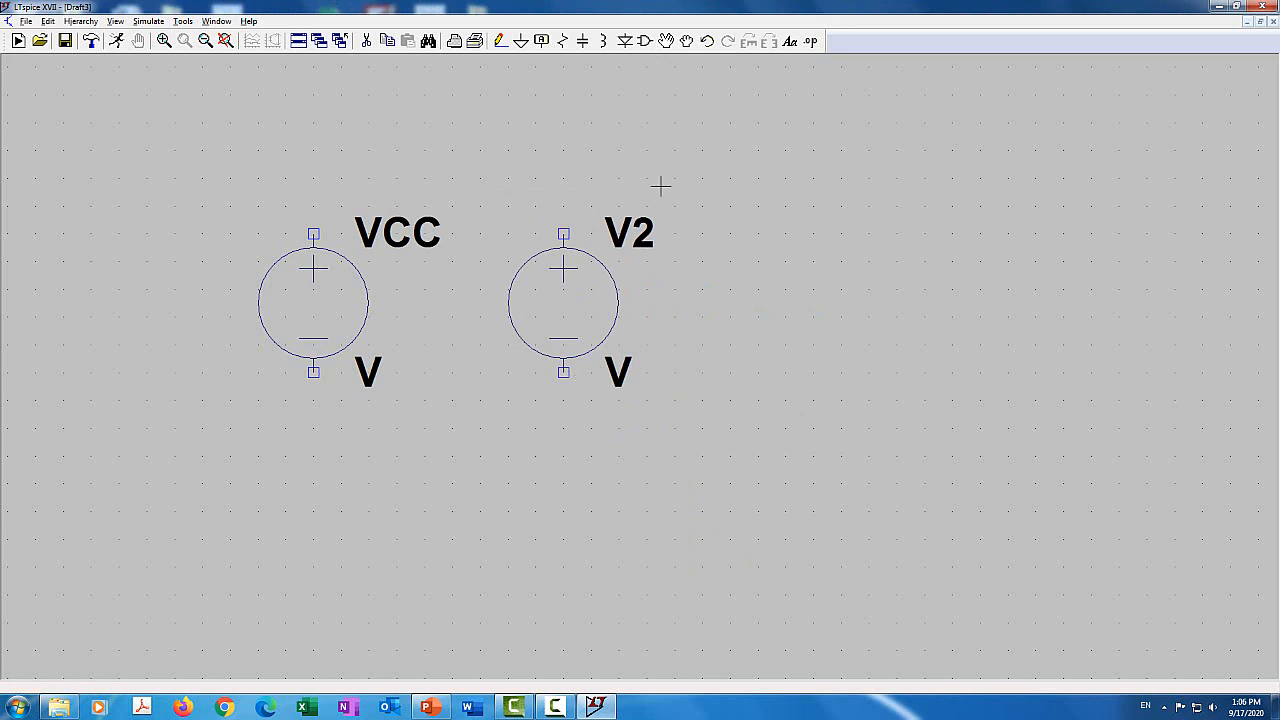
right_click(656, 236)
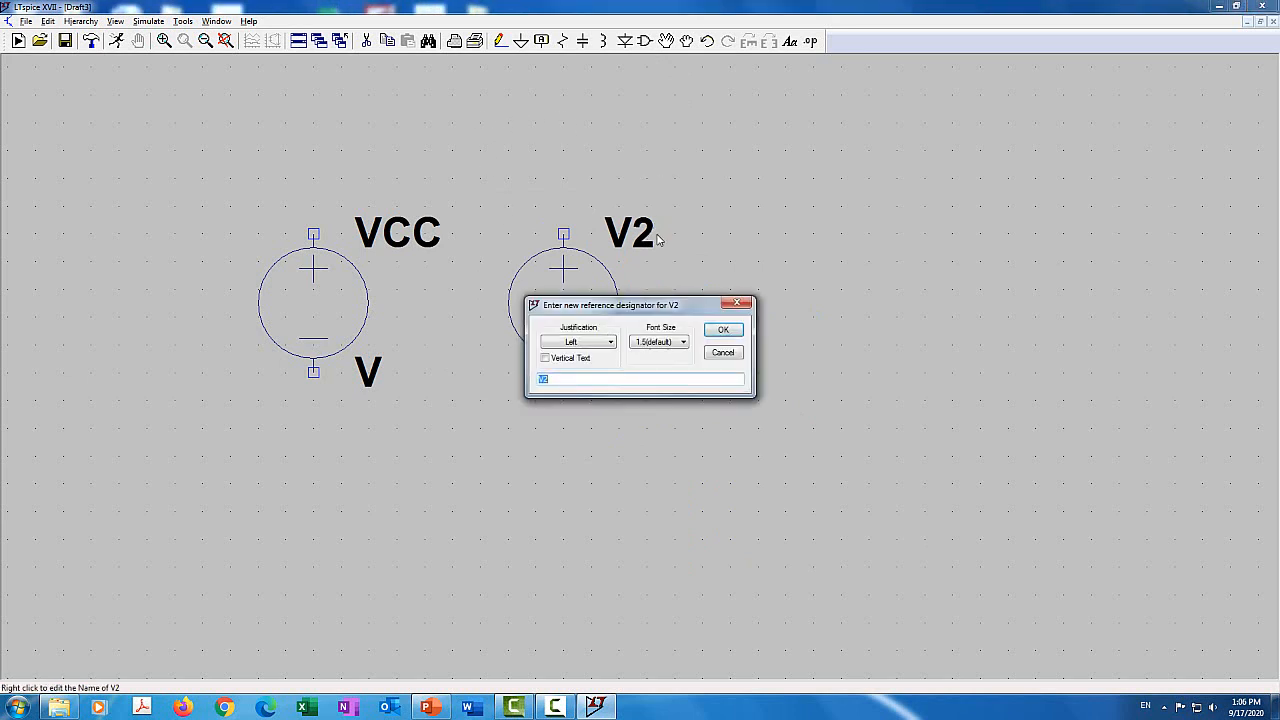
text(VEE)
key(Return)
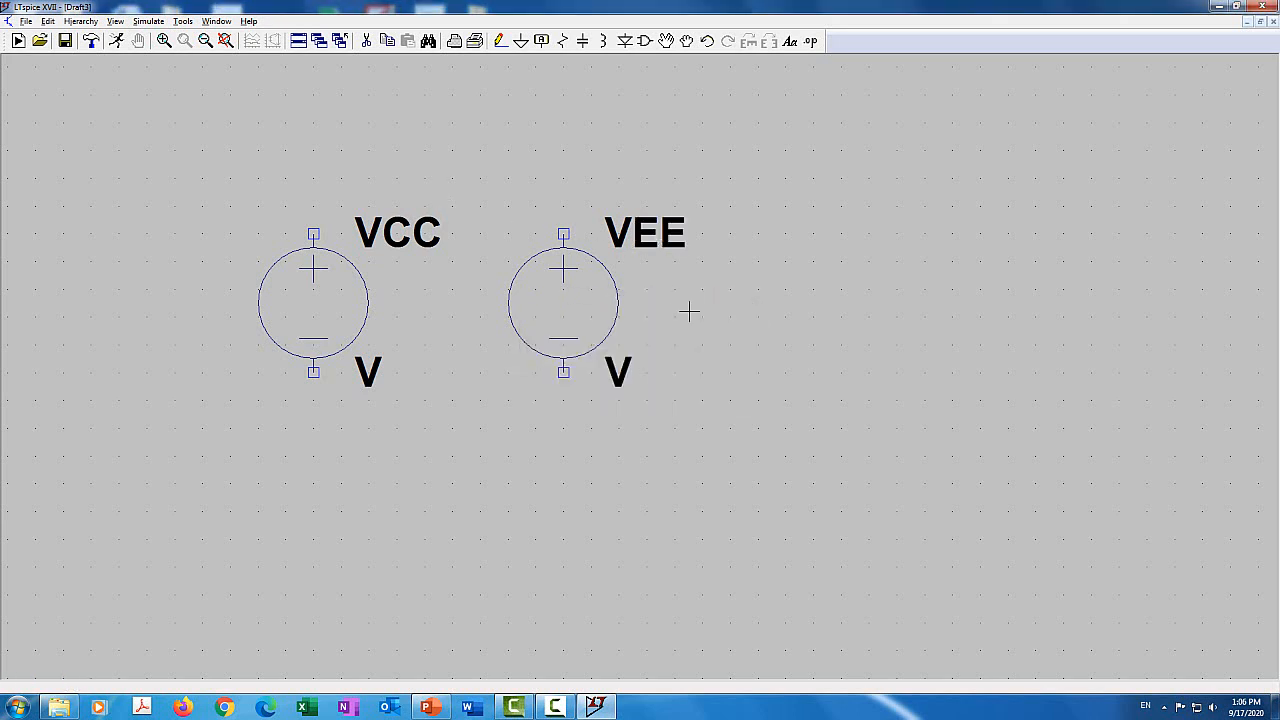
Step: Place ground symbols on the negative terminals of the VCC and VEE sources
click(521, 40)
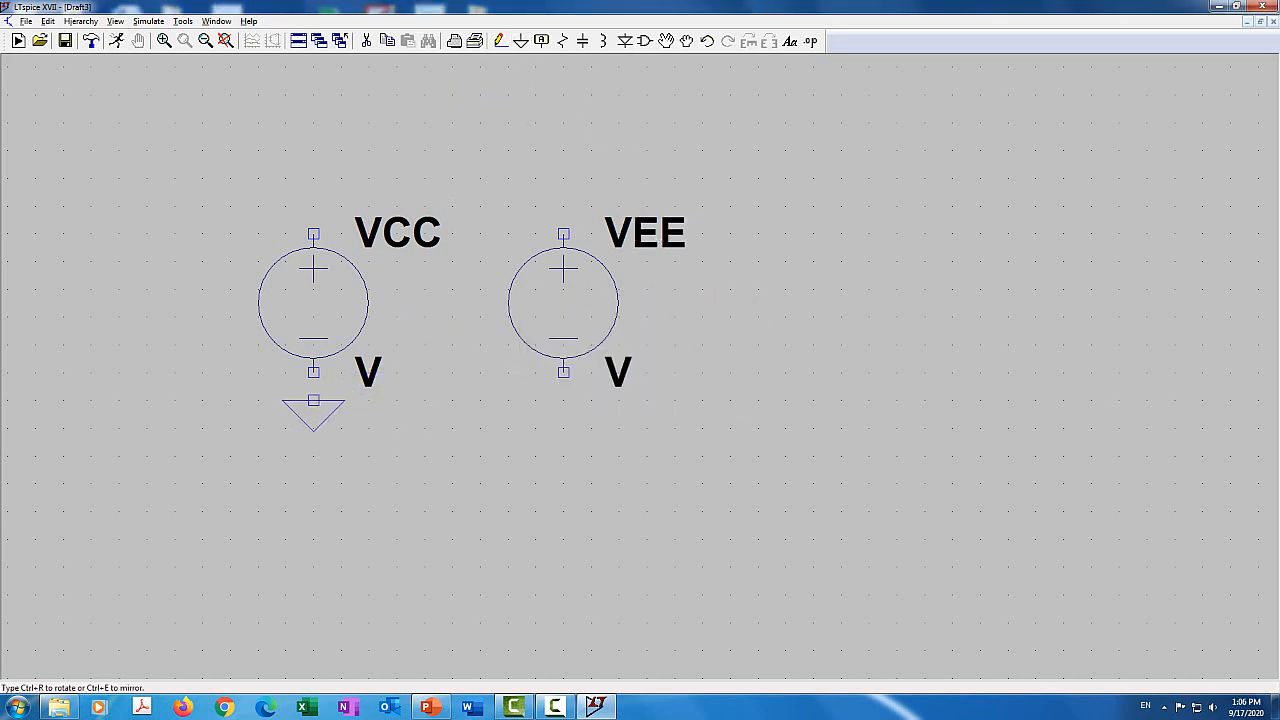
click(313, 372)
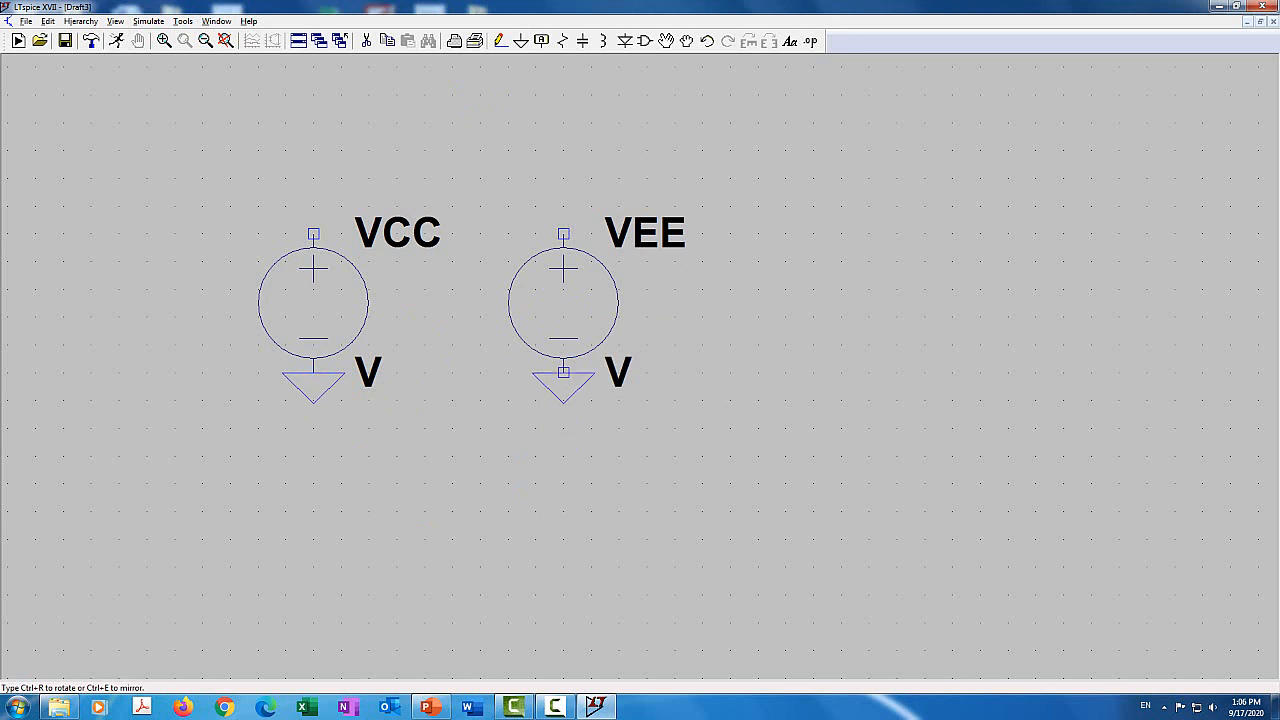
click(563, 372)
key(Escape)
Step: Set the DC value of the VCC source to 15 V and the VEE source to -15 V
right_click(342, 309)
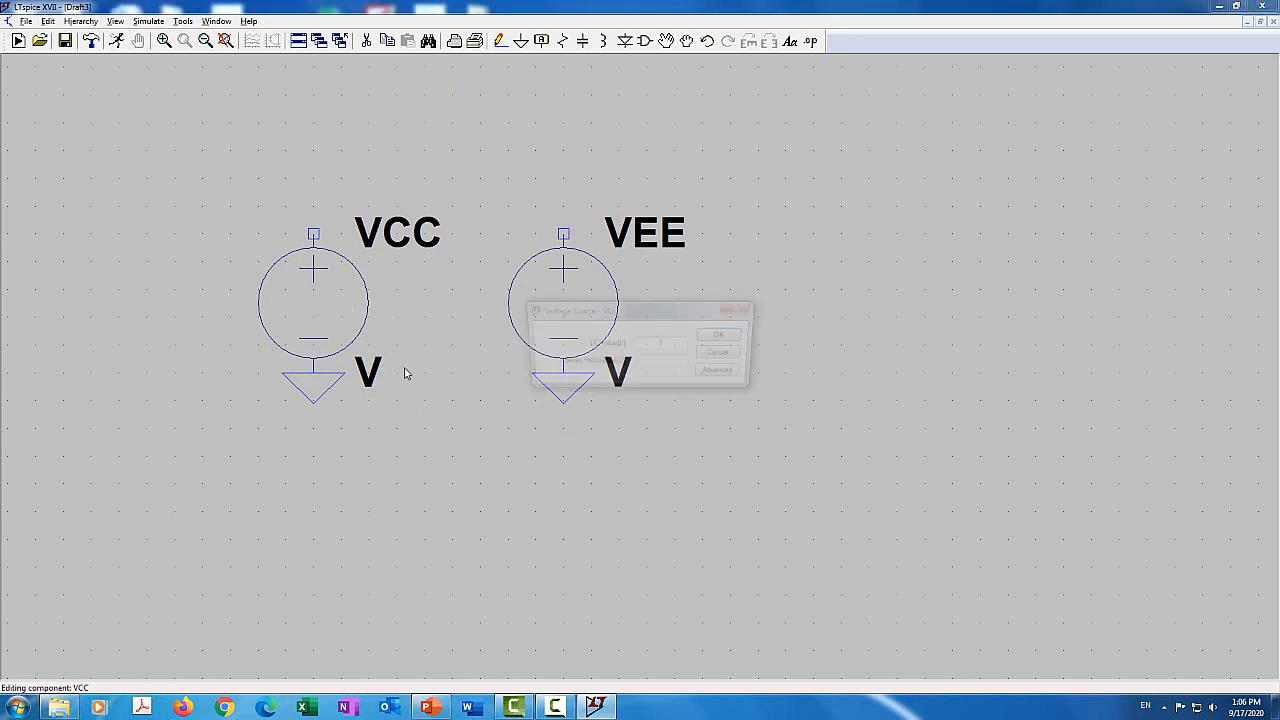
text(1)
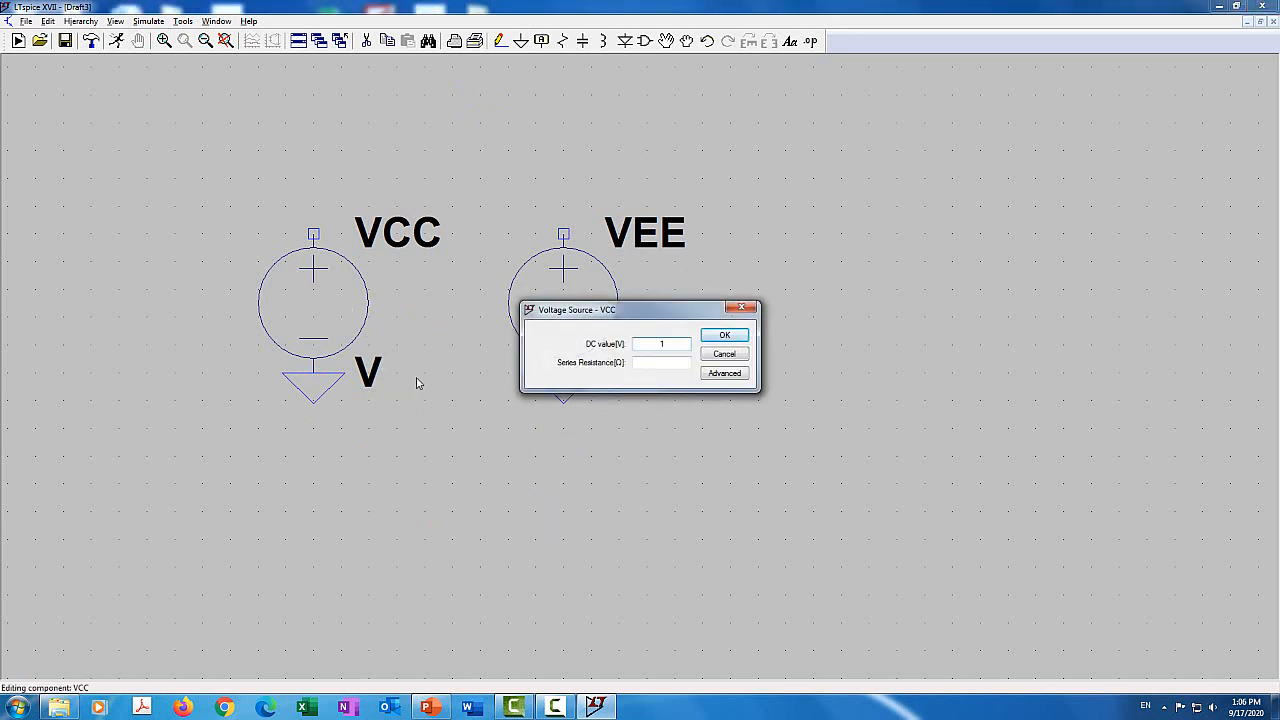
text(5)
key(Return)
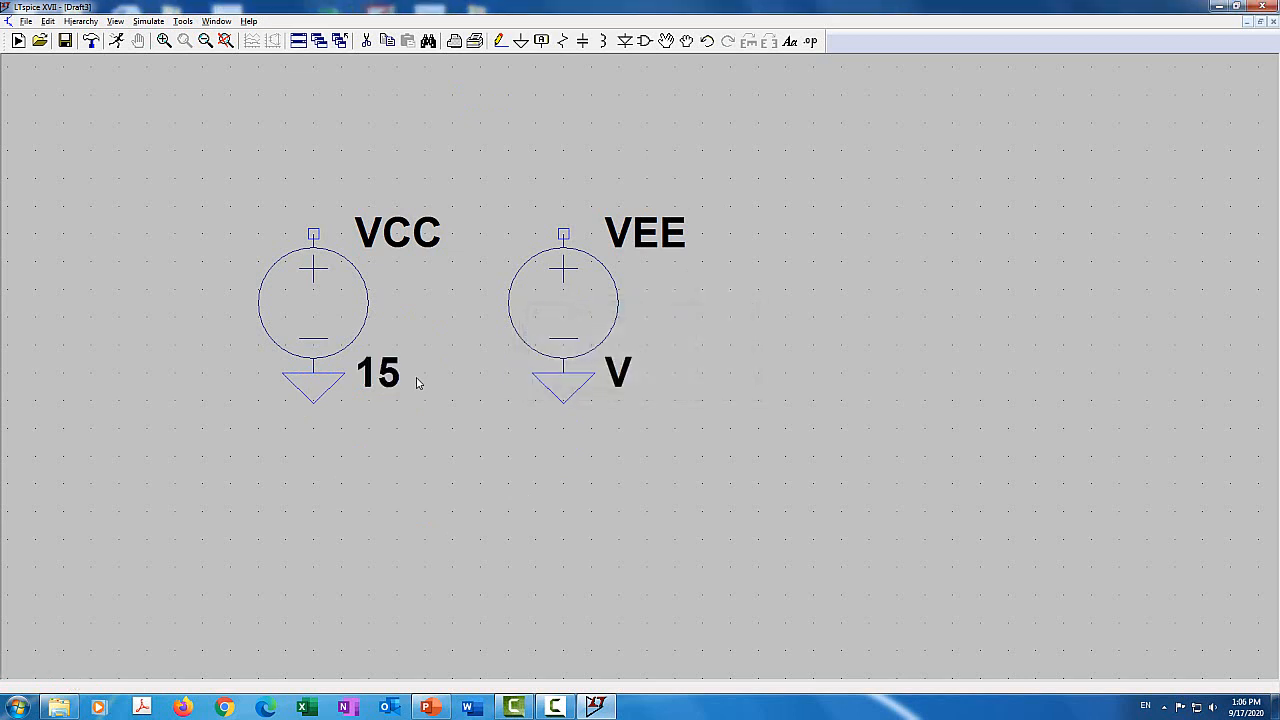
right_click(591, 317)
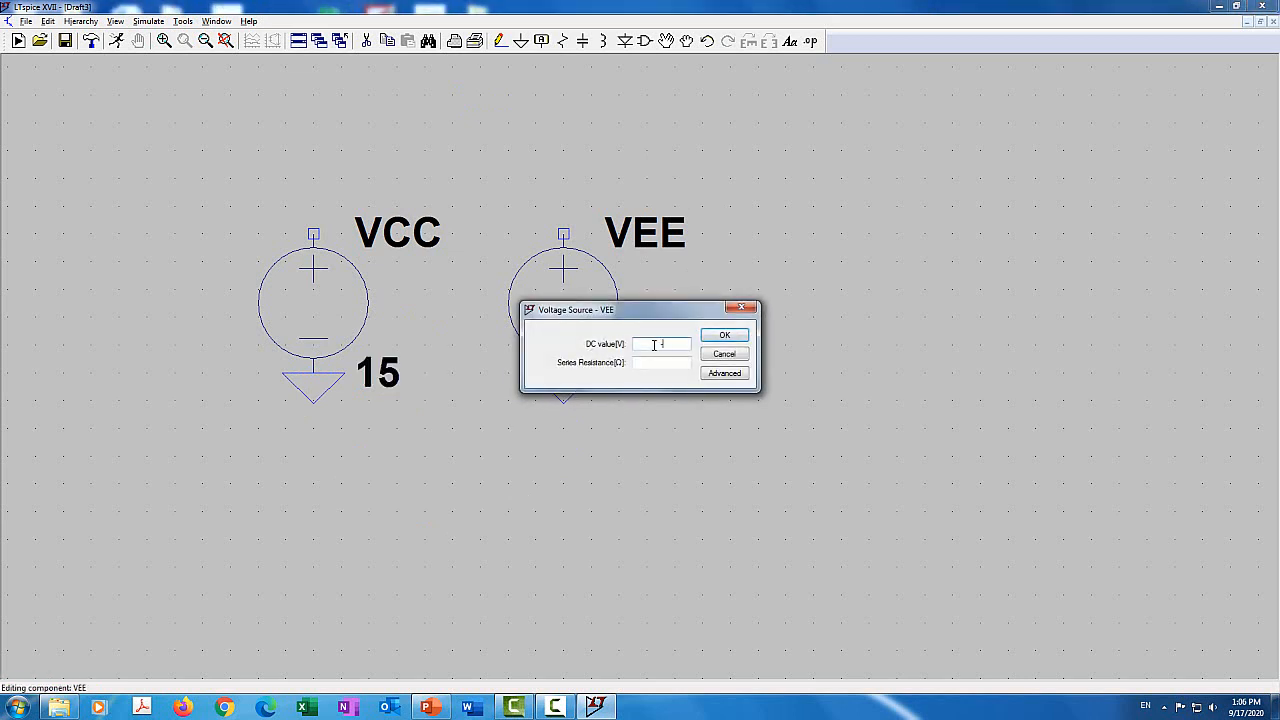
text(-15)
key(Return)
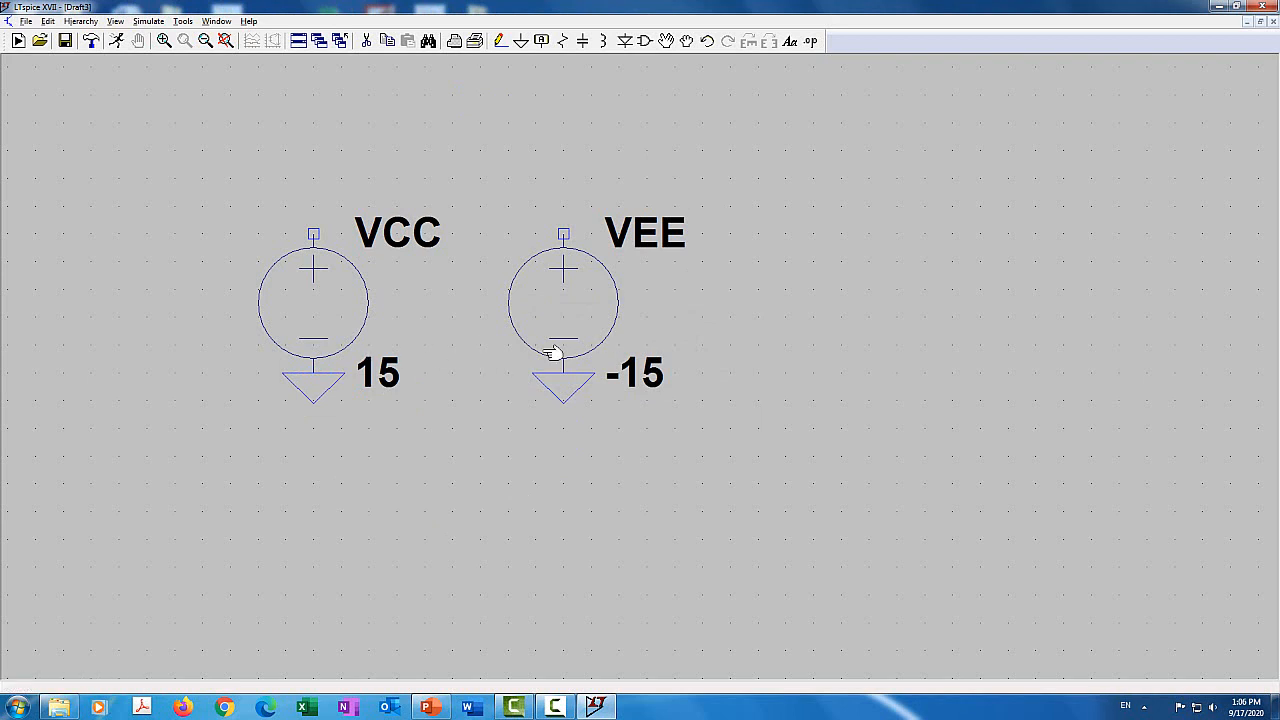
Step: Attach a rotated net label named VCC to the positive terminal of the VCC source
click(541, 41)
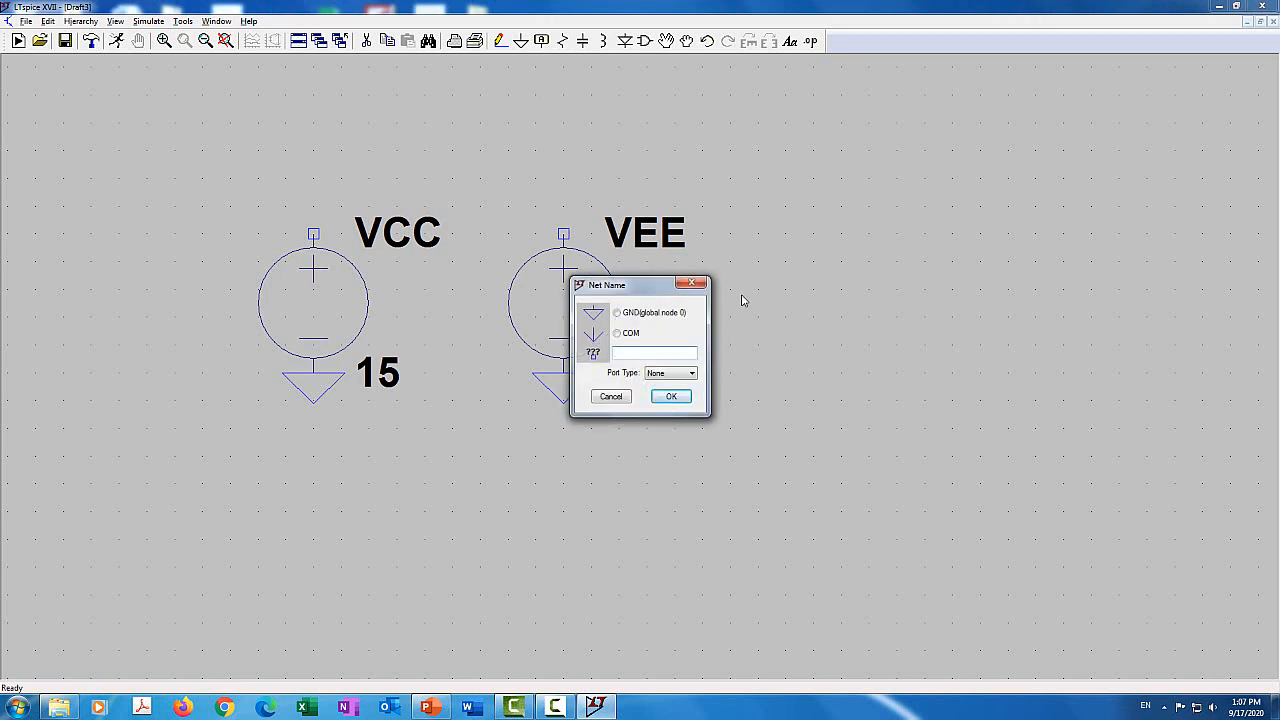
text(VCC)
key(Return)
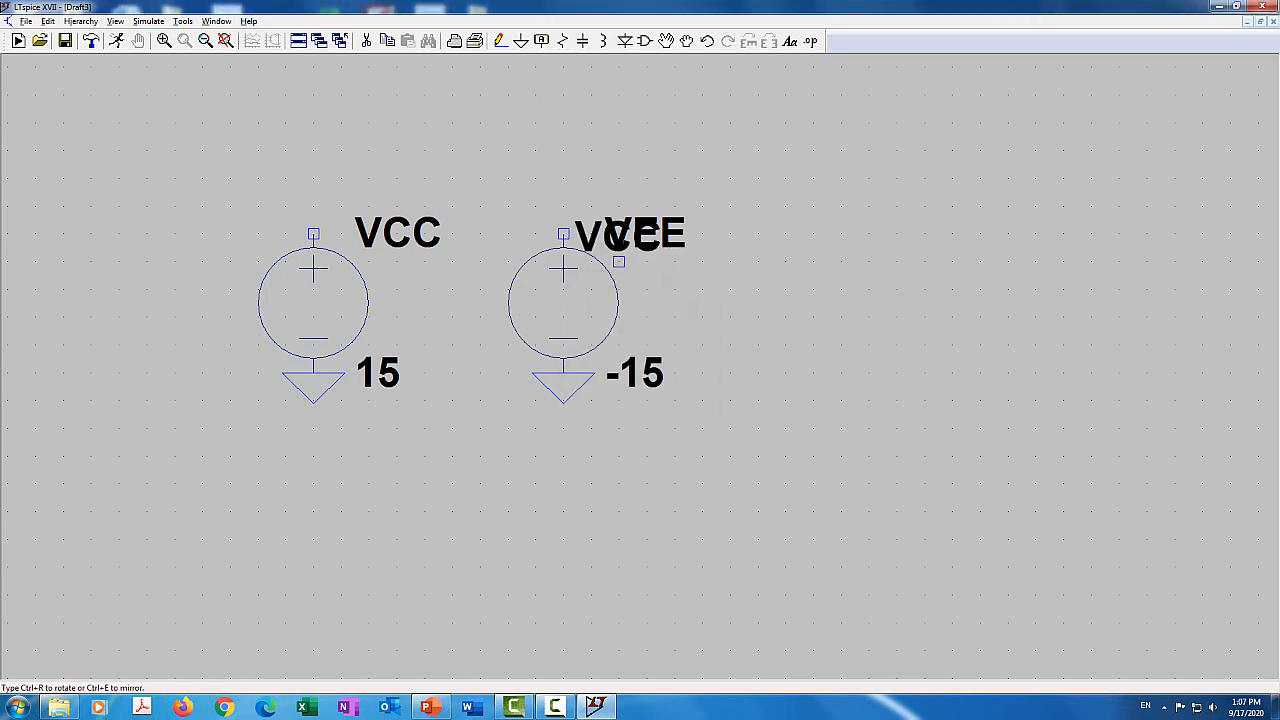
key(ctrl+r)
click(313, 234)
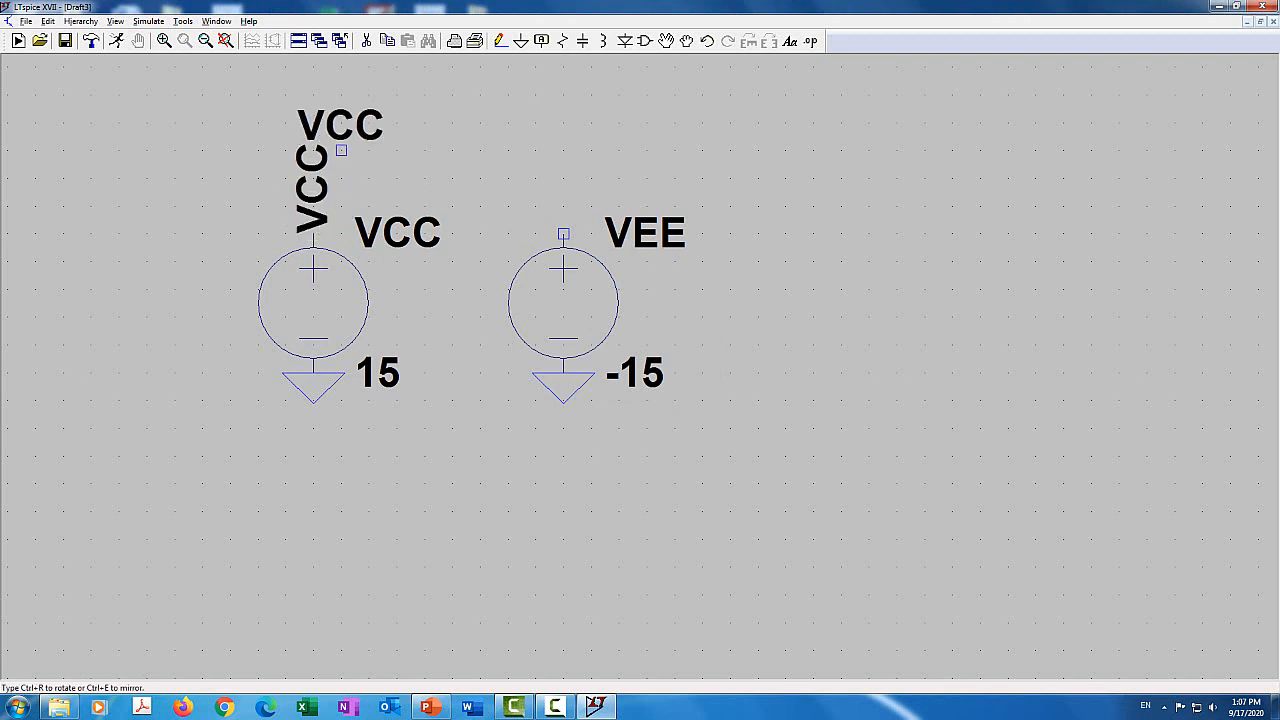
key(Escape)
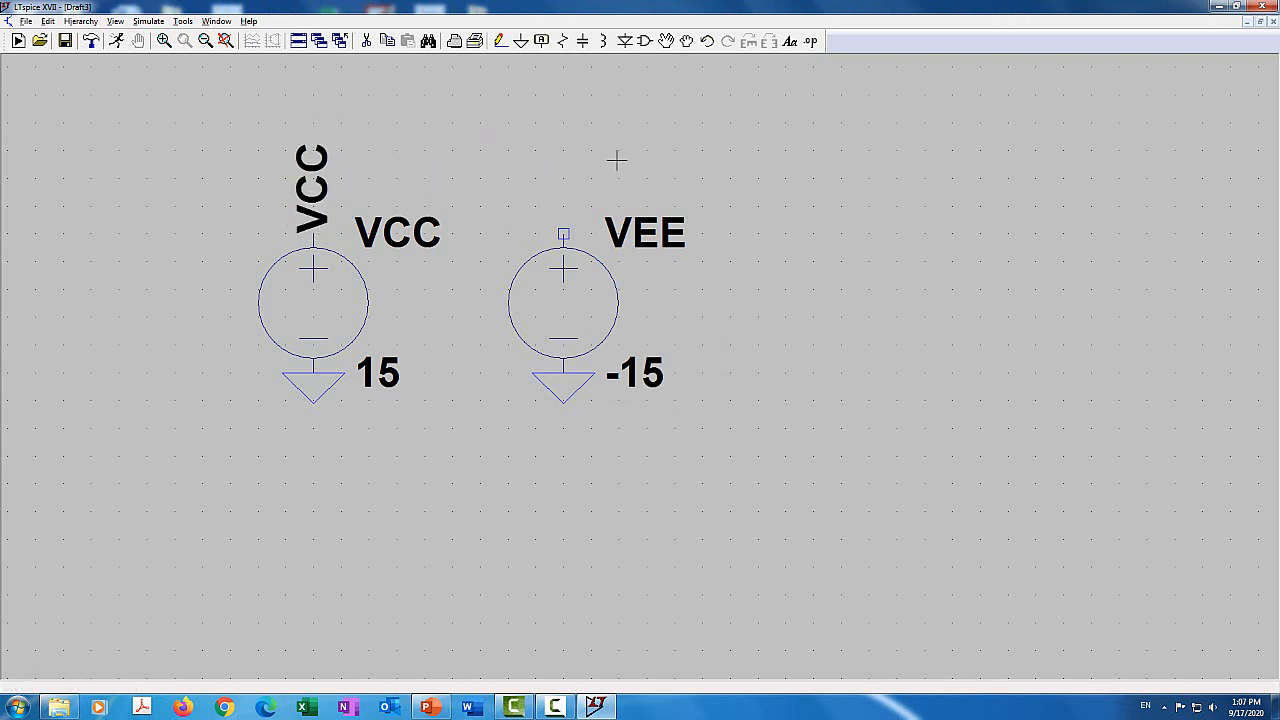
Step: Attach a net label named VEE to the positive terminal of the VEE source
click(543, 42)
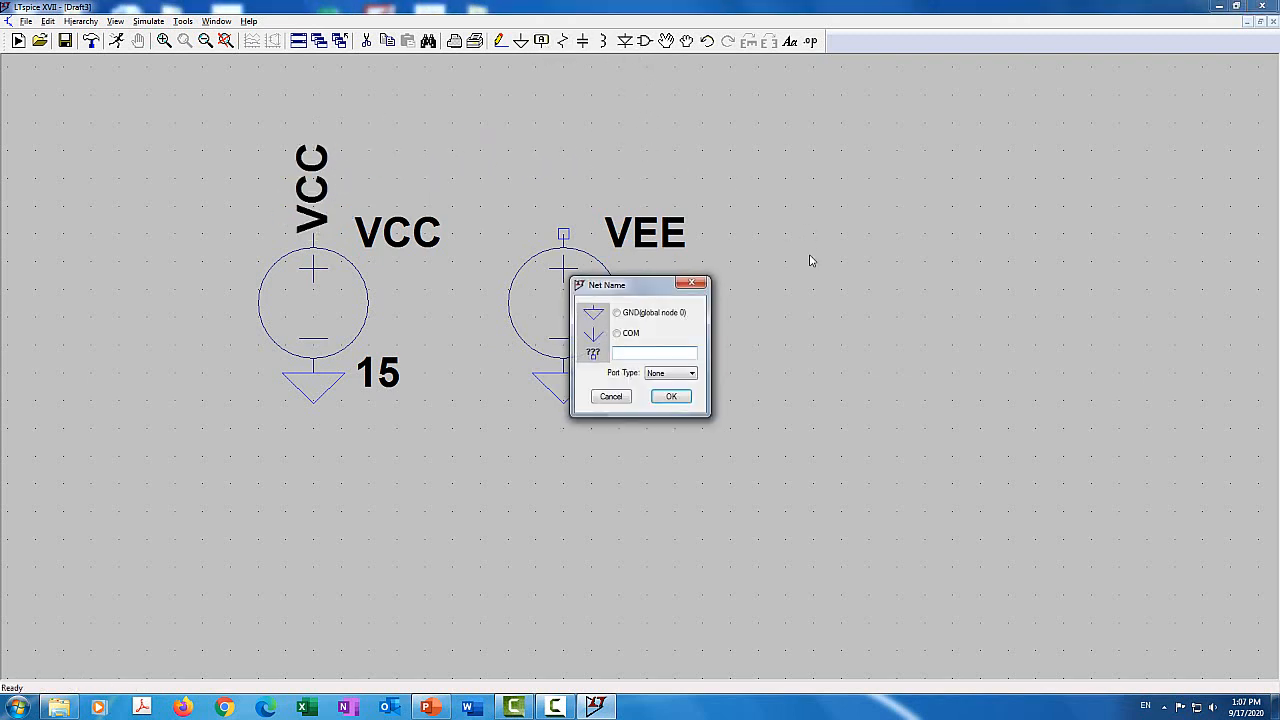
text(VEE)
key(Return)
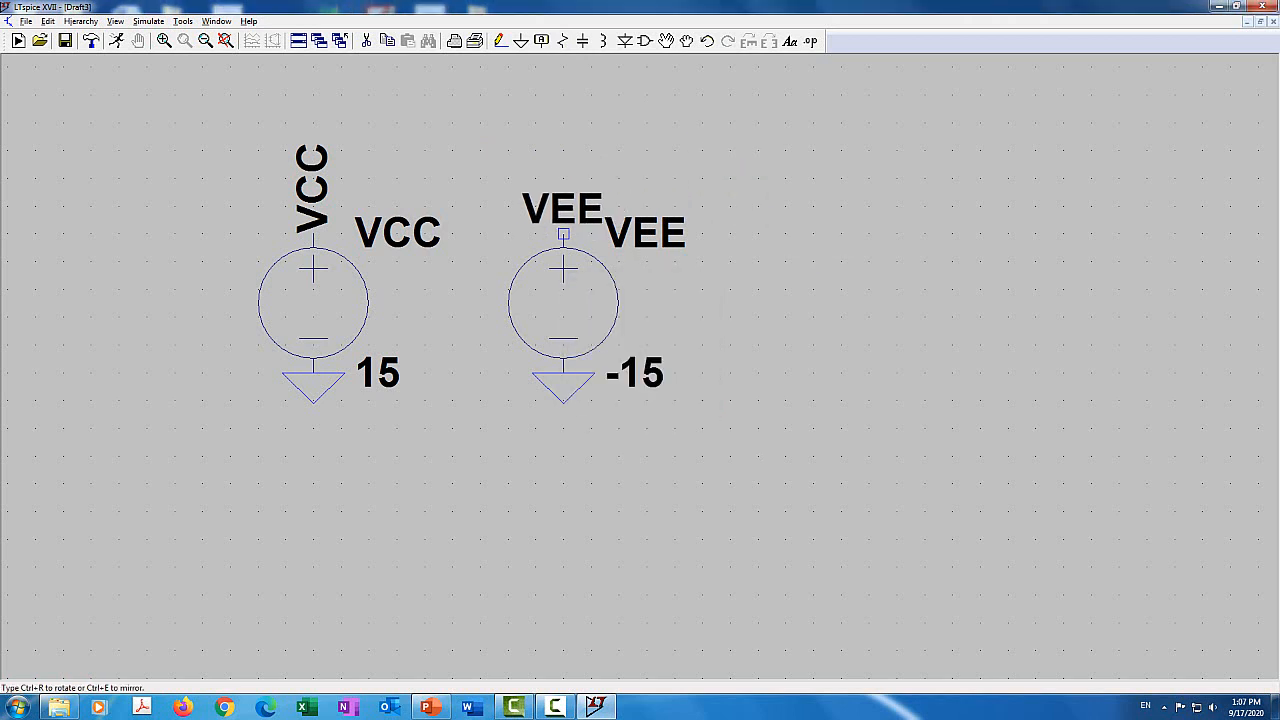
click(563, 234)
key(Escape)
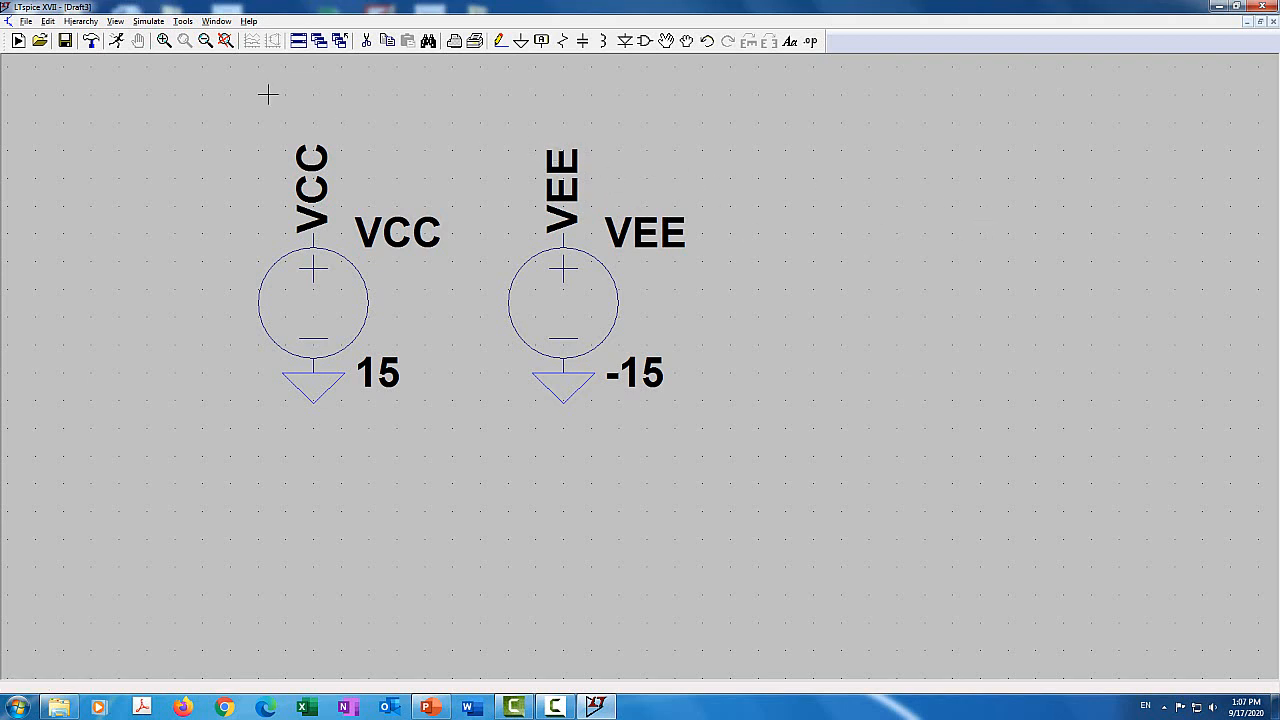
Step: Place an OP27 operational amplifier in the free area to the right of the two voltage sources
click(205, 40)
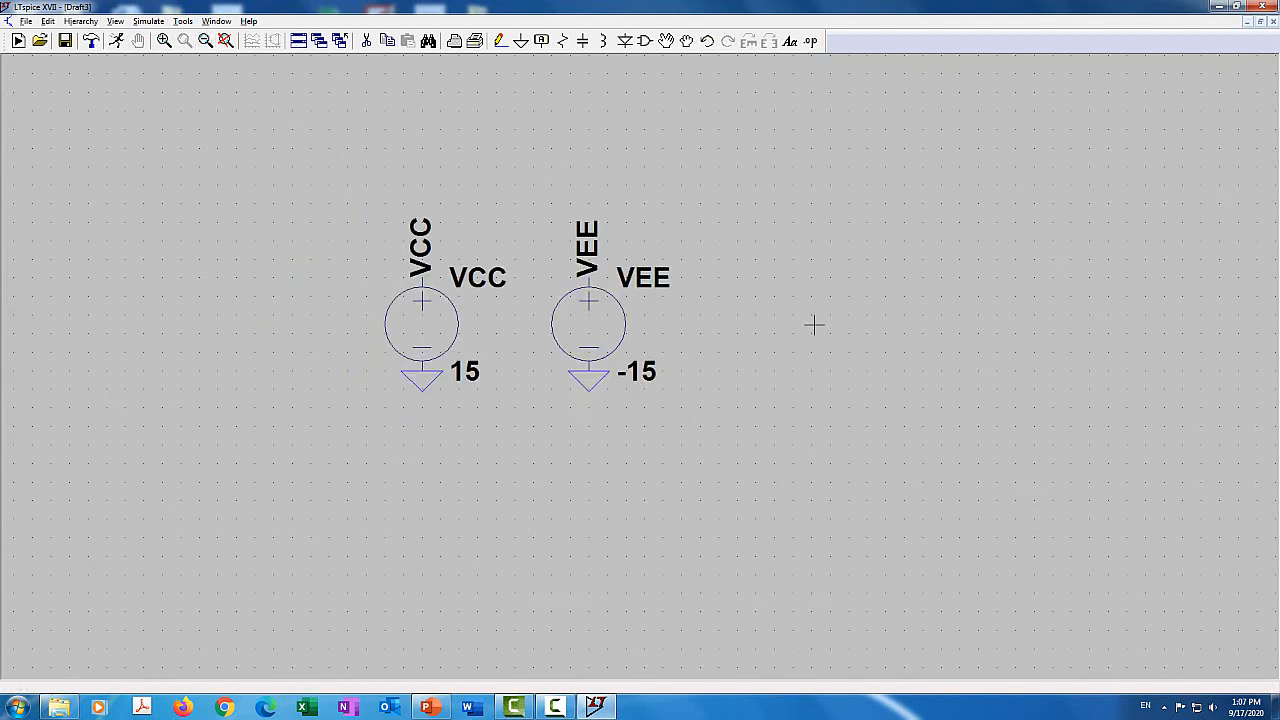
drag(814, 324, 581, 337)
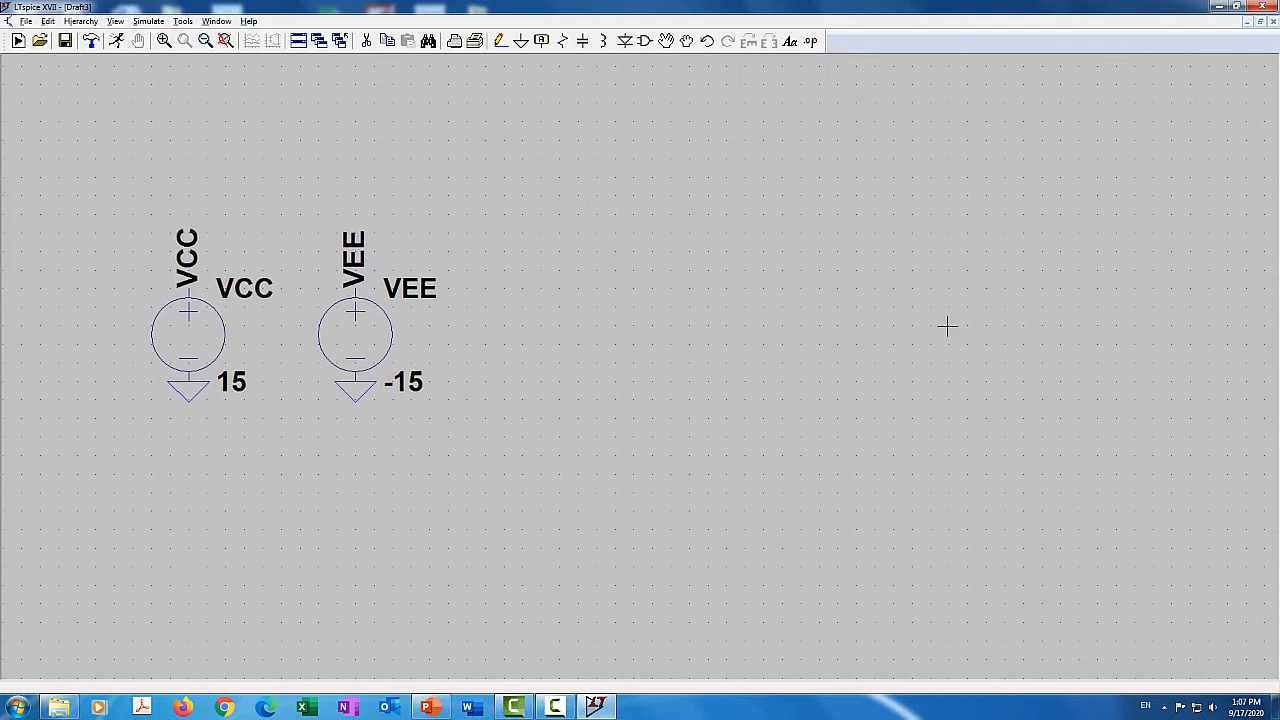
click(650, 46)
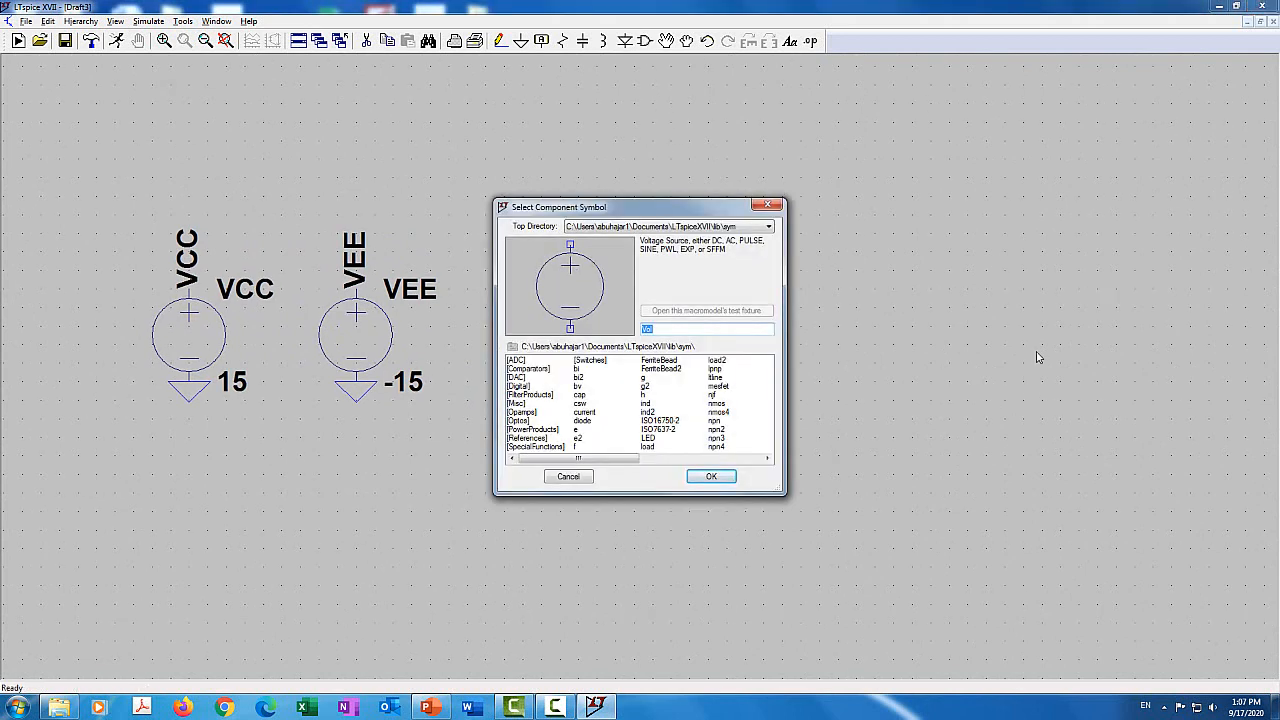
text(op2)
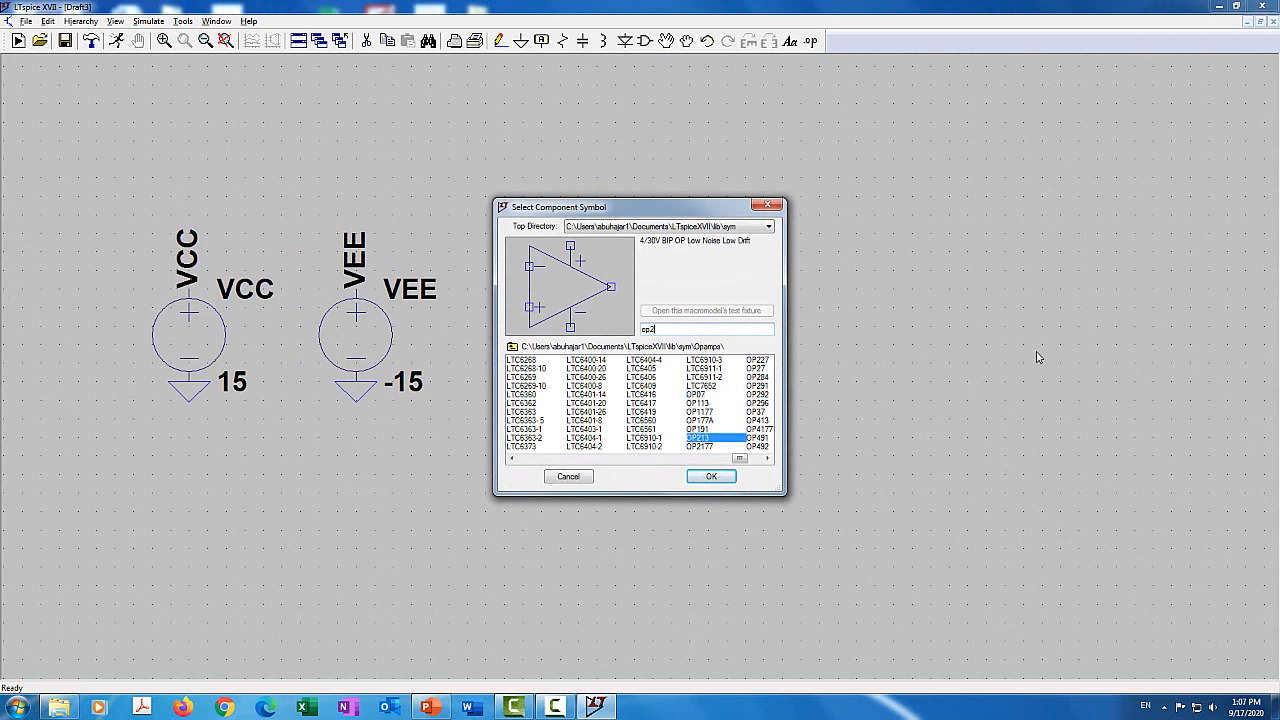
text(7)
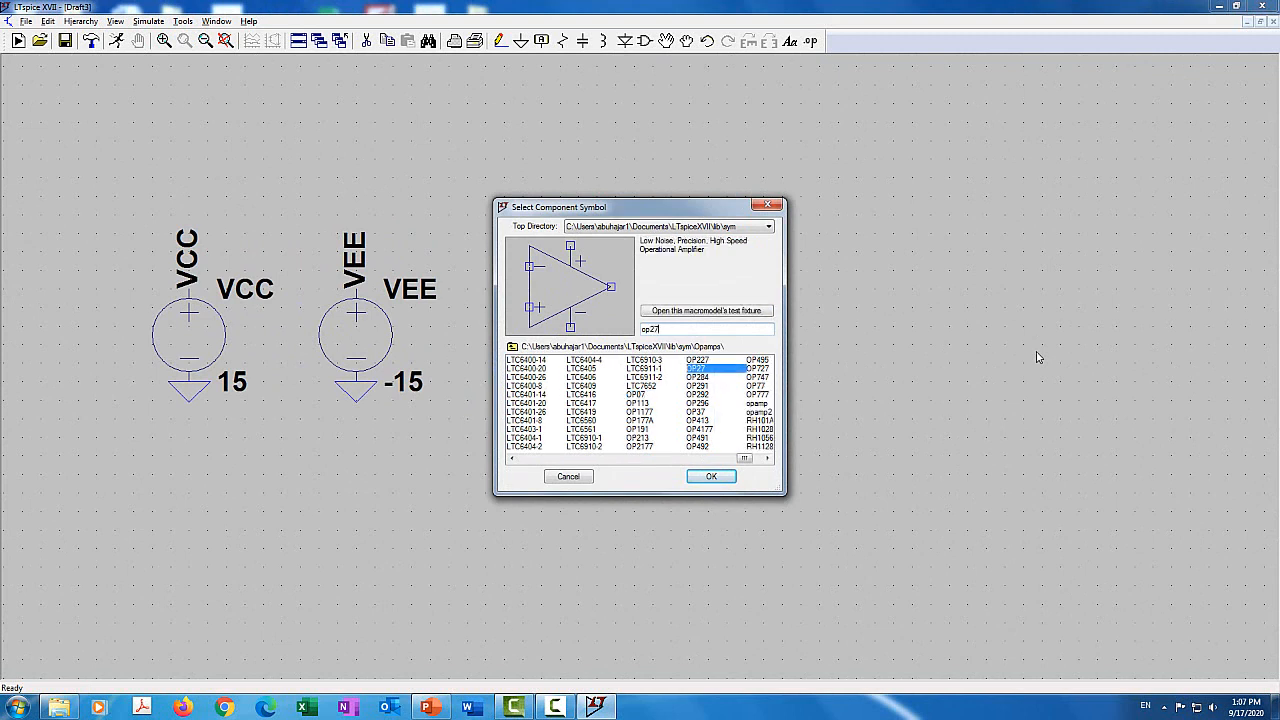
key(Return)
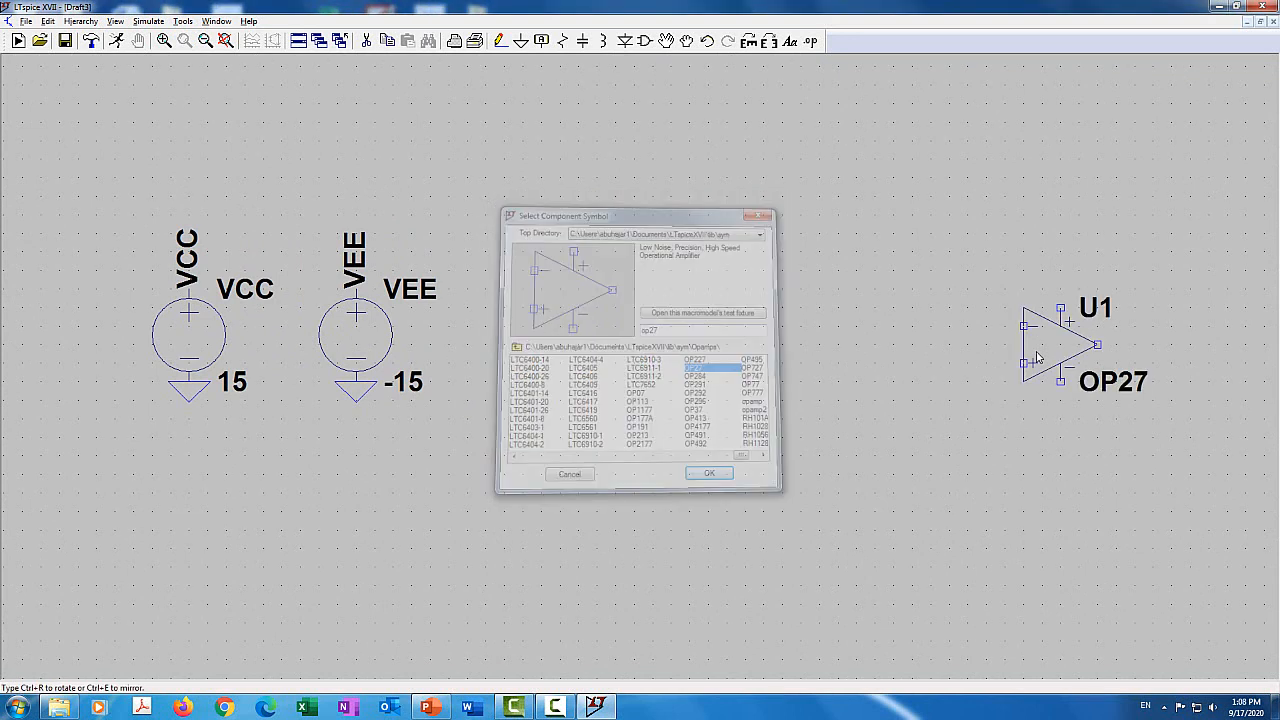
click(893, 300)
key(Escape)
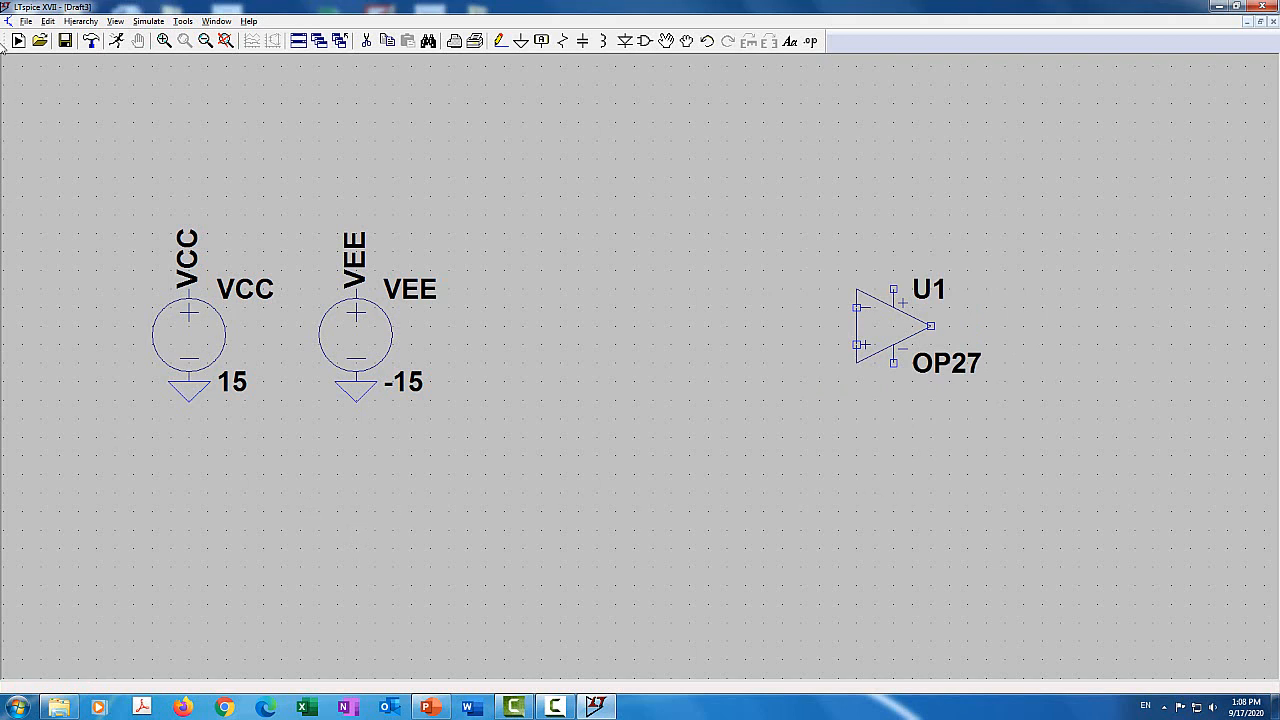
Step: Display the schematic's SPICE netlist and examine the line that describes op-amp U1
click(114, 24)
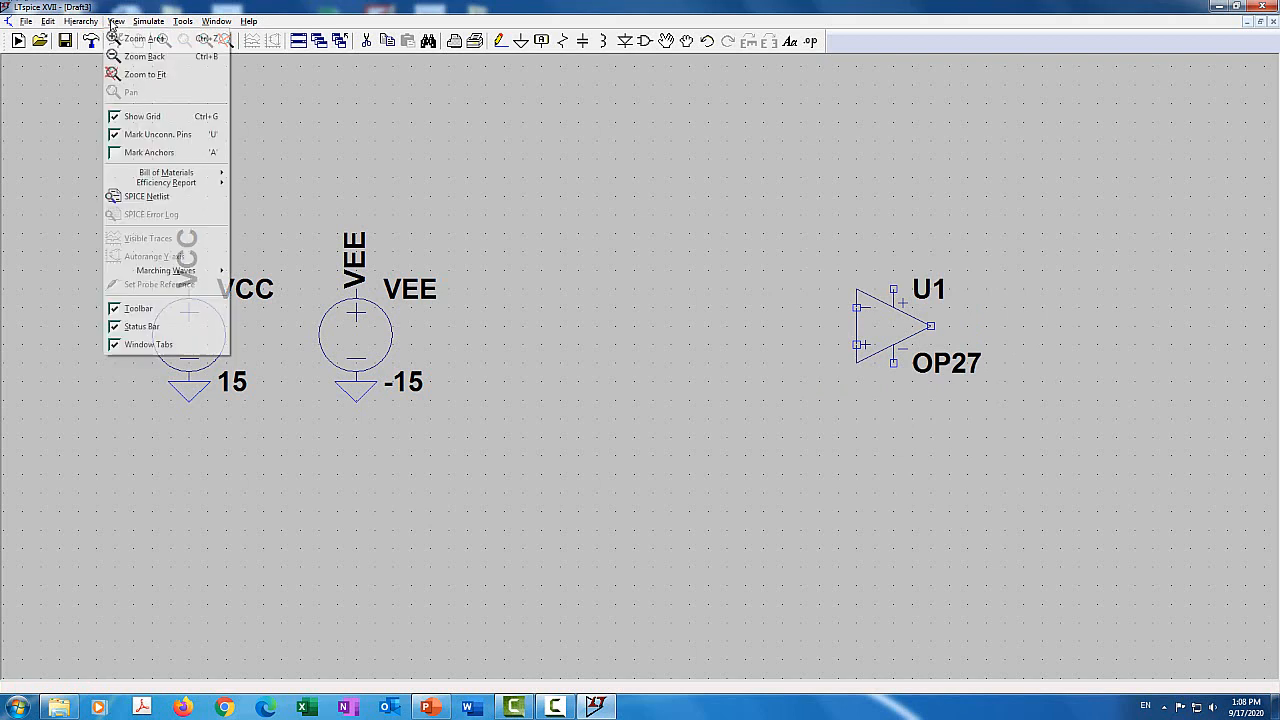
click(149, 197)
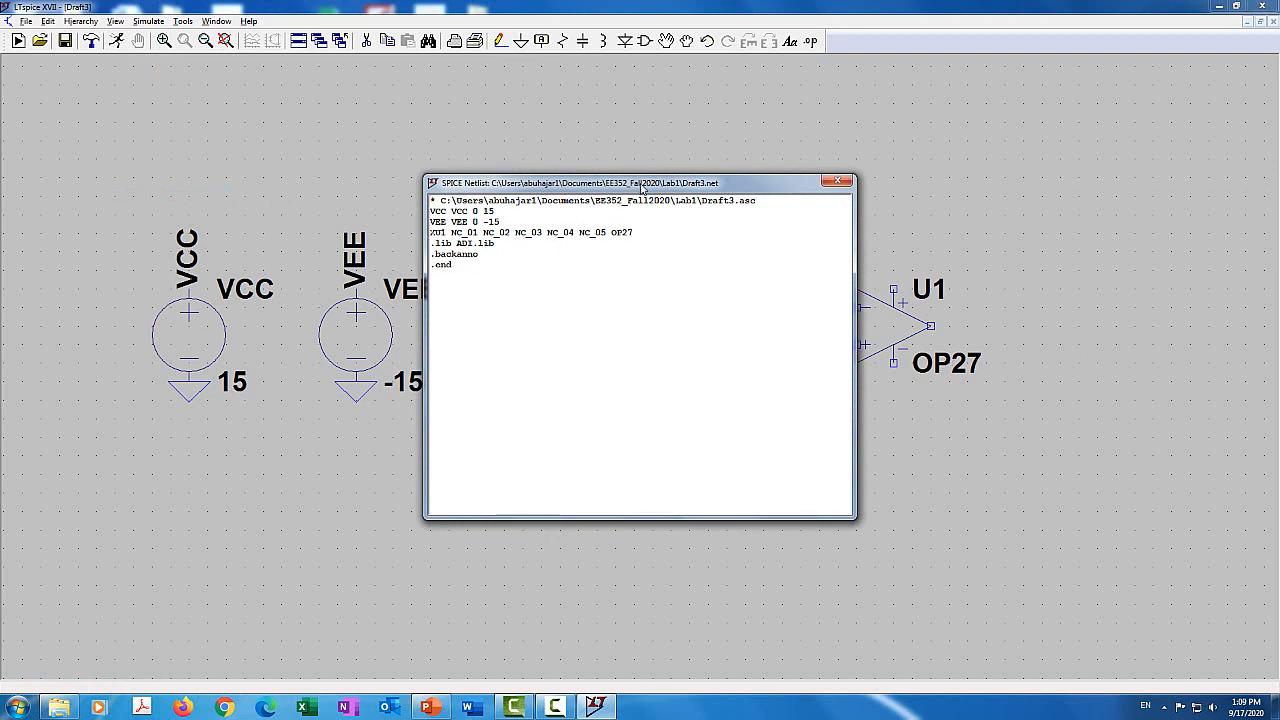
drag(643, 187, 500, 168)
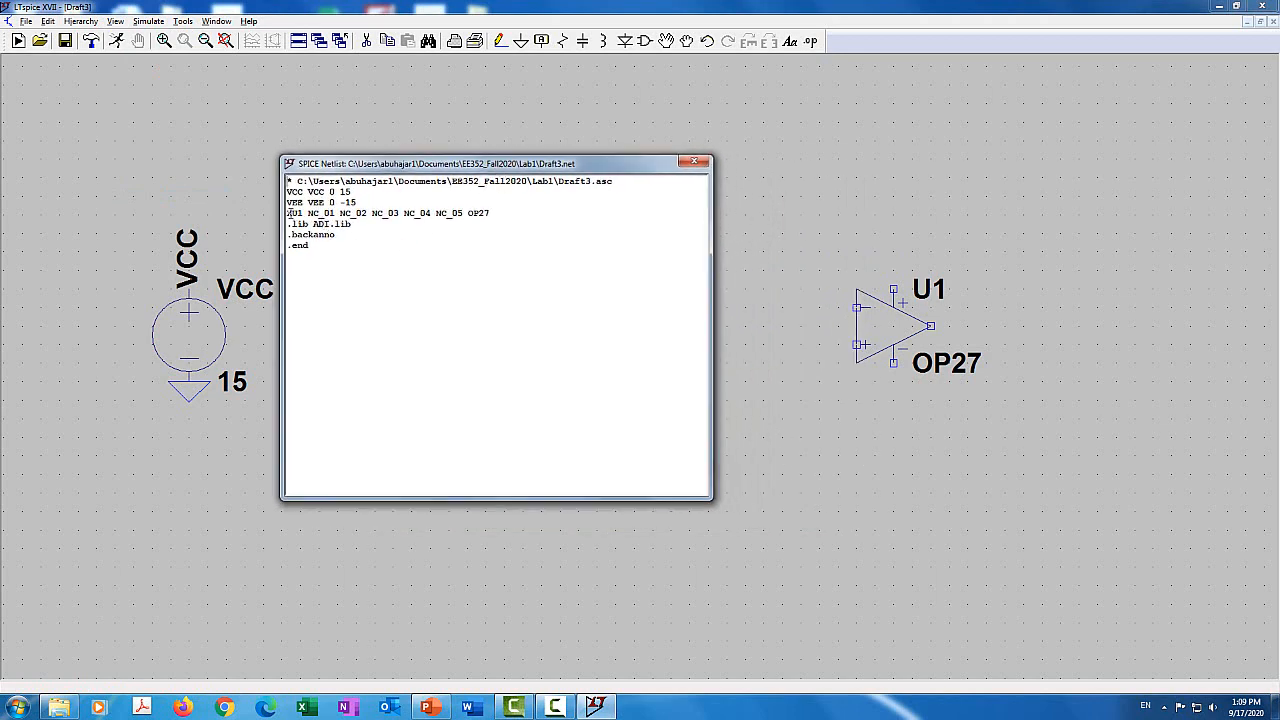
drag(289, 213, 492, 213)
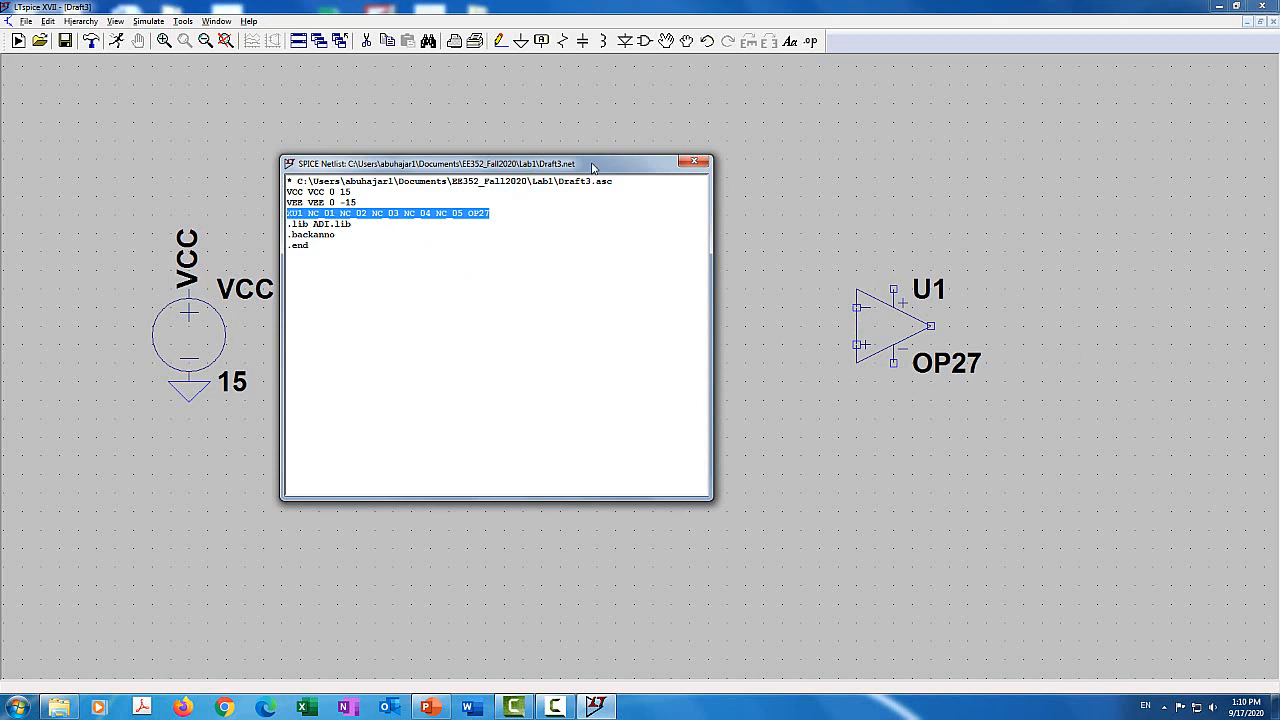
drag(593, 167, 610, 171)
click(490, 222)
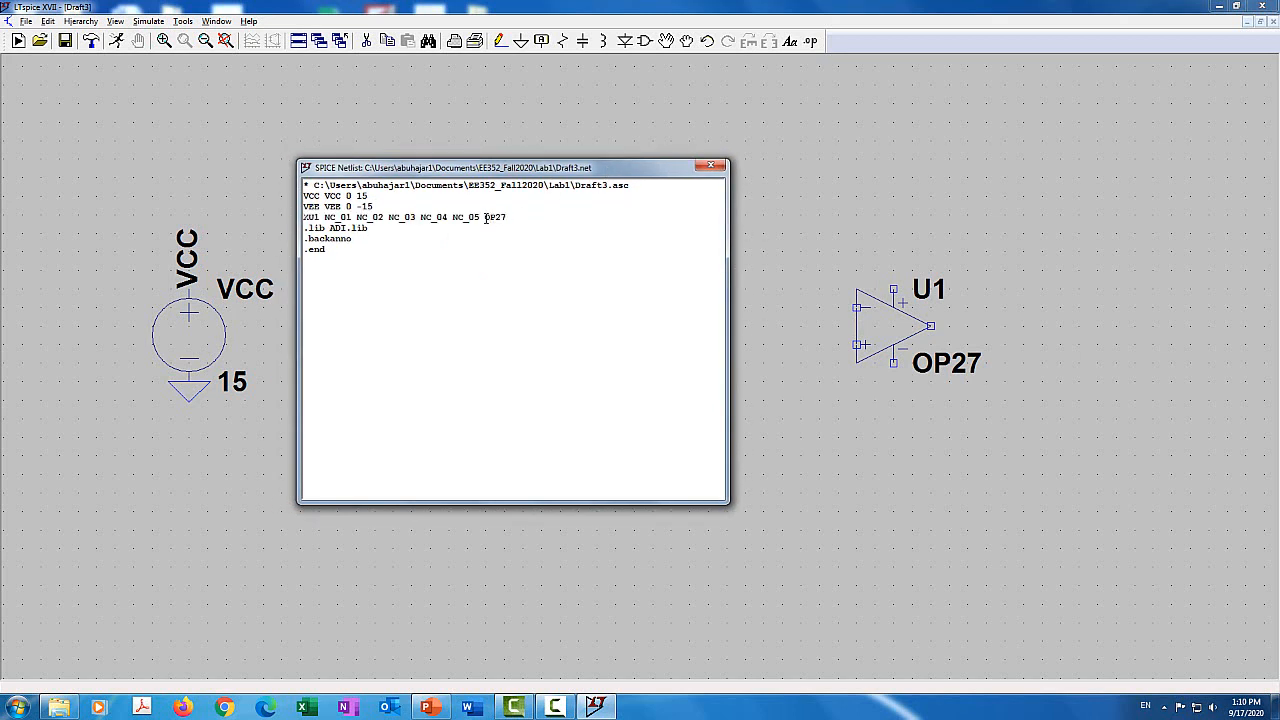
Step: Highlight the U1 node list, the OP27 model name and the .lib ADI.lib line in the netlist for inspection
drag(481, 217, 297, 215)
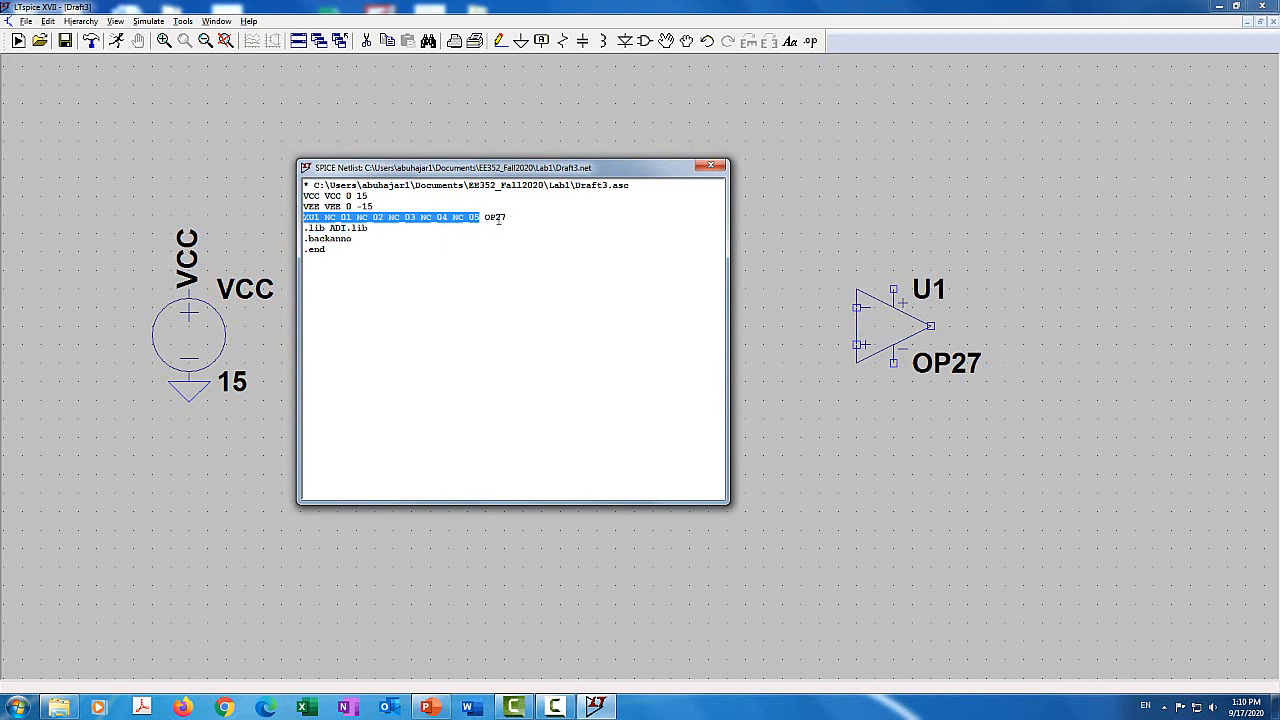
drag(510, 217, 487, 219)
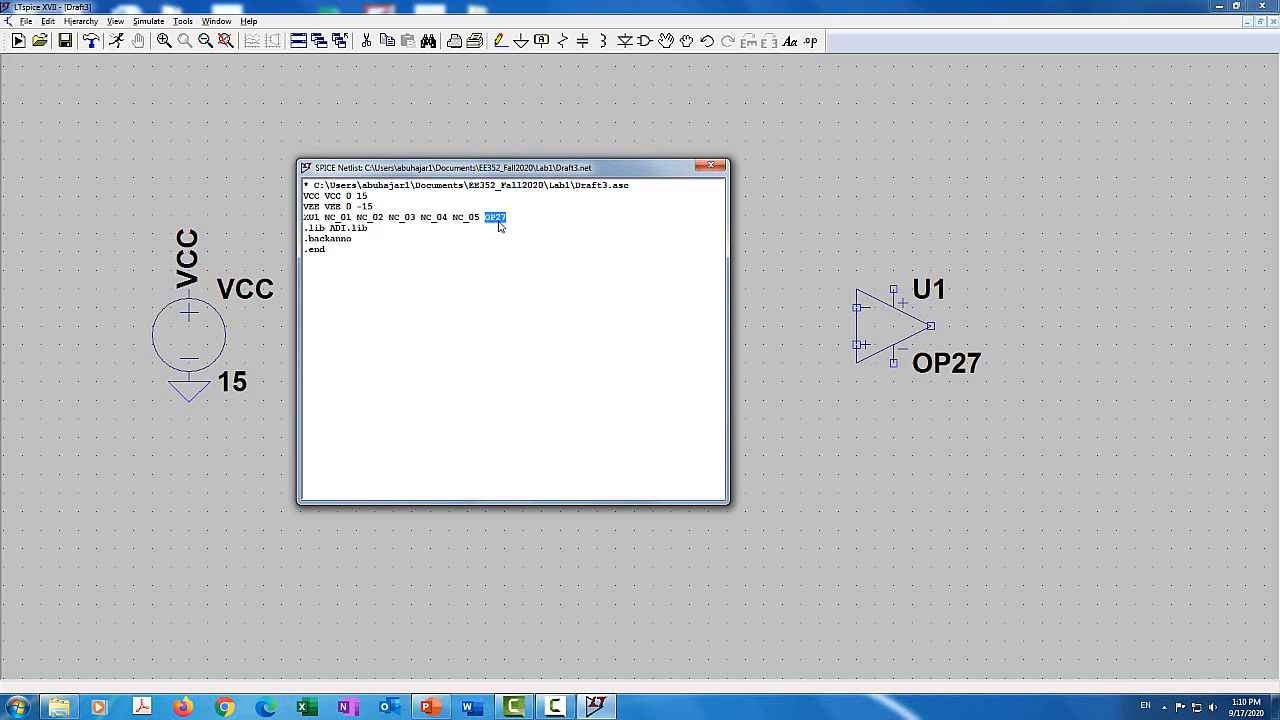
drag(380, 229, 300, 230)
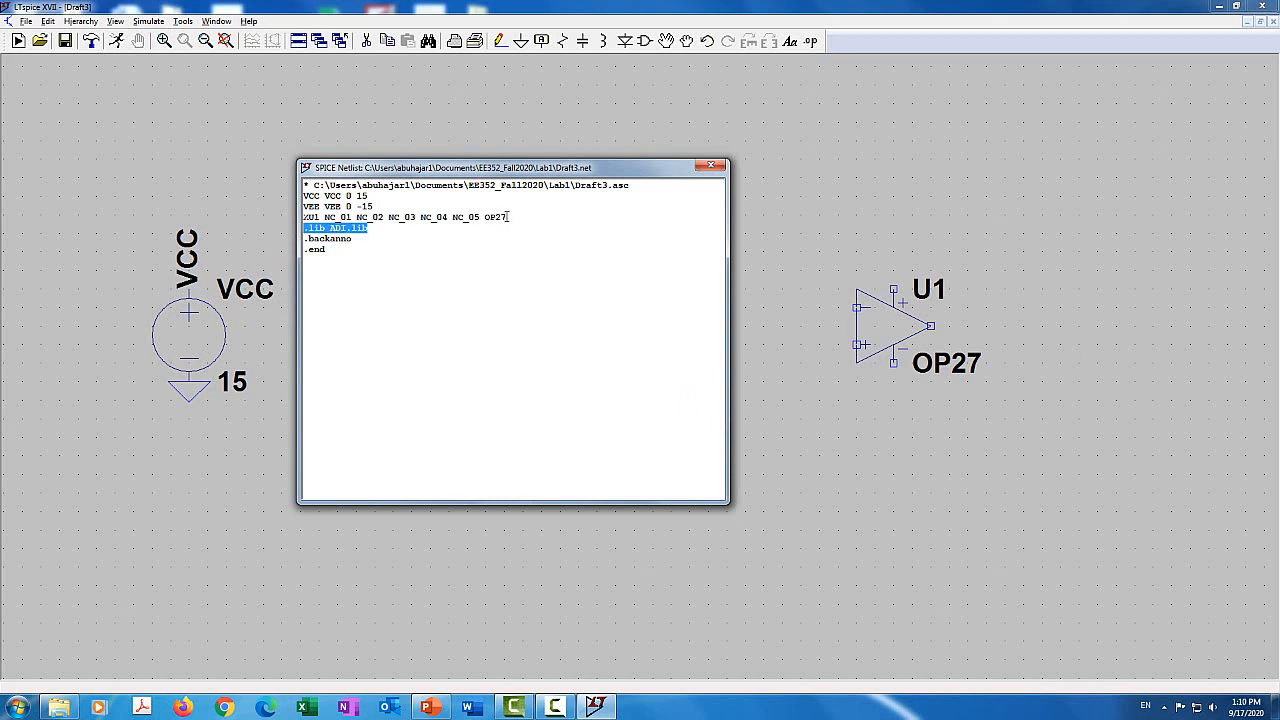
drag(508, 216, 484, 217)
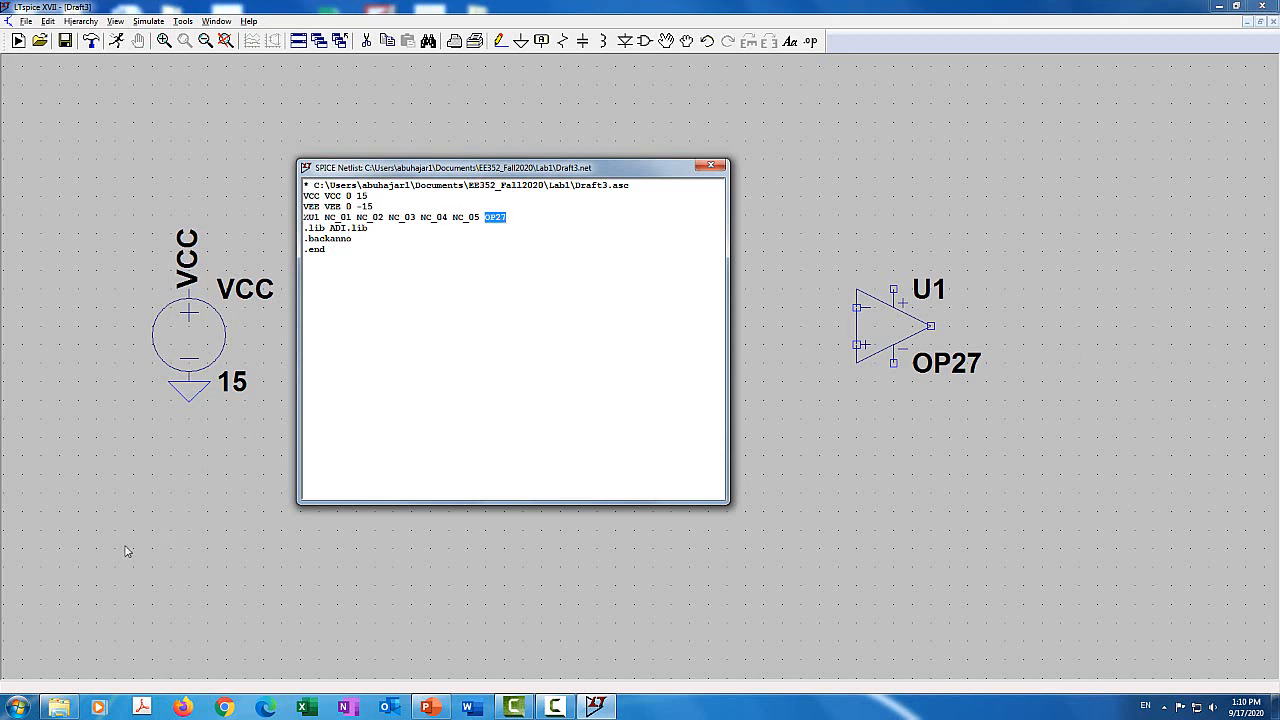
Step: Switch to Windows Explorer and browse to the folder C:\Program Files\LTC\LTspiceXVII\lib\sub
click(62, 707)
click(458, 404)
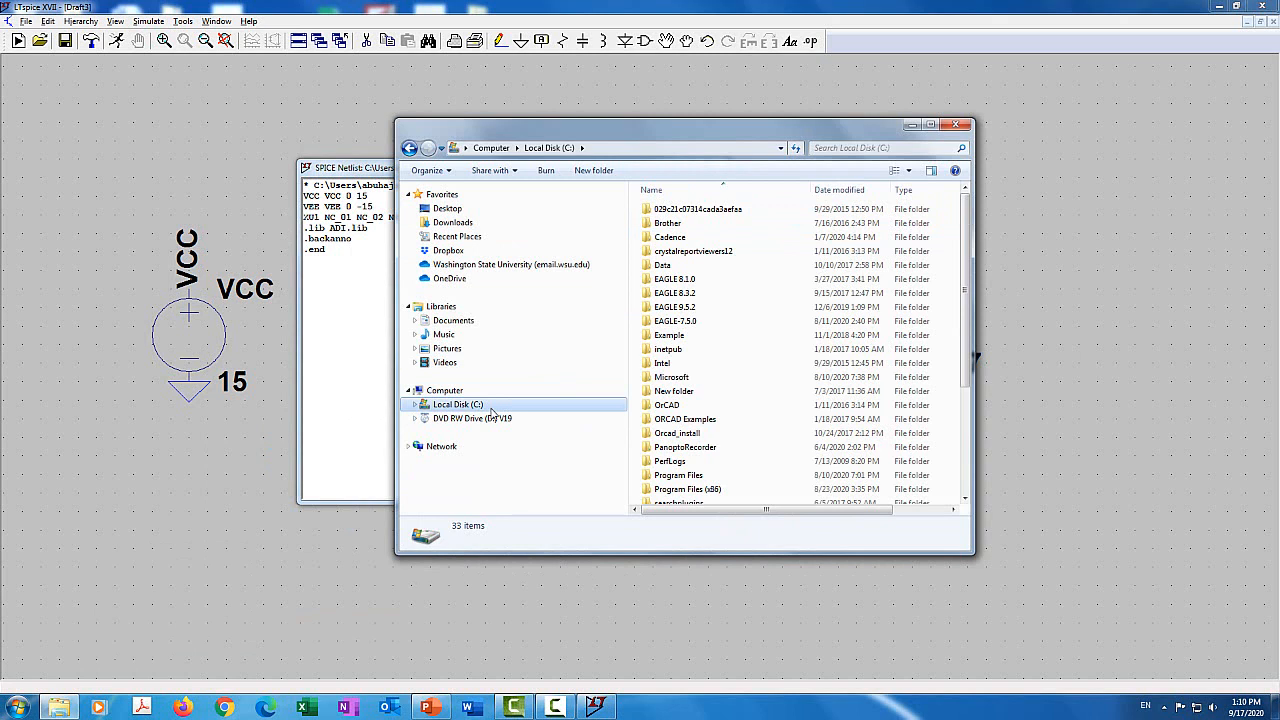
click(689, 476)
double_click(688, 476)
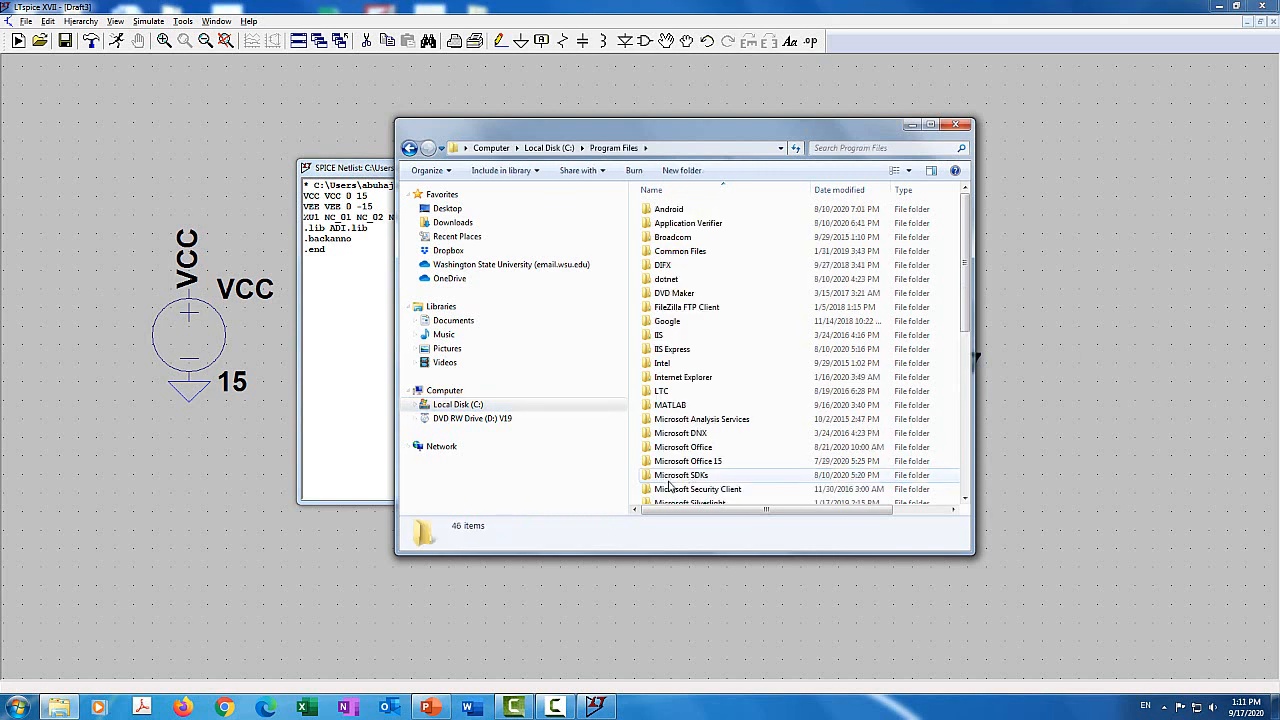
double_click(658, 392)
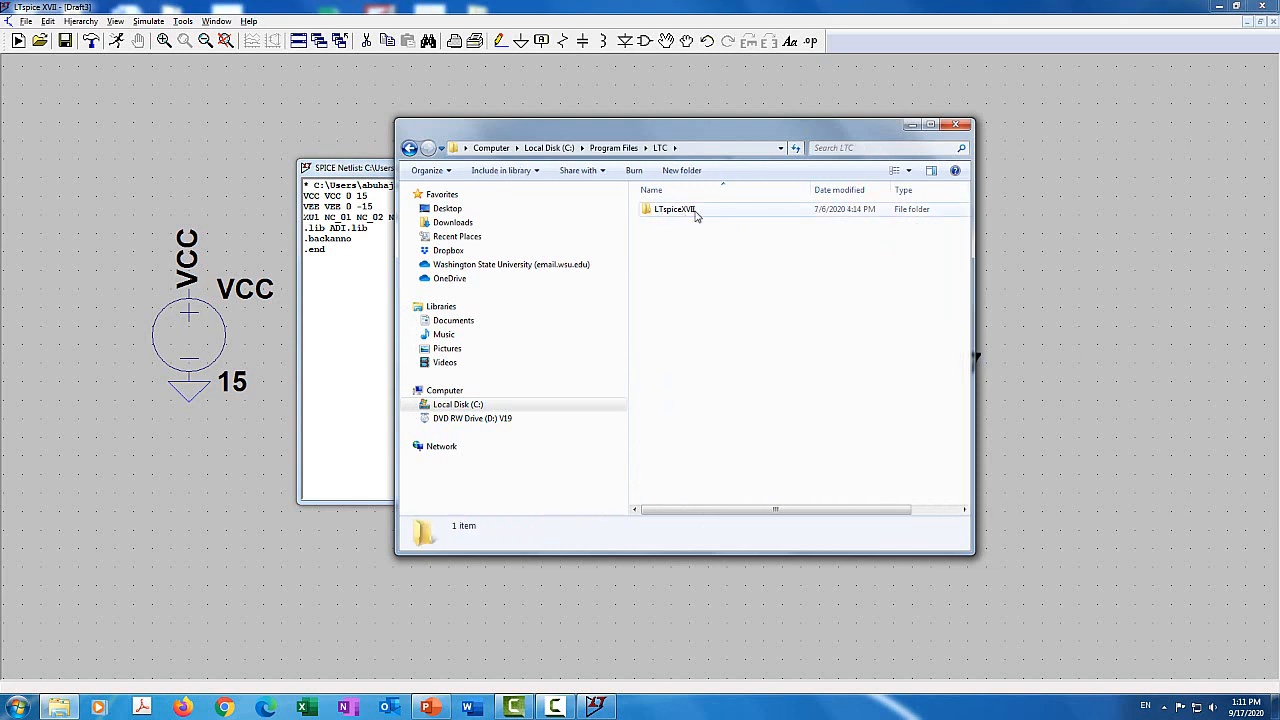
double_click(692, 214)
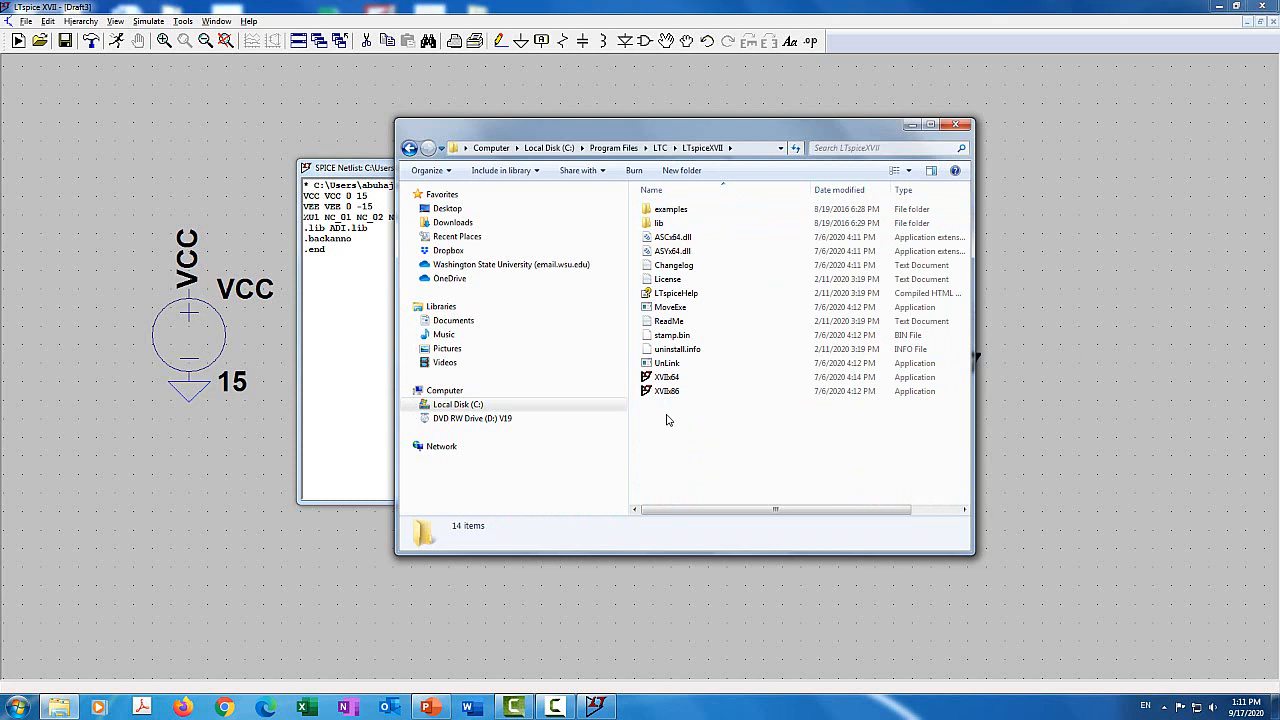
double_click(664, 224)
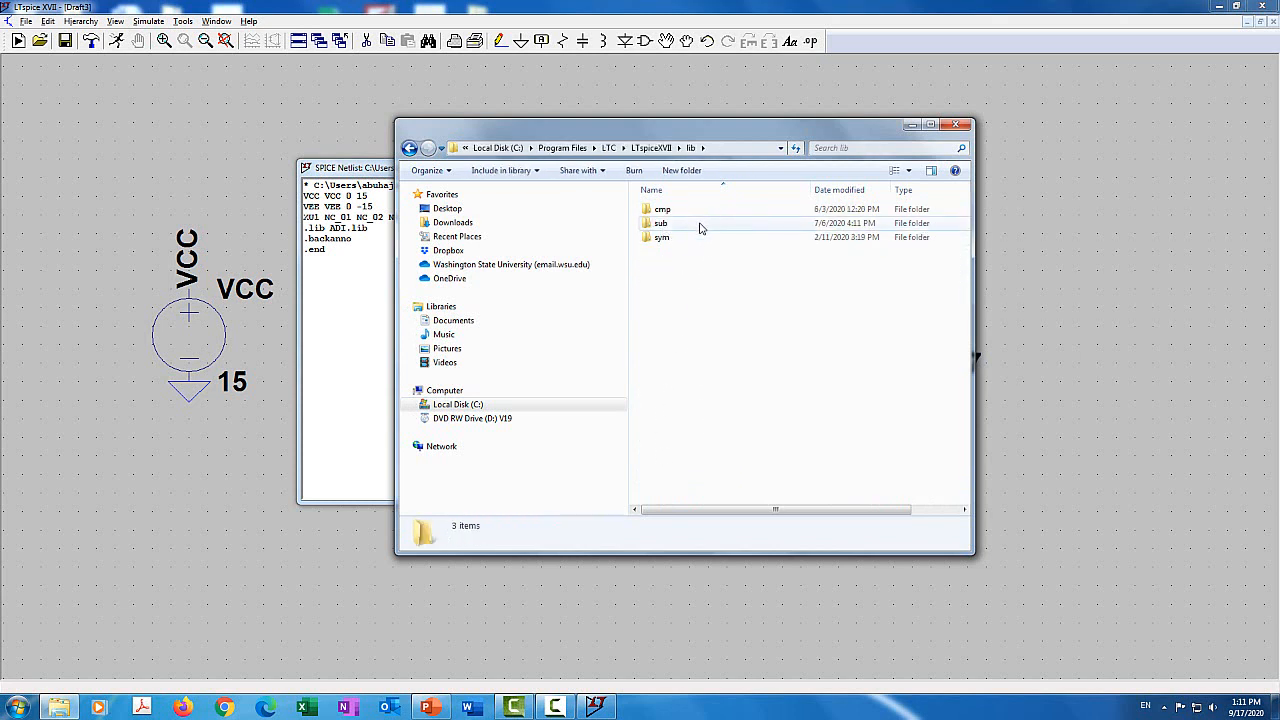
double_click(700, 224)
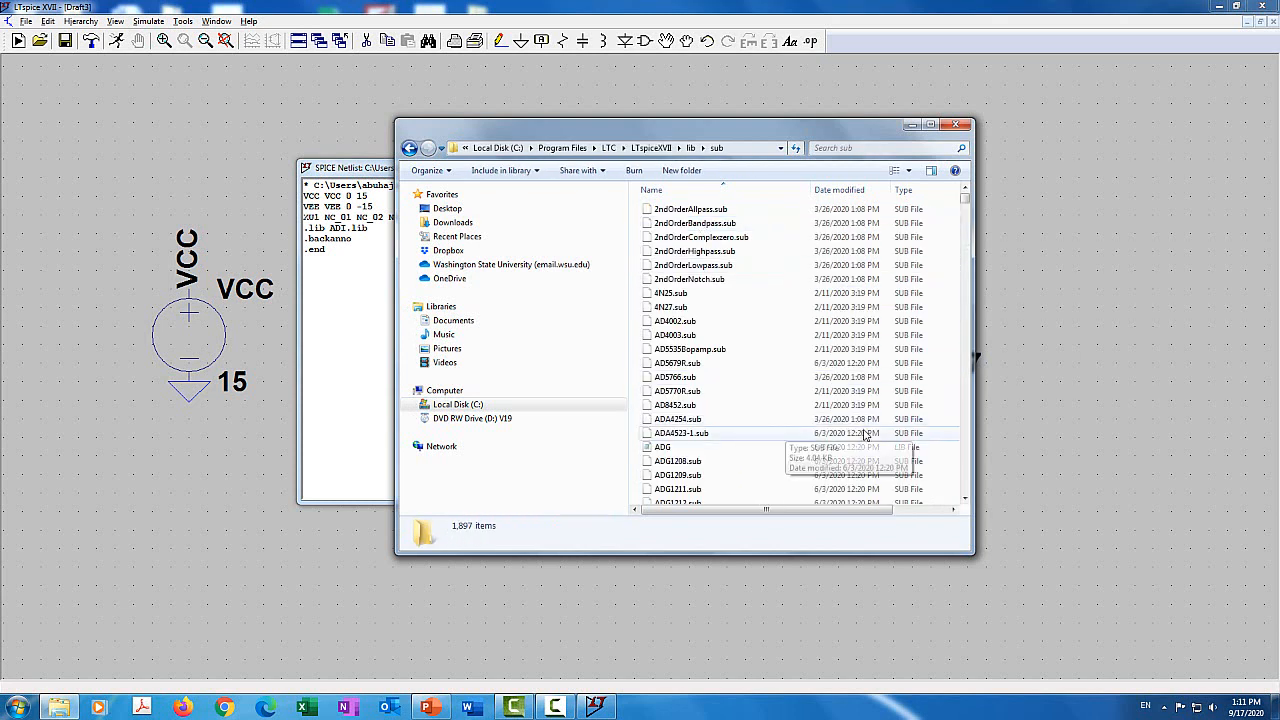
Step: Find the ADI LIB file in the sub folder and open it in Notepad, clear of the netlist text
click(966, 498)
click(966, 498)
click(966, 498)
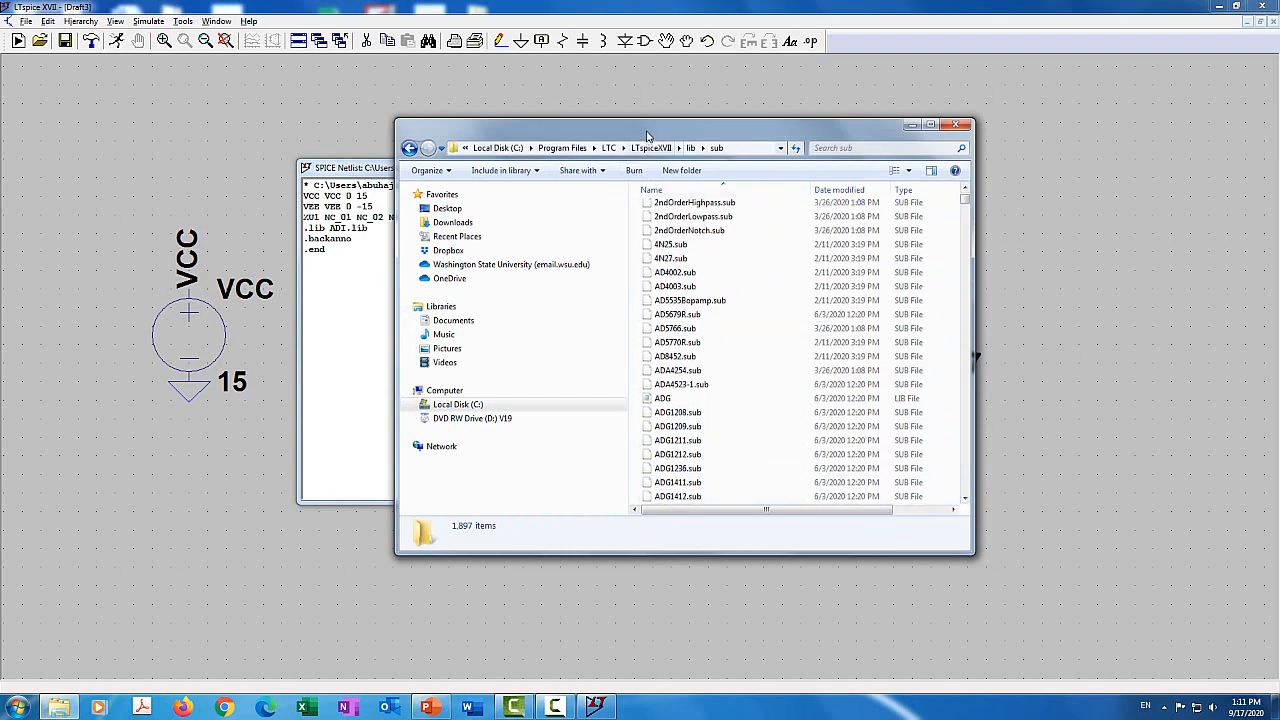
drag(650, 134, 786, 130)
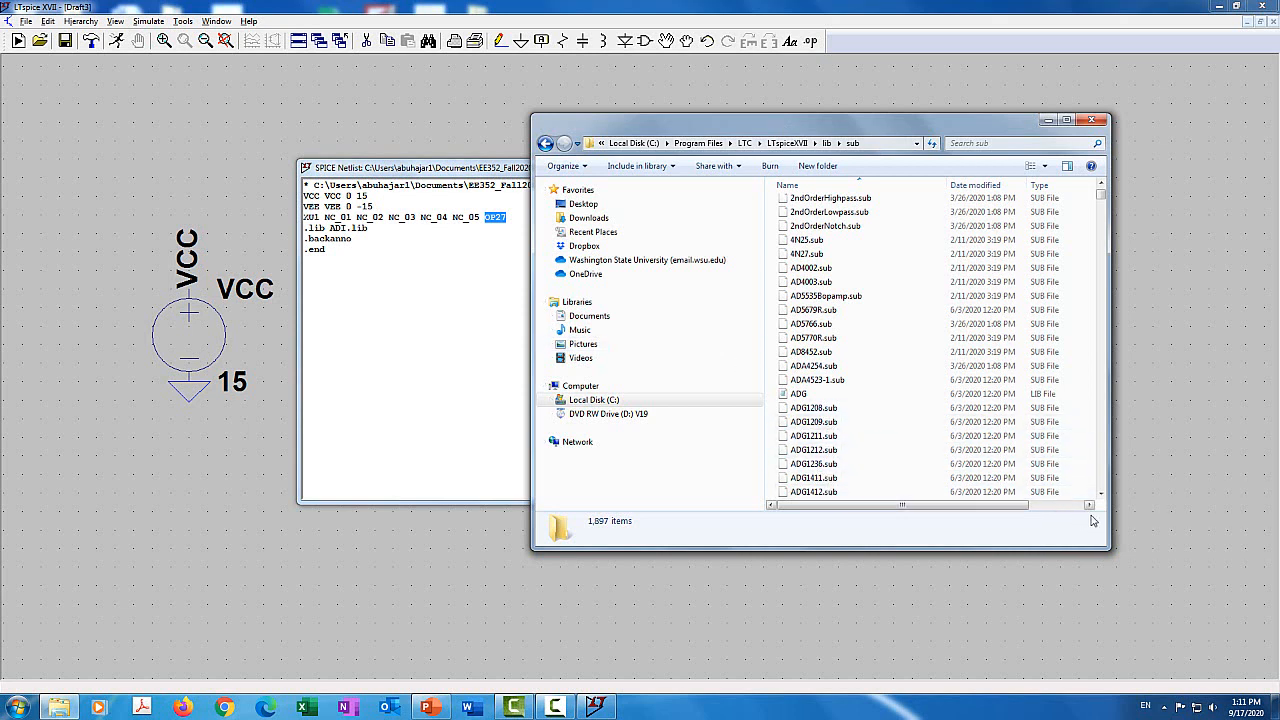
click(1100, 497)
click(1100, 497)
click(1100, 497)
click(1100, 497)
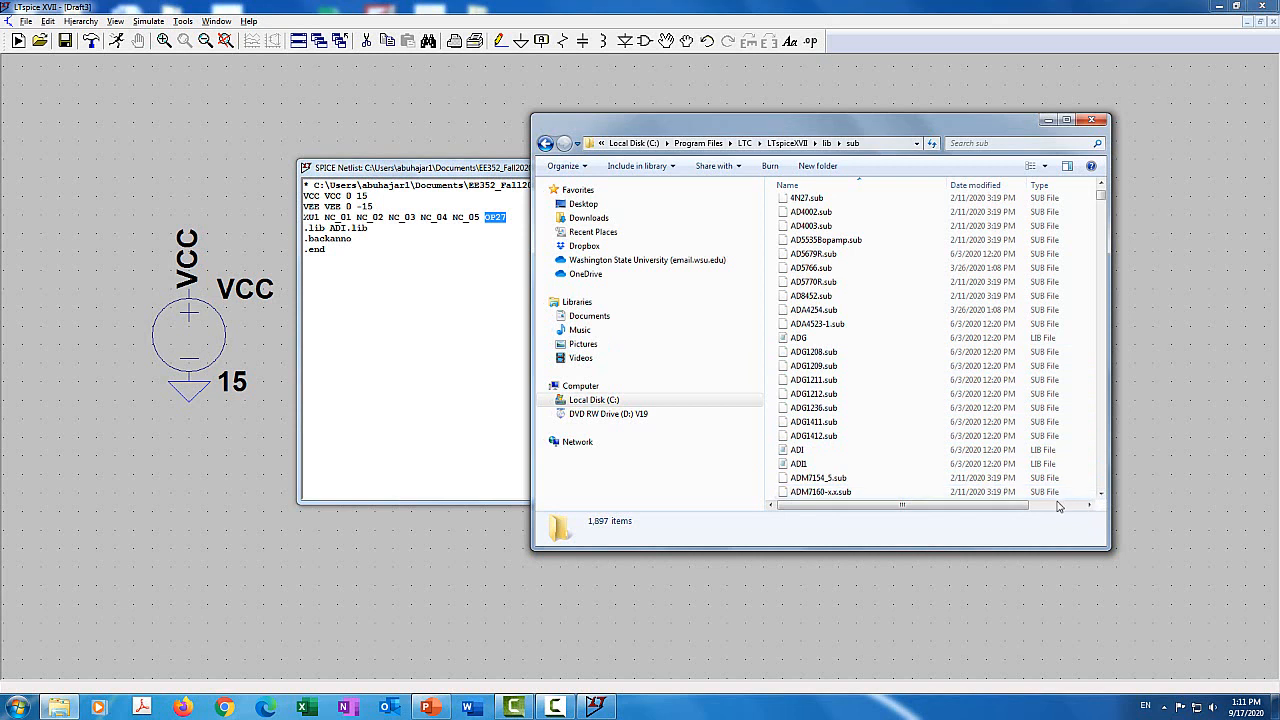
double_click(856, 456)
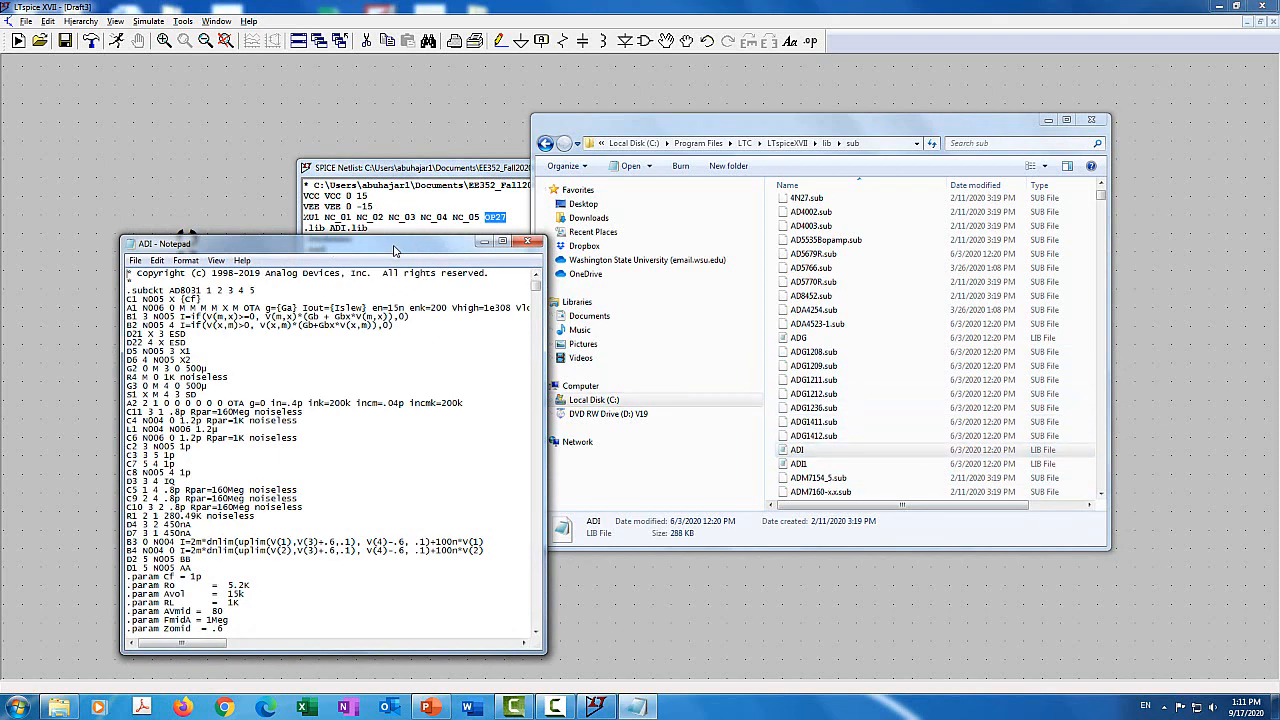
drag(394, 251, 729, 97)
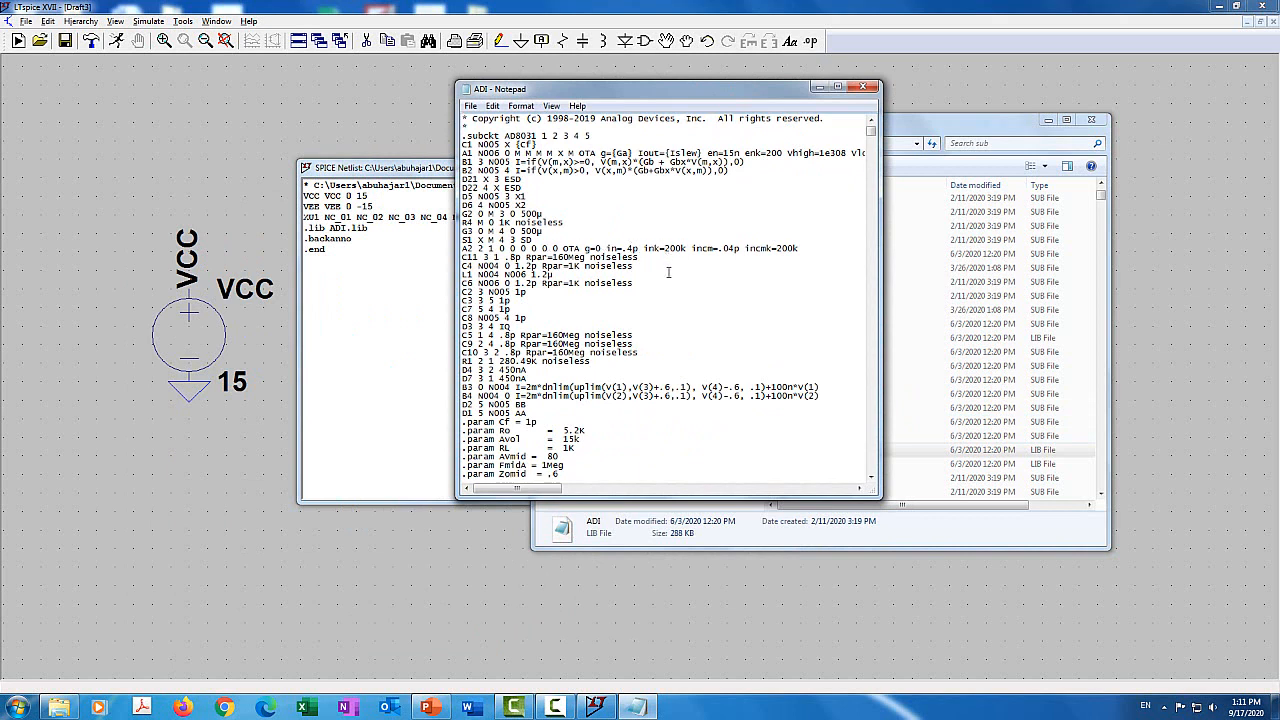
Step: Search the ADI library file for OP27 with case matching on, and close the search dialog
mouse_move(871, 131)
mouse_down()
mouse_move(874, 290)
mouse_move(890, 328)
mouse_move(882, 477)
mouse_move(890, 120)
mouse_up()
key(ctrl+f)
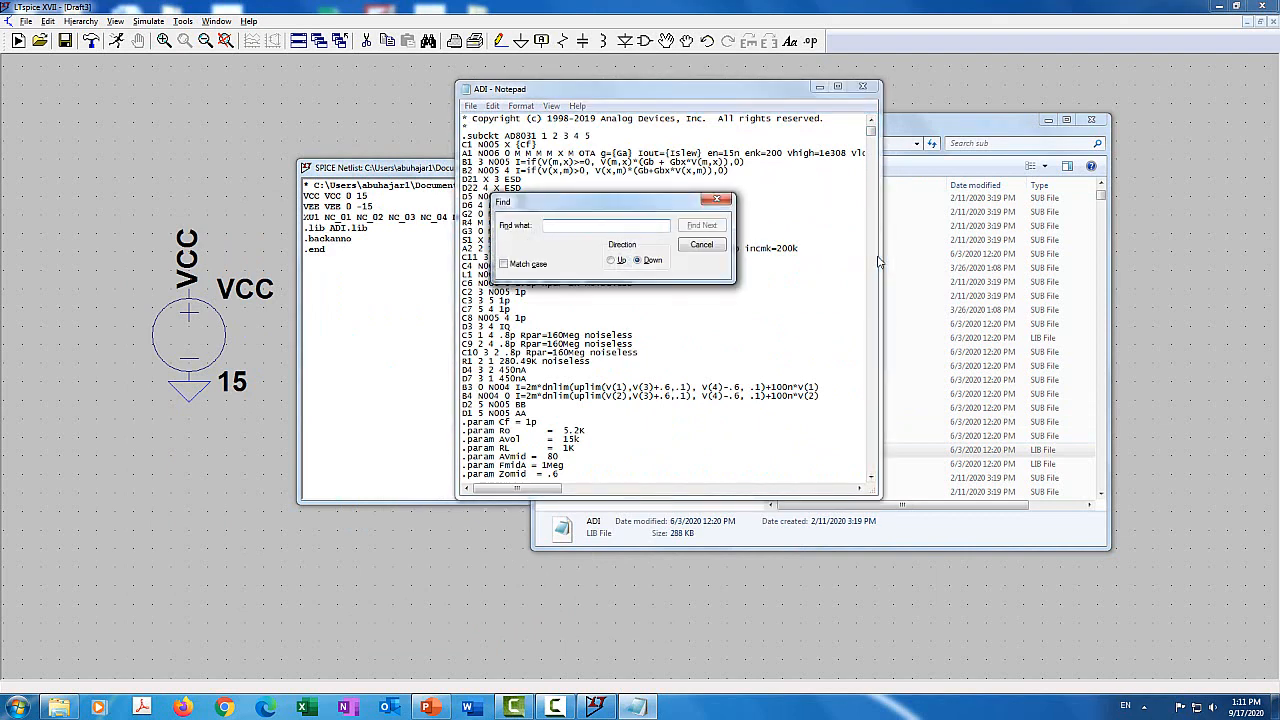
text(OP27)
click(504, 264)
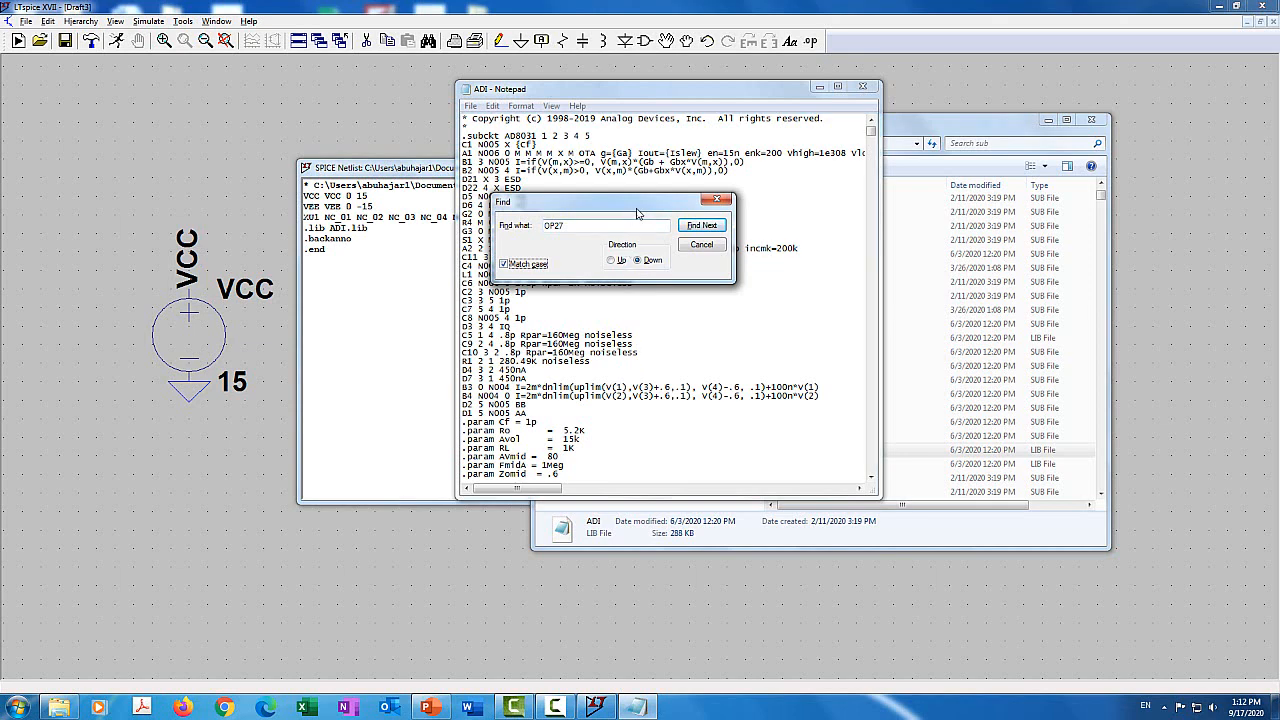
drag(628, 202, 725, 170)
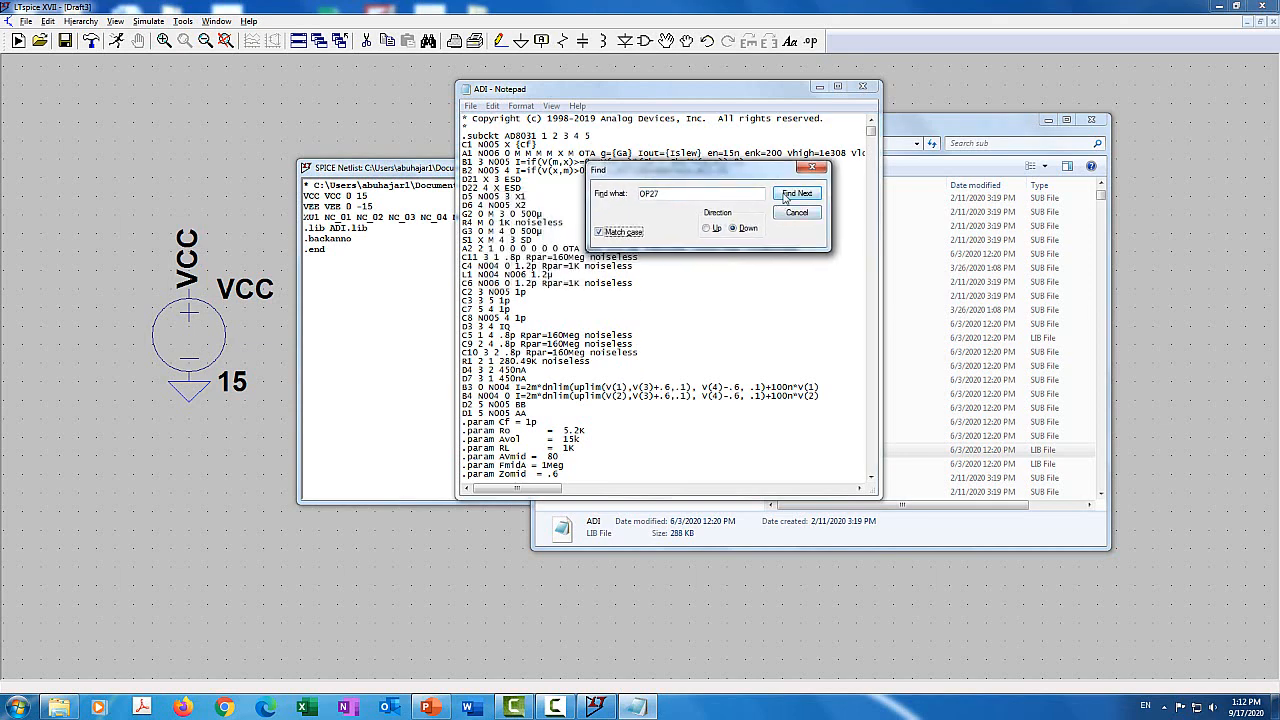
click(786, 195)
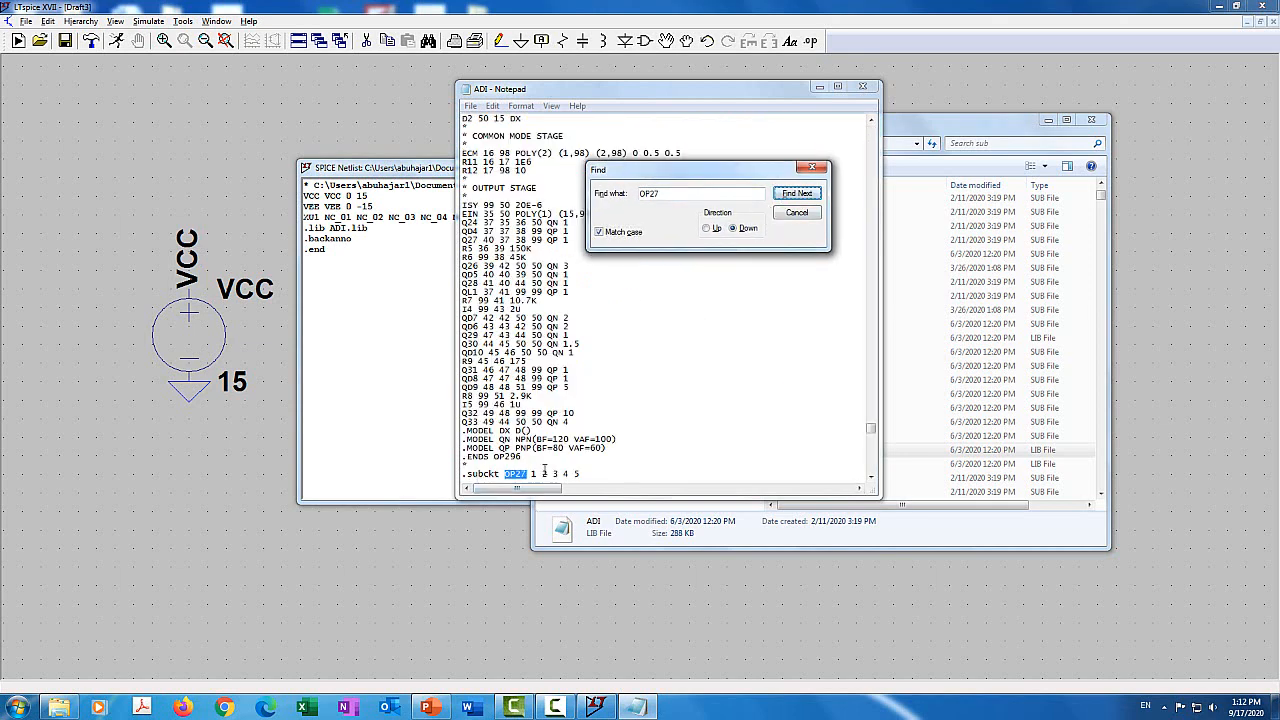
click(811, 167)
Step: Highlight the whole OP27 subcircuit definition, from .subckt OP27 through .ends OP27, for inspection
drag(871, 477, 871, 477)
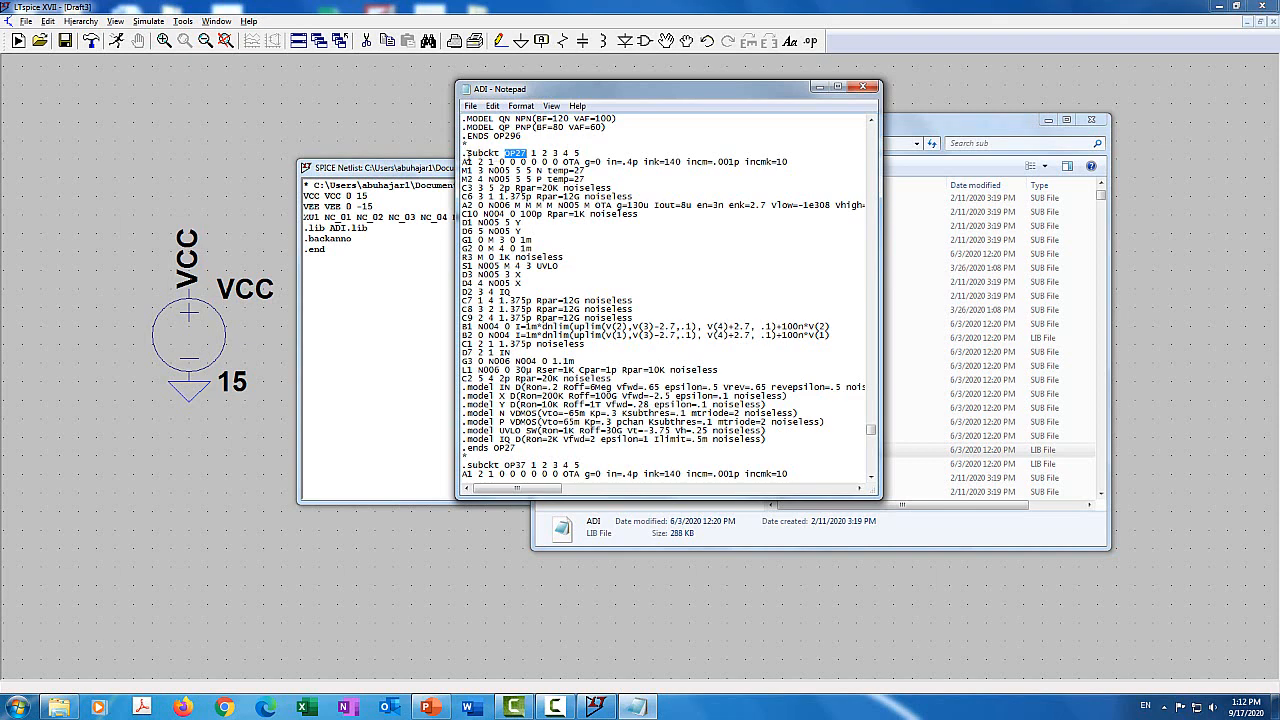
drag(468, 155, 527, 152)
drag(463, 152, 648, 453)
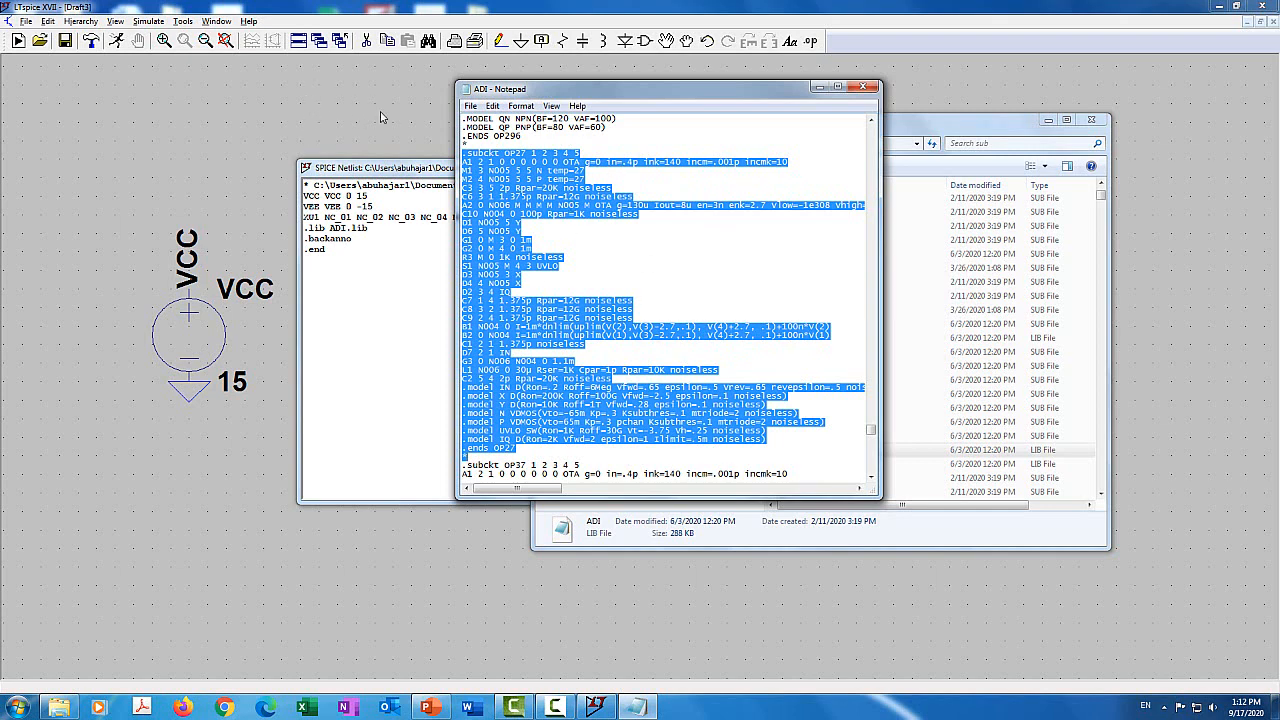
Step: Review the OP27 subcircuit text beside the op-amp symbol and close the folder, netlist and library file windows
drag(689, 97, 447, 117)
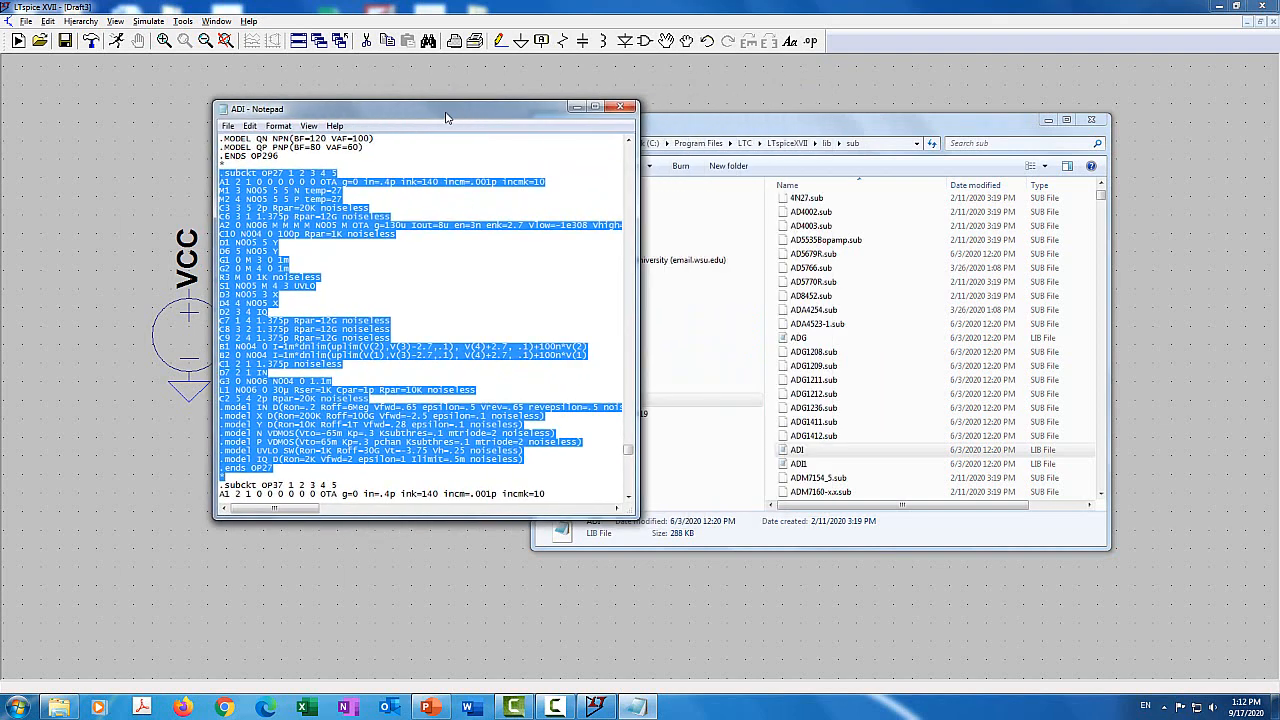
click(1091, 119)
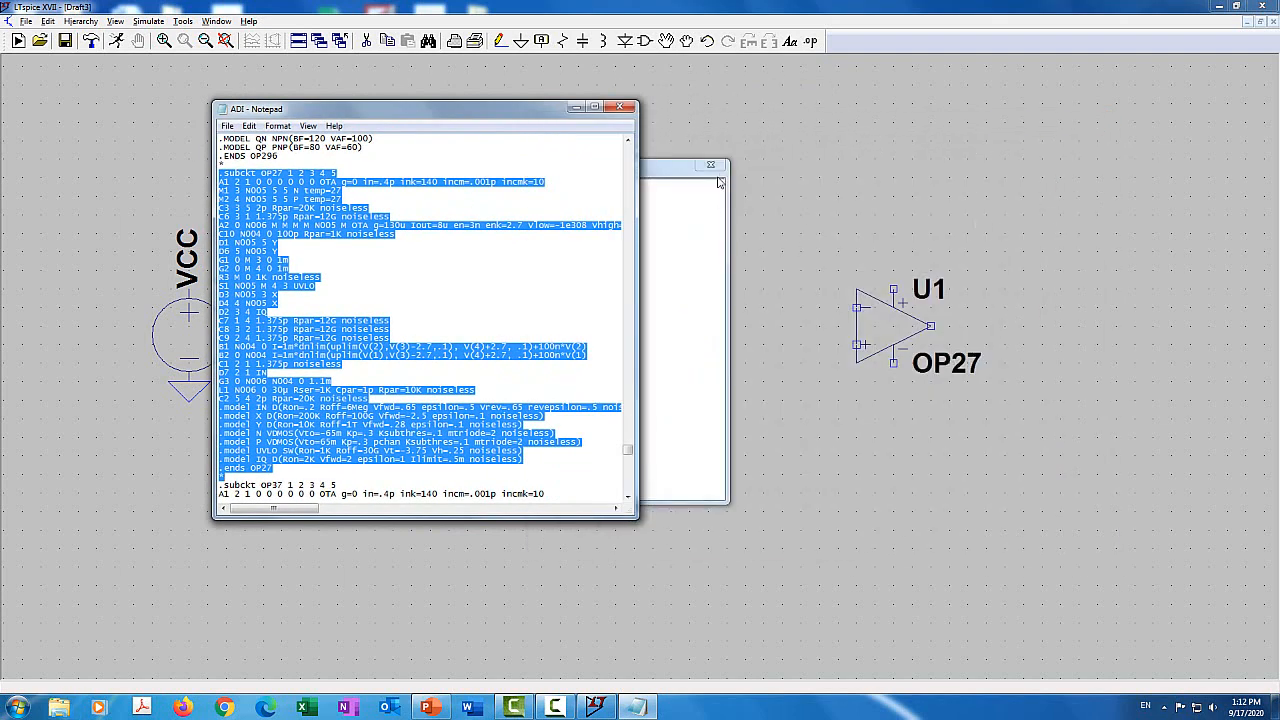
click(718, 183)
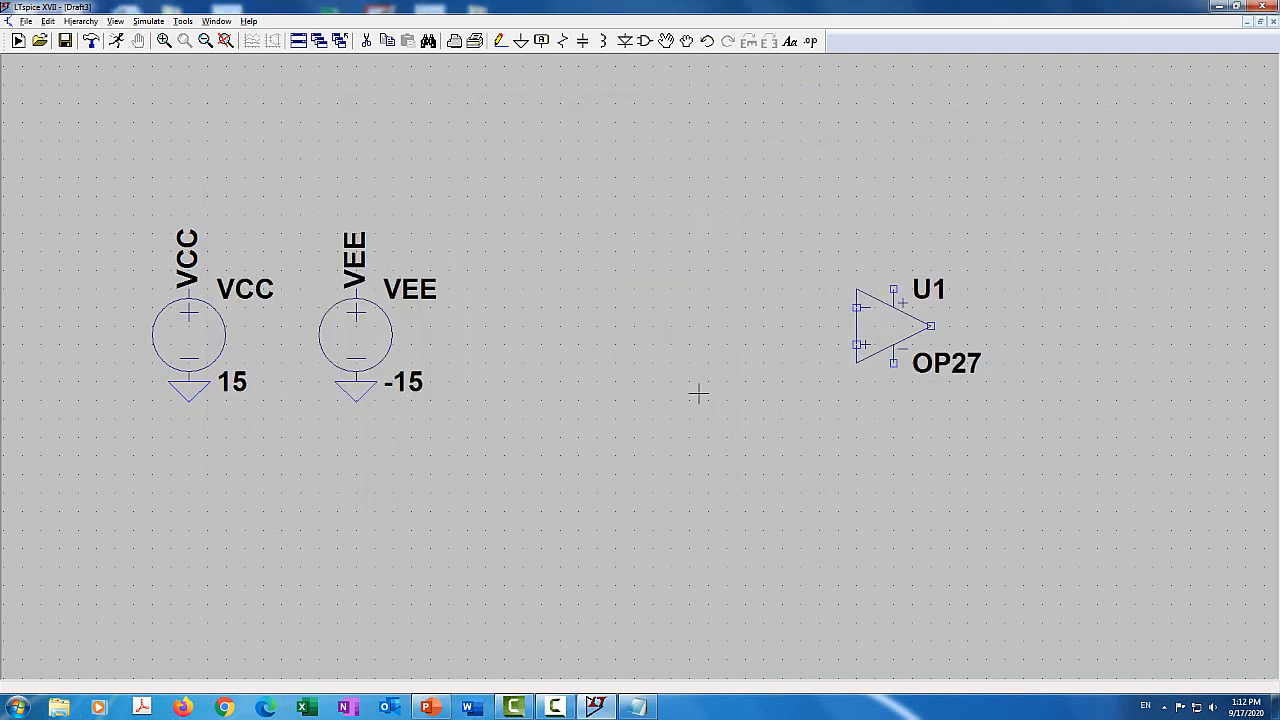
click(637, 707)
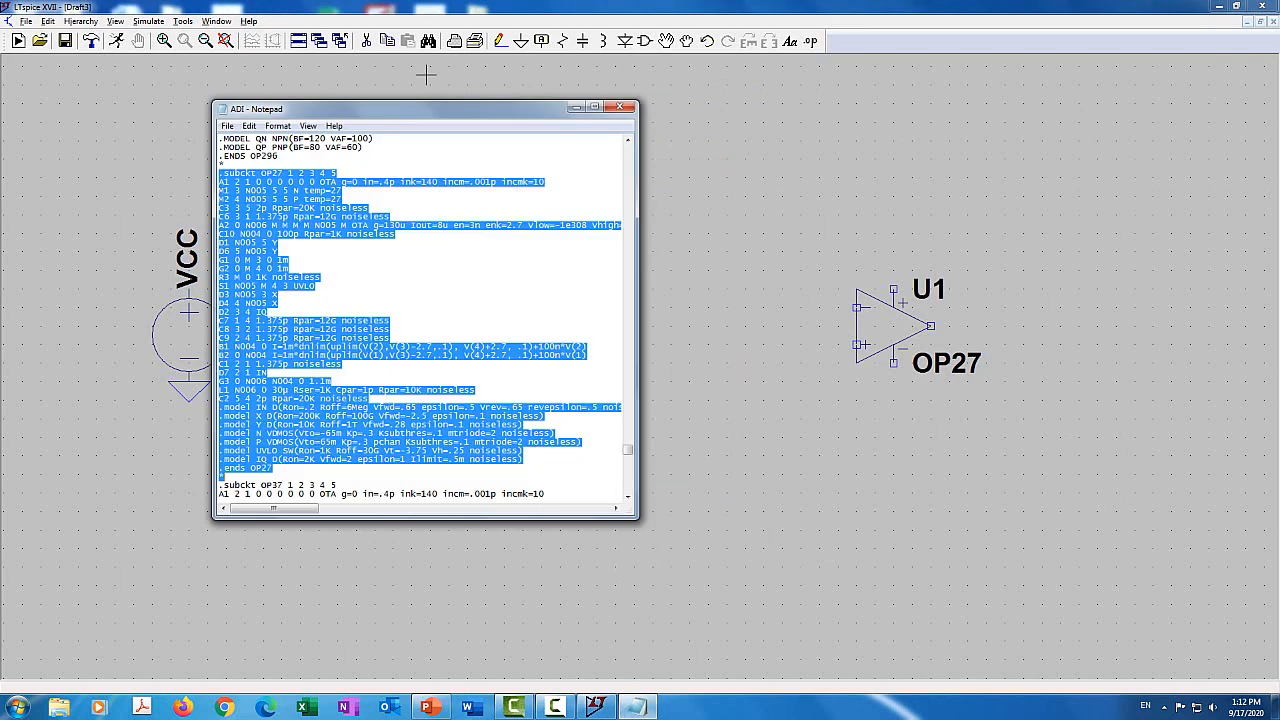
drag(449, 117, 336, 137)
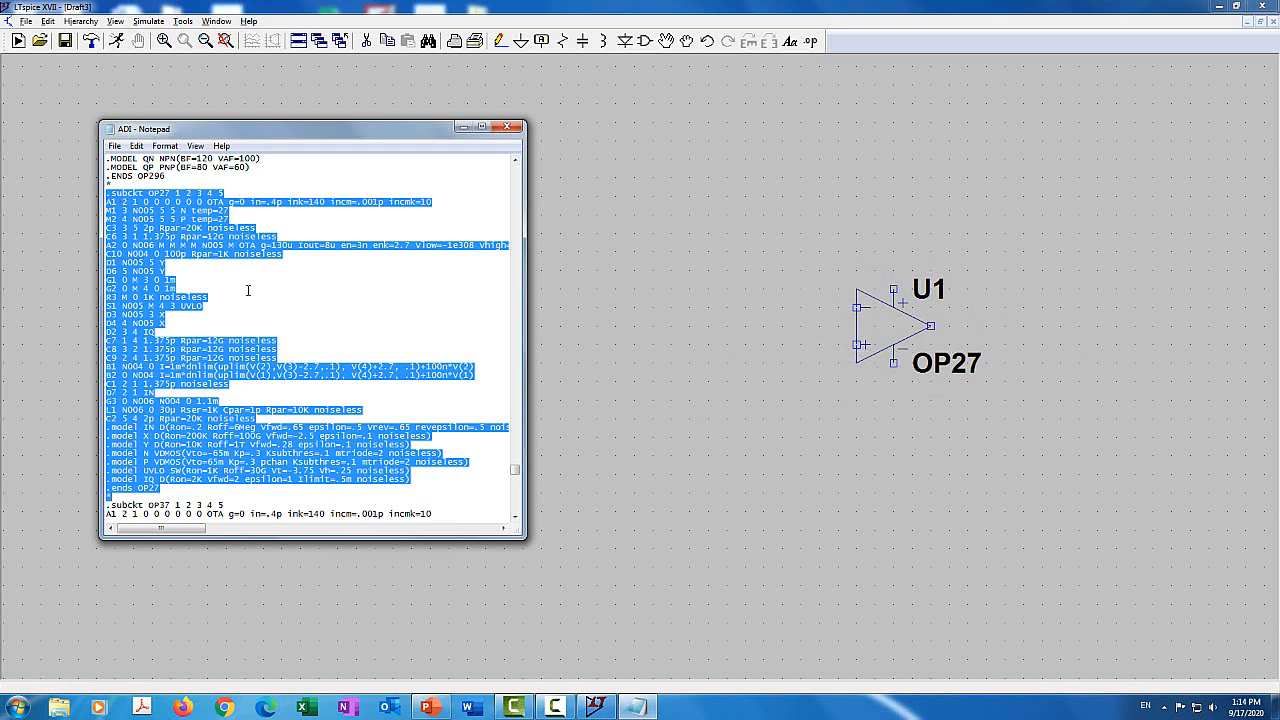
click(508, 127)
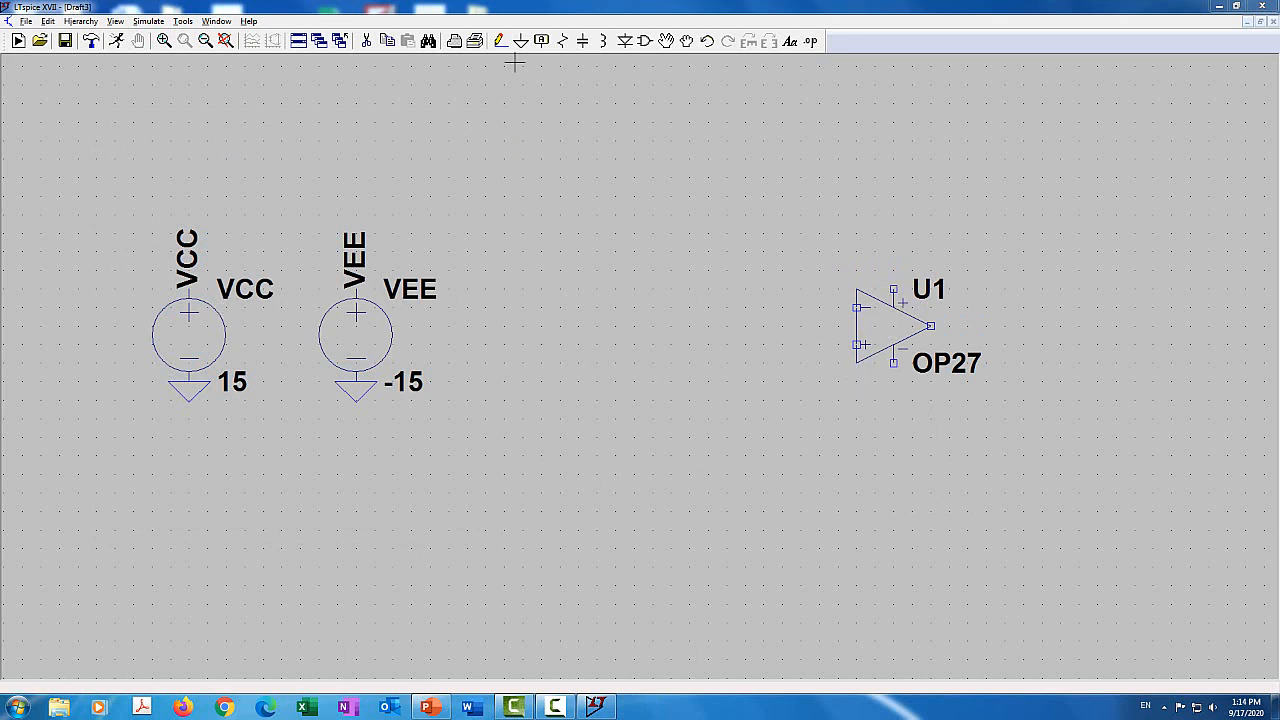
Step: Attach a rotated net label named VCC to the positive supply pin of the OP27 op-amp
click(541, 41)
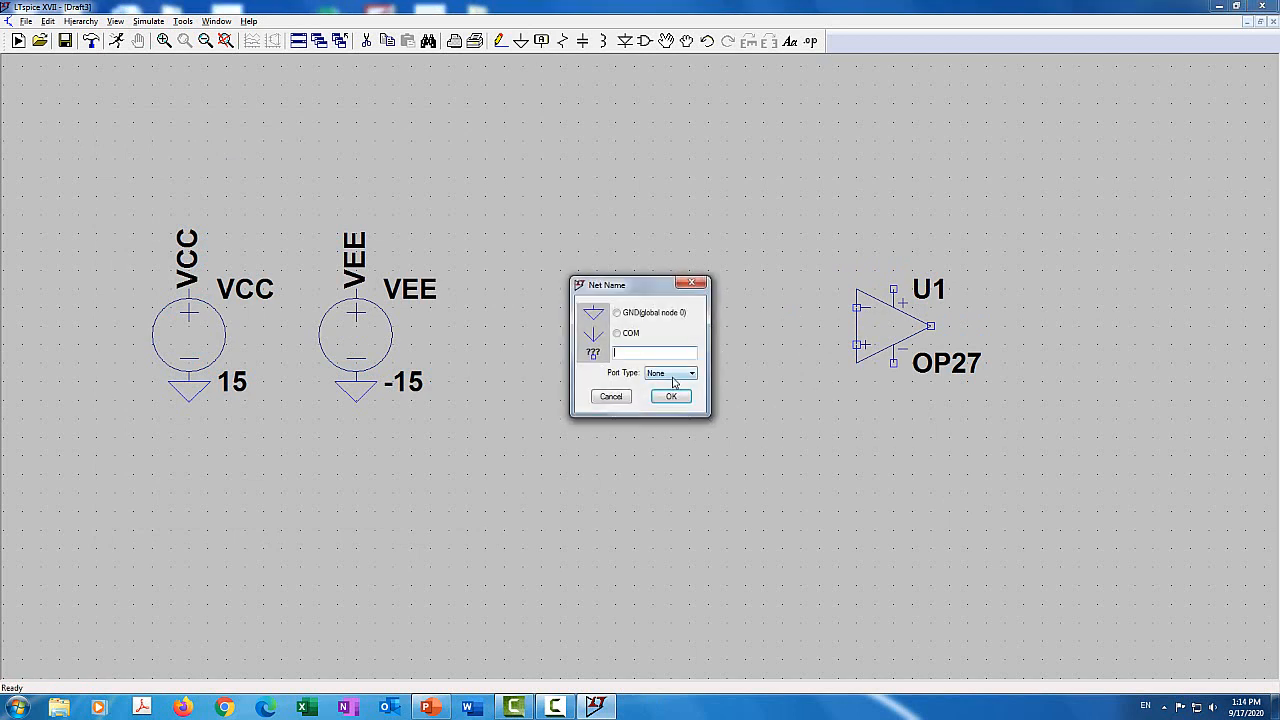
text(VCC)
click(671, 396)
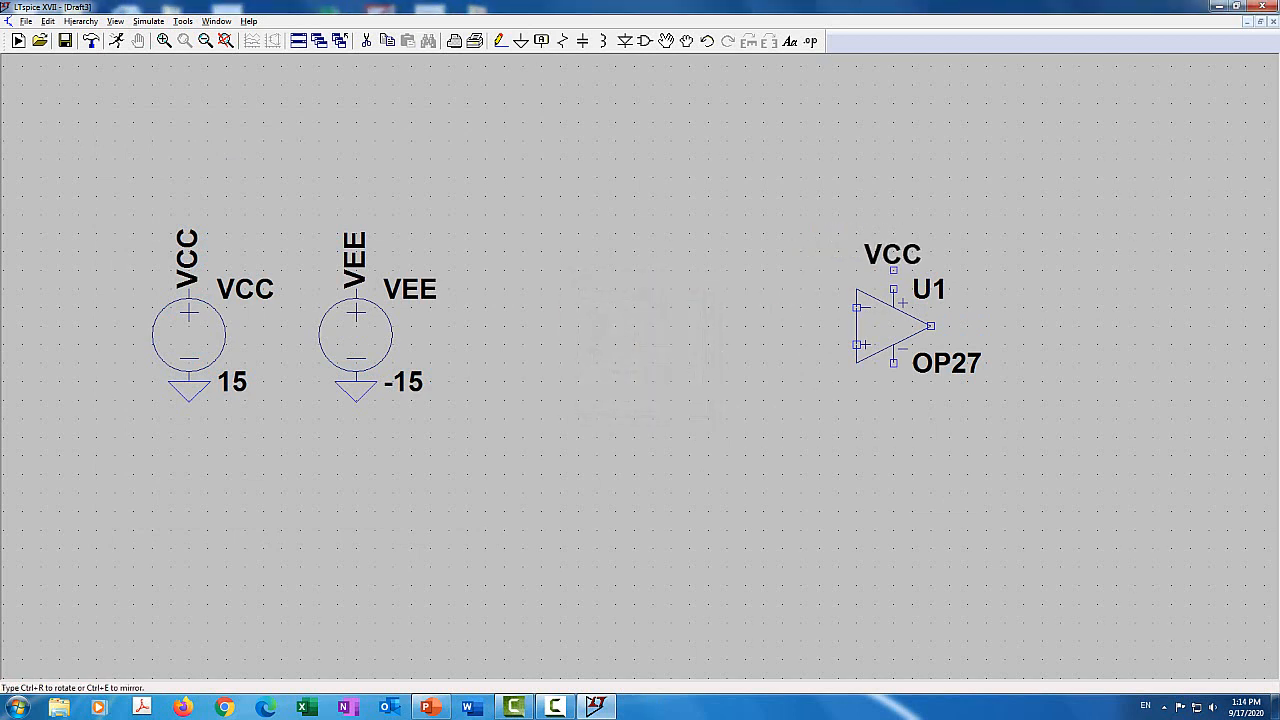
click(893, 288)
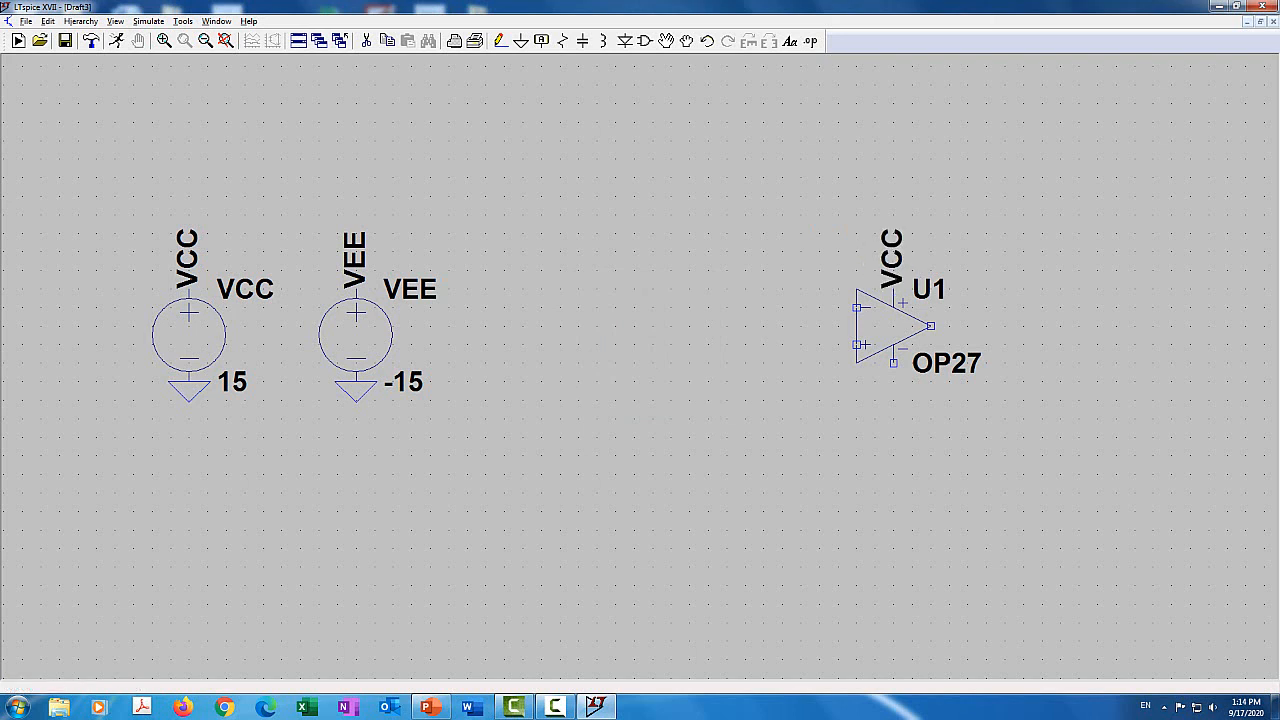
Step: Attach a rotated net label named VEE to the negative supply pin of the OP27 op-amp
key(Escape)
click(541, 41)
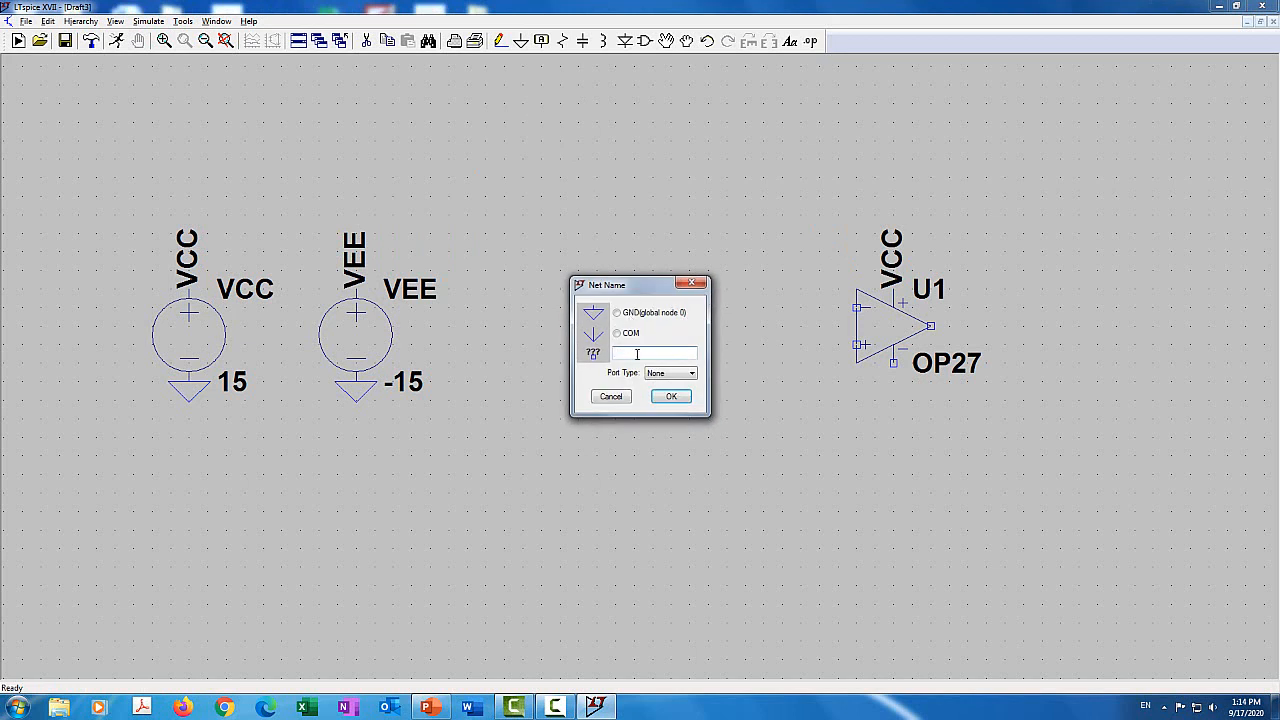
text(VEE)
click(670, 398)
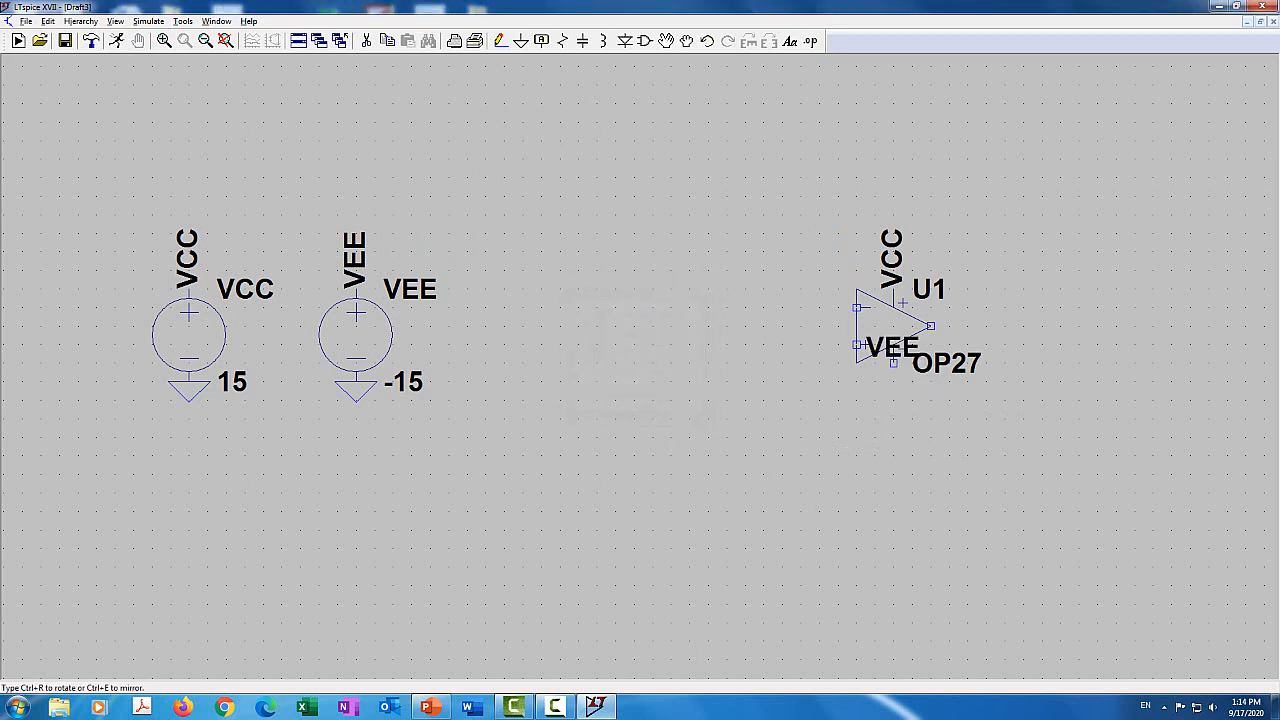
click(893, 350)
key(Escape)
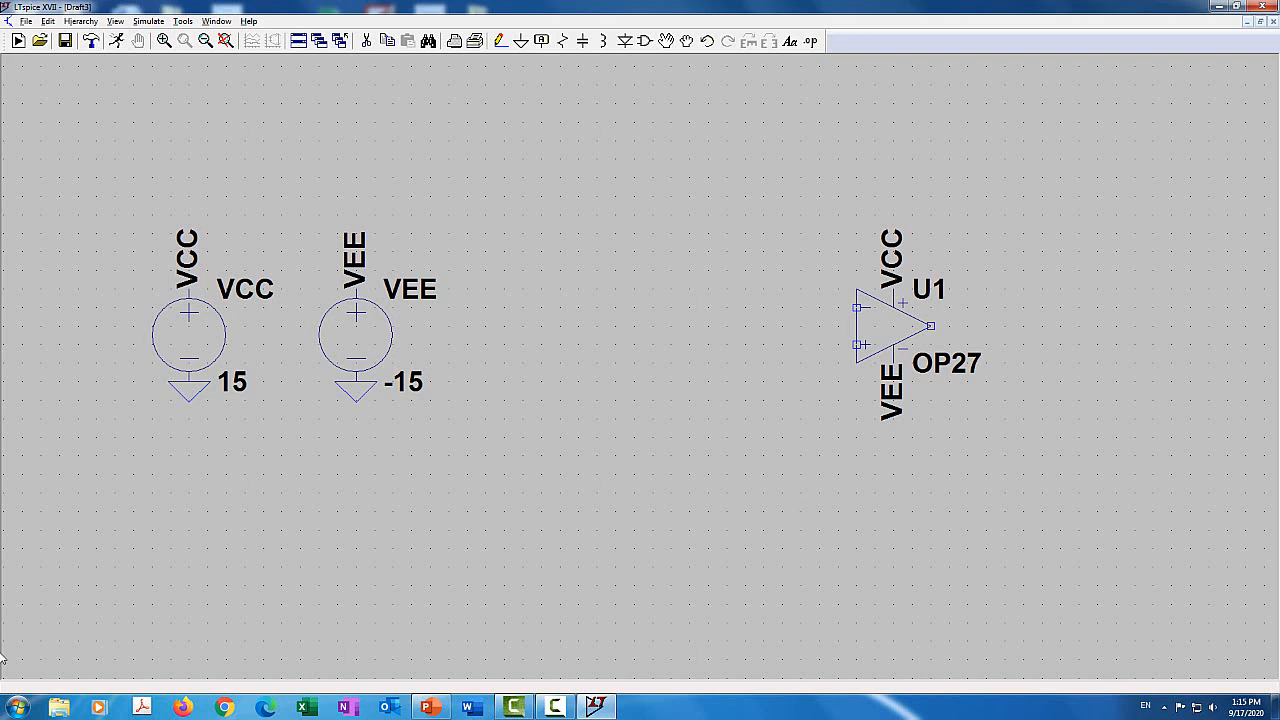
Step: Place two horizontal resistors, R1 in line with the op-amp's inverting input and R2 above the op-amp
click(566, 42)
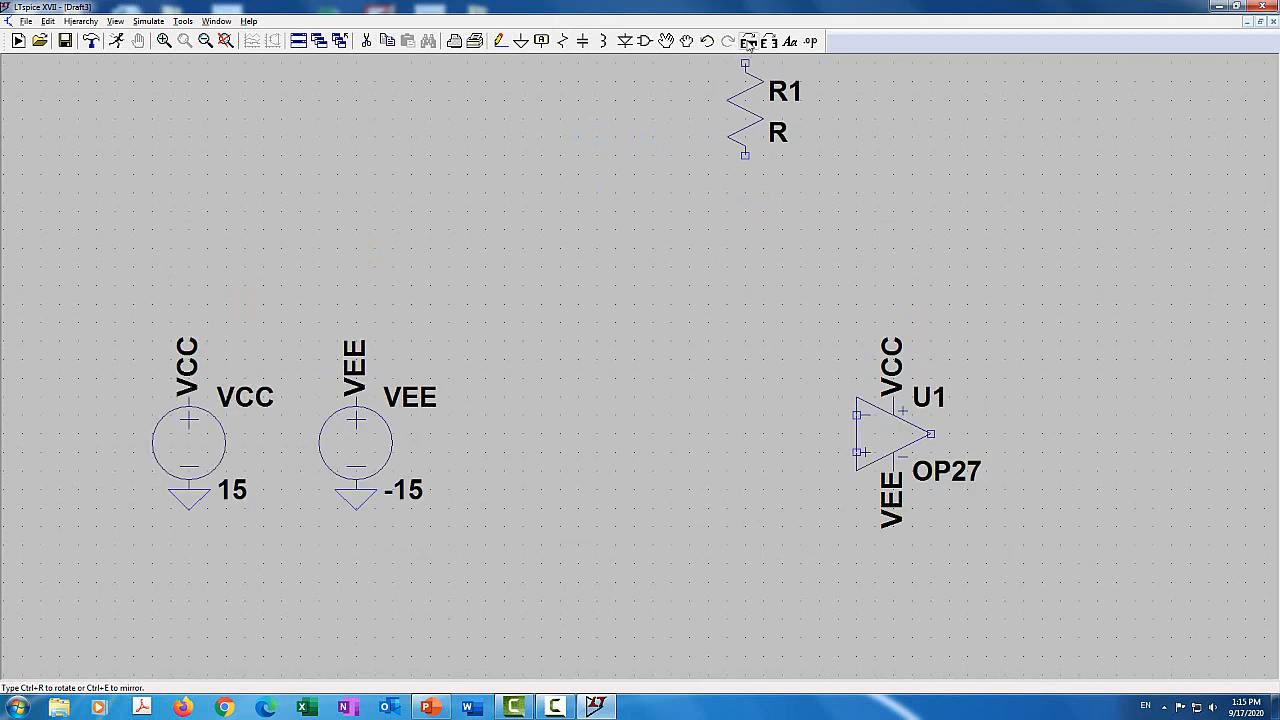
key(ctrl+r)
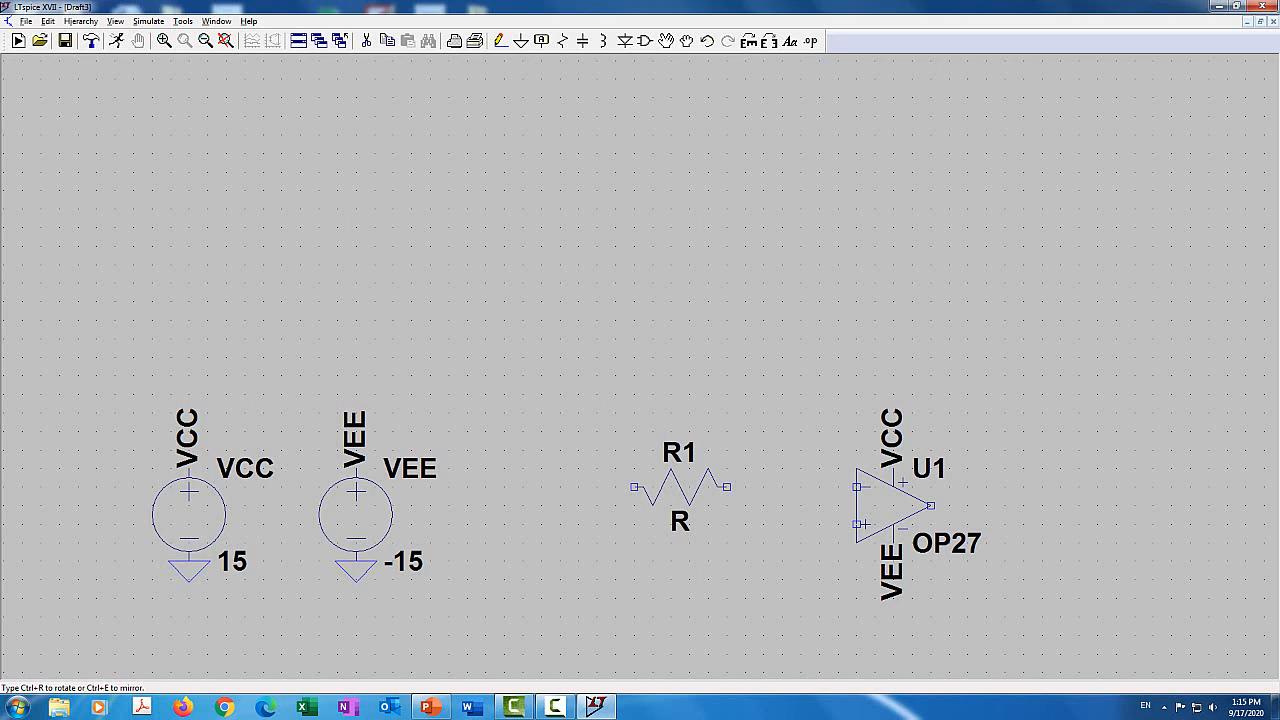
click(661, 486)
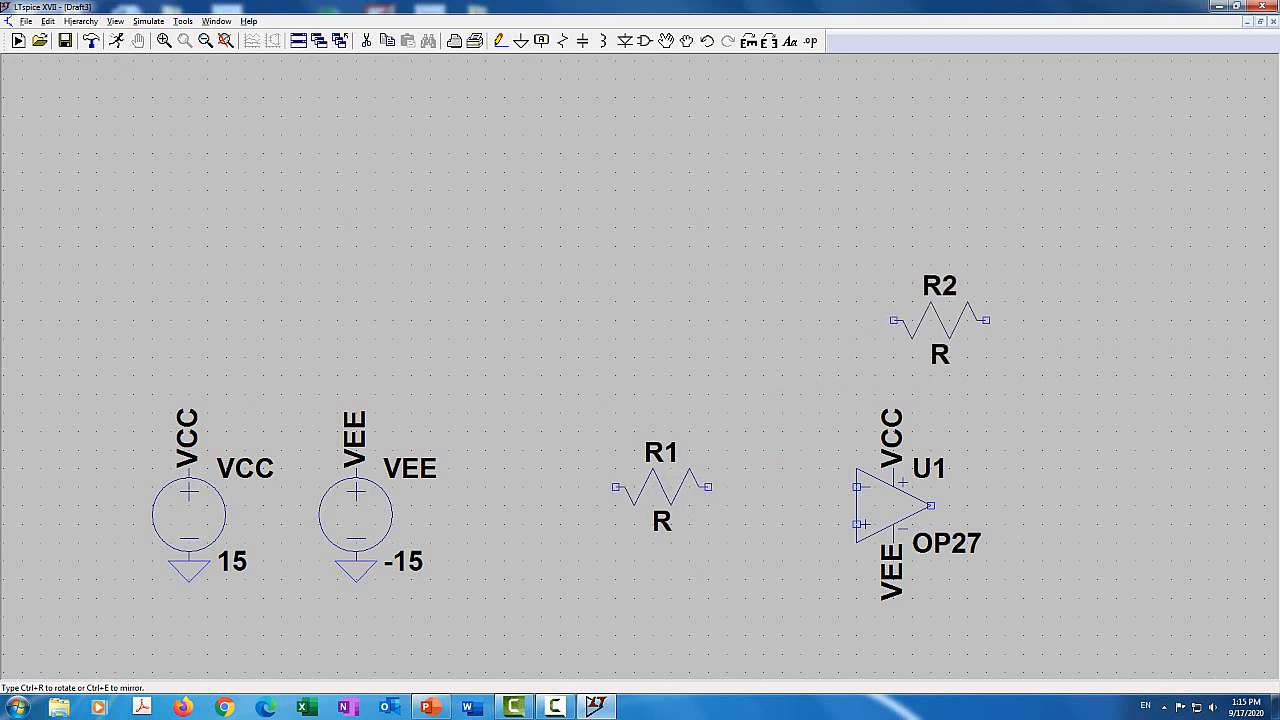
click(903, 320)
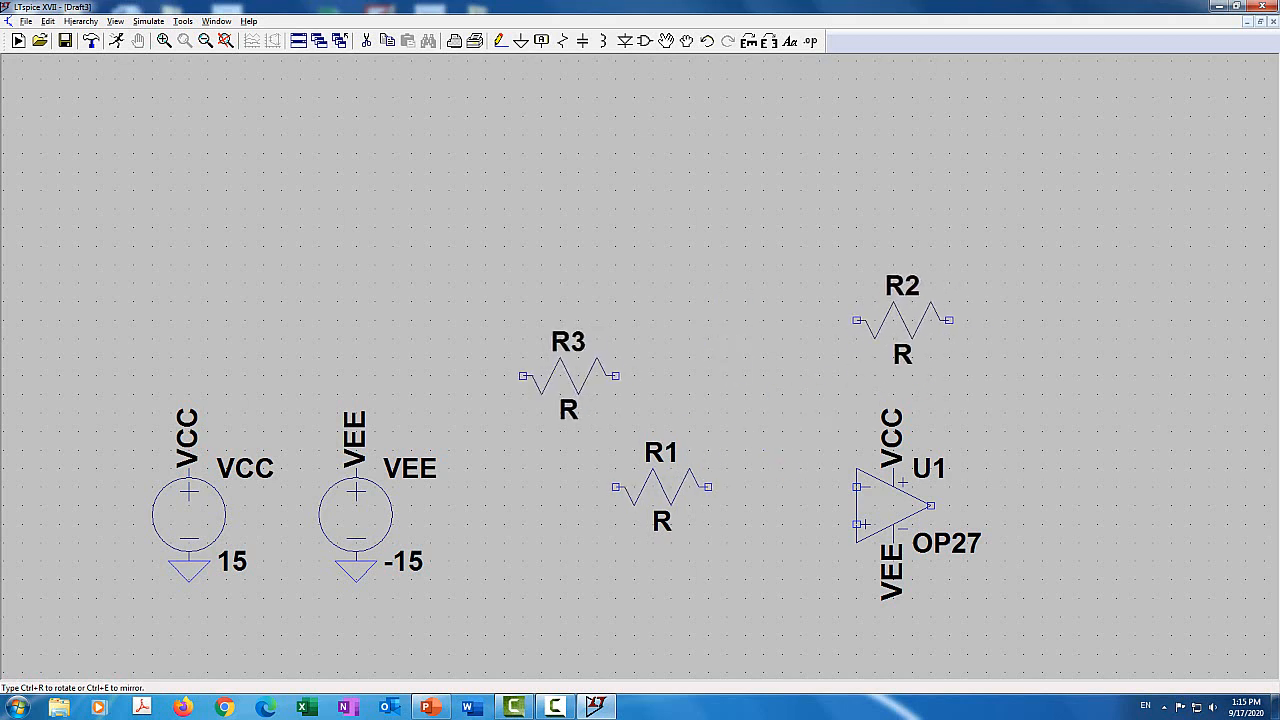
key(Escape)
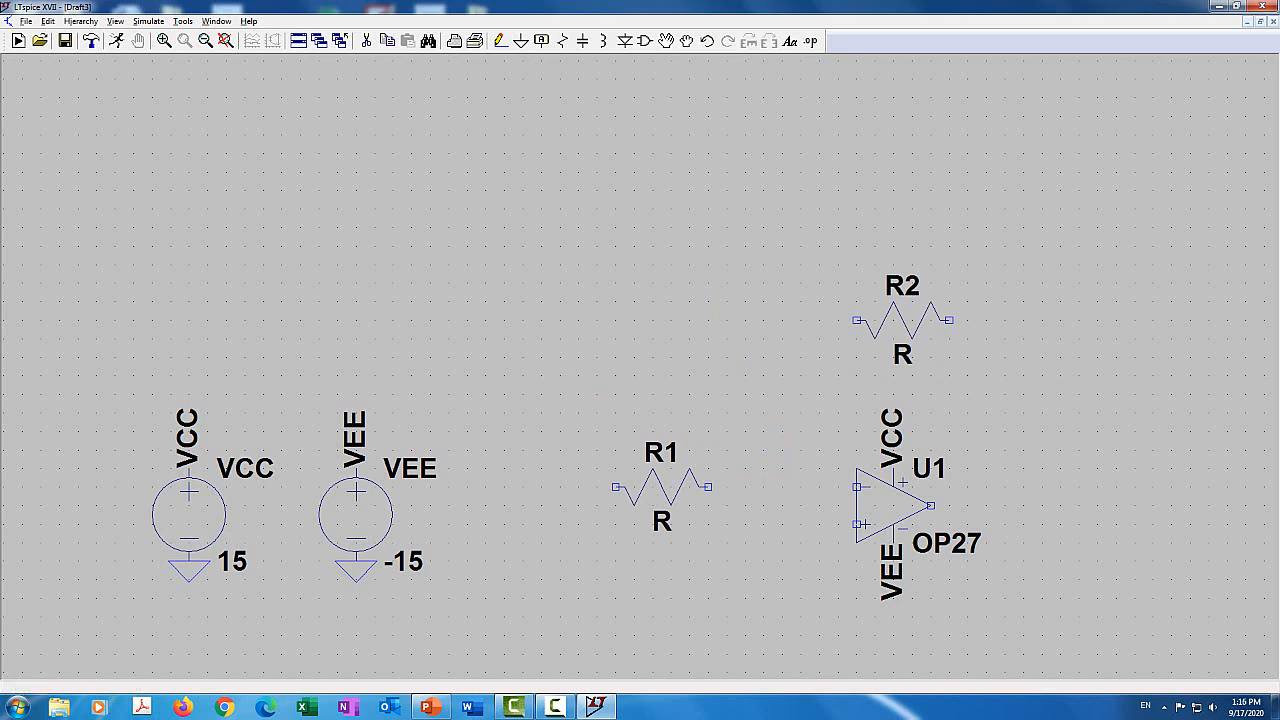
Step: Wire R1 to the op-amp's inverting input and branch that node up to the near end of R2
click(507, 46)
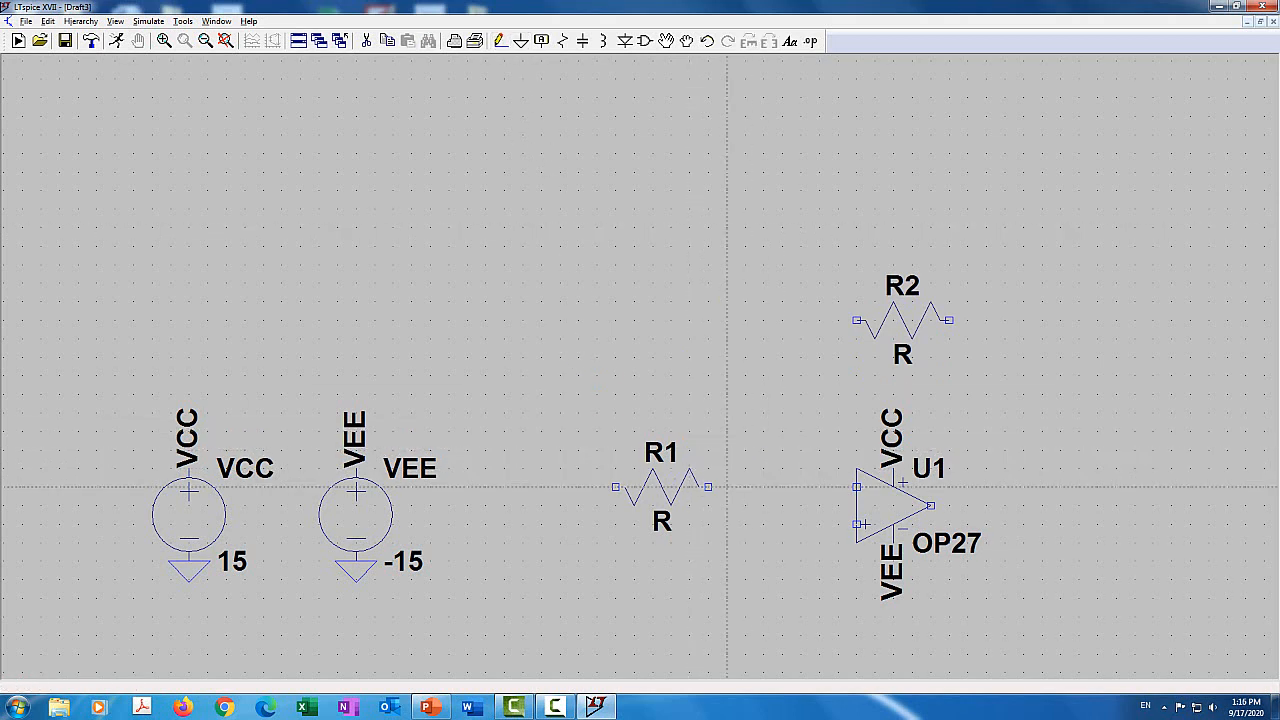
click(708, 487)
right_click(820, 487)
click(801, 487)
click(801, 320)
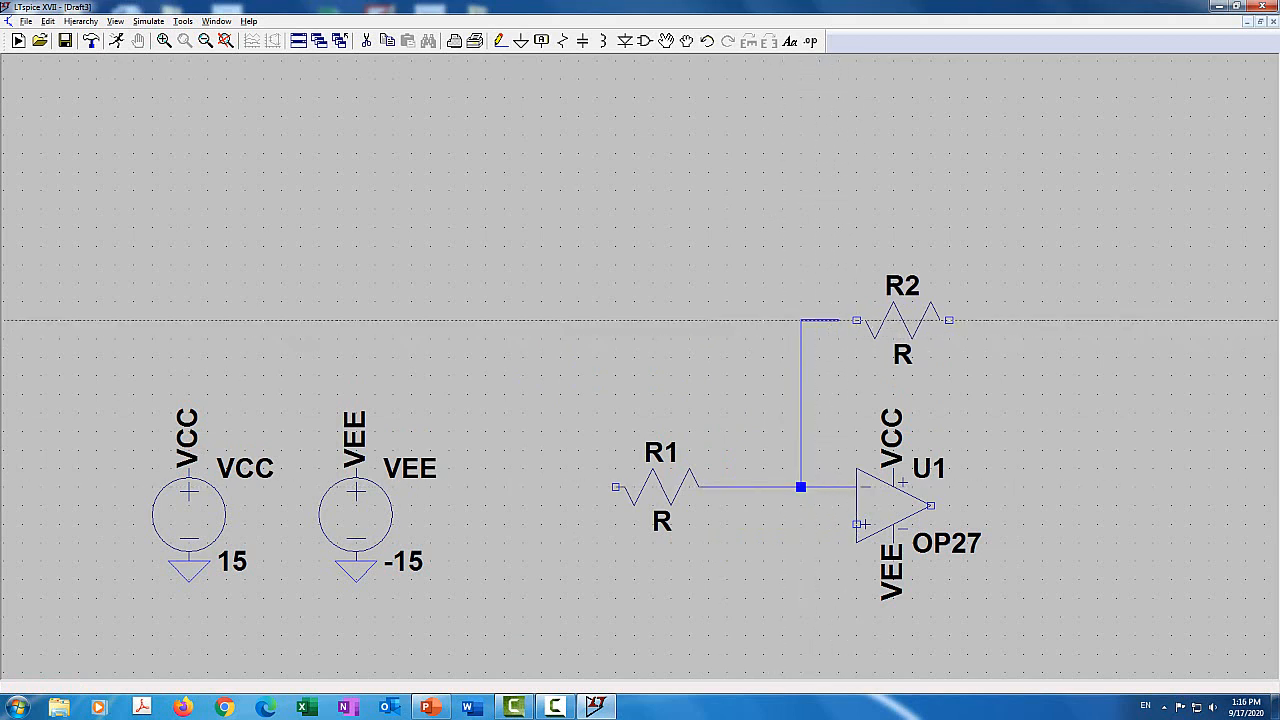
click(857, 320)
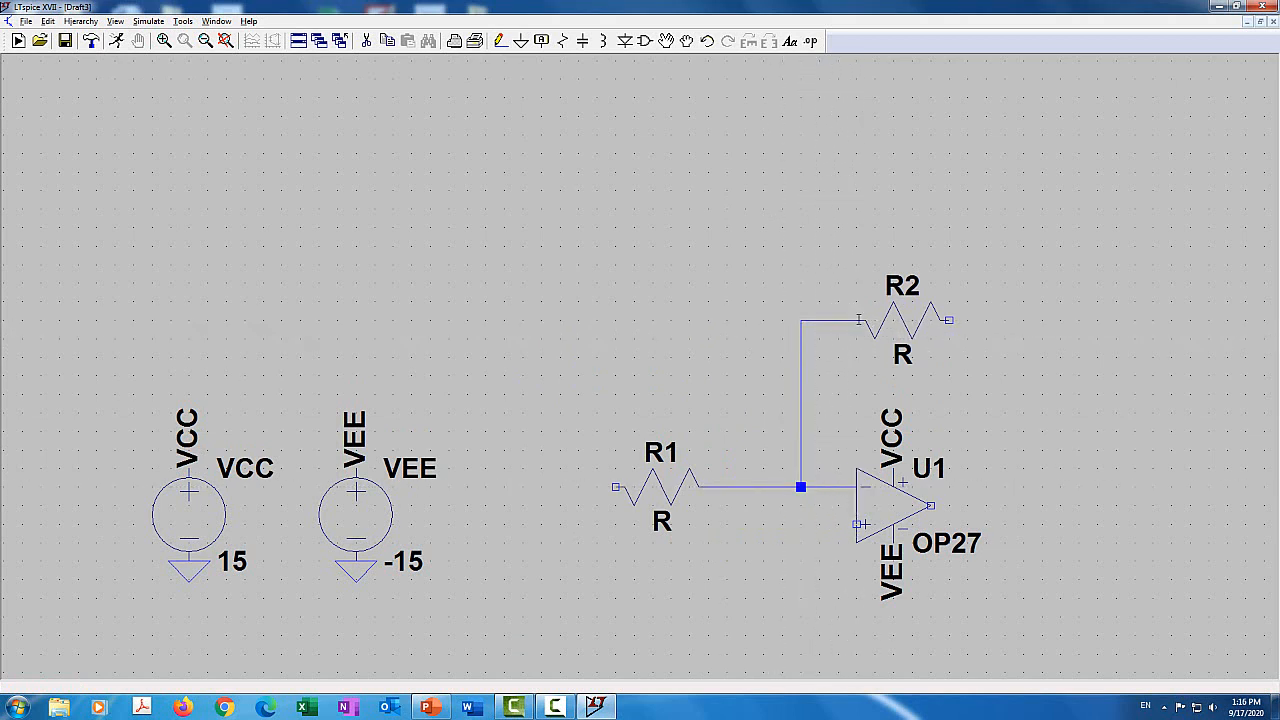
Step: Wire the free end of R2 down to the op-amp's output to close the feedback loop
click(949, 320)
click(1023, 505)
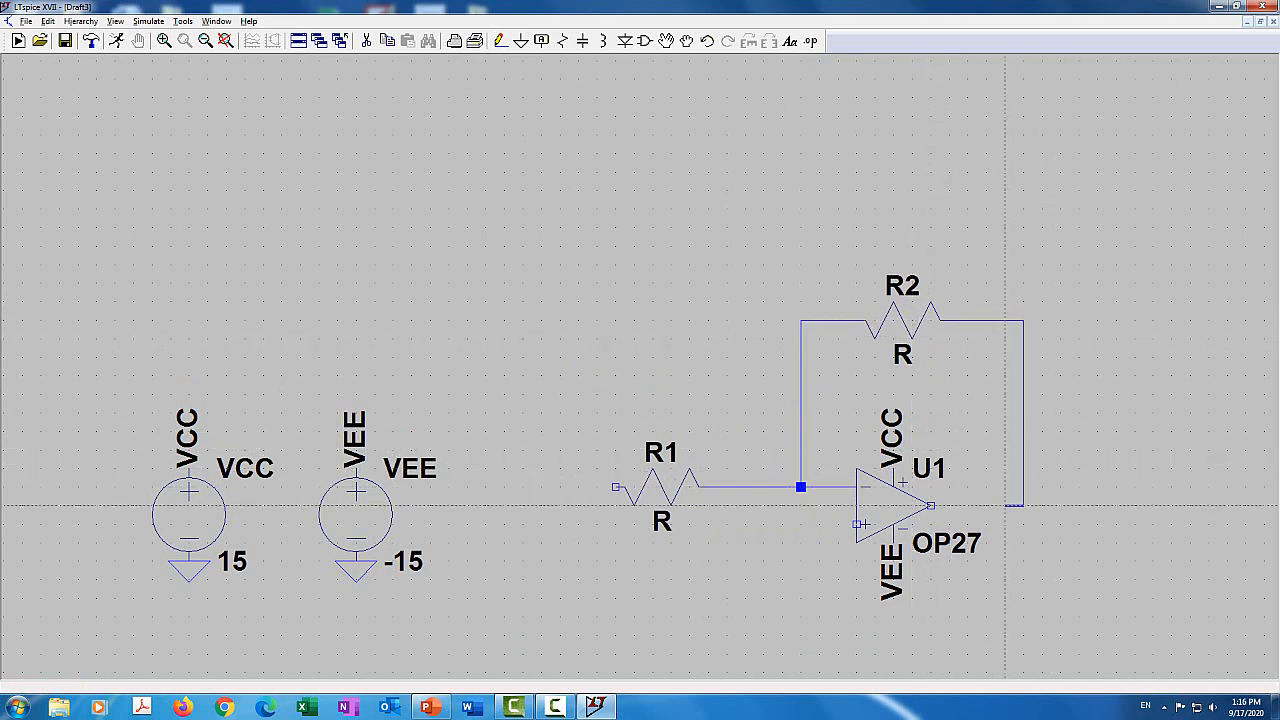
click(931, 505)
key(Escape)
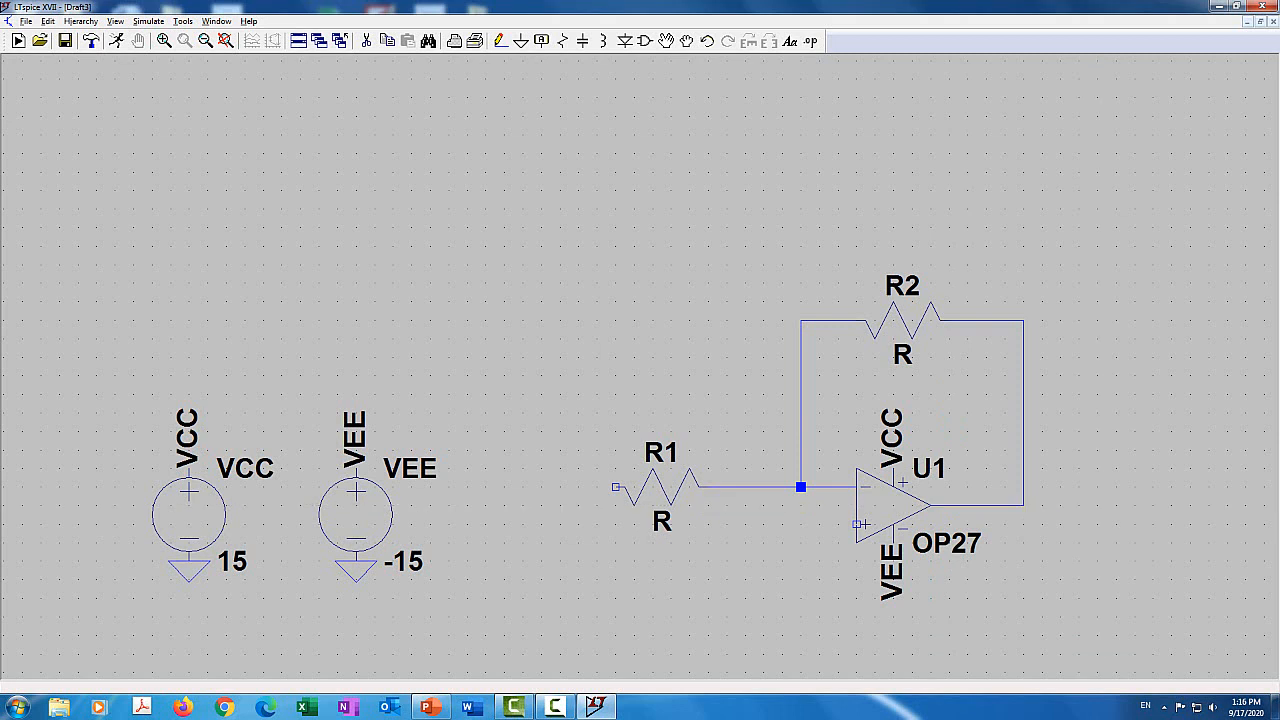
Step: Set the resistance of R2 to 19k and of R1 to 1k
right_click(916, 332)
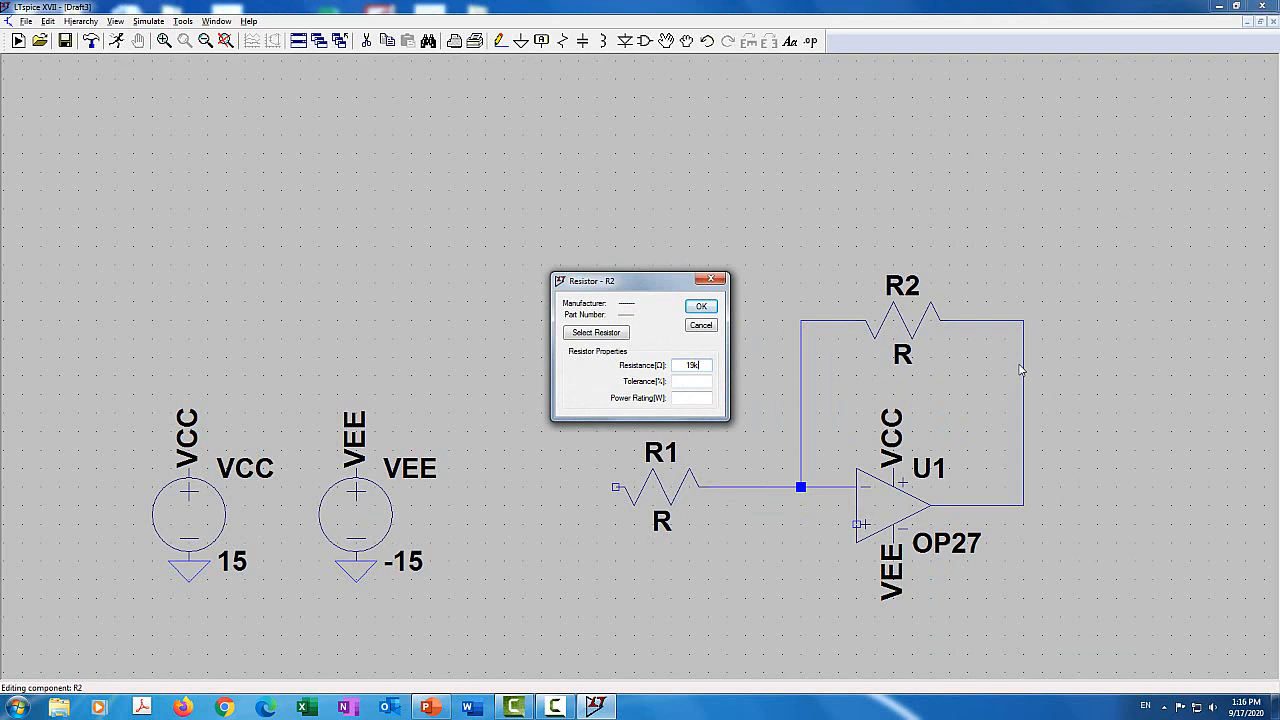
key(Return)
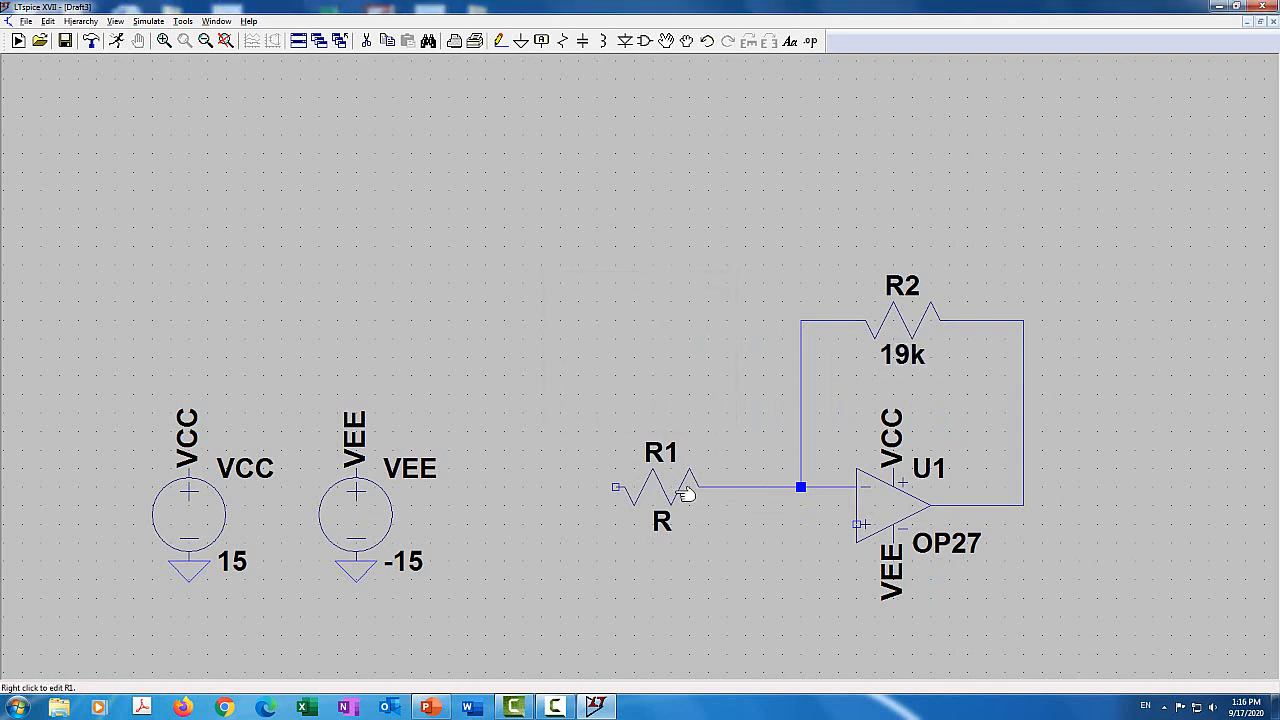
right_click(687, 492)
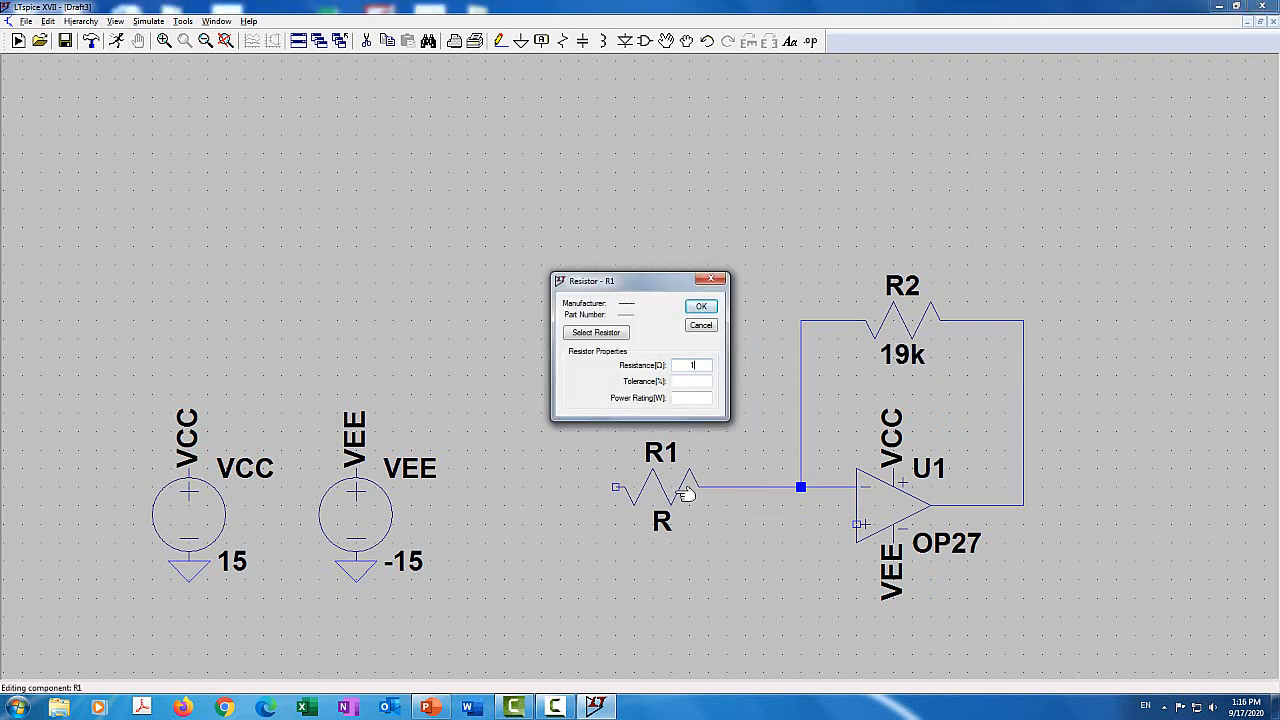
key(Return)
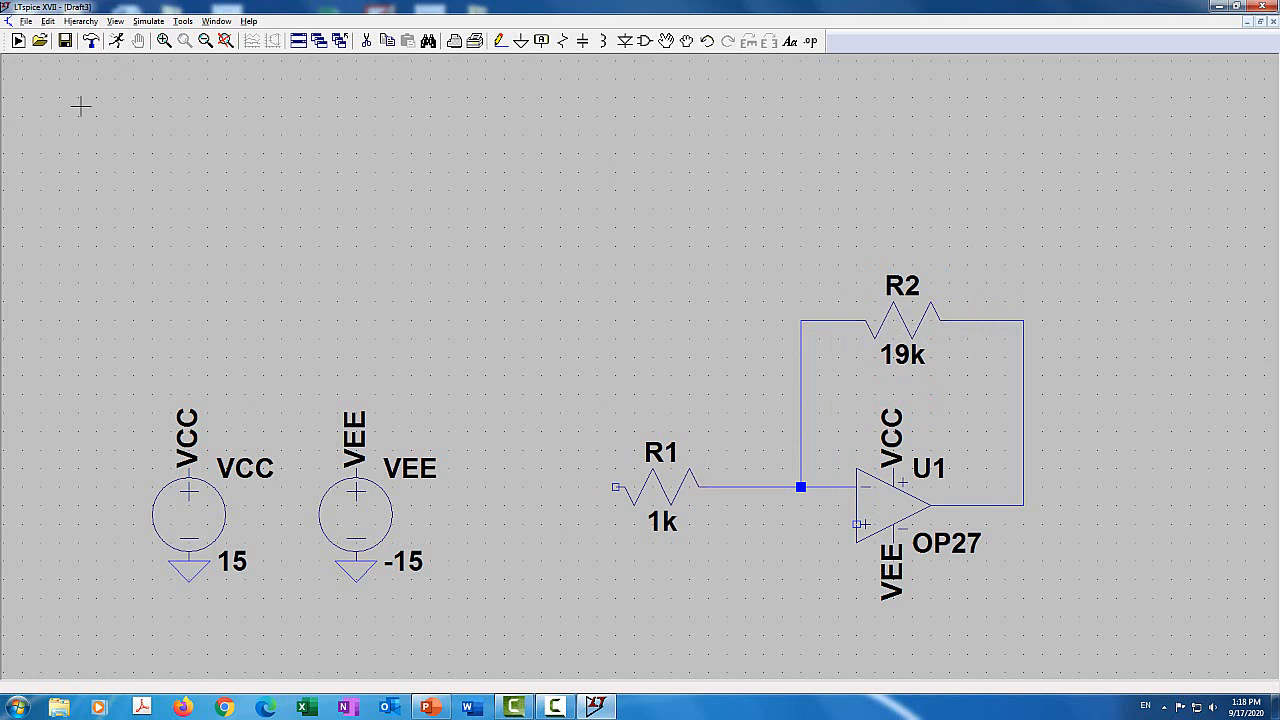
Step: Place a ground symbol beside R1 and wire it to R1's free end
click(519, 42)
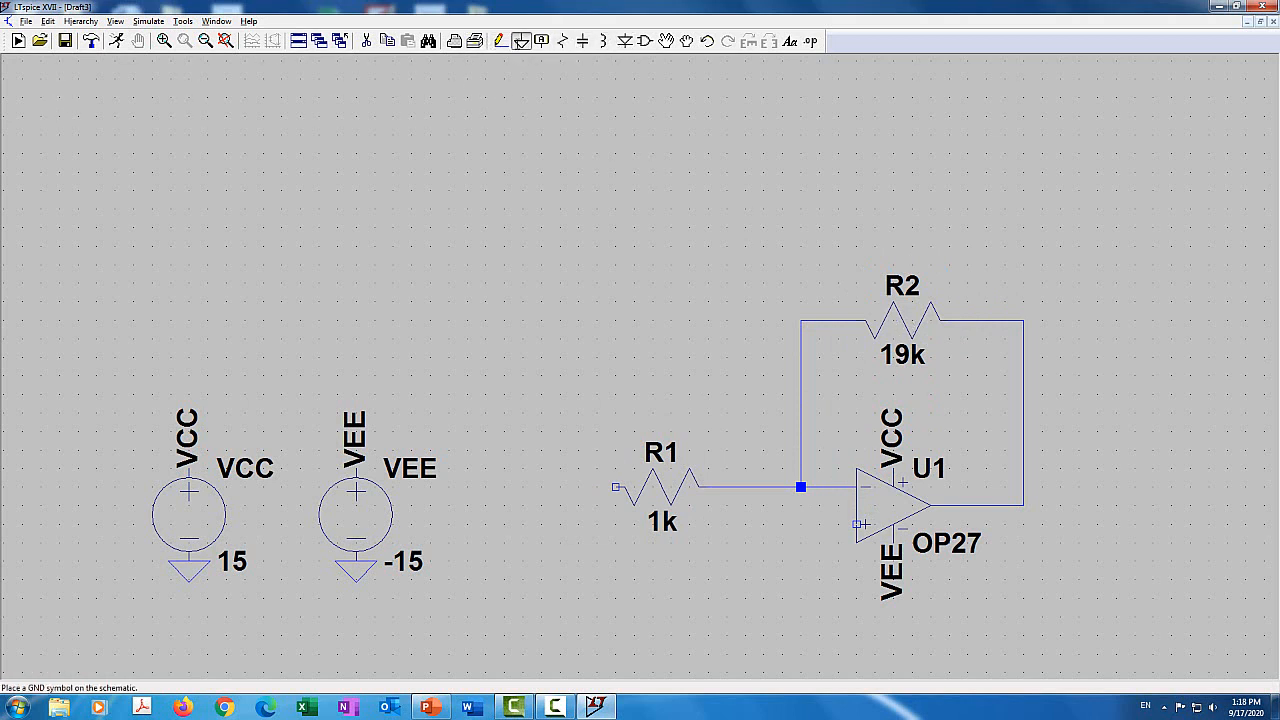
click(560, 524)
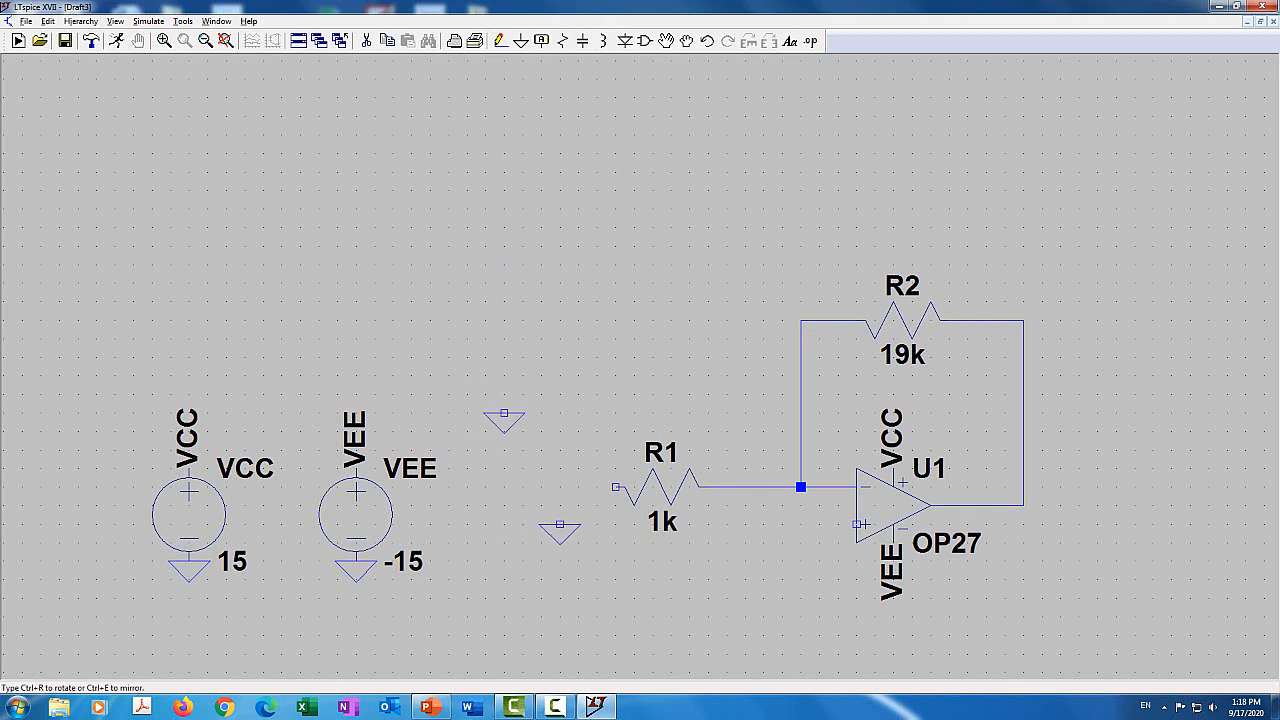
right_click(504, 403)
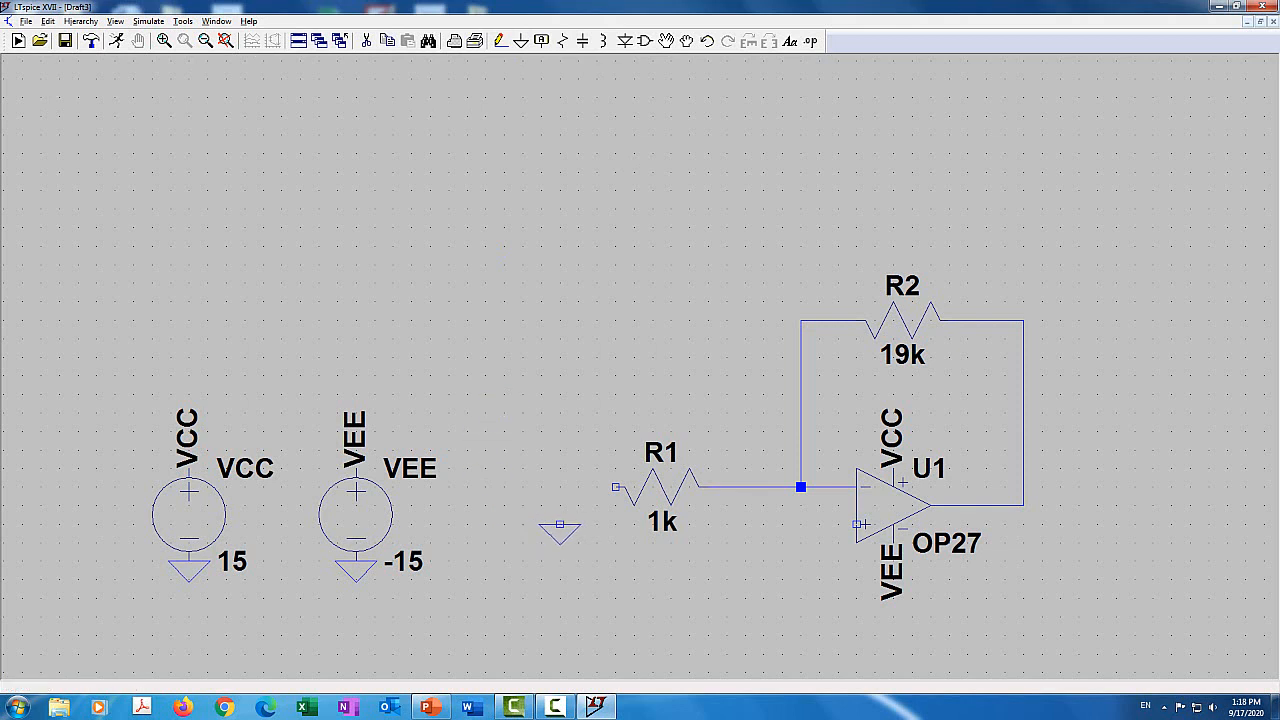
click(499, 41)
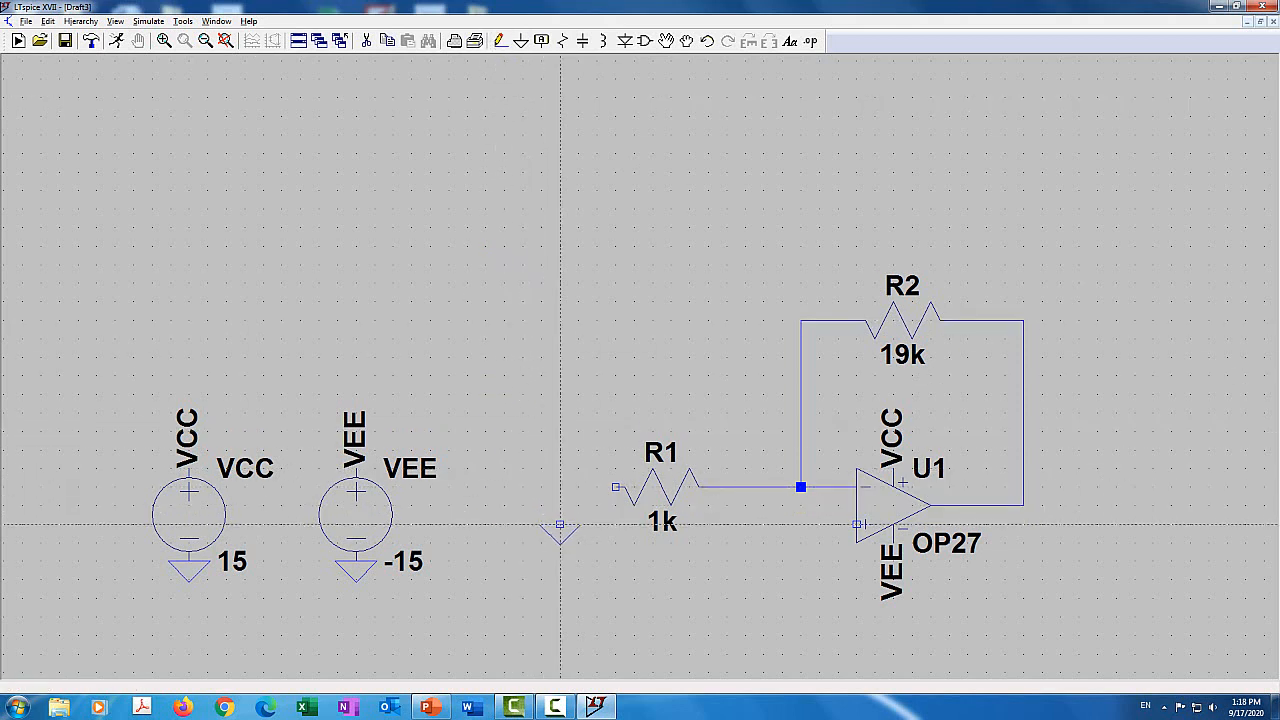
click(560, 524)
click(615, 487)
right_click(615, 487)
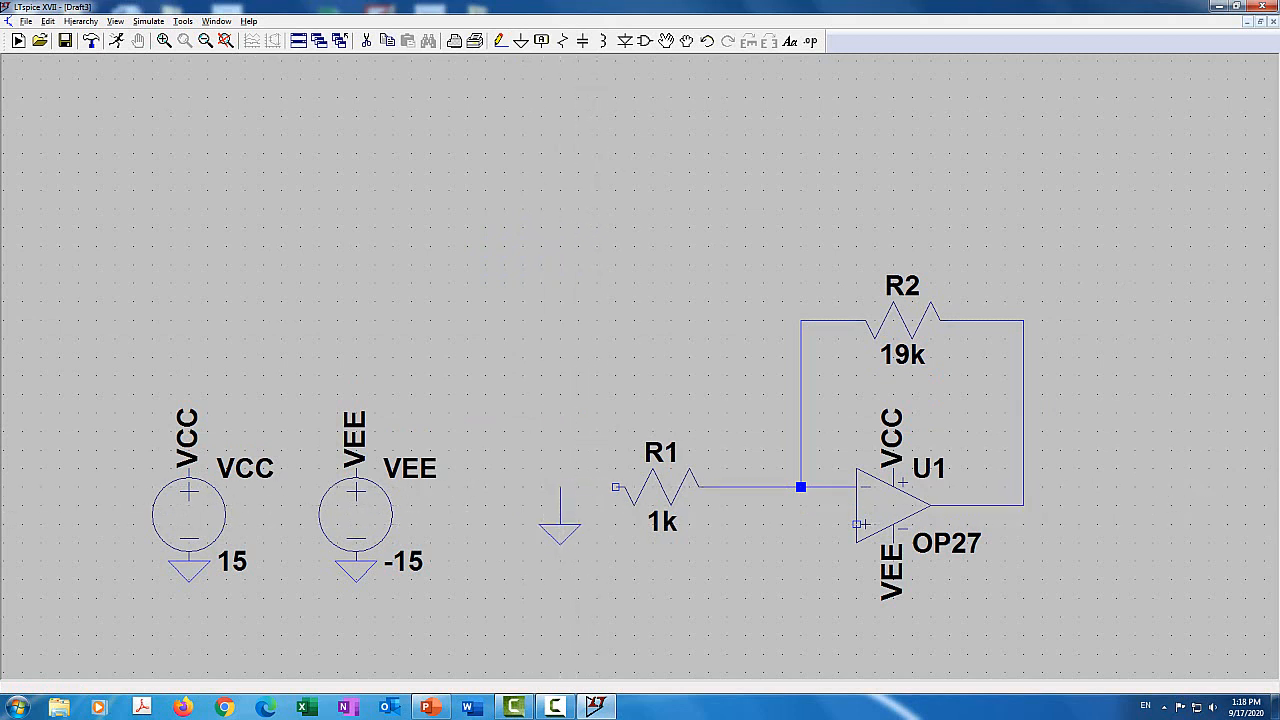
right_click(615, 283)
Step: Place a voltage source below R1, near the op-amp's non-inverting input
click(652, 45)
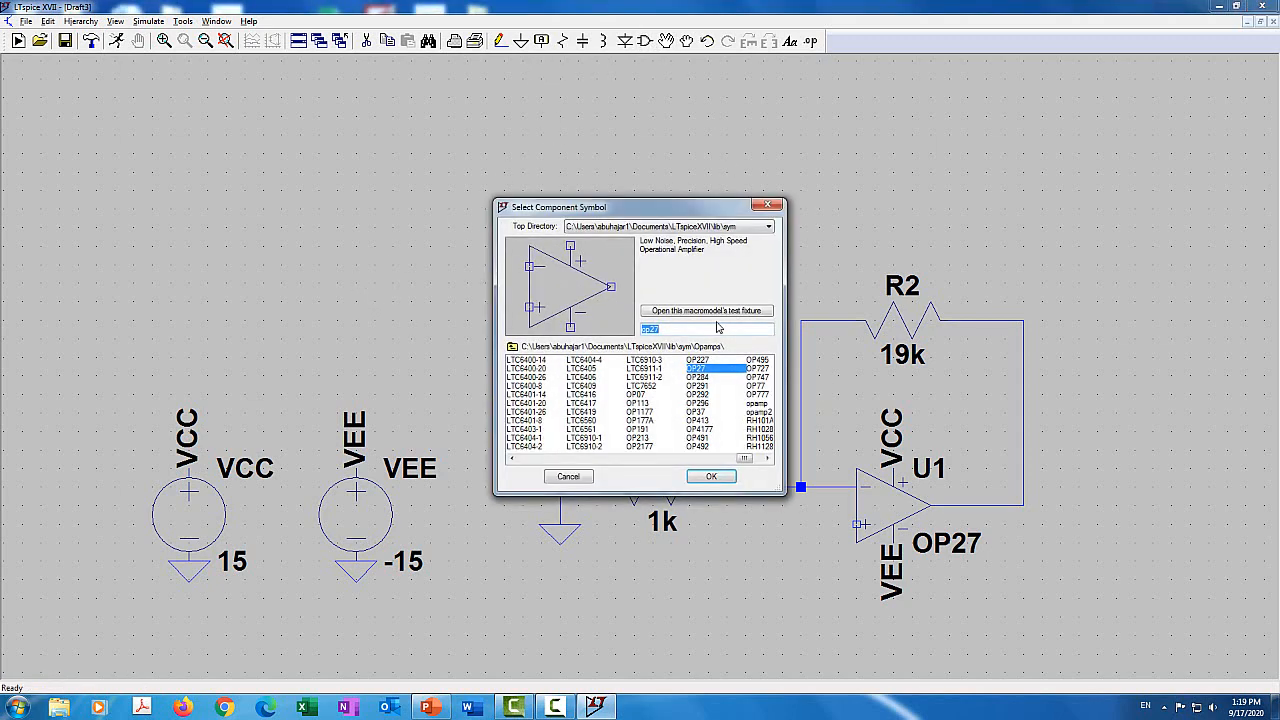
text(vol)
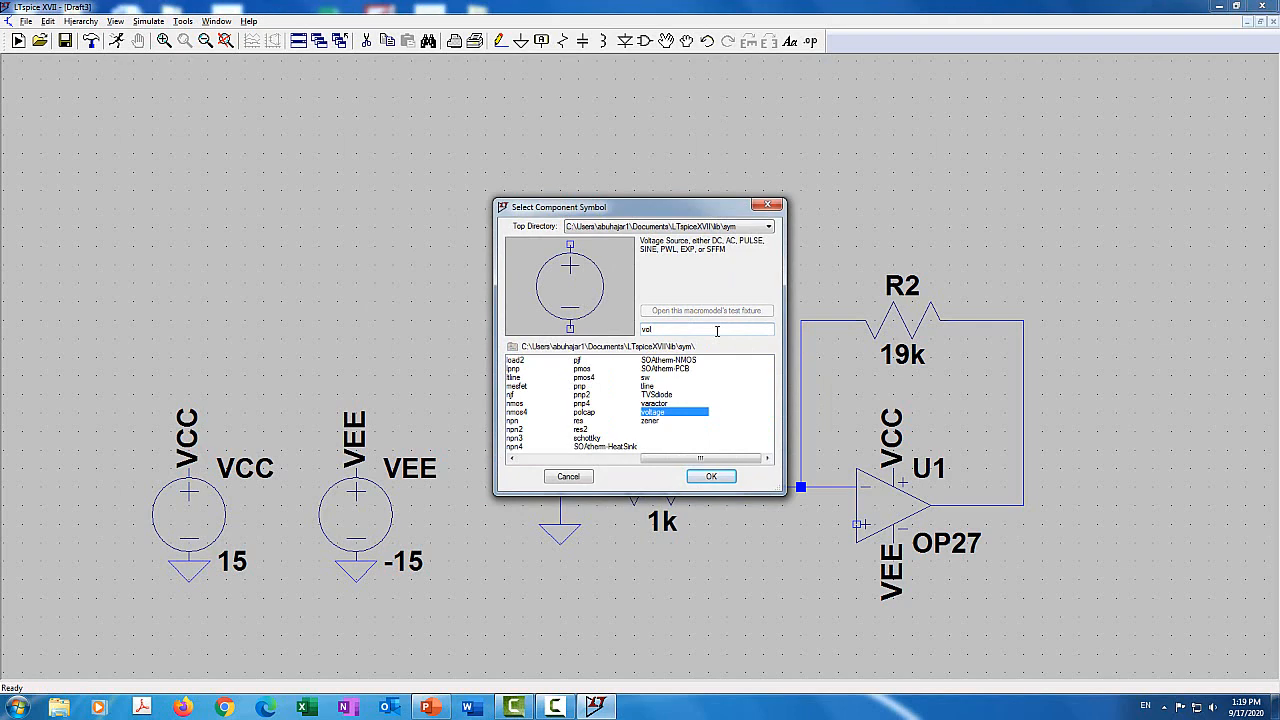
key(Return)
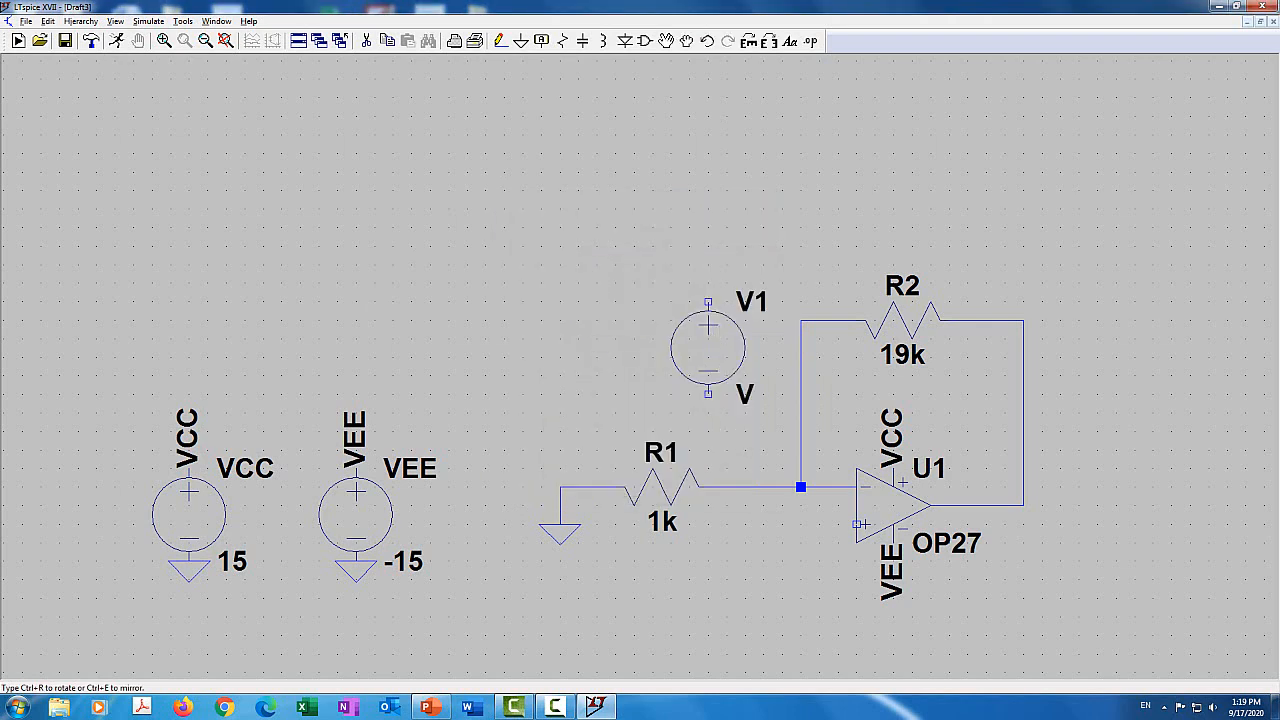
click(745, 562)
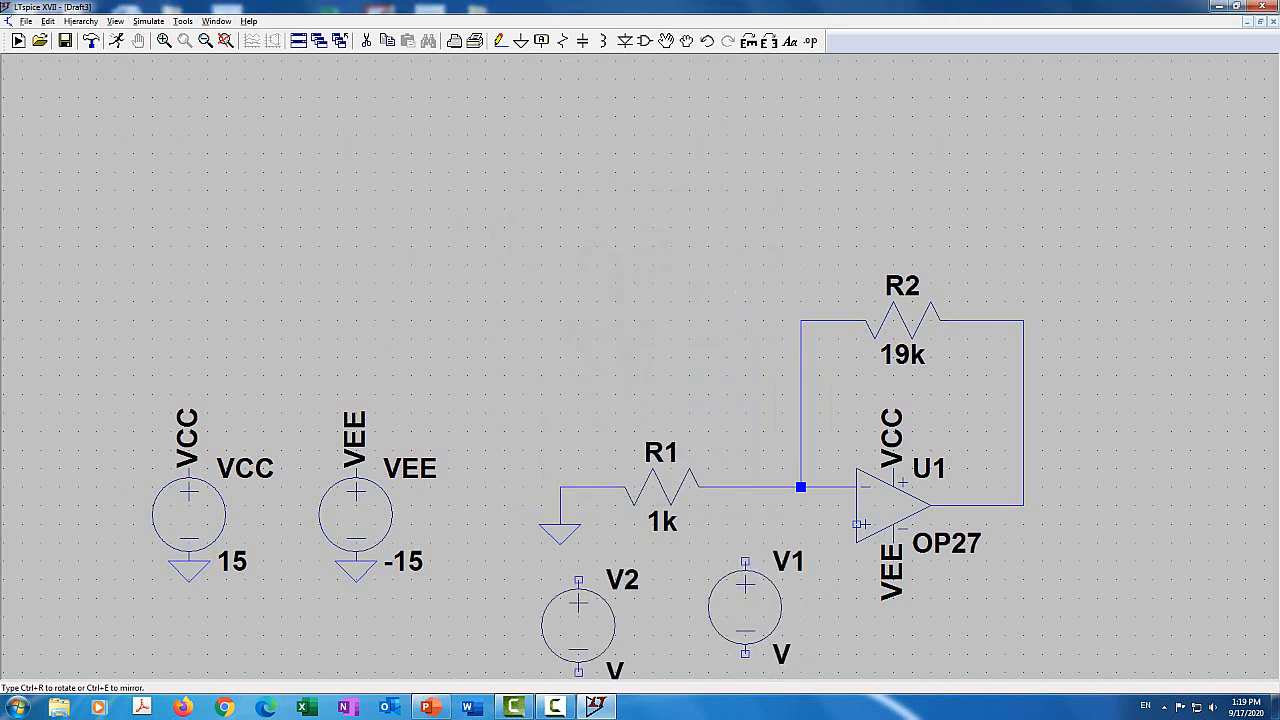
key(Escape)
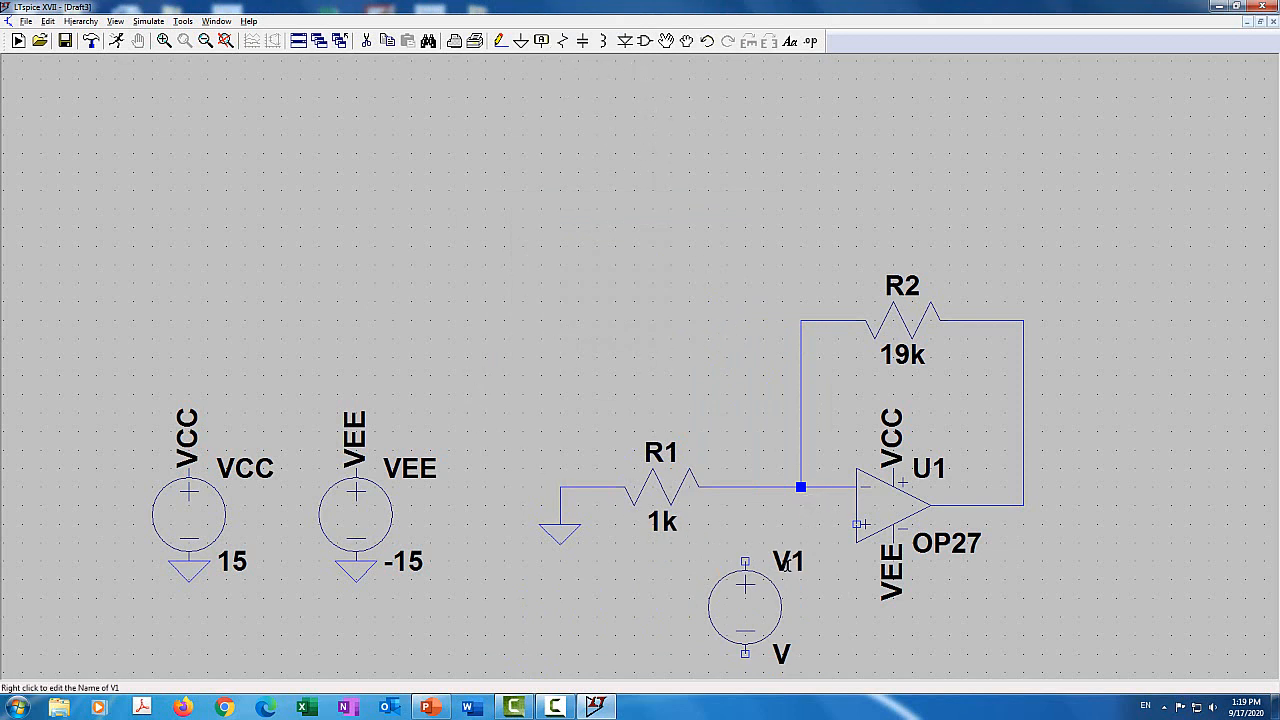
Step: Configure source V1 as a SINE function with a 10mV amplitude and a 1k frequency
right_click(766, 609)
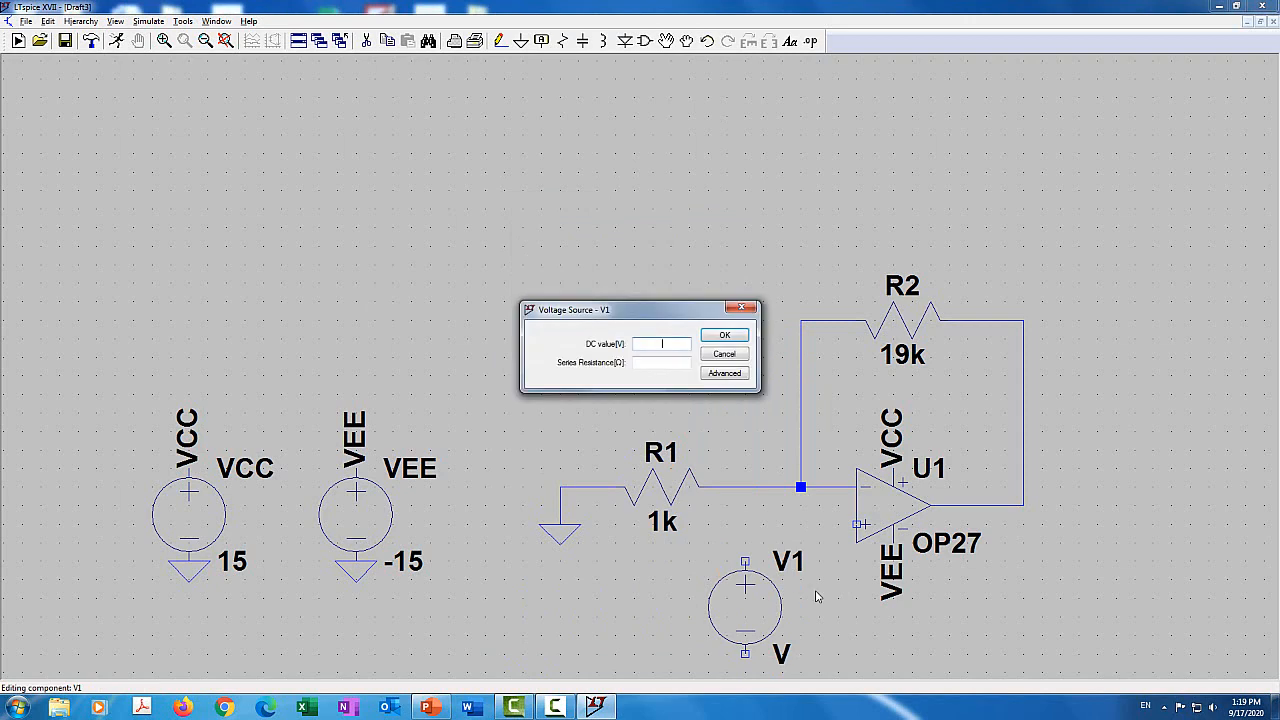
click(739, 375)
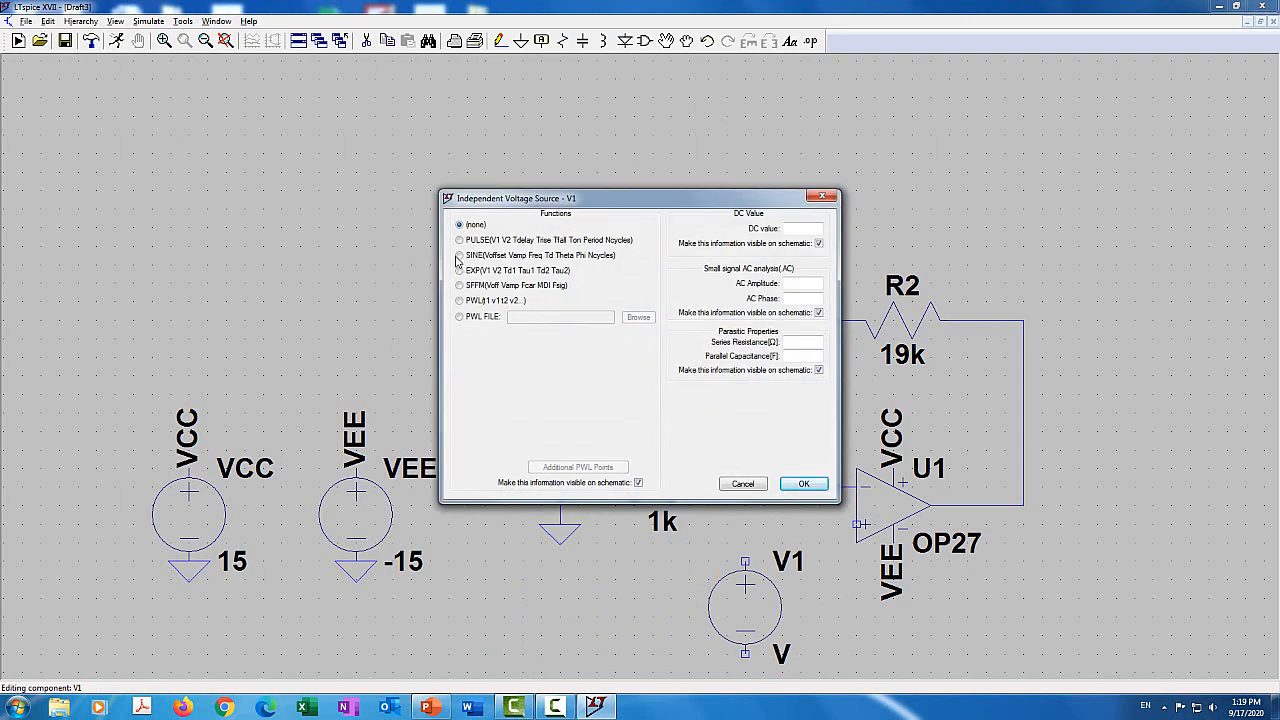
click(459, 255)
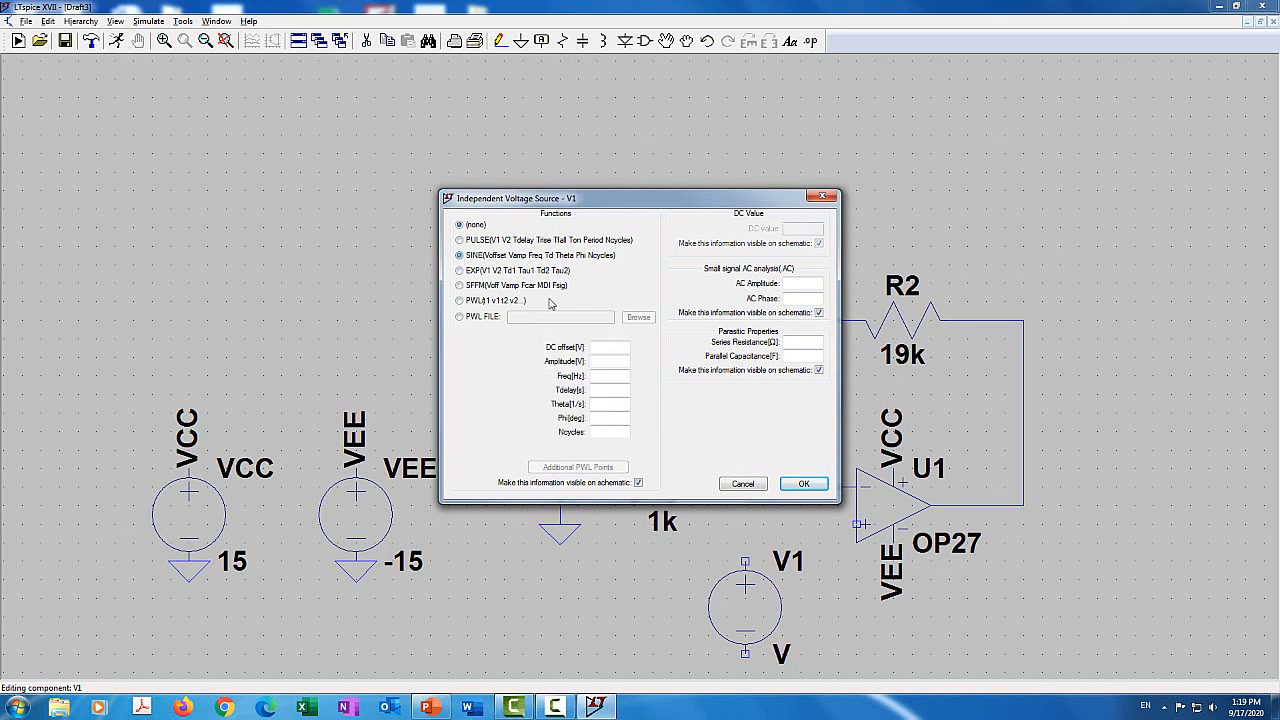
click(599, 360)
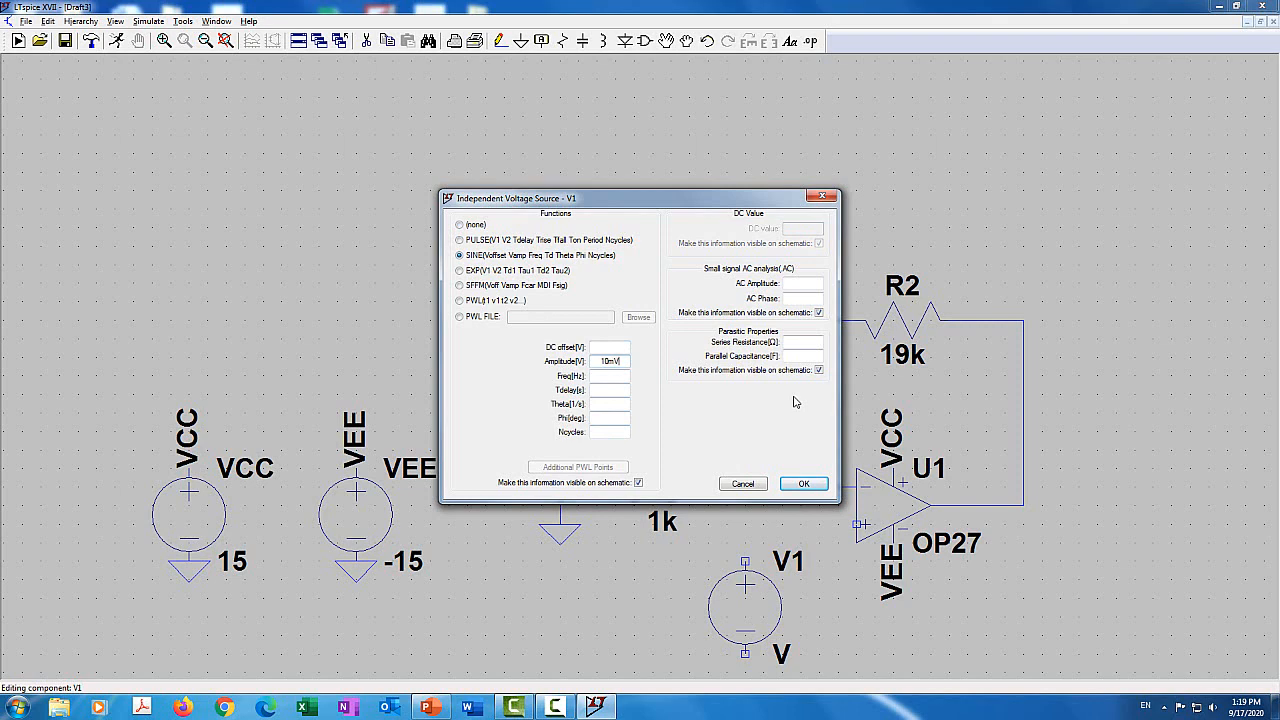
click(594, 375)
key(Return)
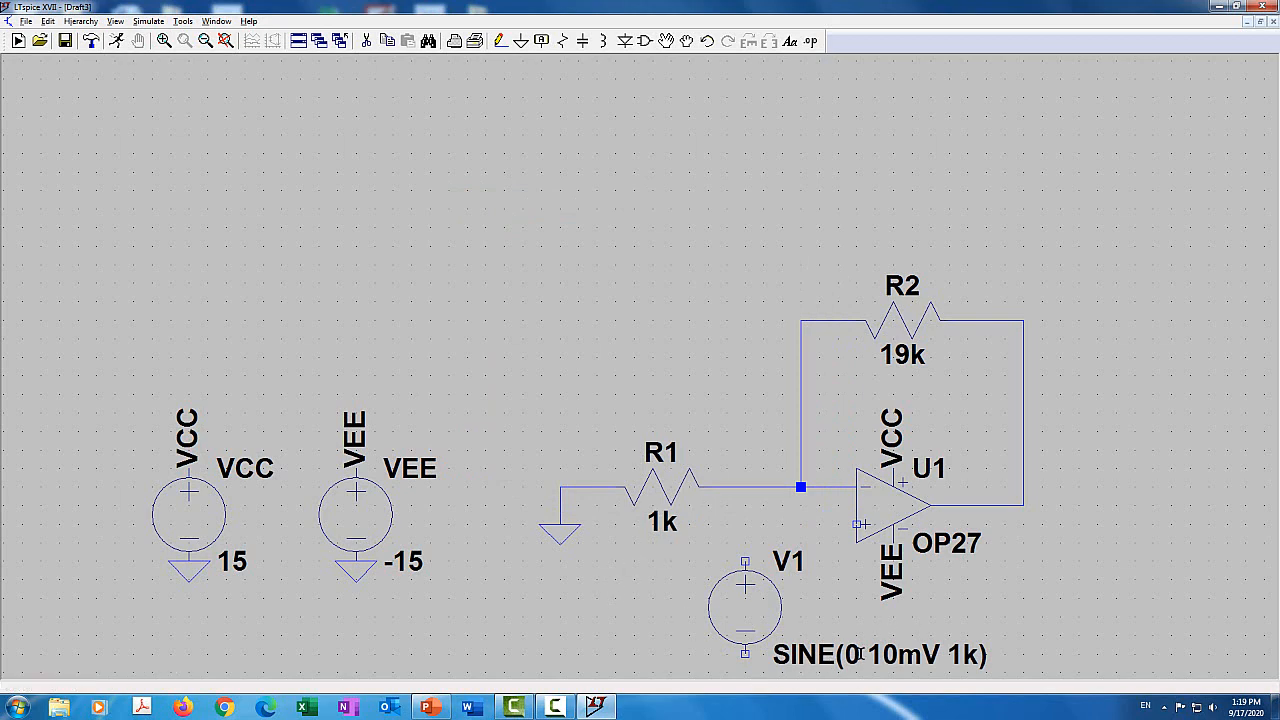
Step: Place a ground symbol below source V1 and wire it to V1's negative terminal
scroll(1240, 507, up, 1)
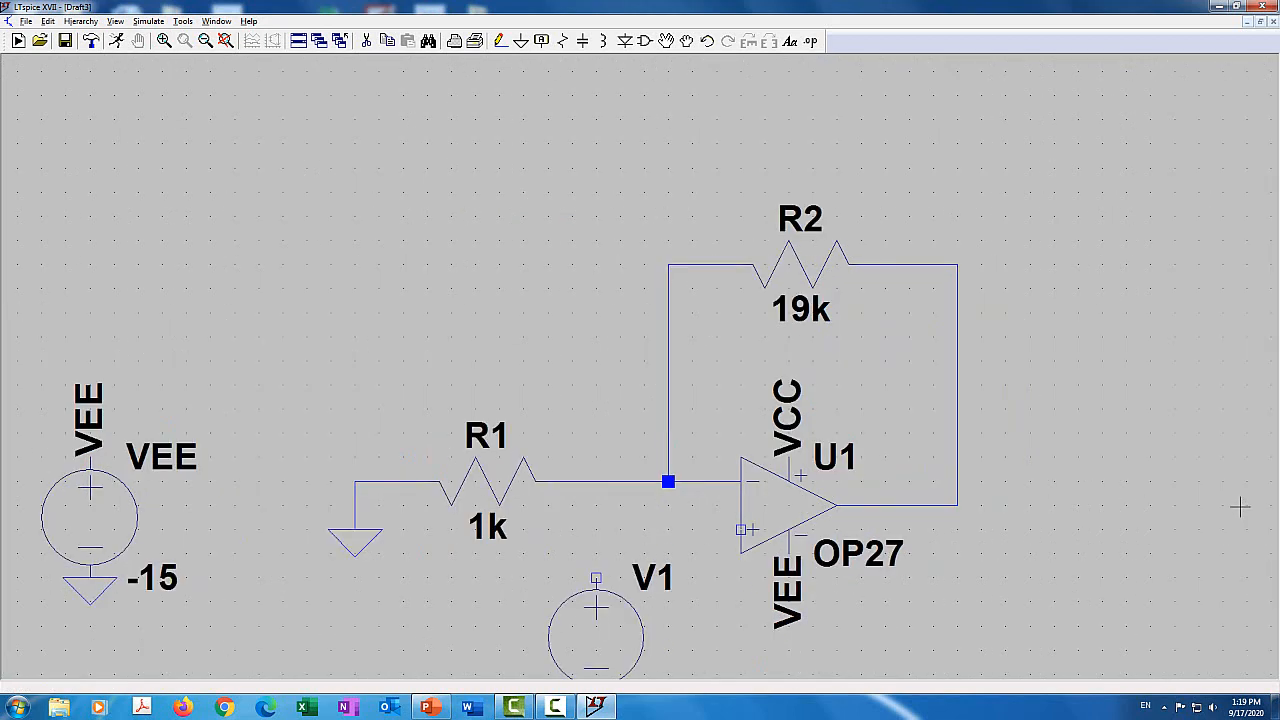
click(205, 40)
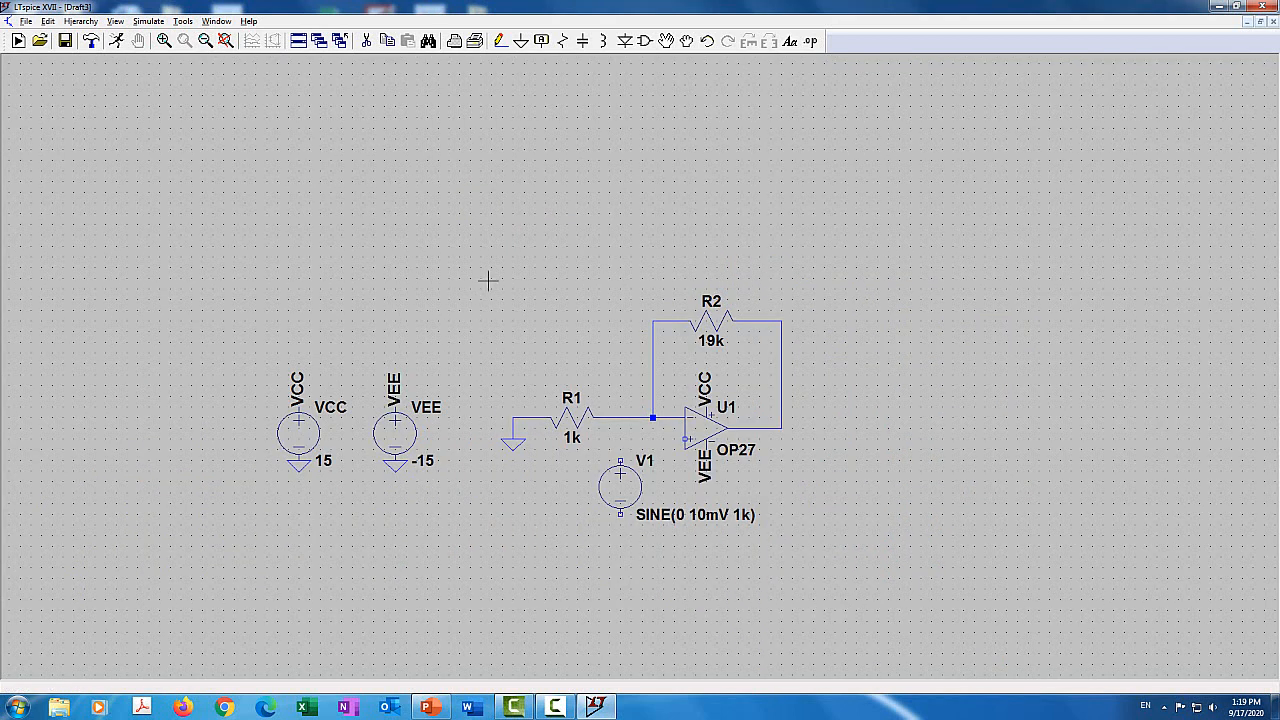
click(521, 40)
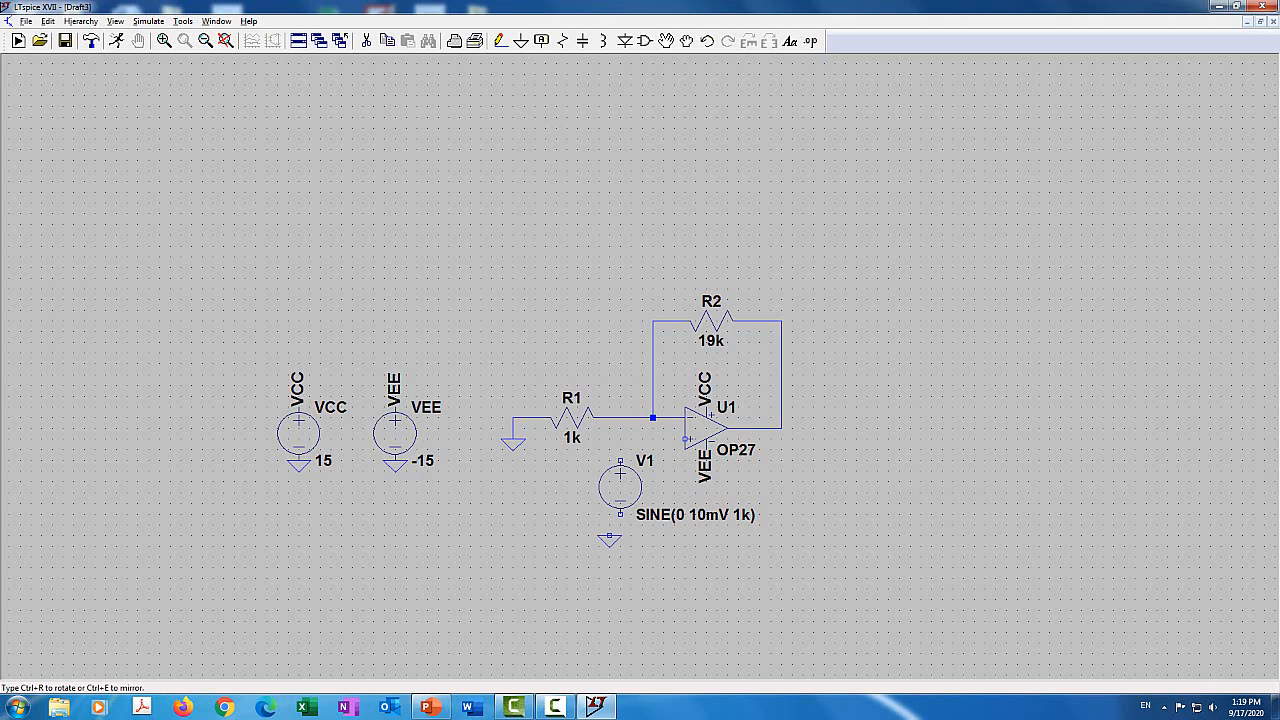
click(620, 533)
click(500, 40)
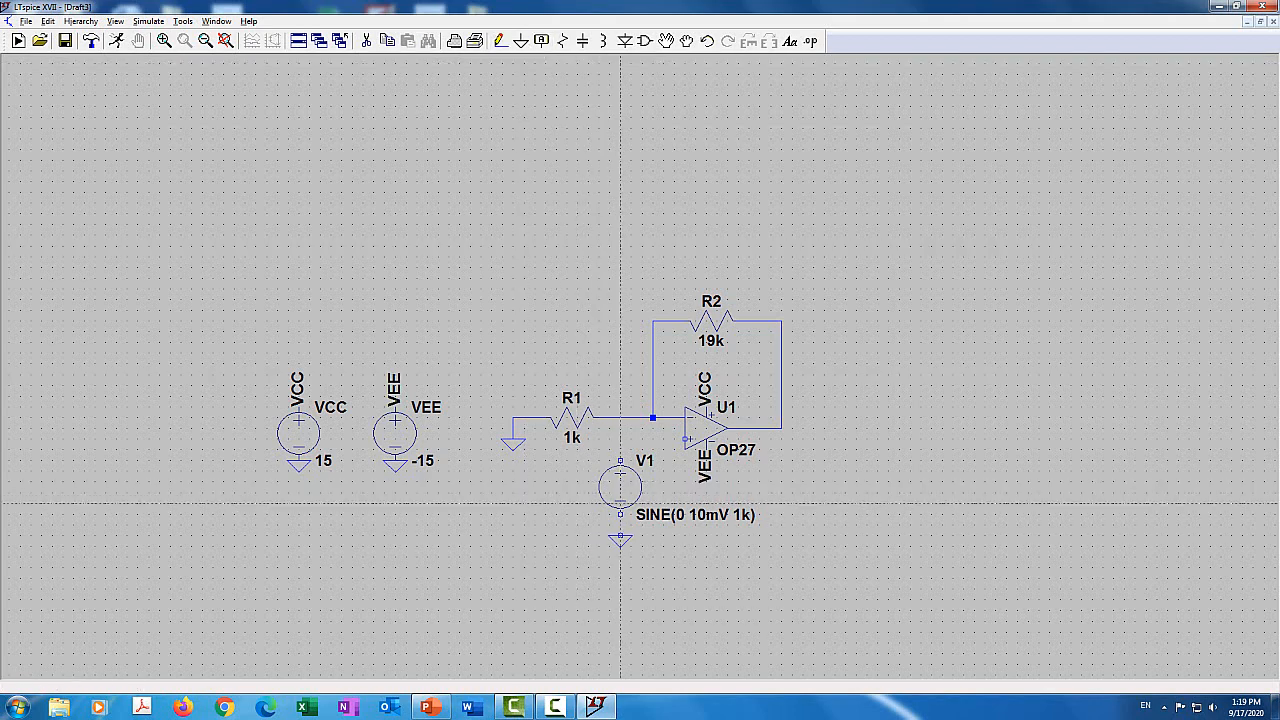
click(620, 536)
click(620, 514)
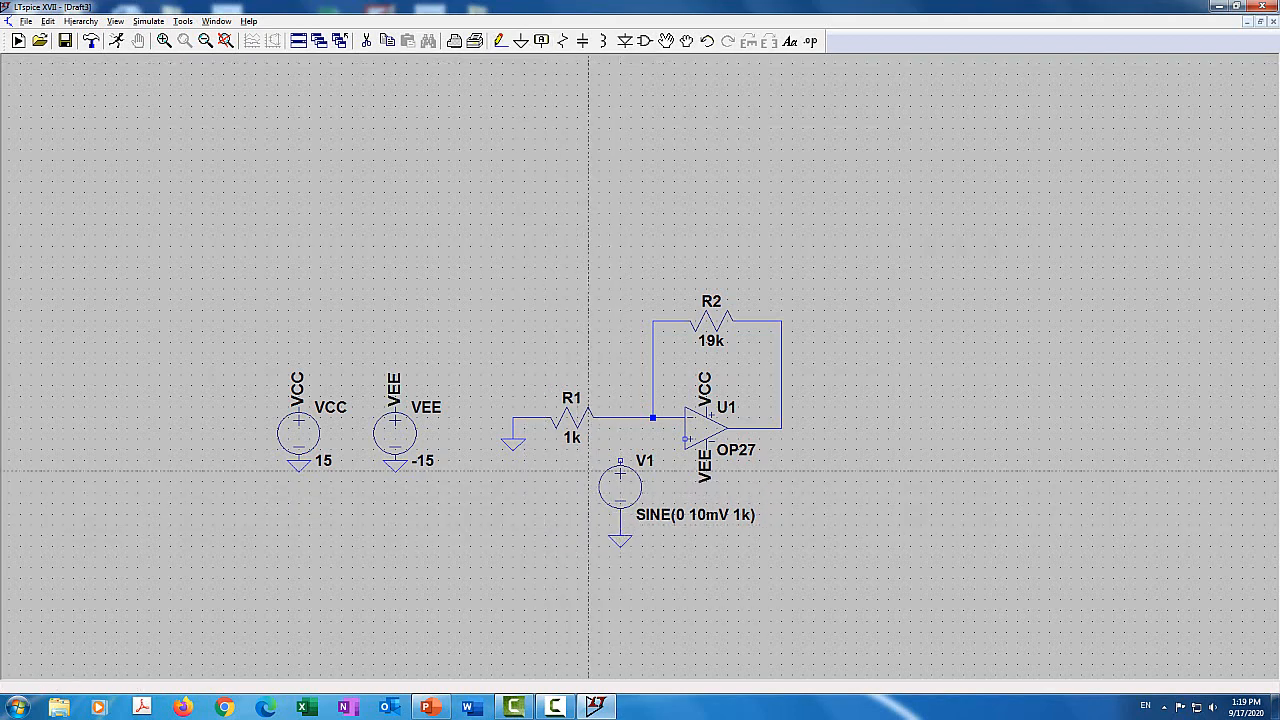
Step: Wire V1's positive terminal to the op-amp's non-inverting input
click(620, 460)
click(686, 438)
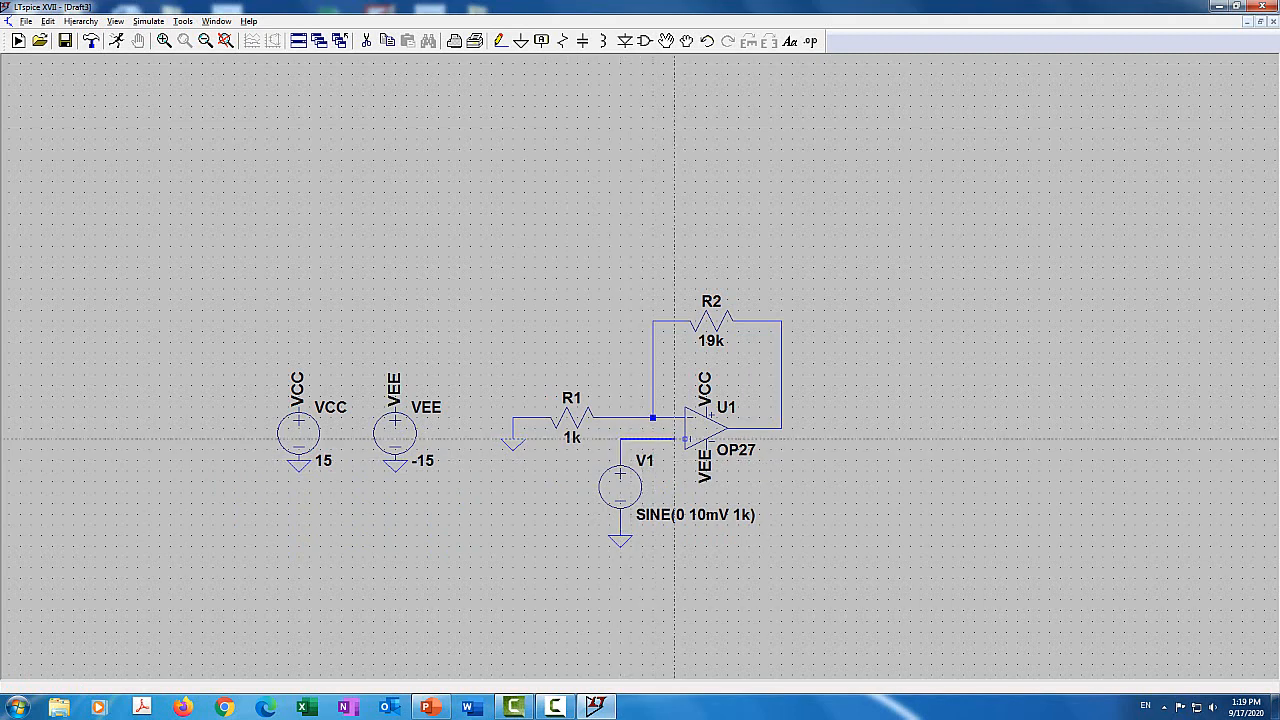
key(Escape)
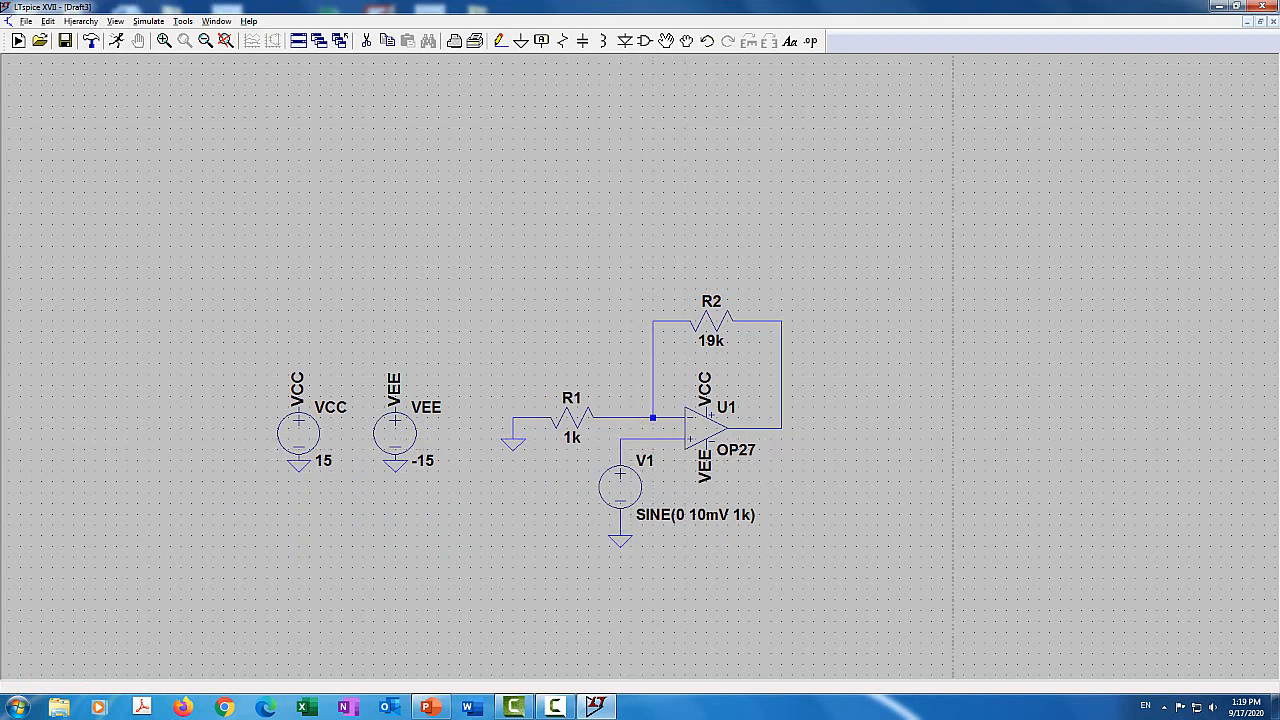
key(Escape)
Step: Add a transient analysis command with a 20m stop time and 1u maximum timestep, placing it below V1's ground
click(148, 21)
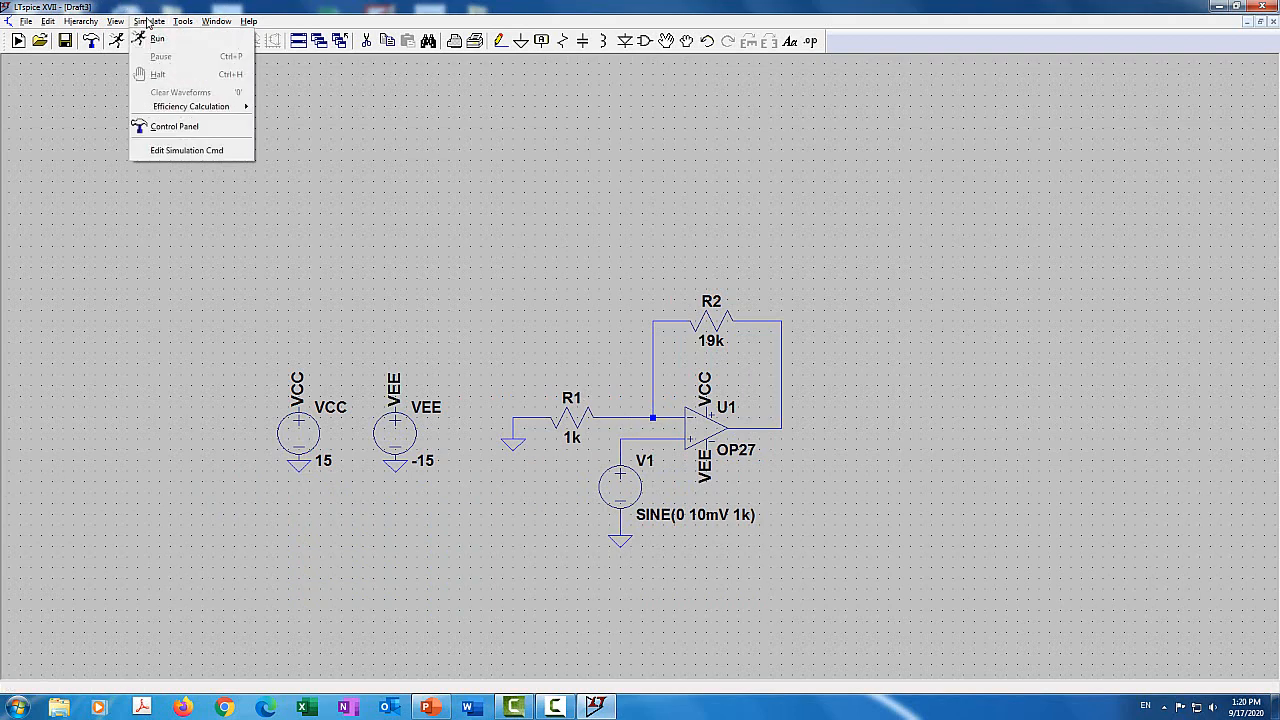
click(186, 150)
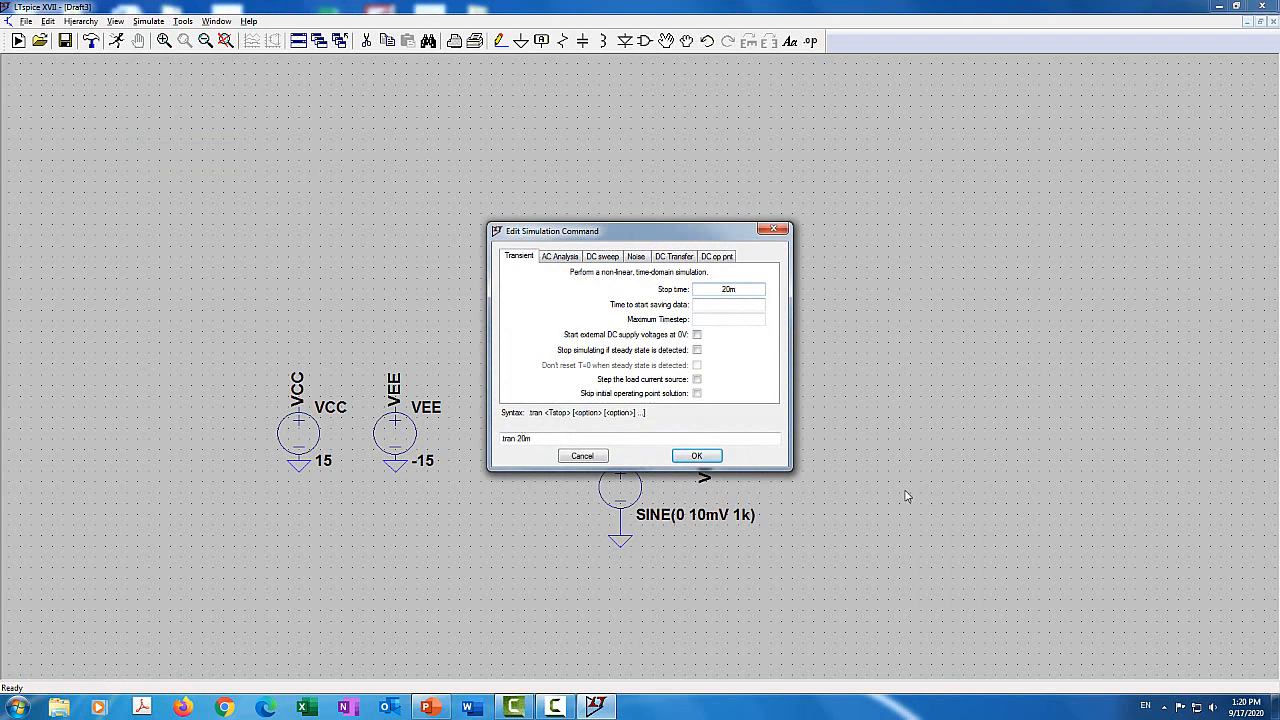
click(722, 319)
text(1u)
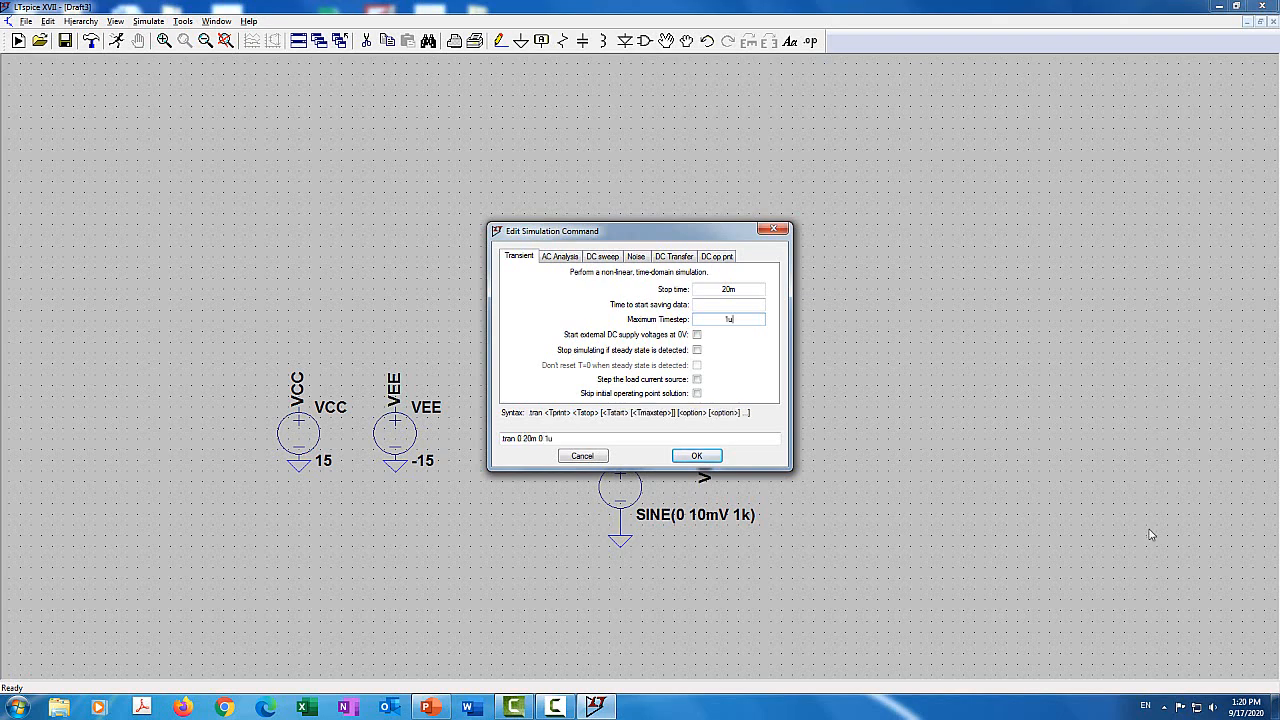
click(697, 456)
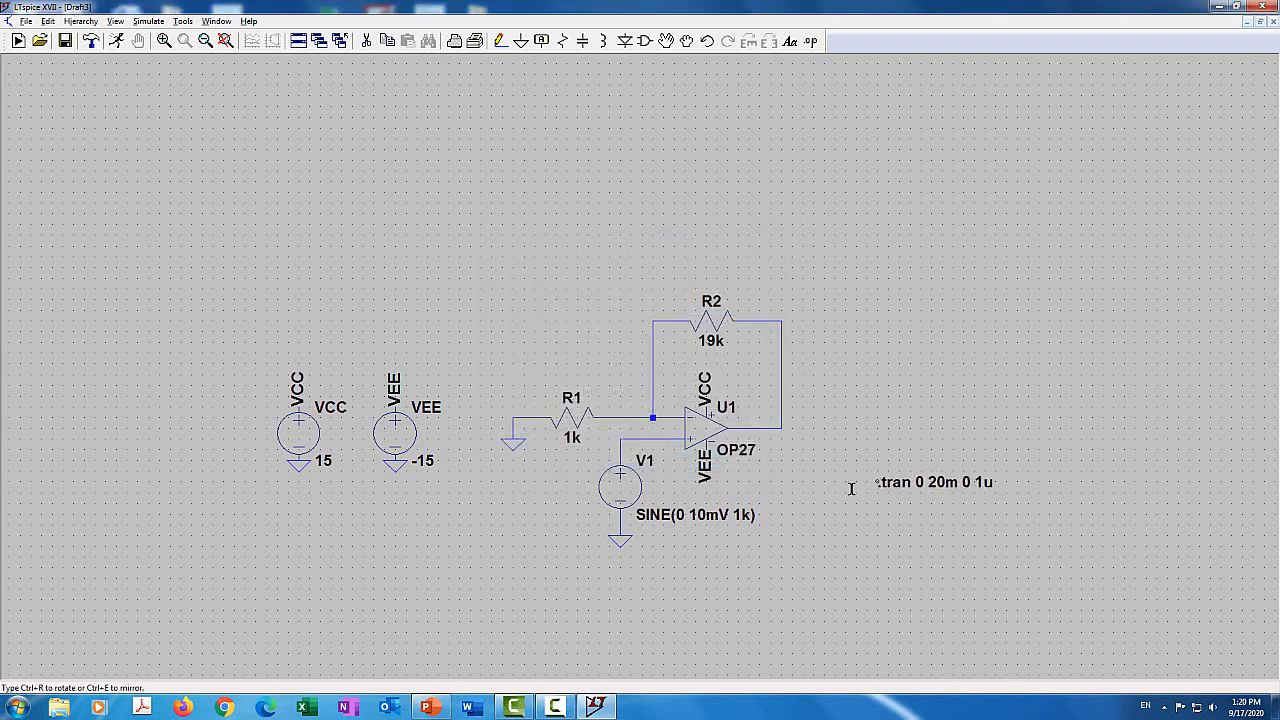
click(614, 570)
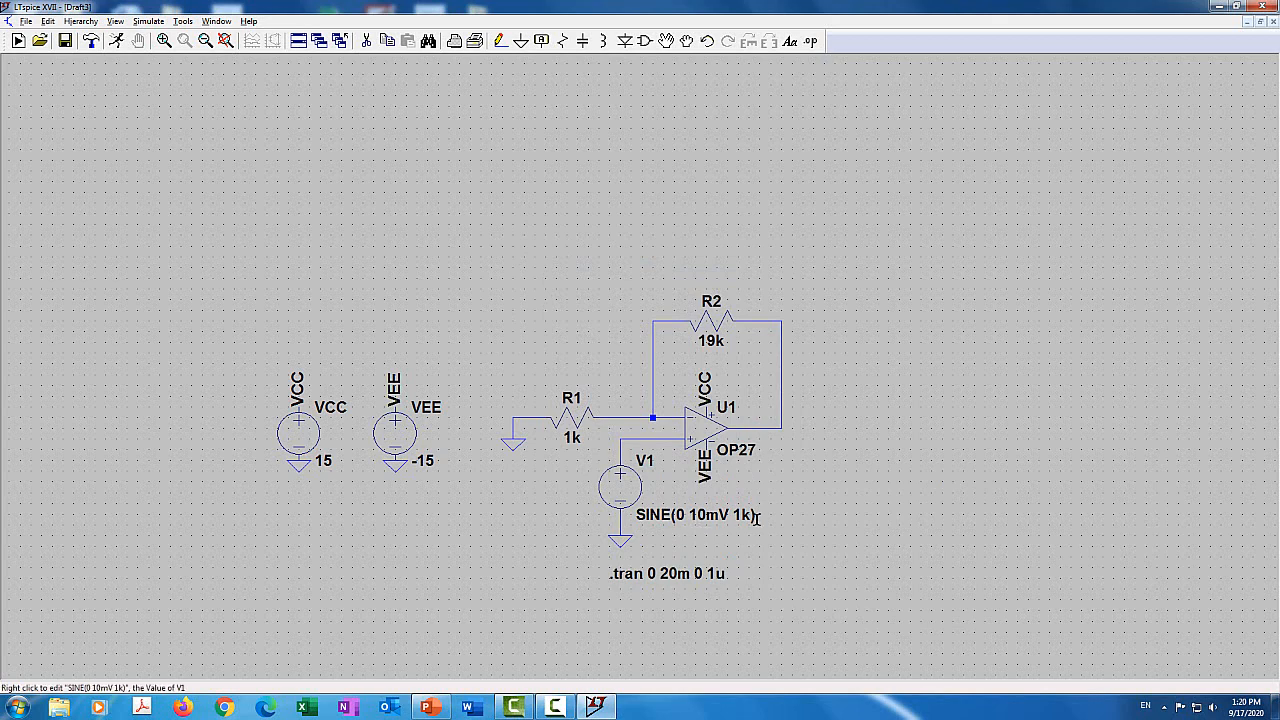
Step: Run the transient simulation to plot the op-amp's output voltage, and return to the full-size schematic
click(121, 46)
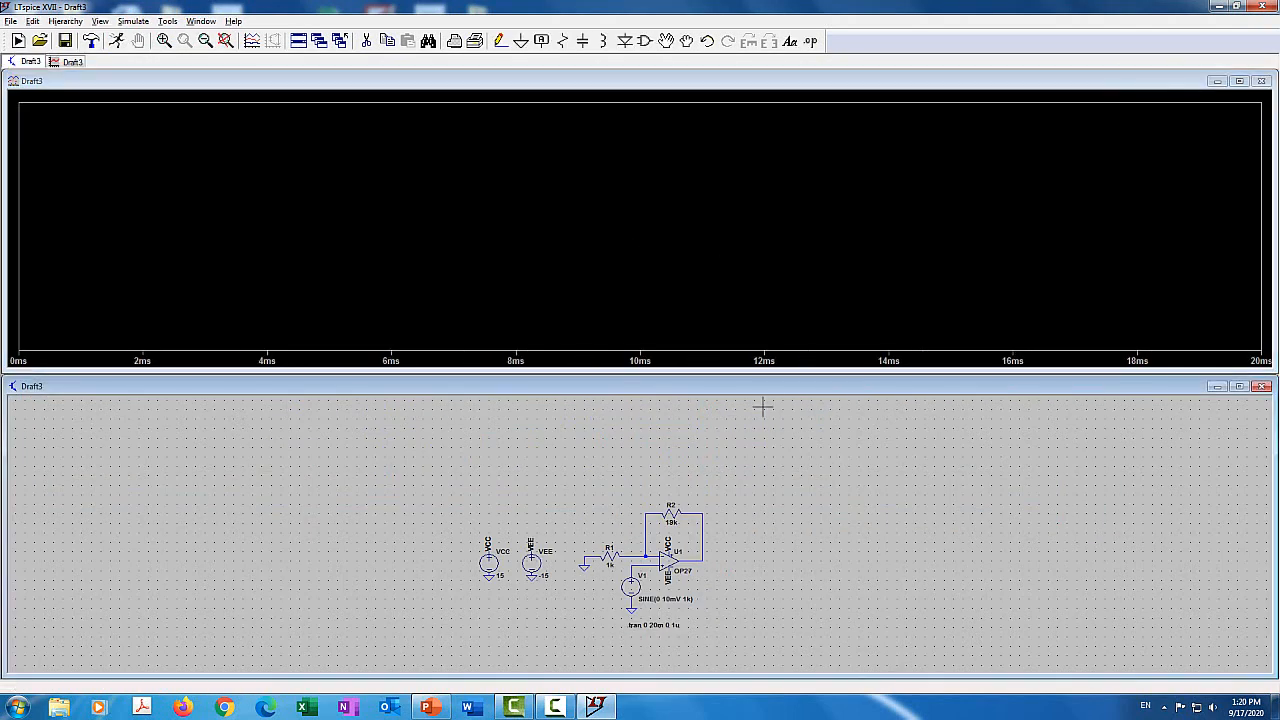
click(707, 555)
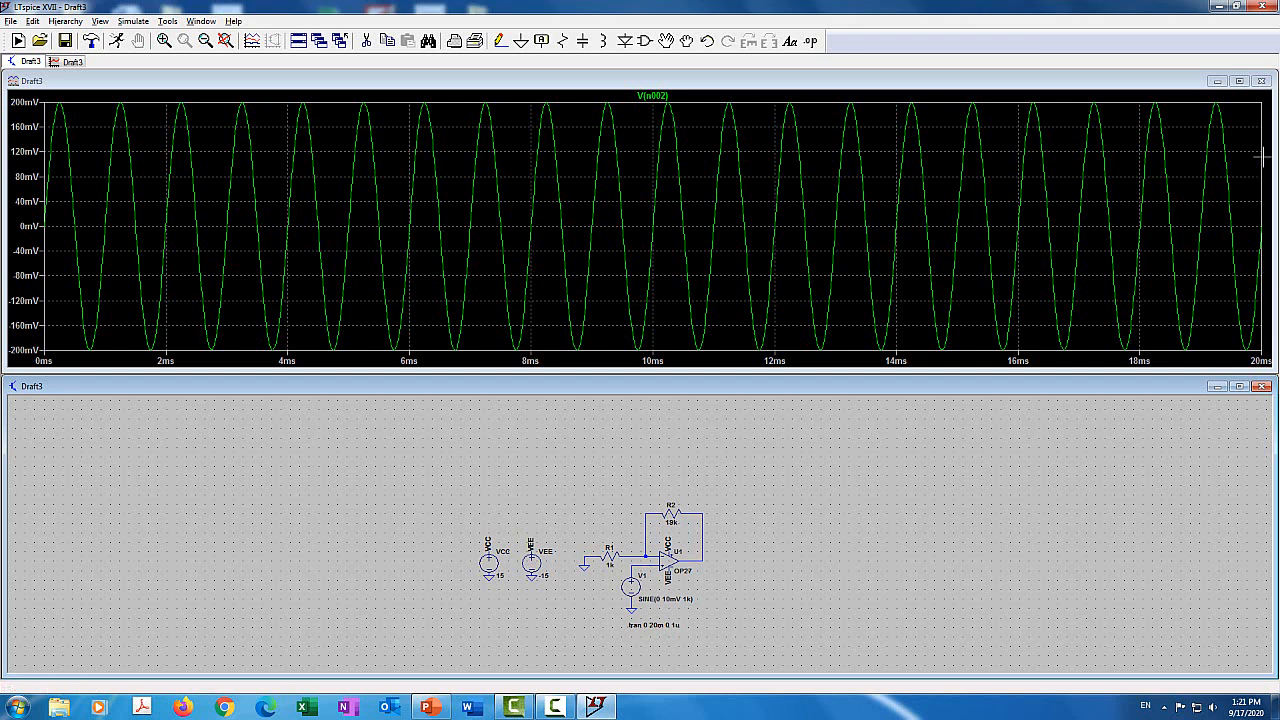
click(1261, 81)
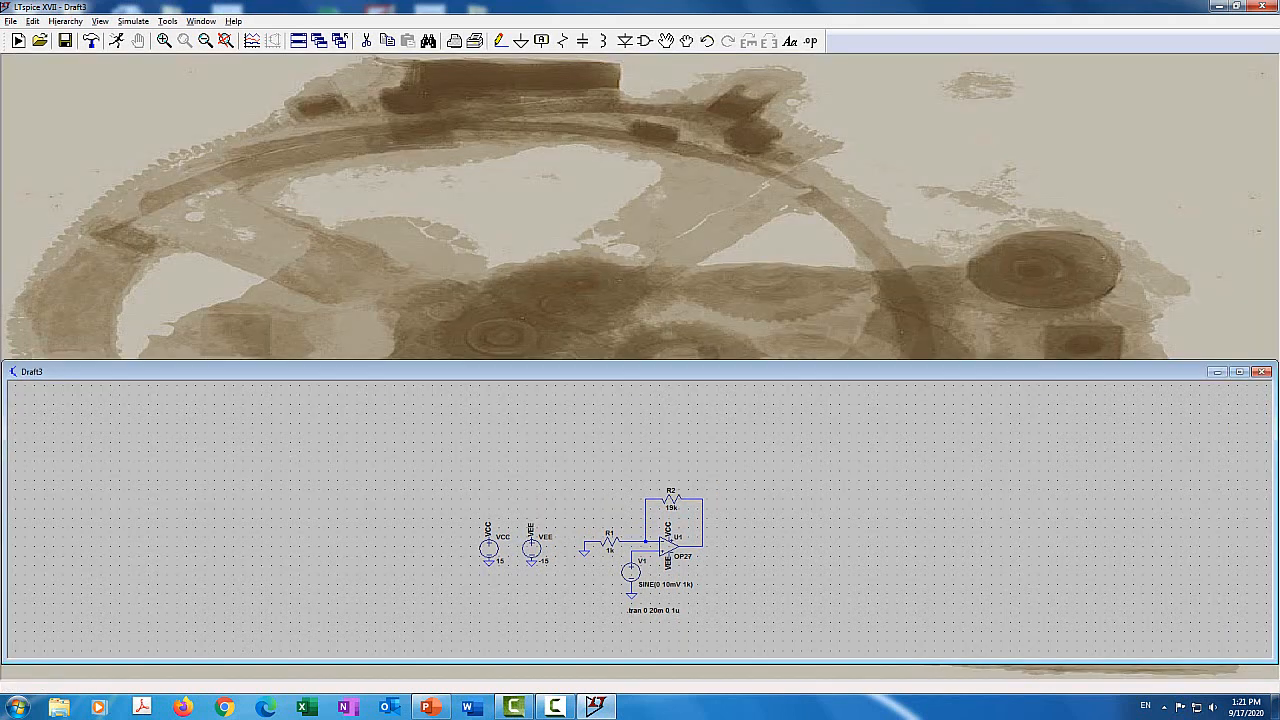
click(1239, 371)
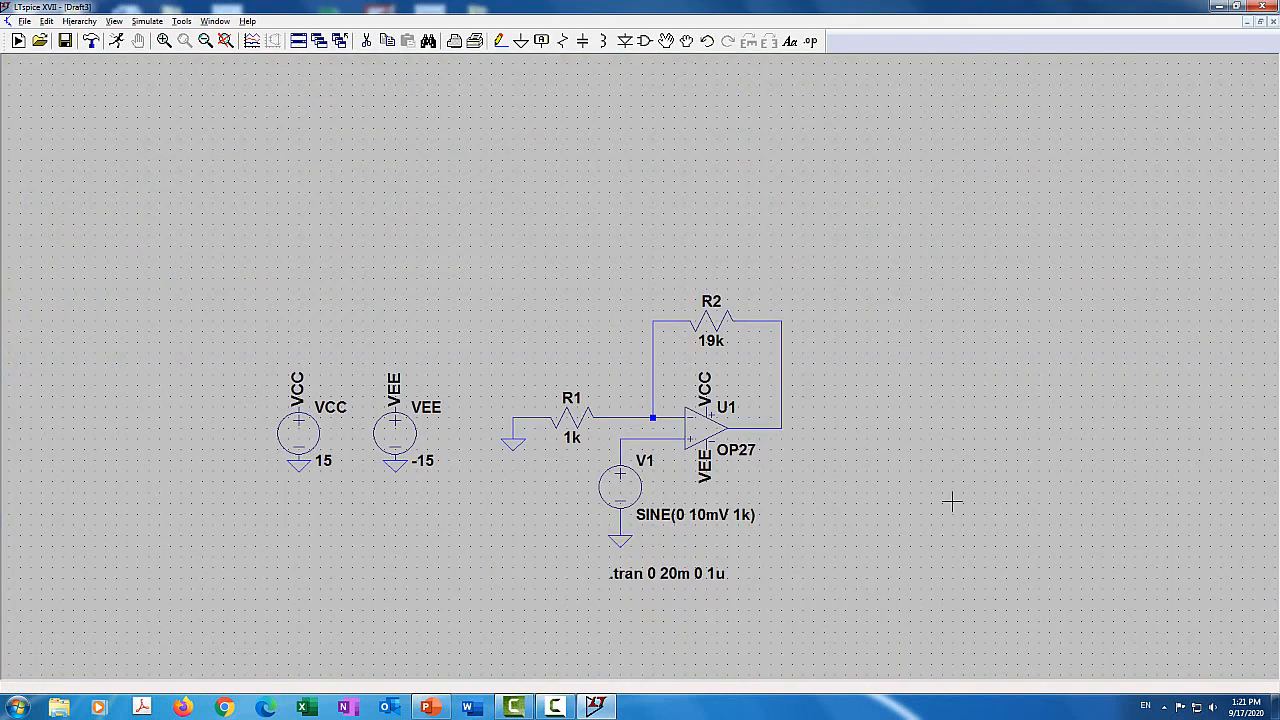
Step: Set V1's frequency to 1Meg and change the transient command to a 20u stop time with a 1n maximum timestep
right_click(624, 487)
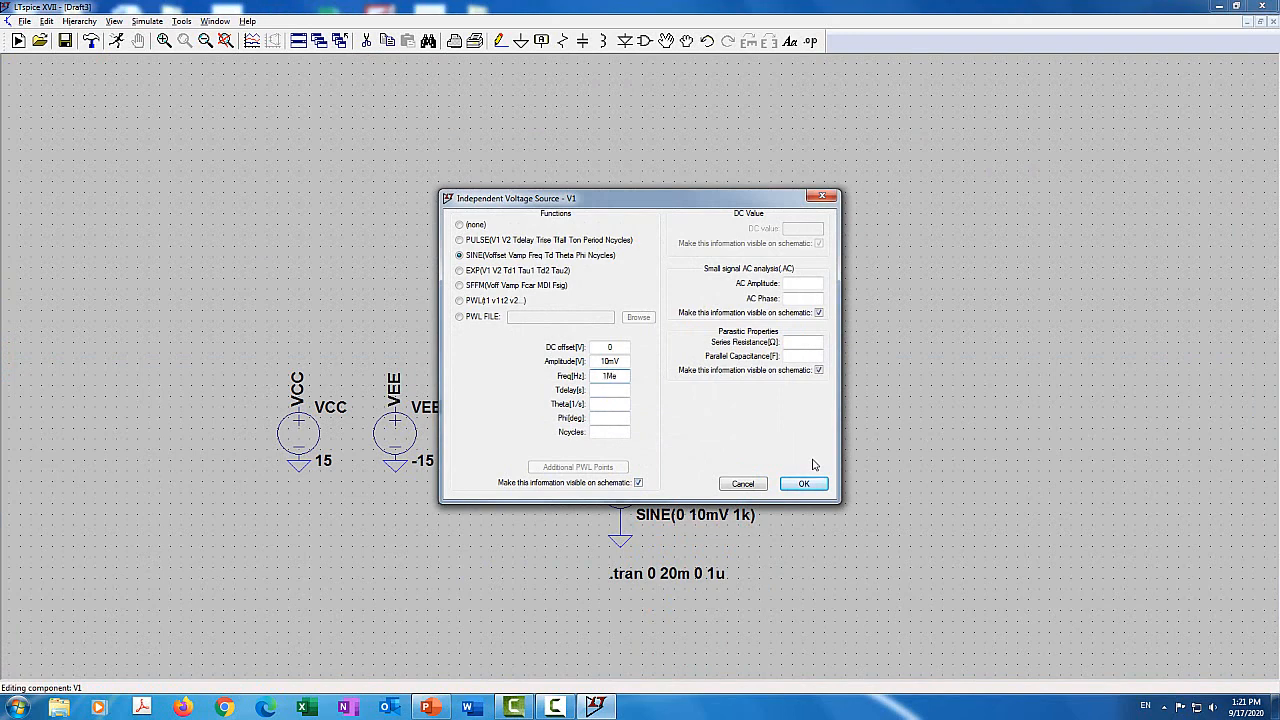
key(Return)
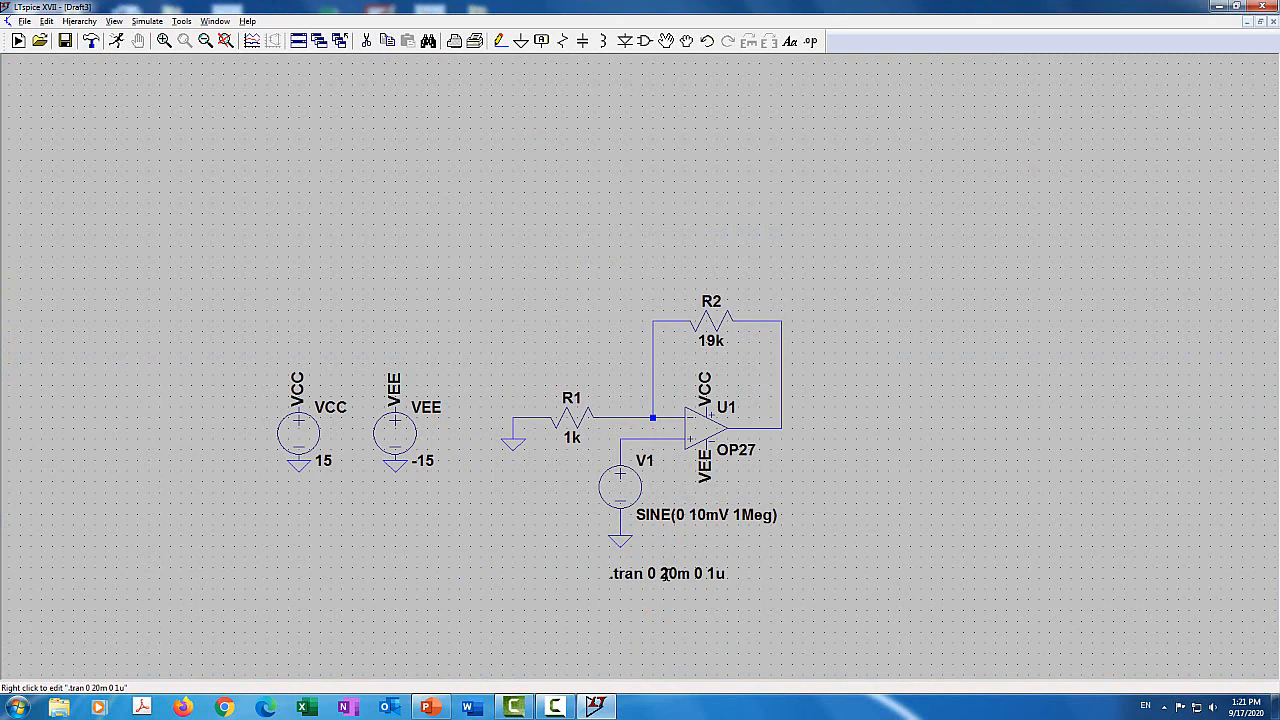
right_click(664, 573)
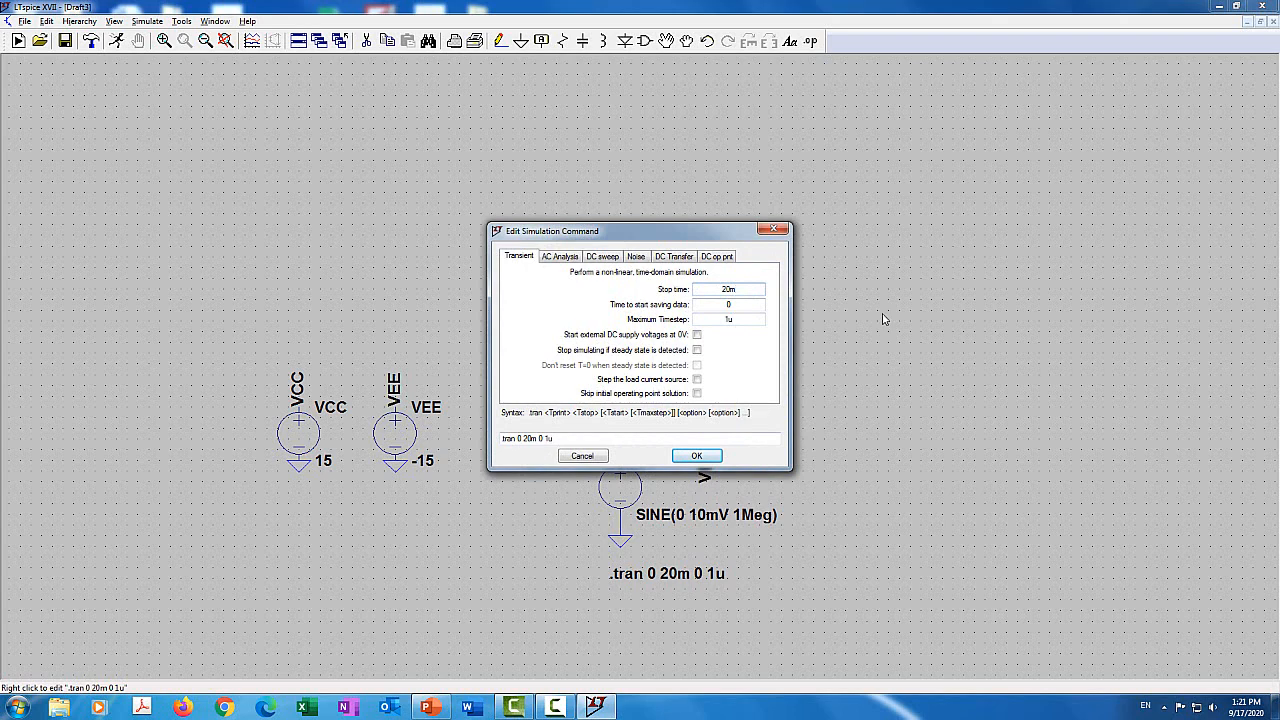
key(BackSpace)
text(u)
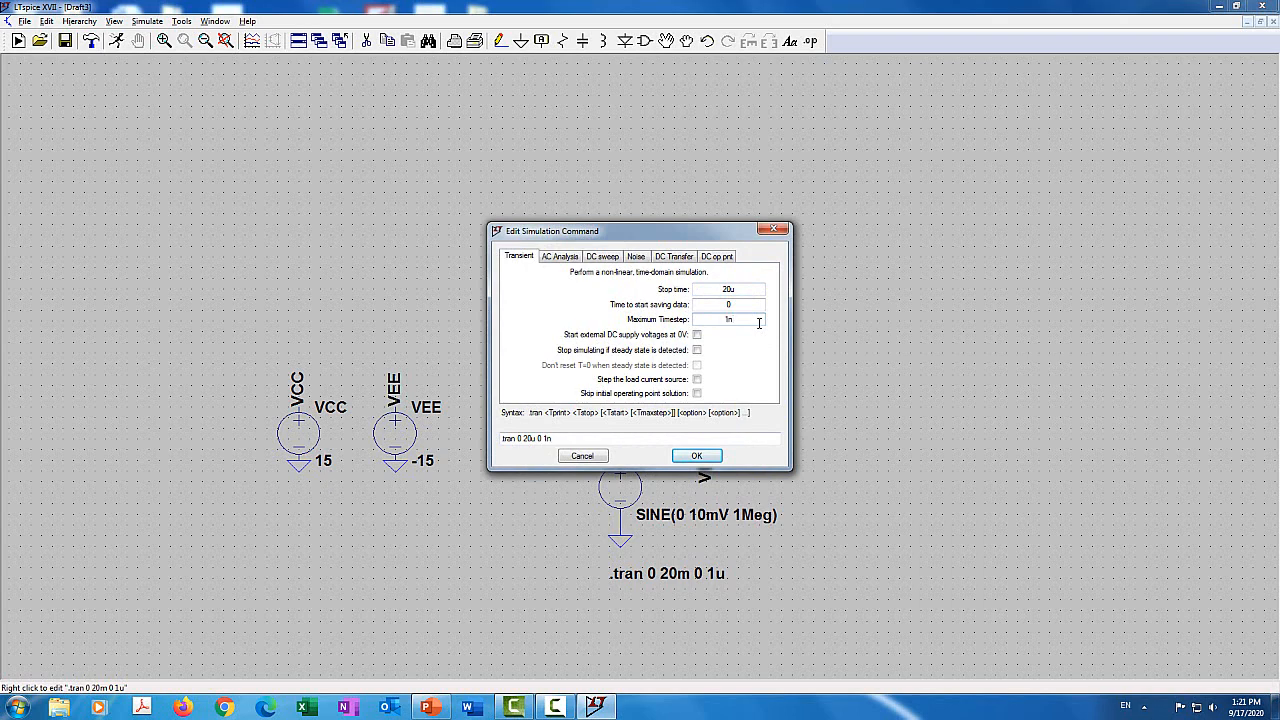
key(Return)
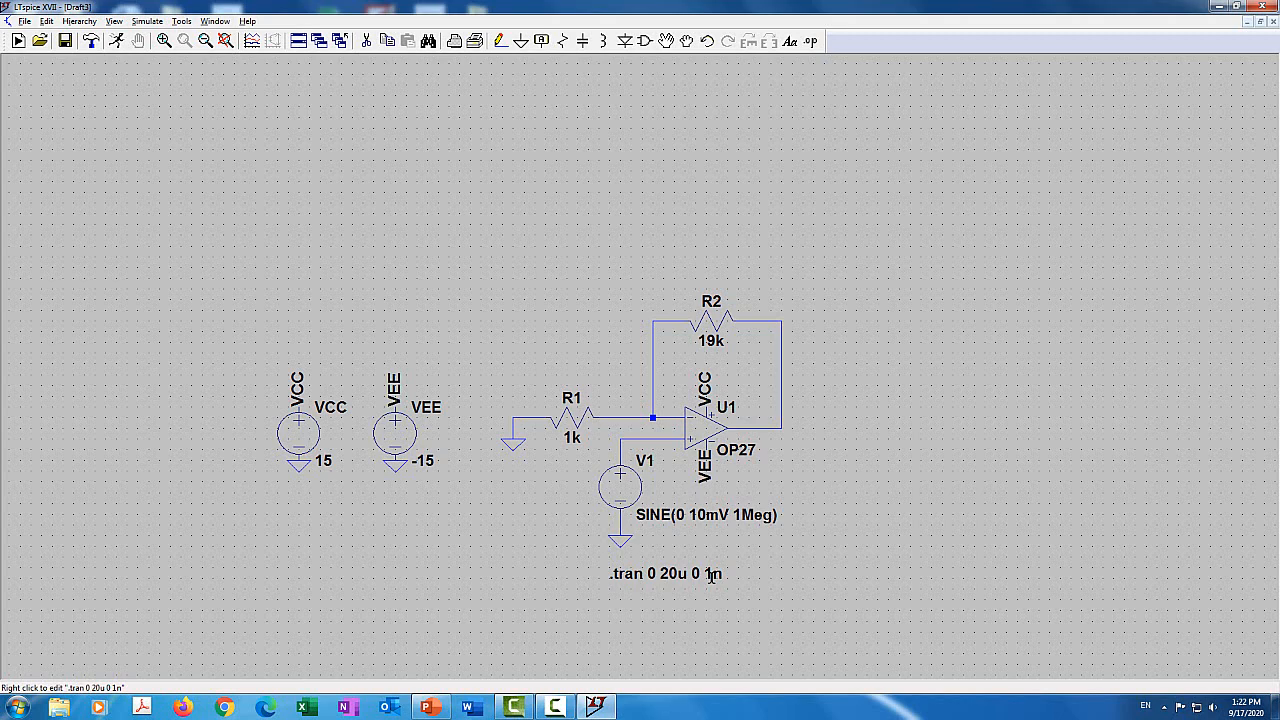
Step: Rerun the simulation and plot the voltage at the op-amp's output node
click(117, 42)
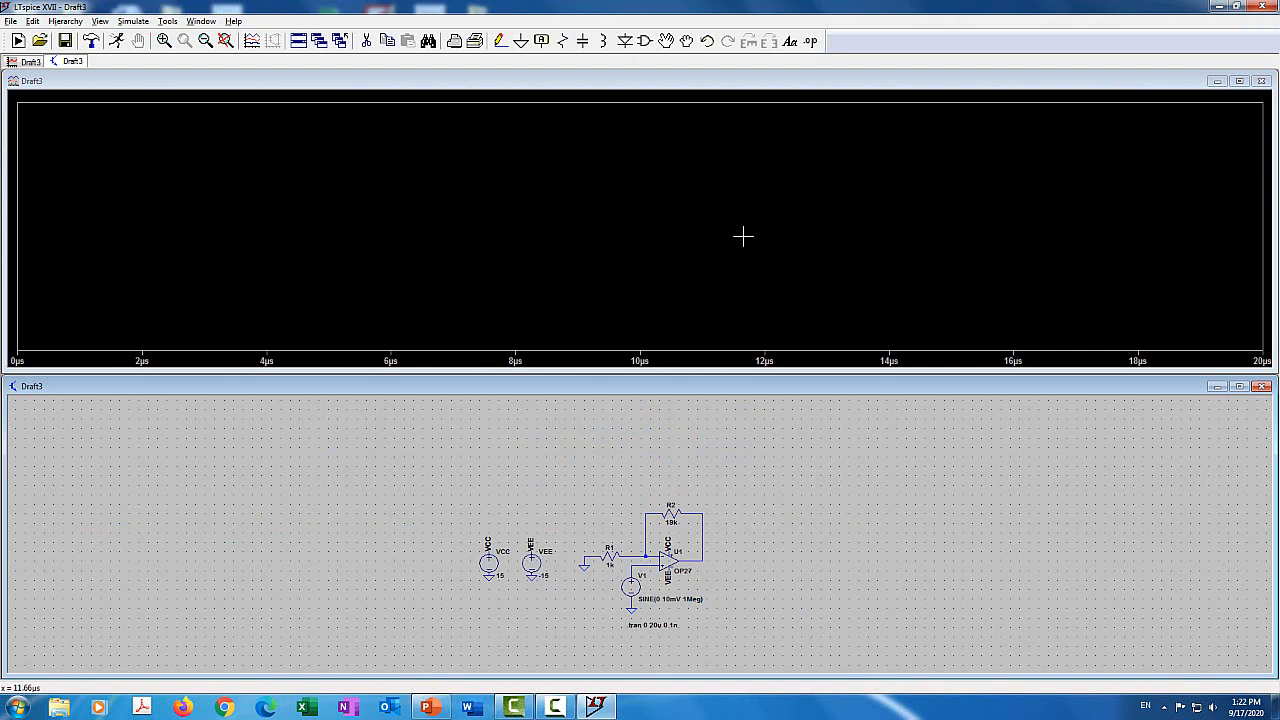
click(701, 554)
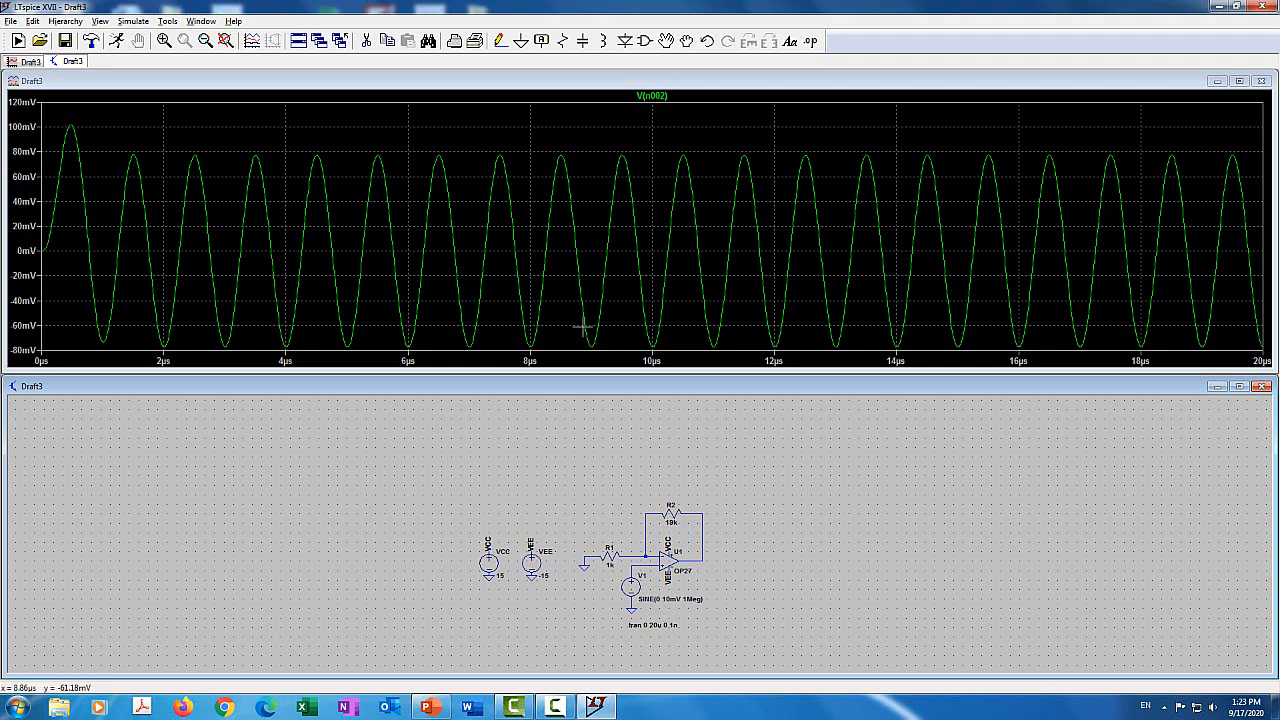
Step: Attach two cursors to the output trace, one on the trough near 18 µs and one on the peak near 17.5 µs
click(663, 97)
click(663, 97)
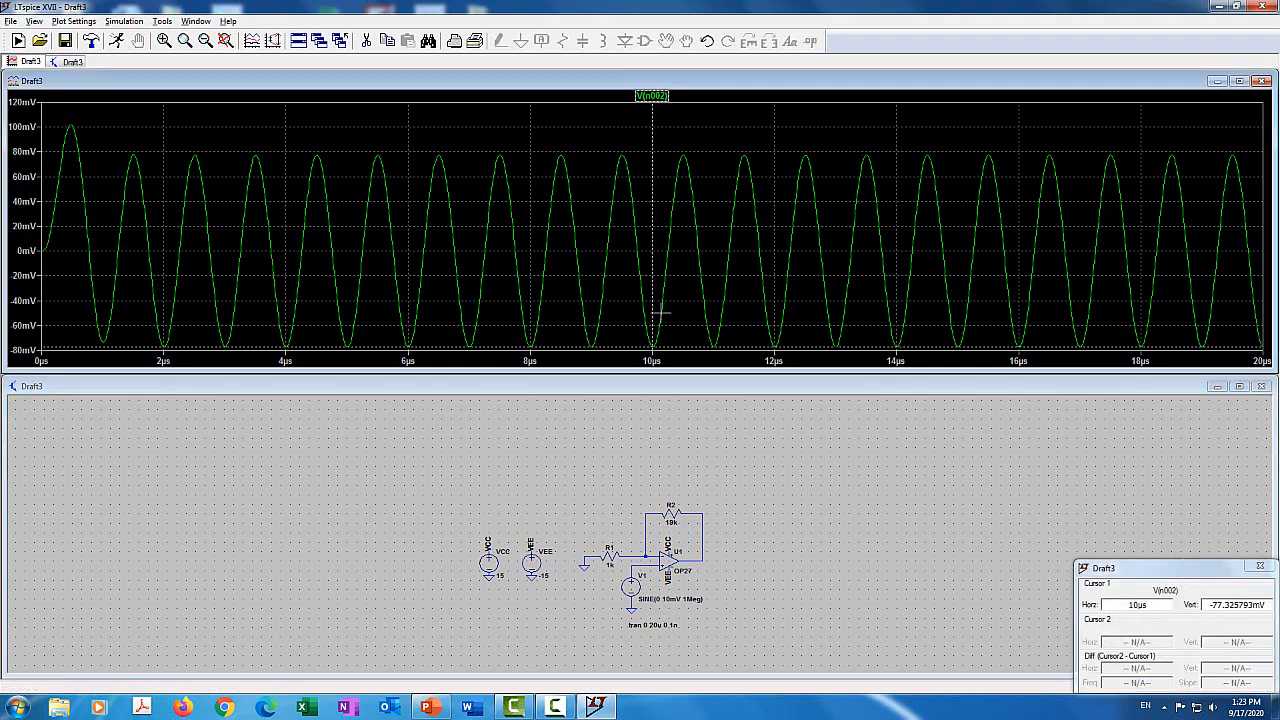
mouse_move(997, 210)
mouse_down()
mouse_move(1106, 163)
mouse_move(1126, 171)
mouse_move(1140, 240)
mouse_up()
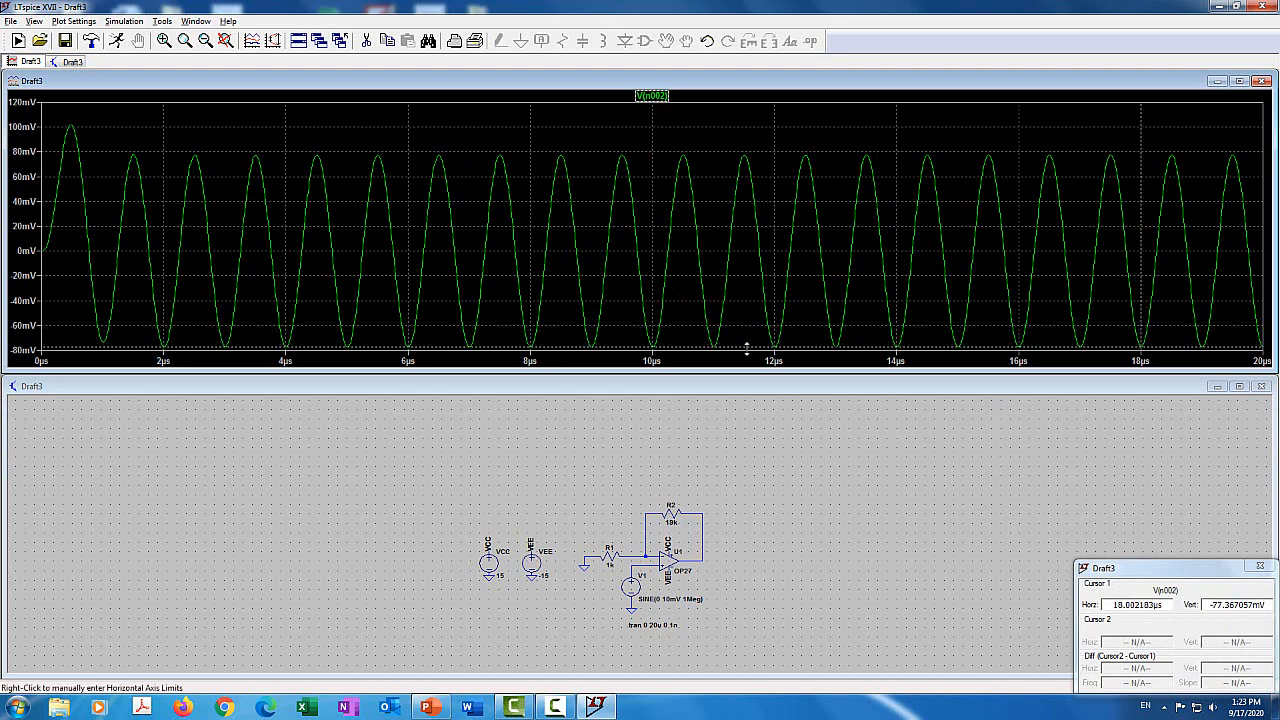
click(655, 96)
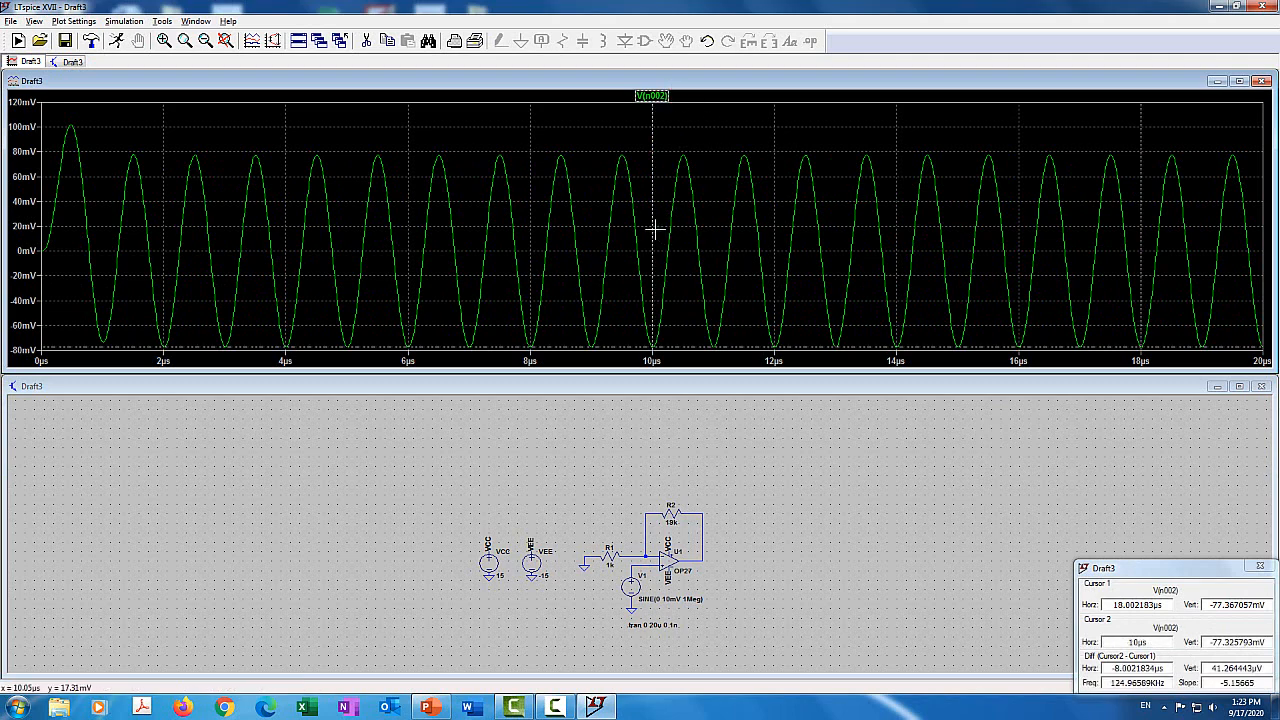
drag(652, 230, 1111, 162)
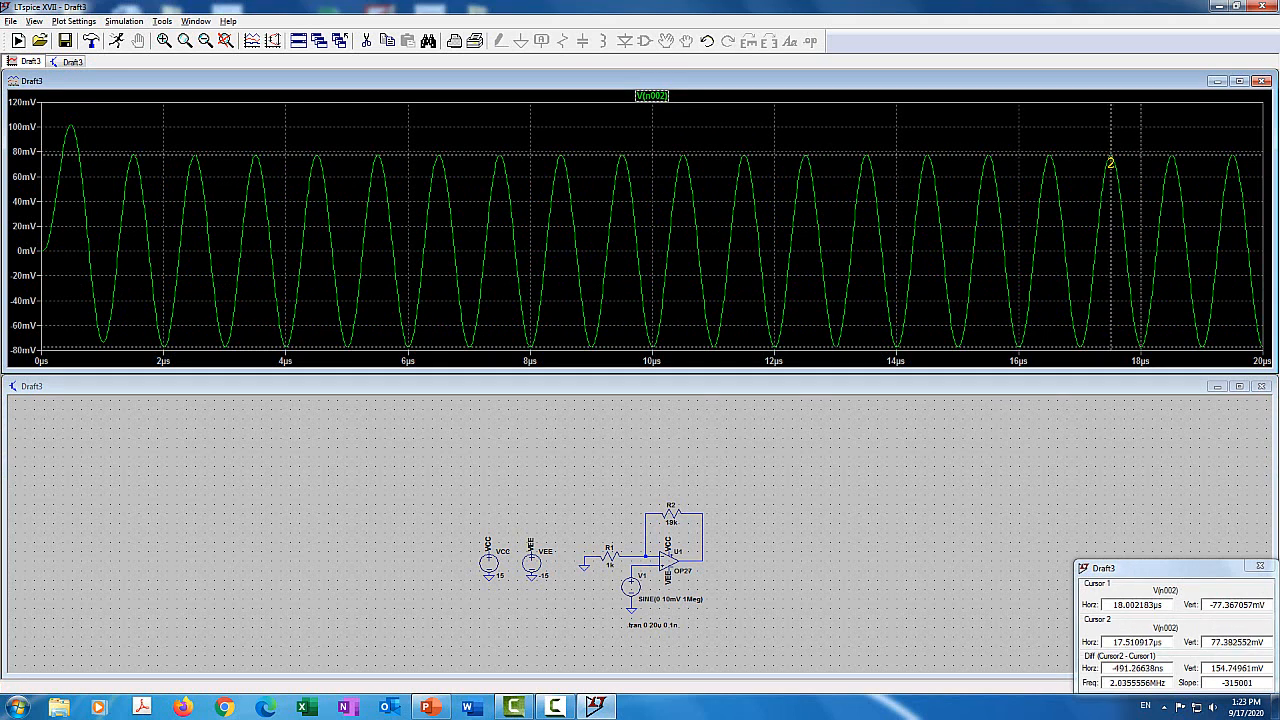
Step: Examine the time and voltage differences between the two cursors in the read-out window, and close it
drag(1157, 567, 937, 218)
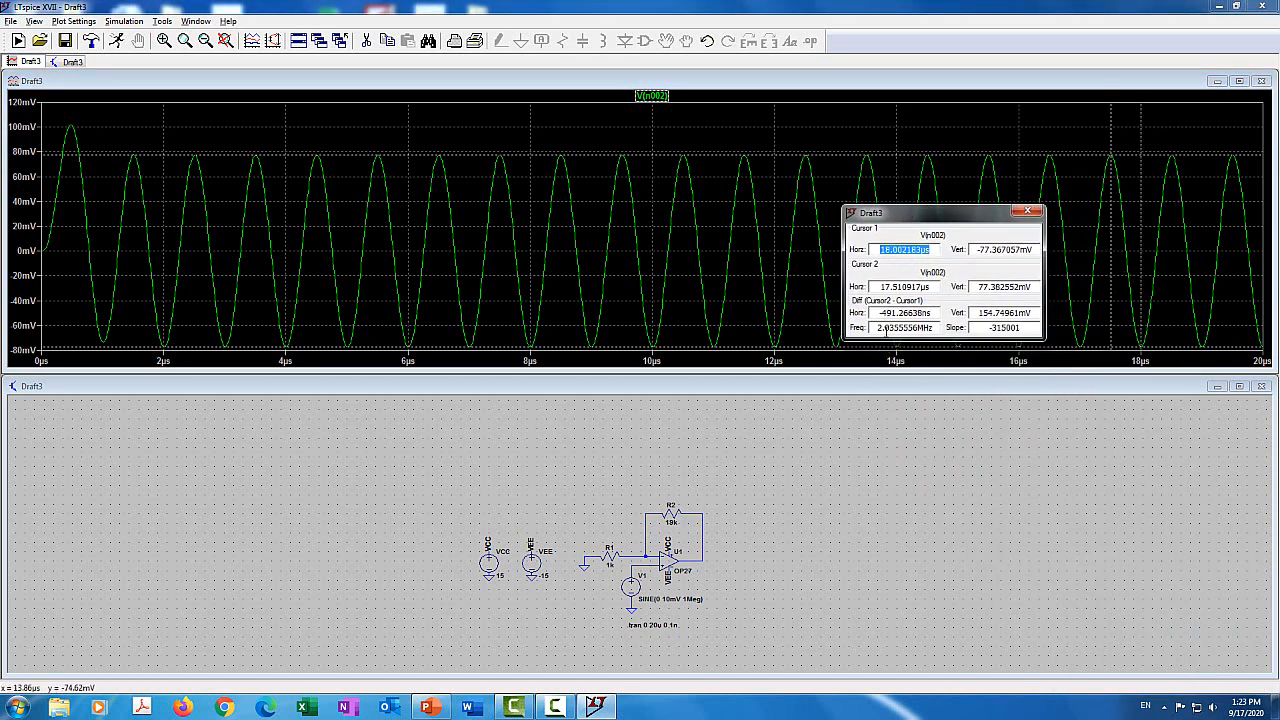
drag(876, 313, 938, 312)
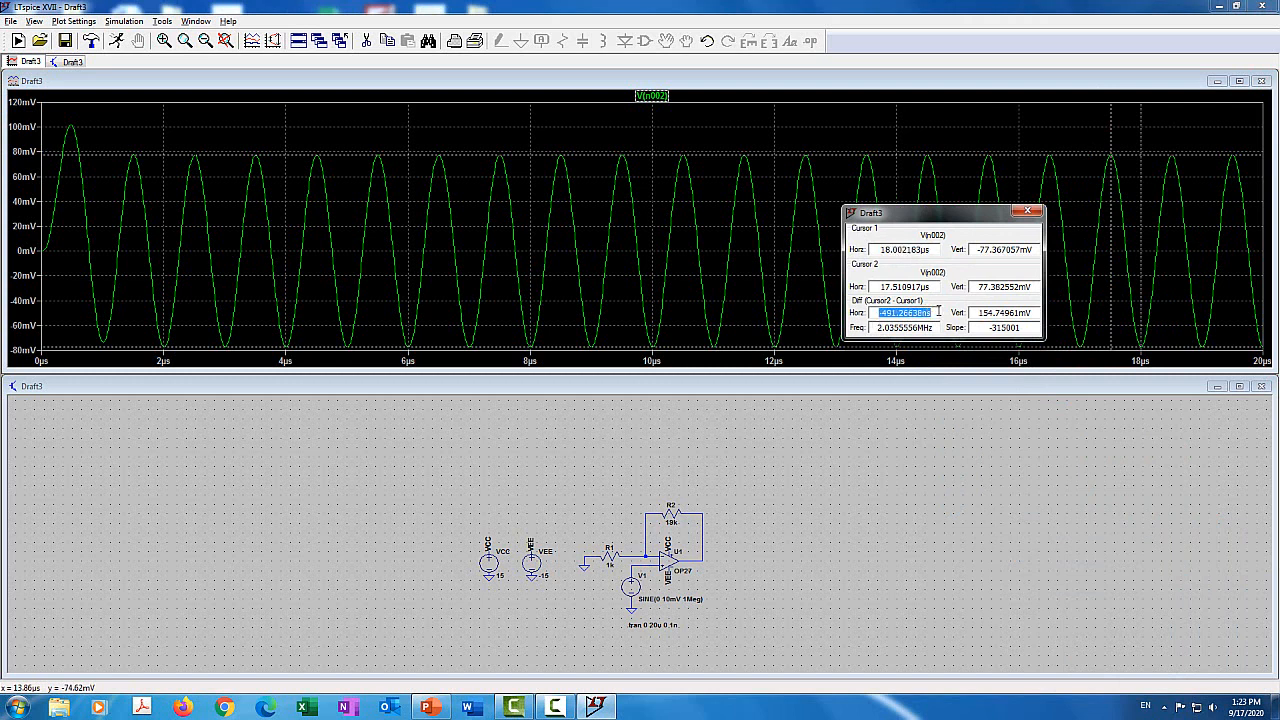
drag(979, 313, 1032, 313)
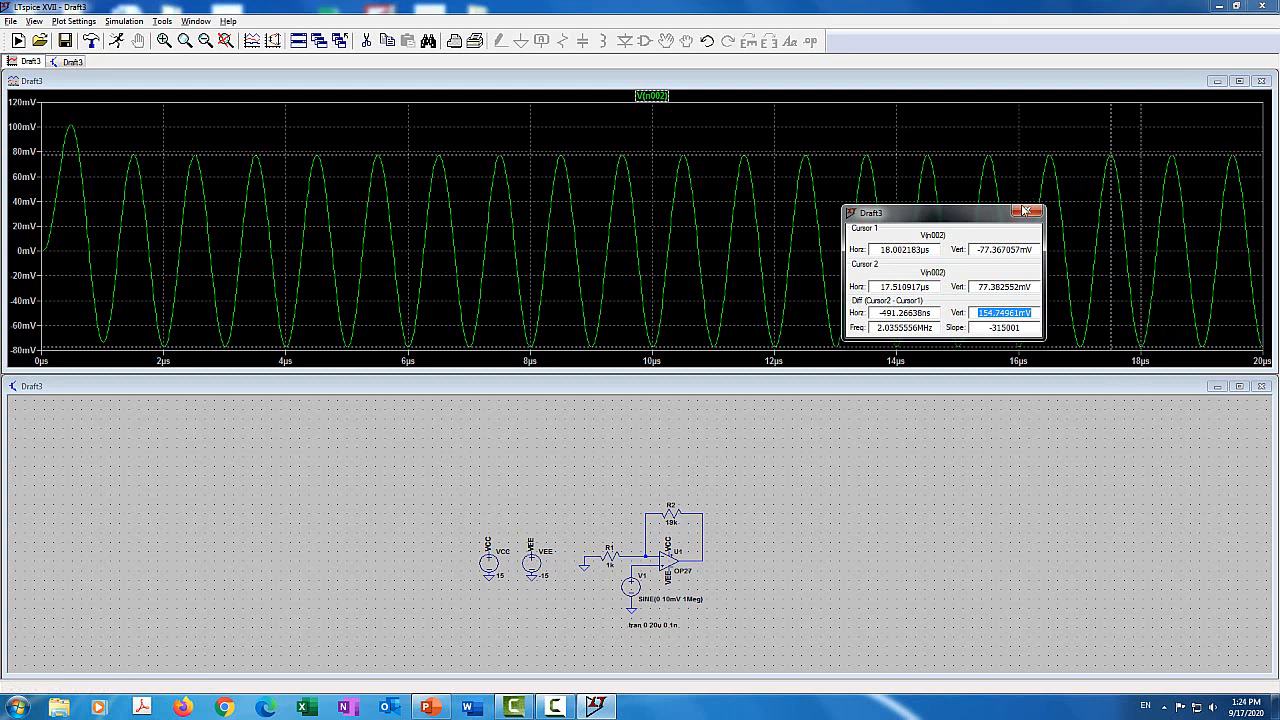
click(1029, 213)
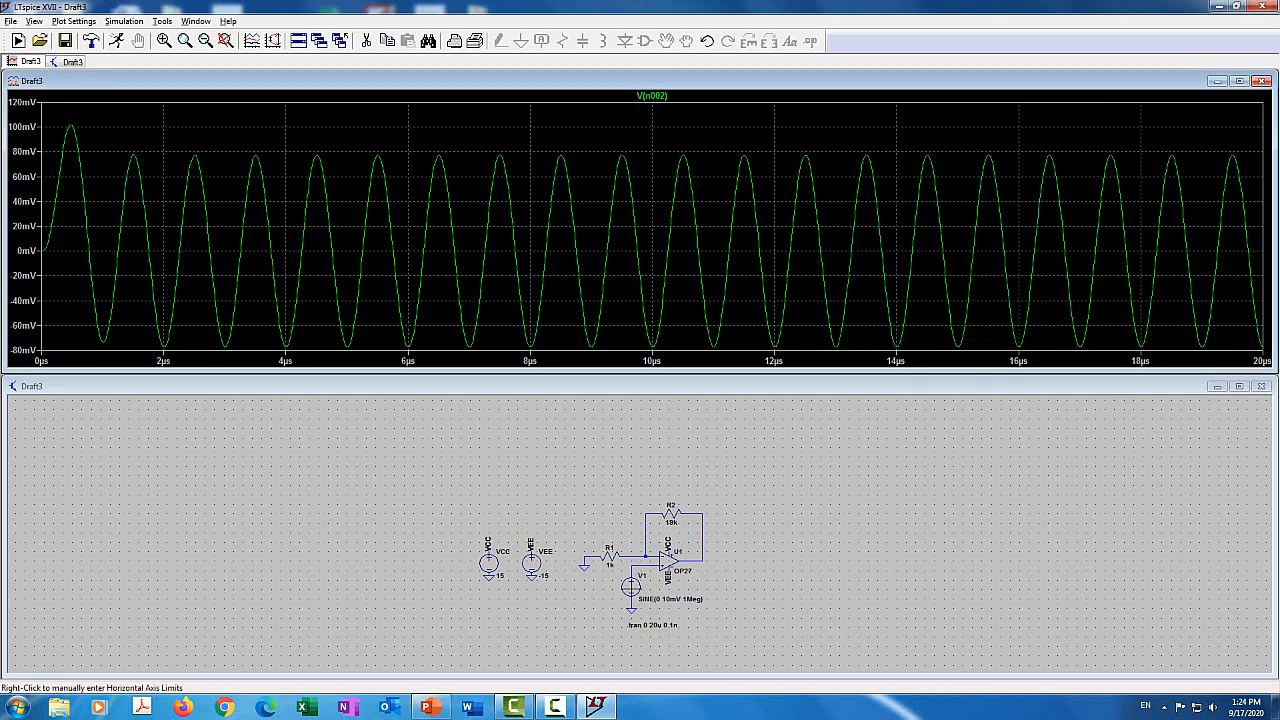
Step: Clear V1's sine offset, amplitude and frequency, and set its small-signal AC amplitude to .1
right_click(631, 587)
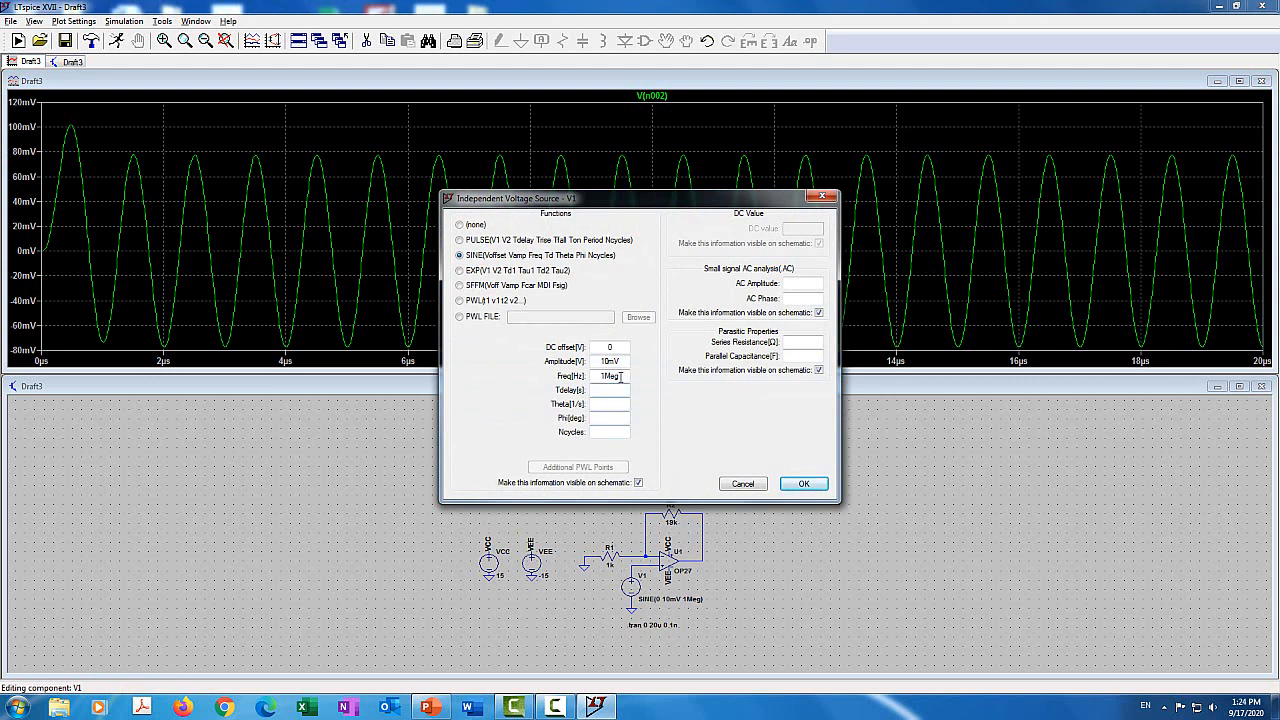
drag(623, 377, 604, 349)
key(Delete)
key(Delete)
key(Delete)
click(808, 284)
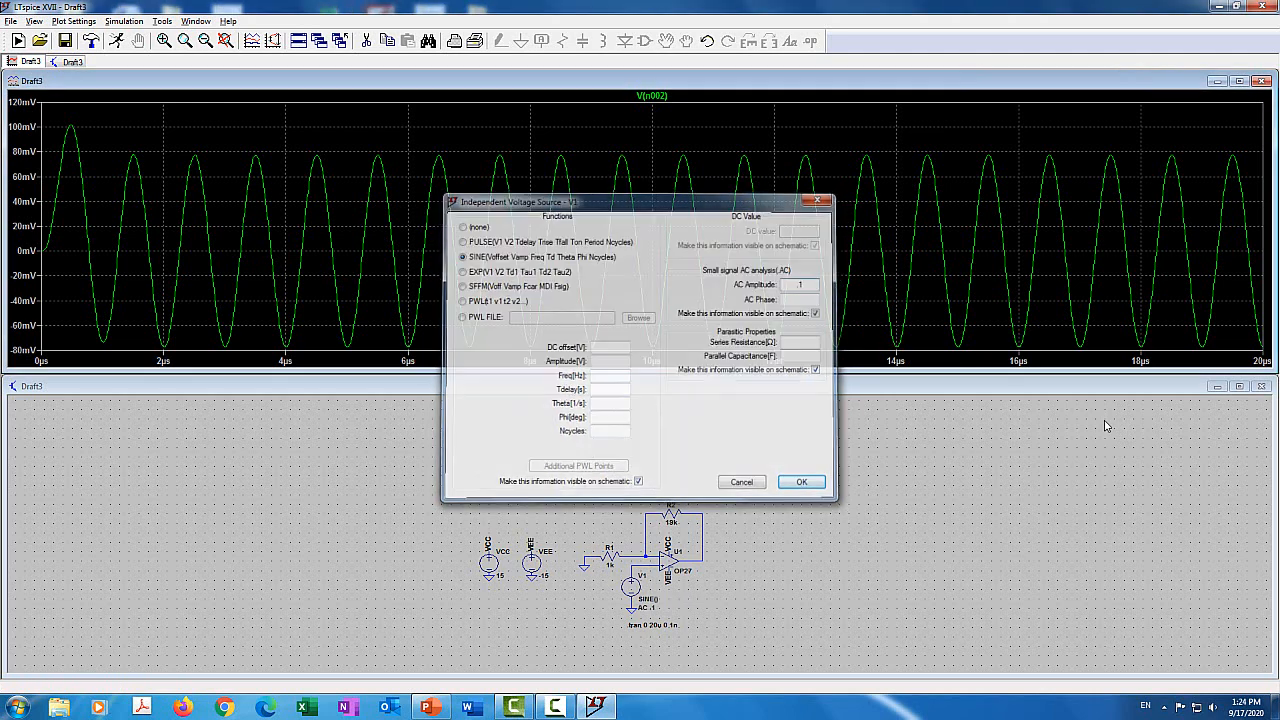
key(Return)
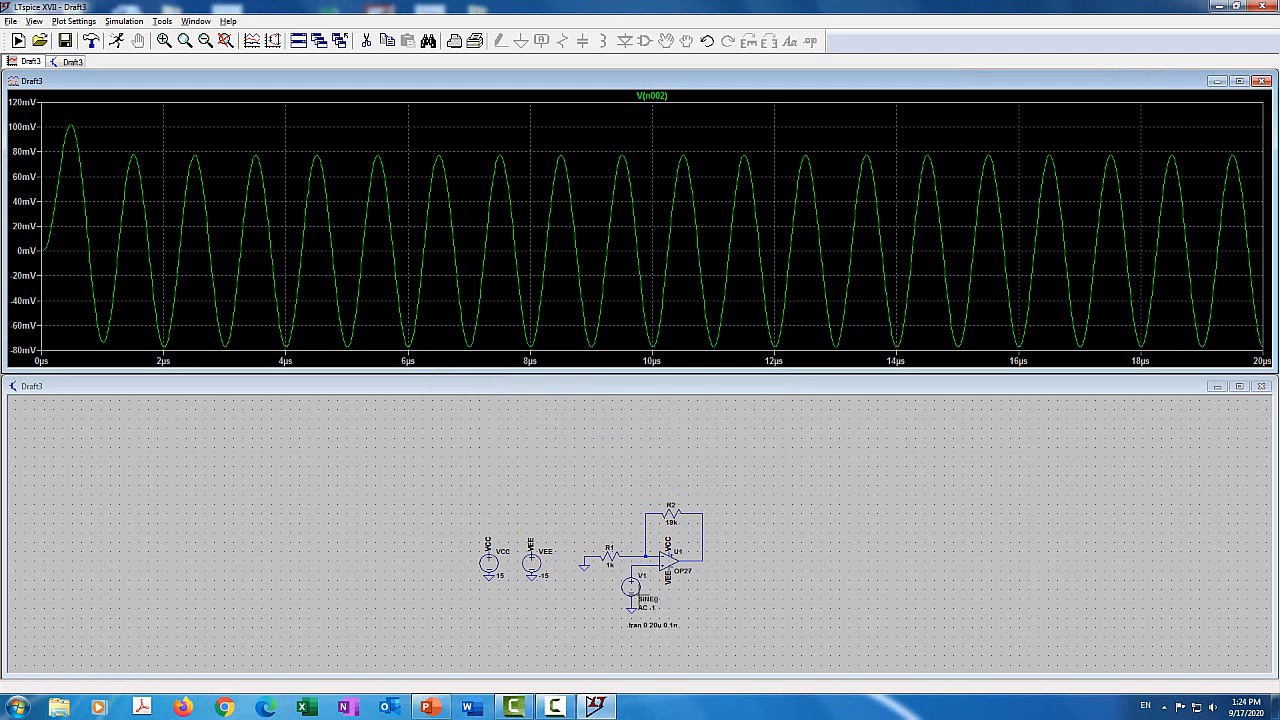
Step: Set V1's source function to none, so only its small-signal AC amplitude defines the source
right_click(633, 588)
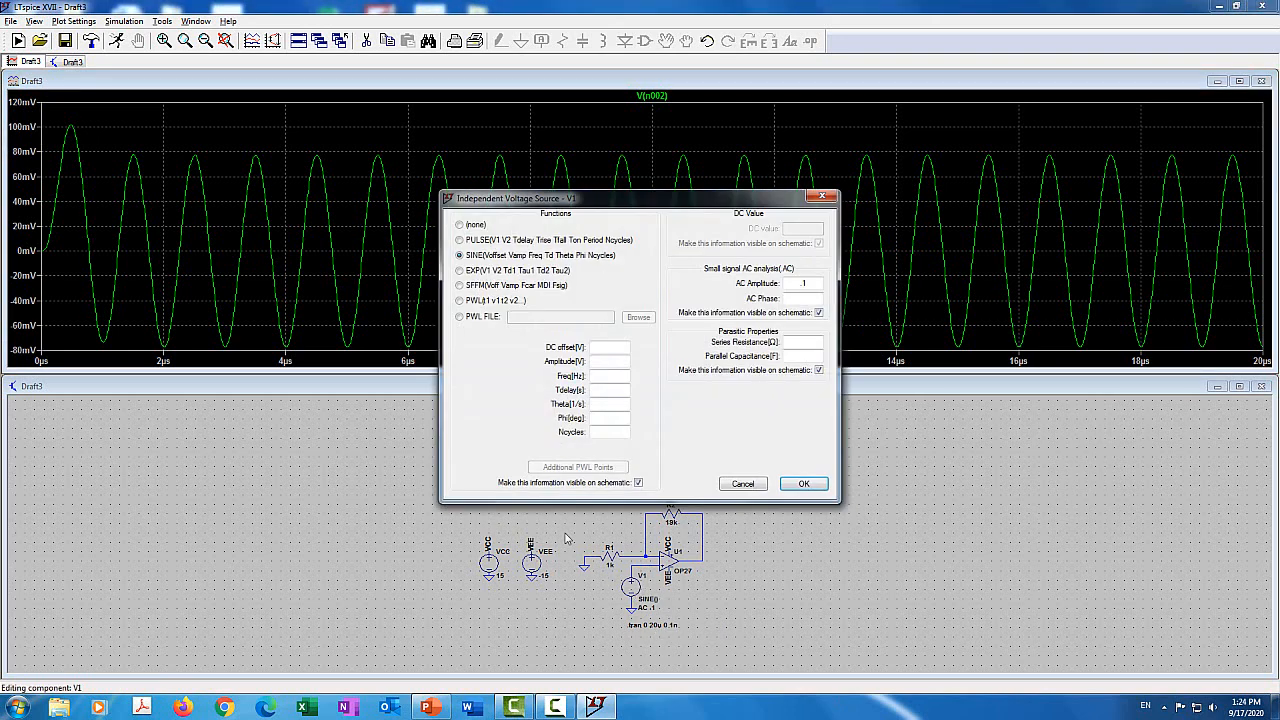
click(459, 225)
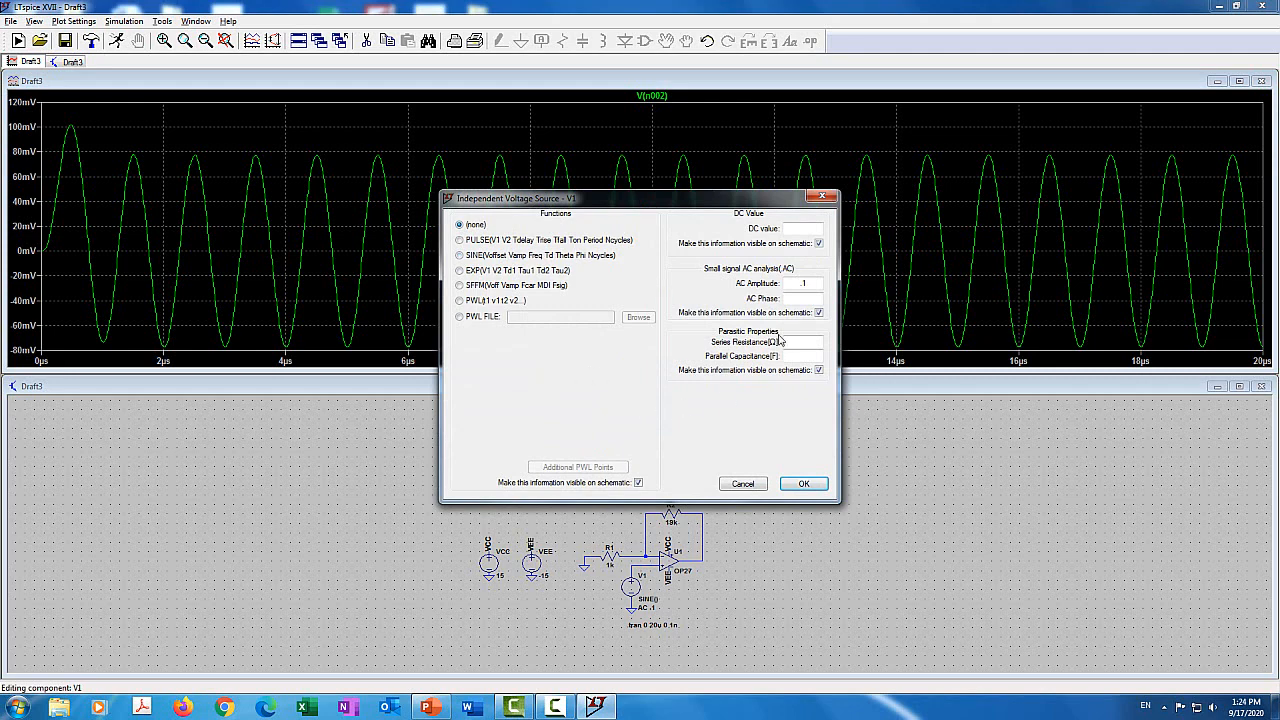
click(803, 483)
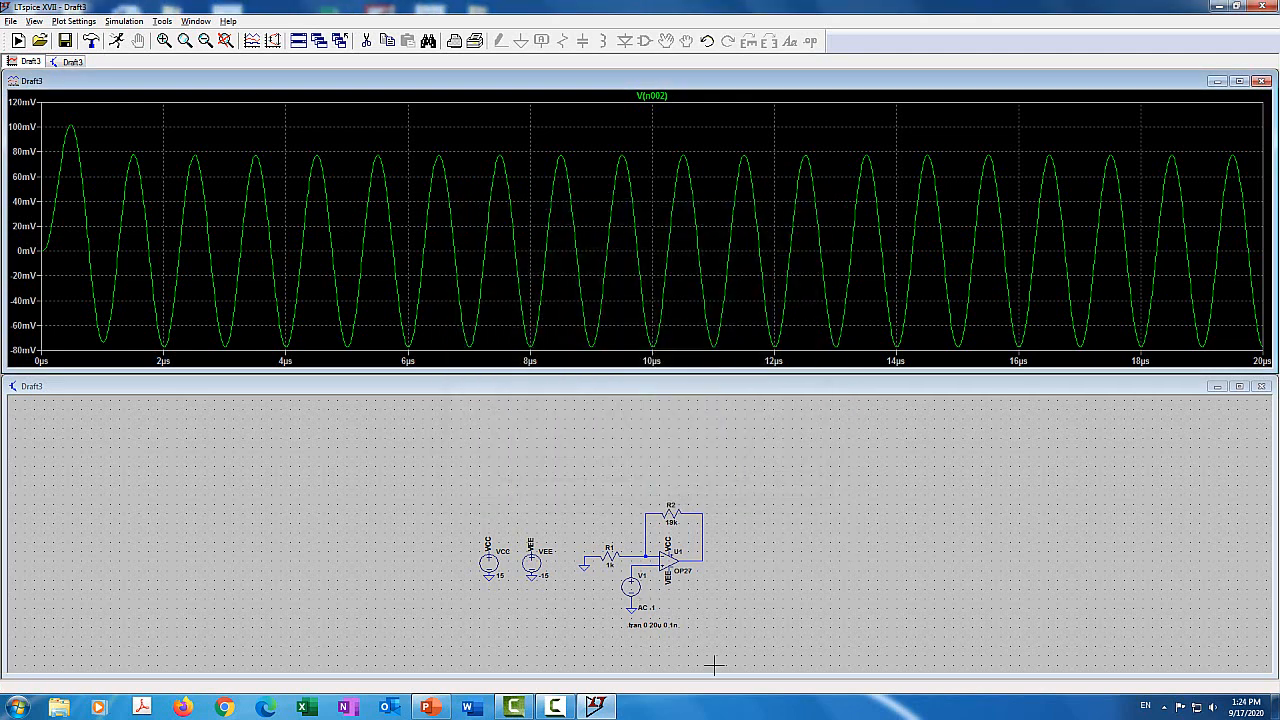
Step: Replace the transient command with an AC analysis: decade sweep, 1000 points per decade, from 10 Hz to 10Meg
right_click(659, 630)
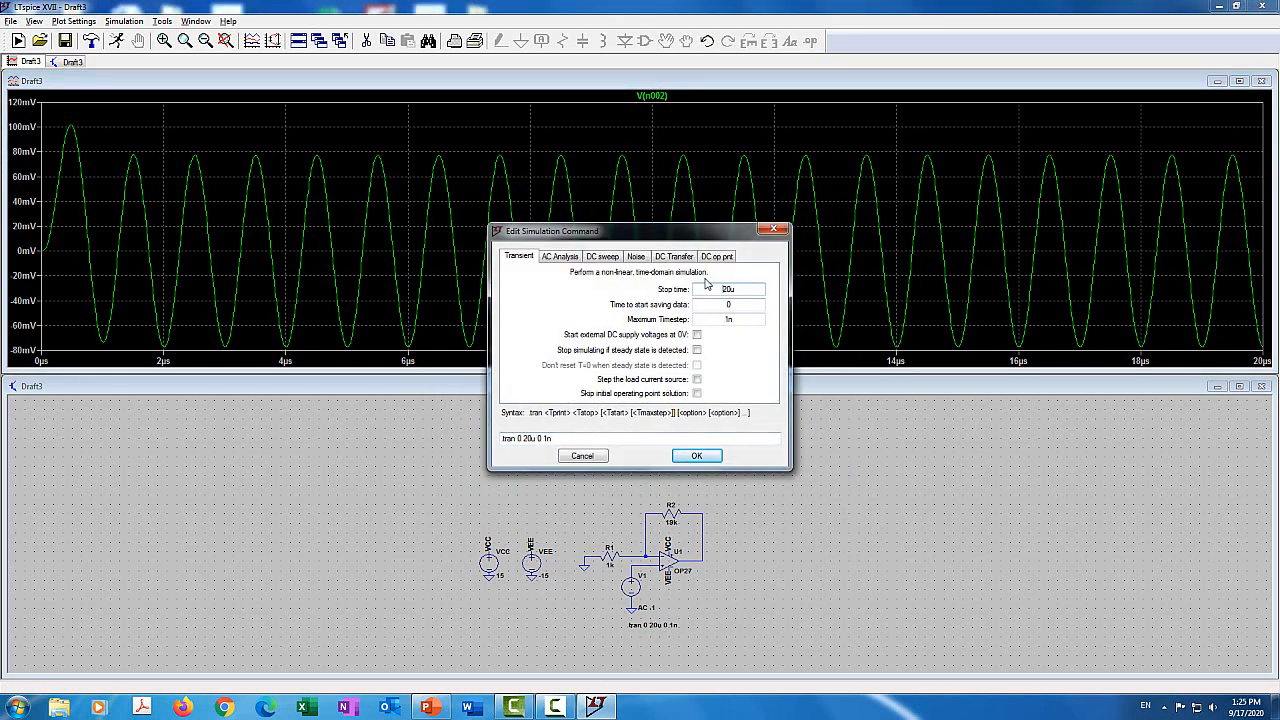
click(561, 258)
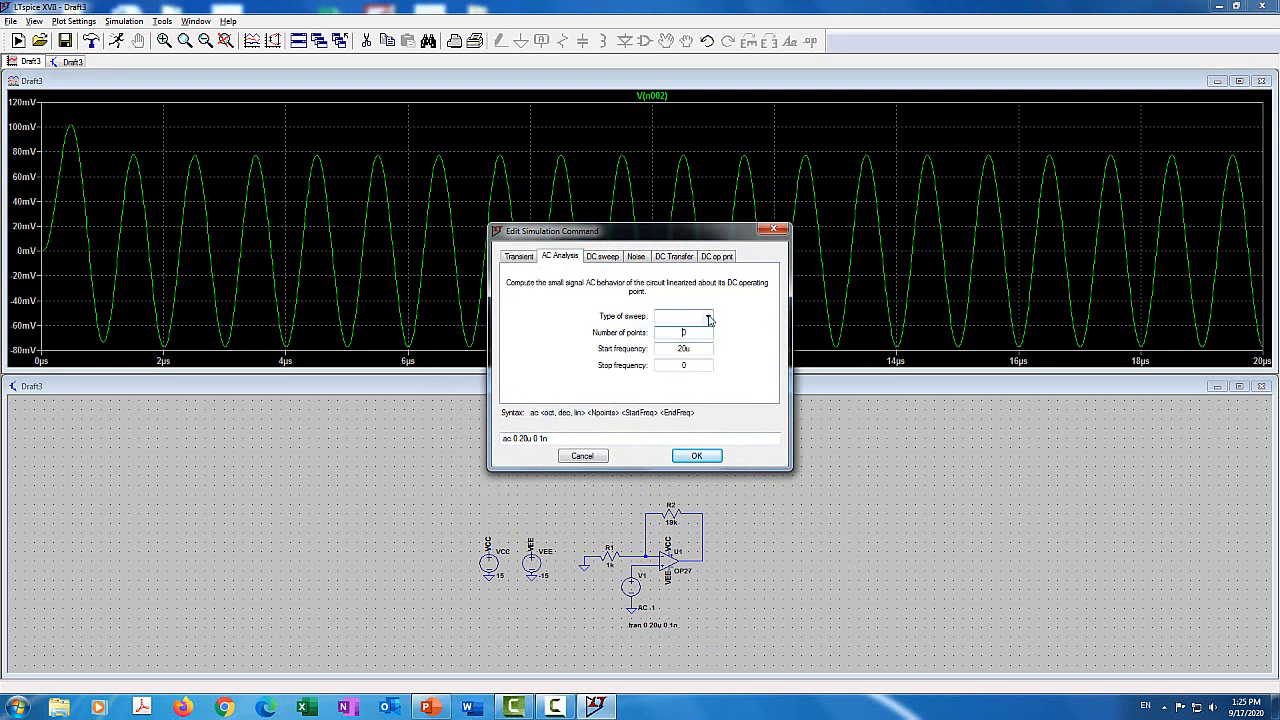
click(708, 317)
click(684, 338)
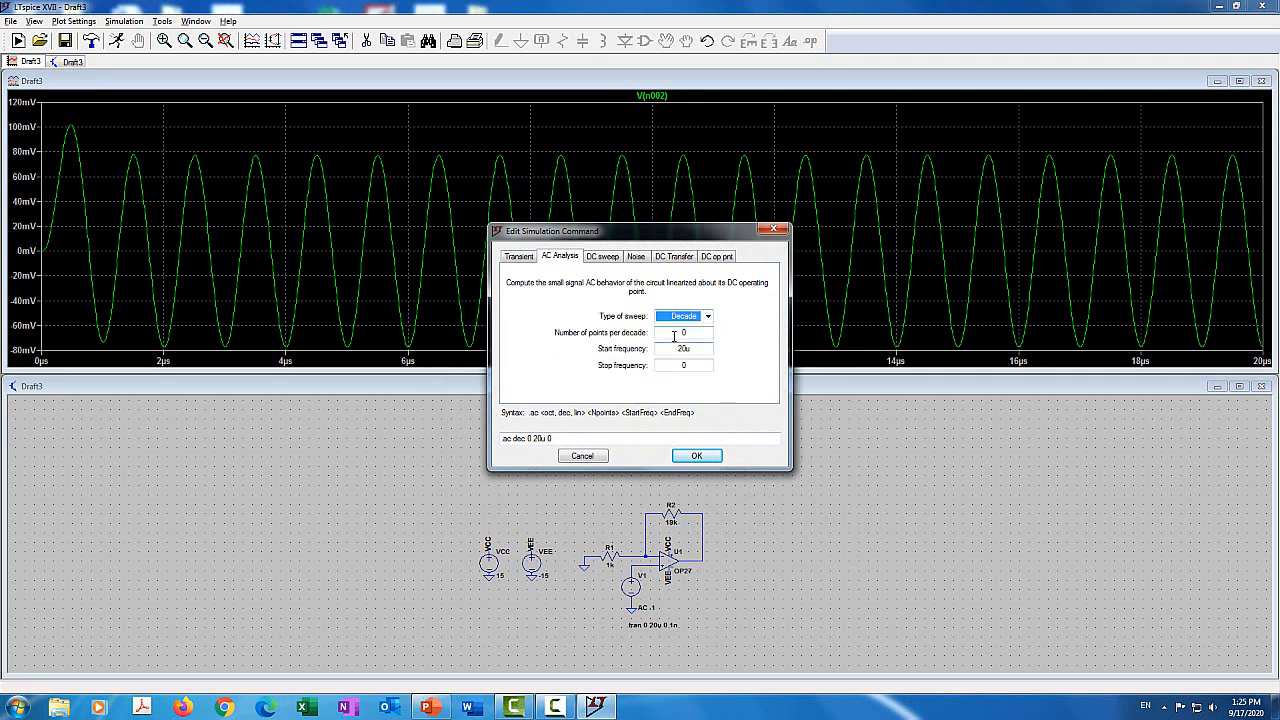
text(1000)
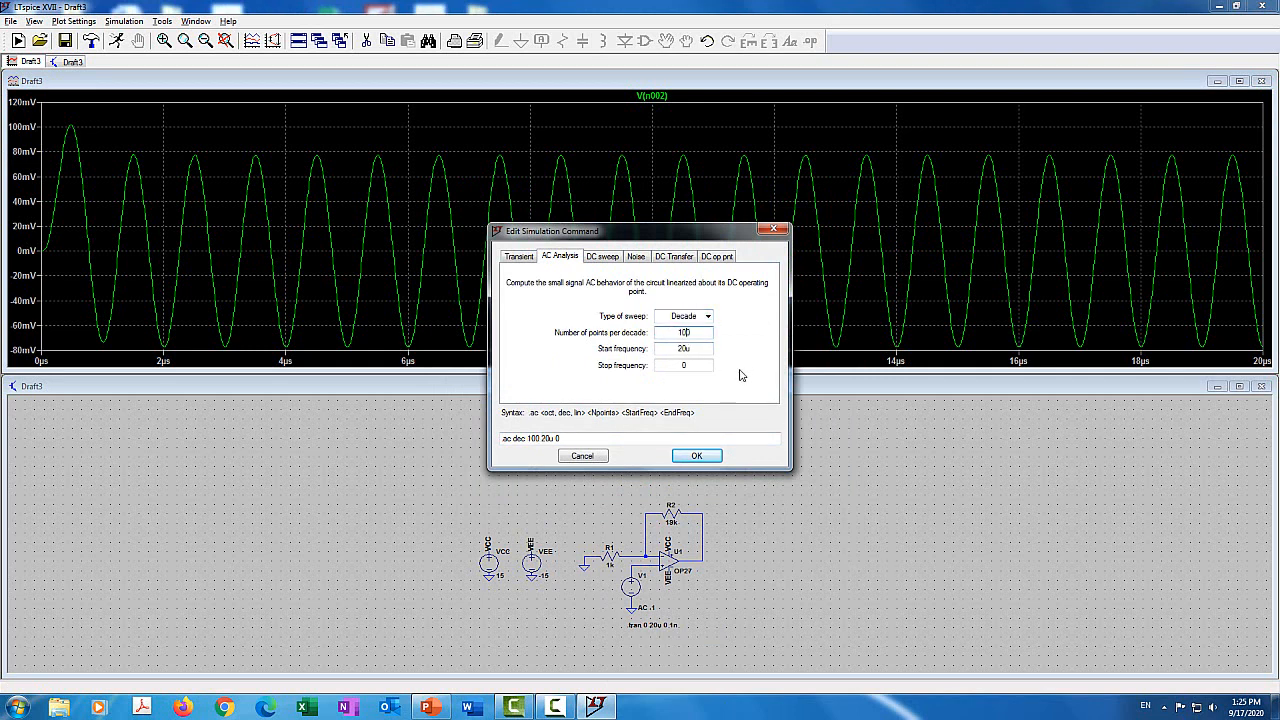
click(690, 348)
key(BackSpace)
key(BackSpace)
key(BackSpace)
text(10)
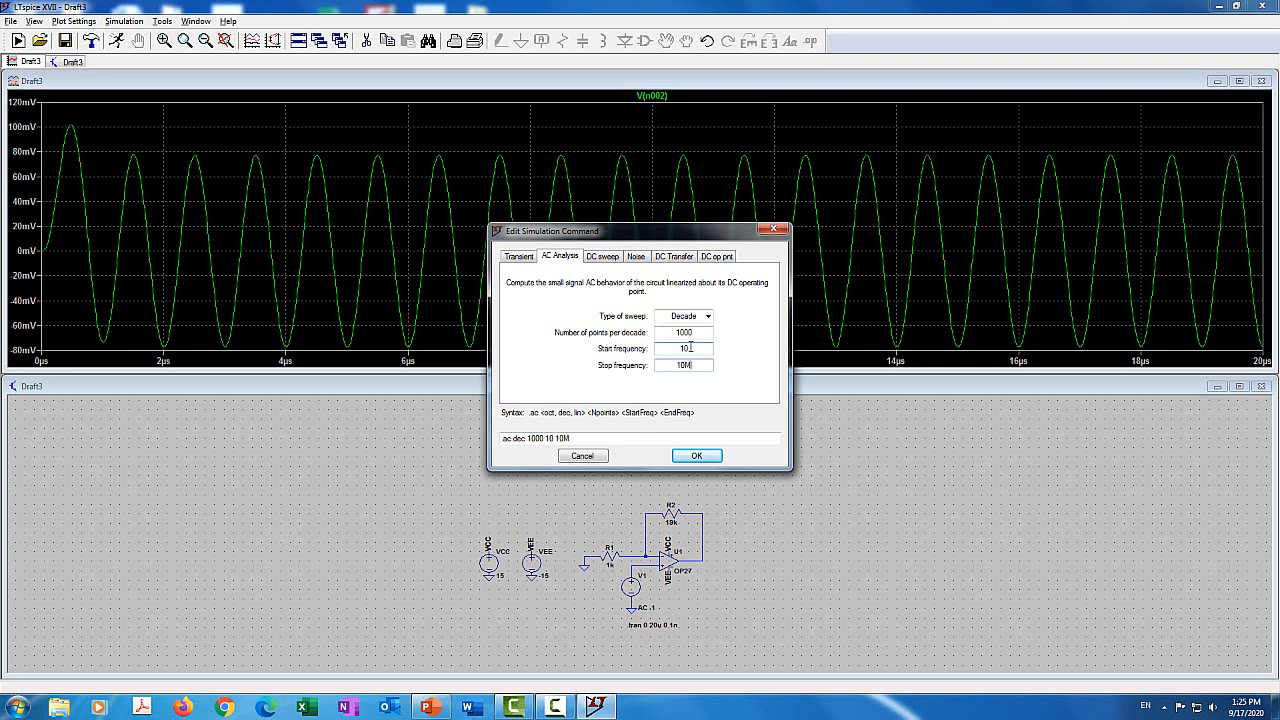
text(10Meg)
click(697, 456)
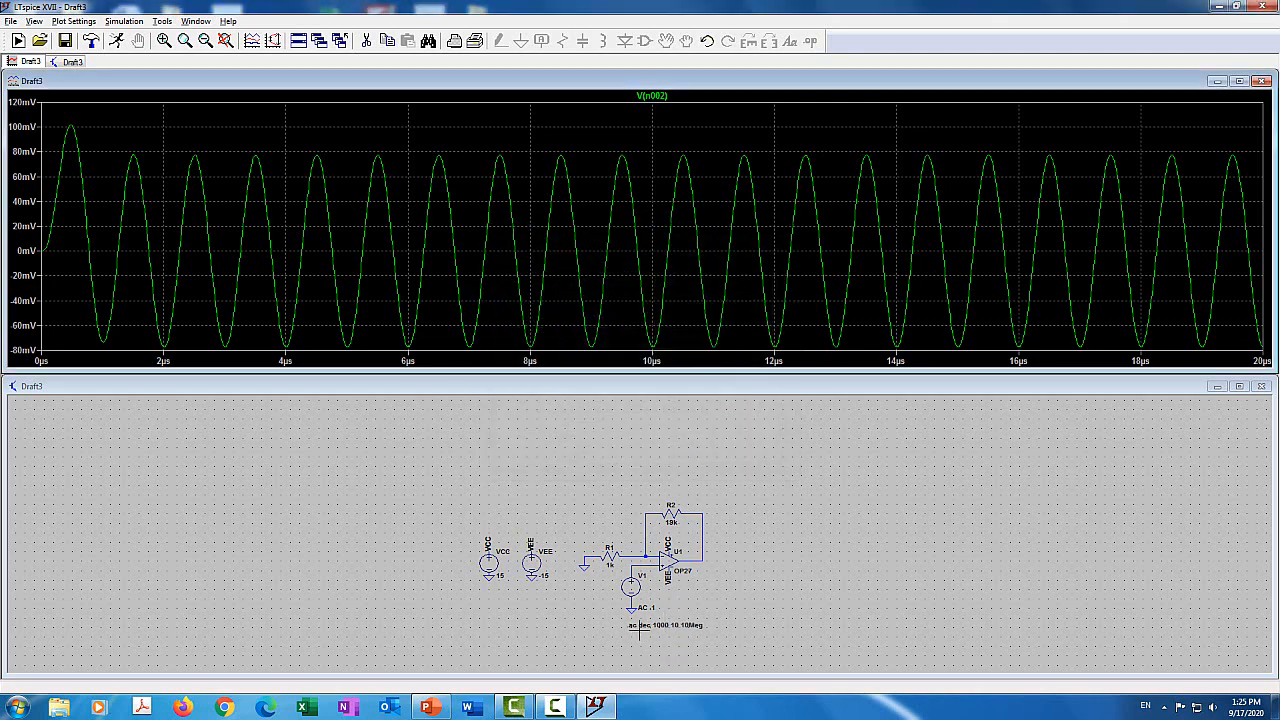
Step: Close the transient waveform window, maximize the schematic and enlarge the view of the circuit
click(1262, 81)
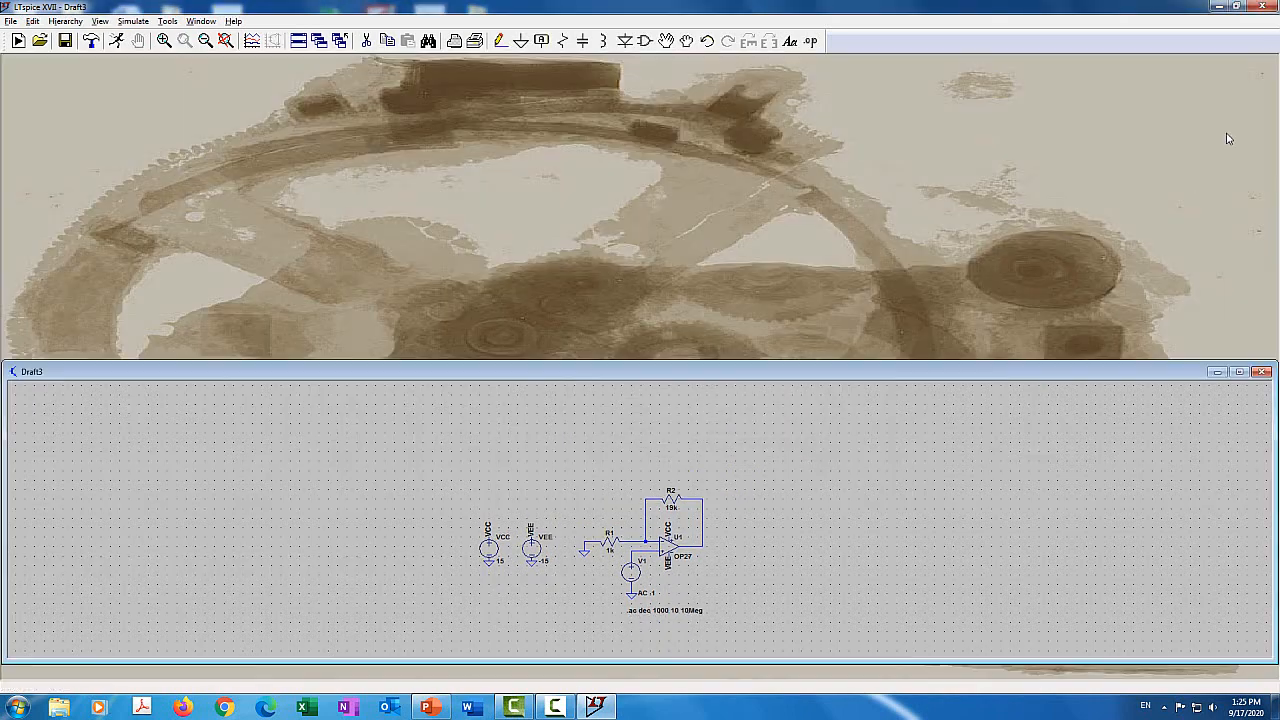
click(1239, 371)
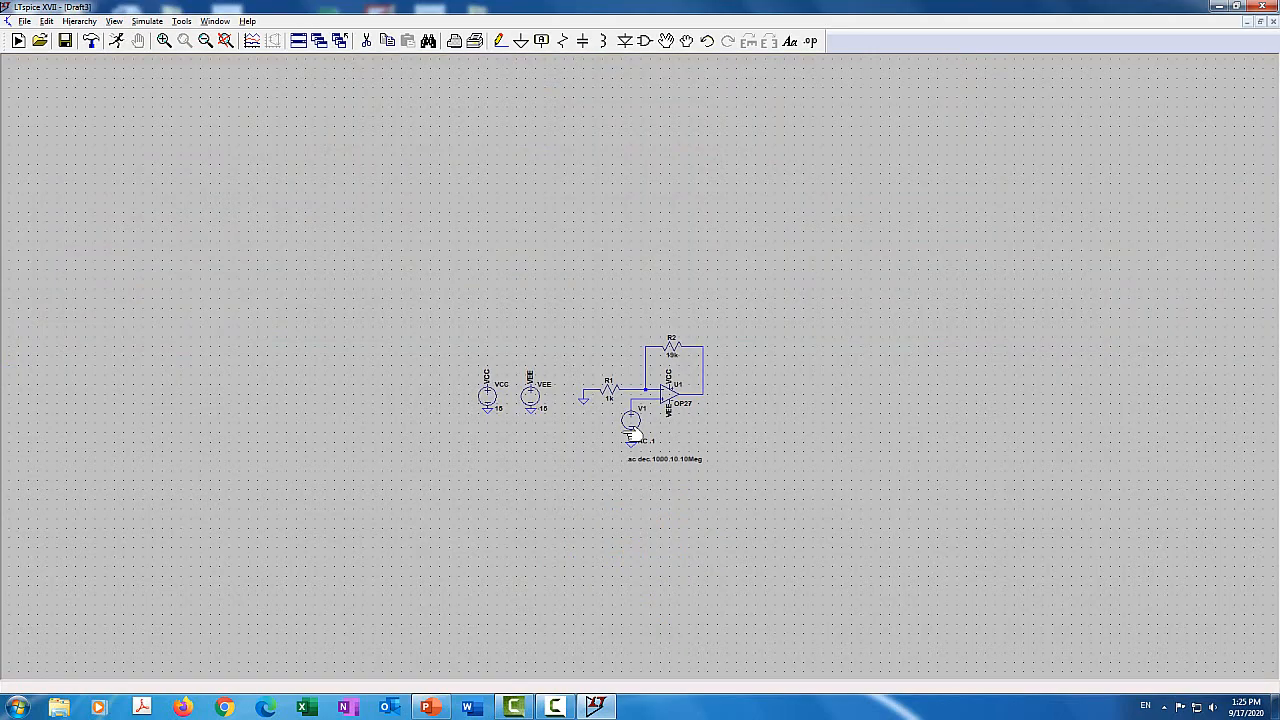
scroll(654, 429, down, 3)
scroll(654, 429, up, 1)
scroll(656, 424, up, 2)
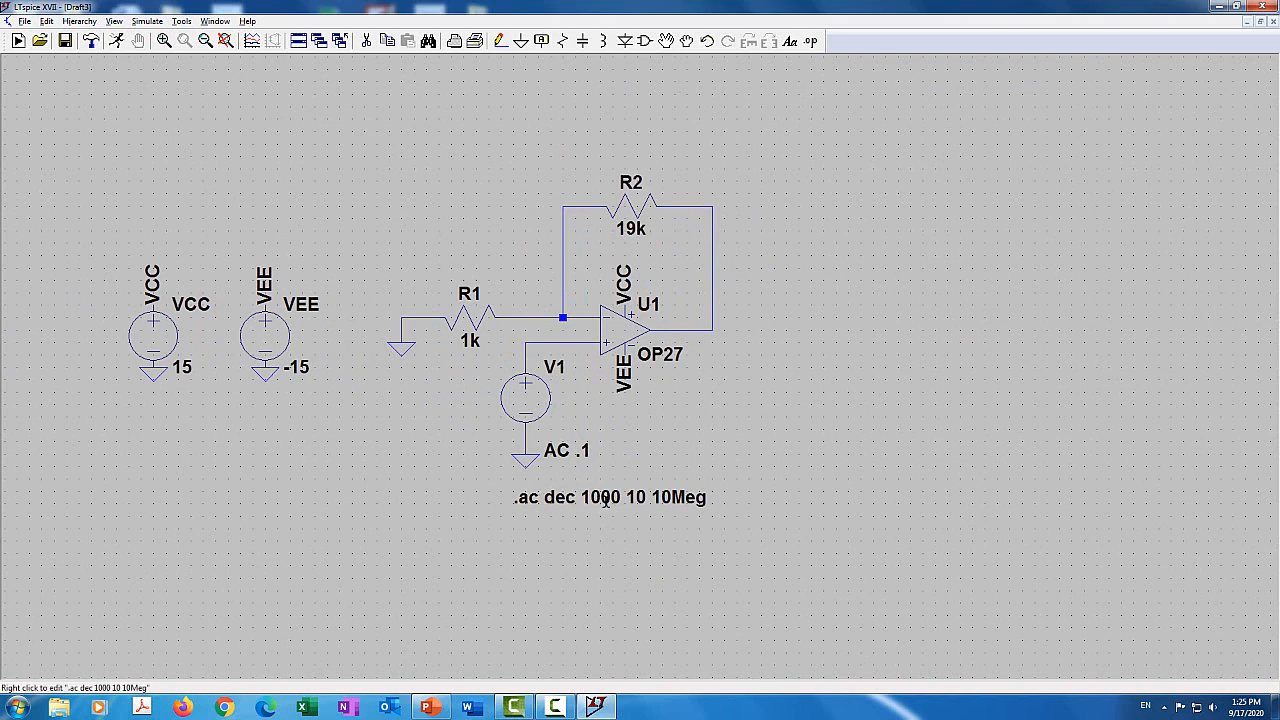
Step: Run the AC analysis and plot the voltages at V1's input node and the op-amp's output node
click(121, 44)
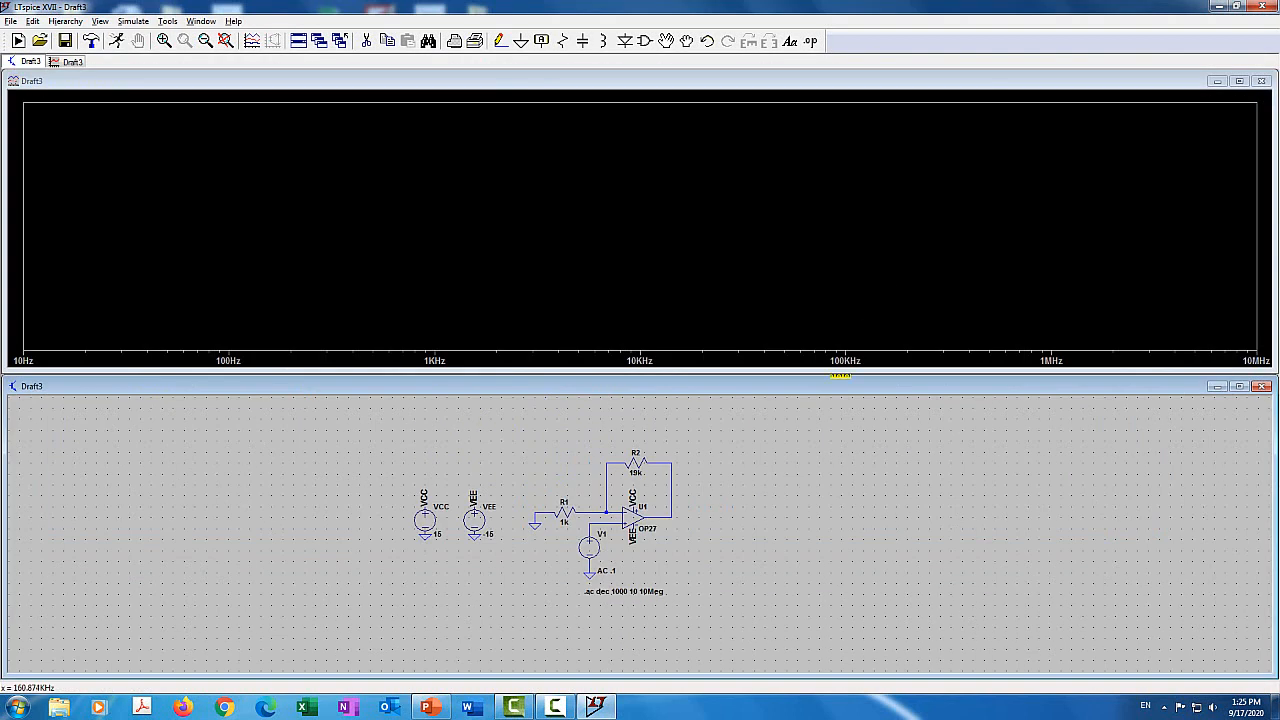
click(601, 518)
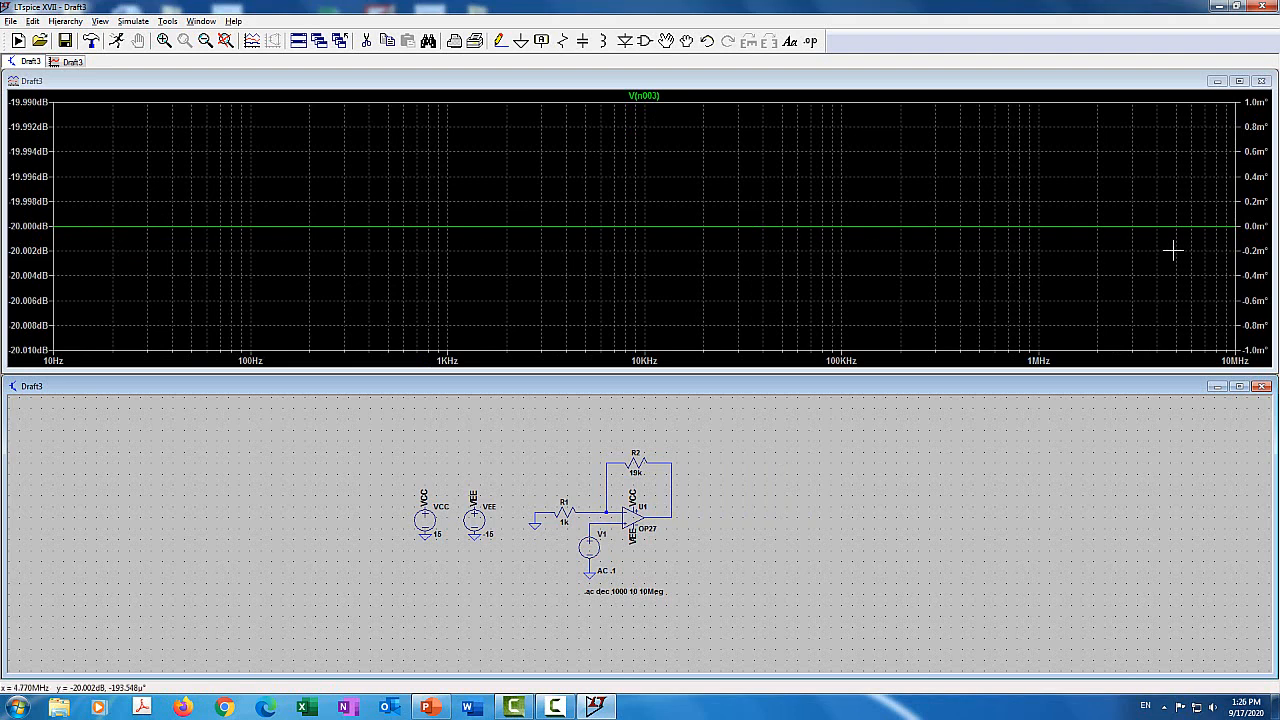
click(678, 512)
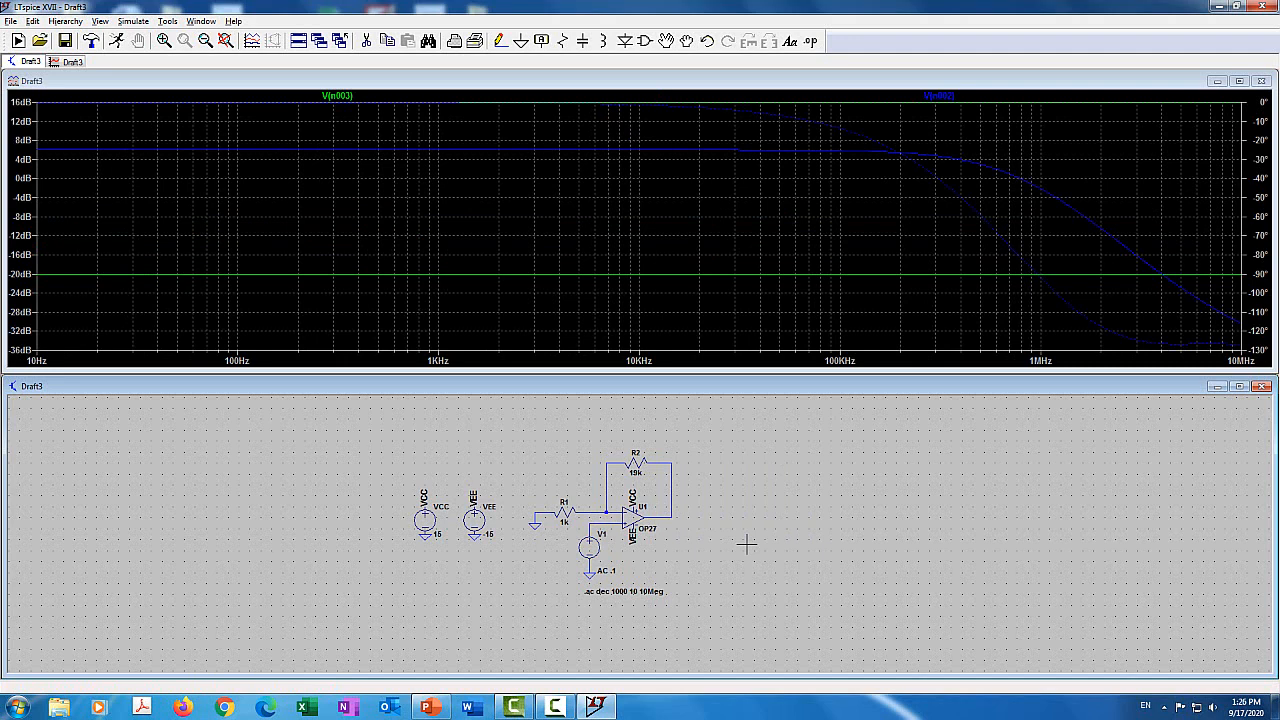
Step: Change the output trace's expression to the gain V(n002)/V(n003) and its colour to red
right_click(958, 97)
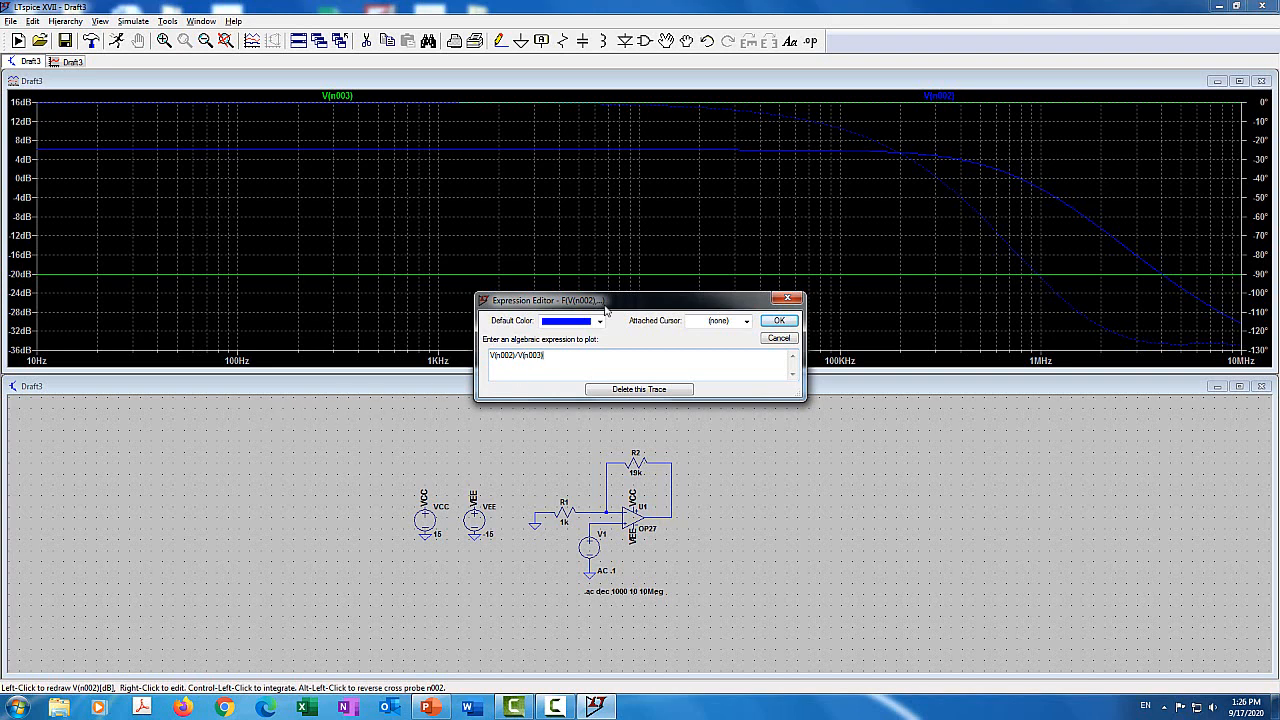
click(600, 321)
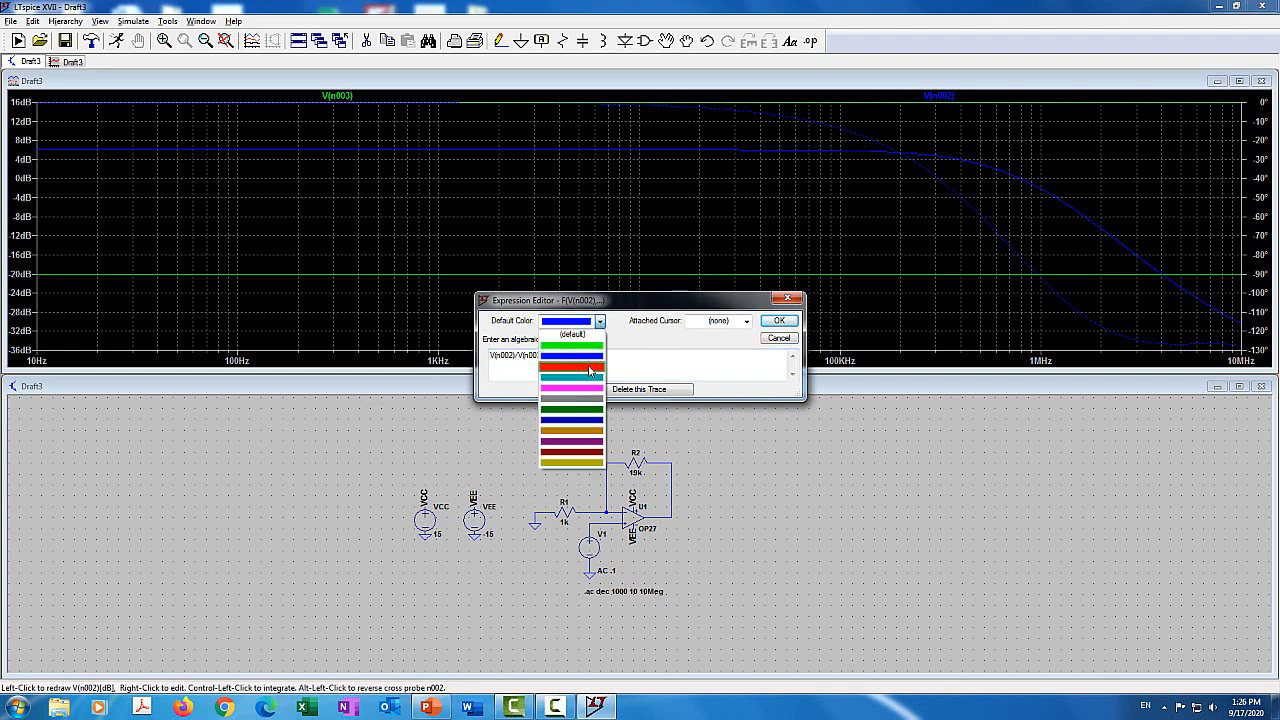
click(590, 367)
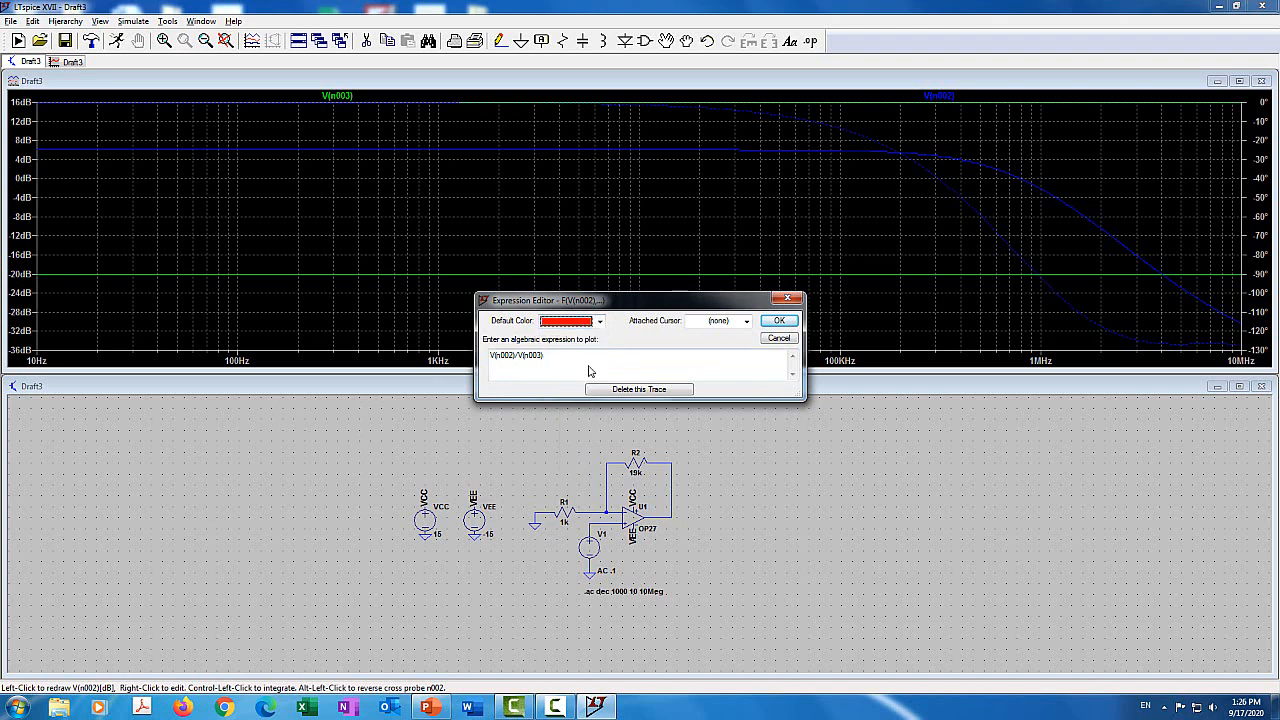
click(781, 321)
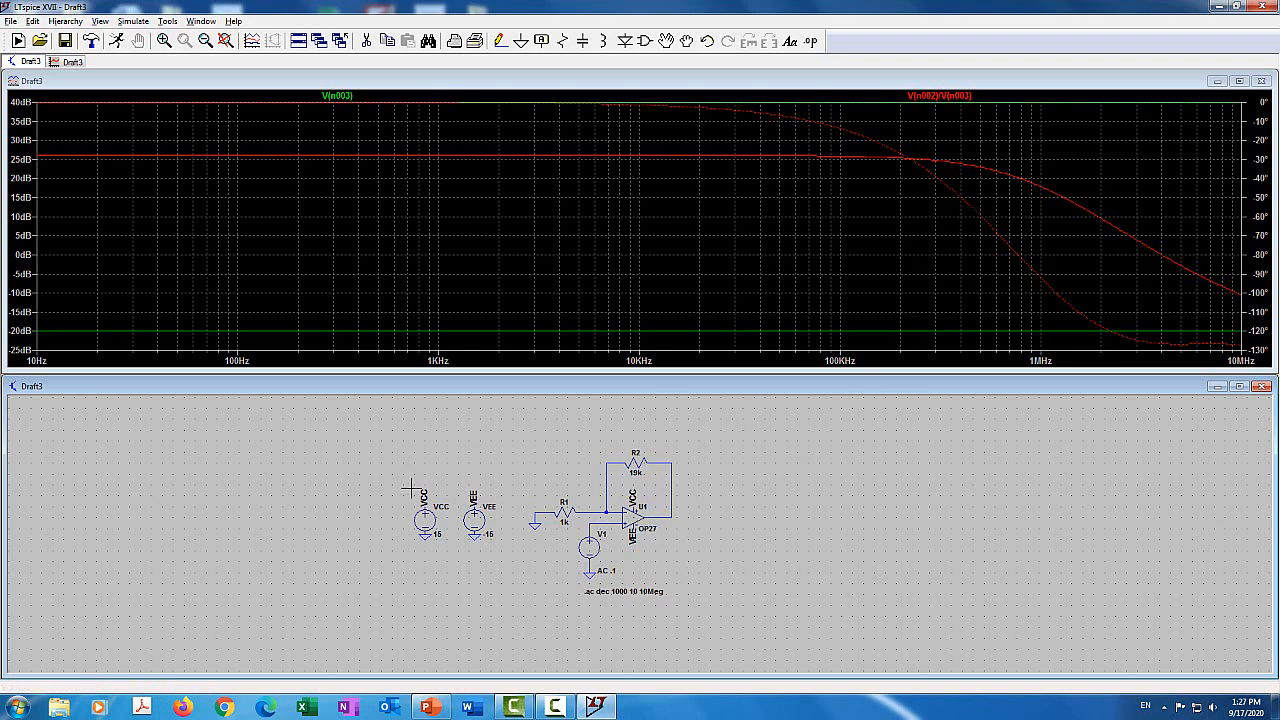
Step: Delete the input voltage trace V(n003) from the plot, leaving only the gain trace
click(613, 86)
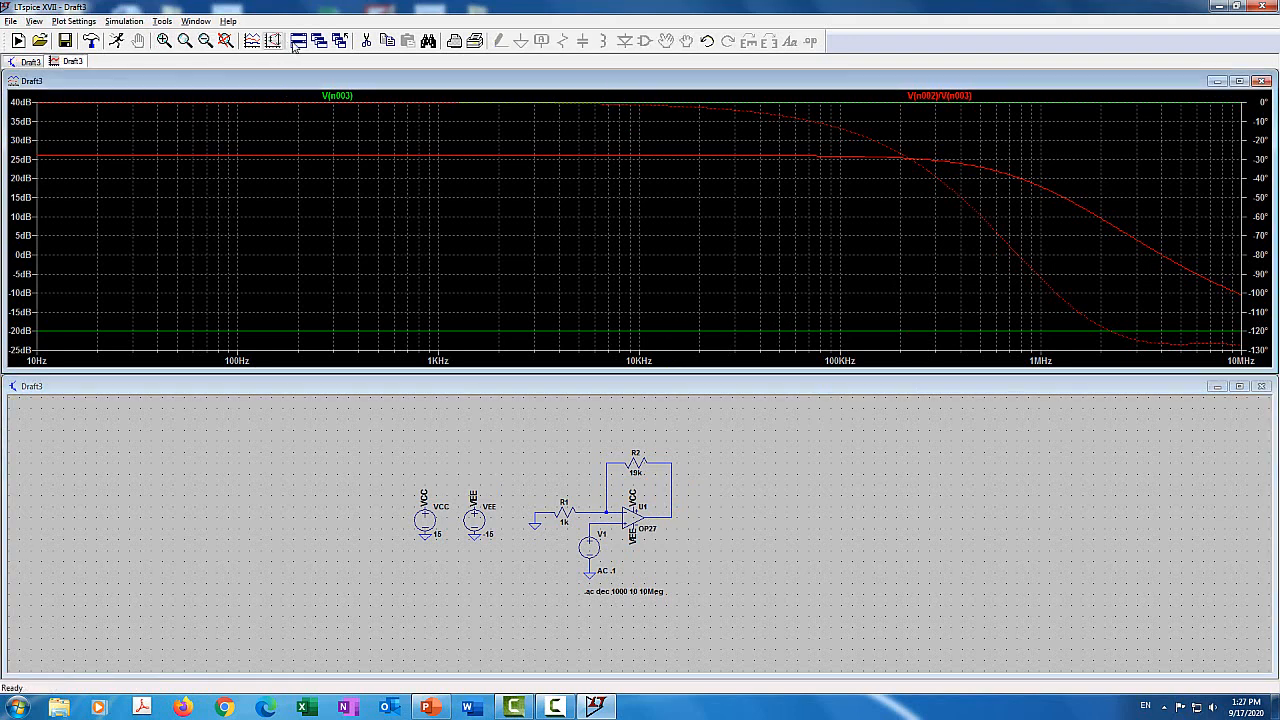
click(366, 40)
click(337, 95)
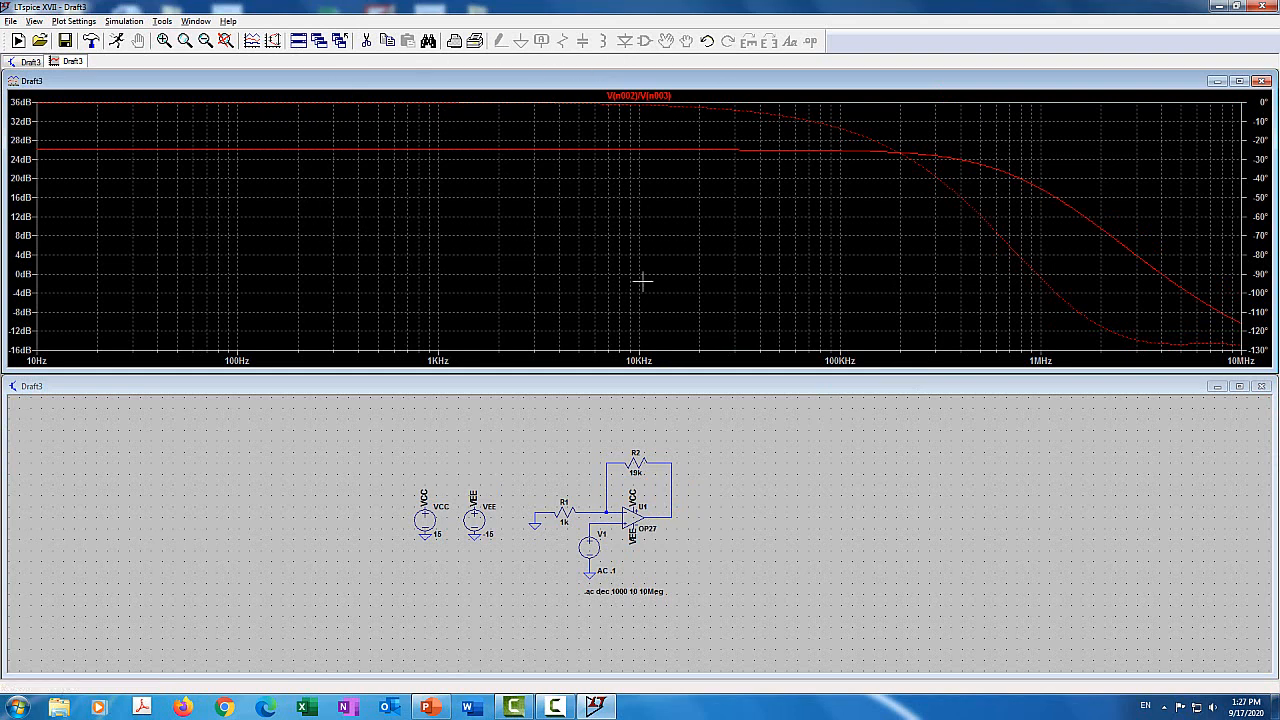
Step: Attach a cursor to the gain trace, place it at about 20 Hz and read the low-frequency magnitude
click(643, 97)
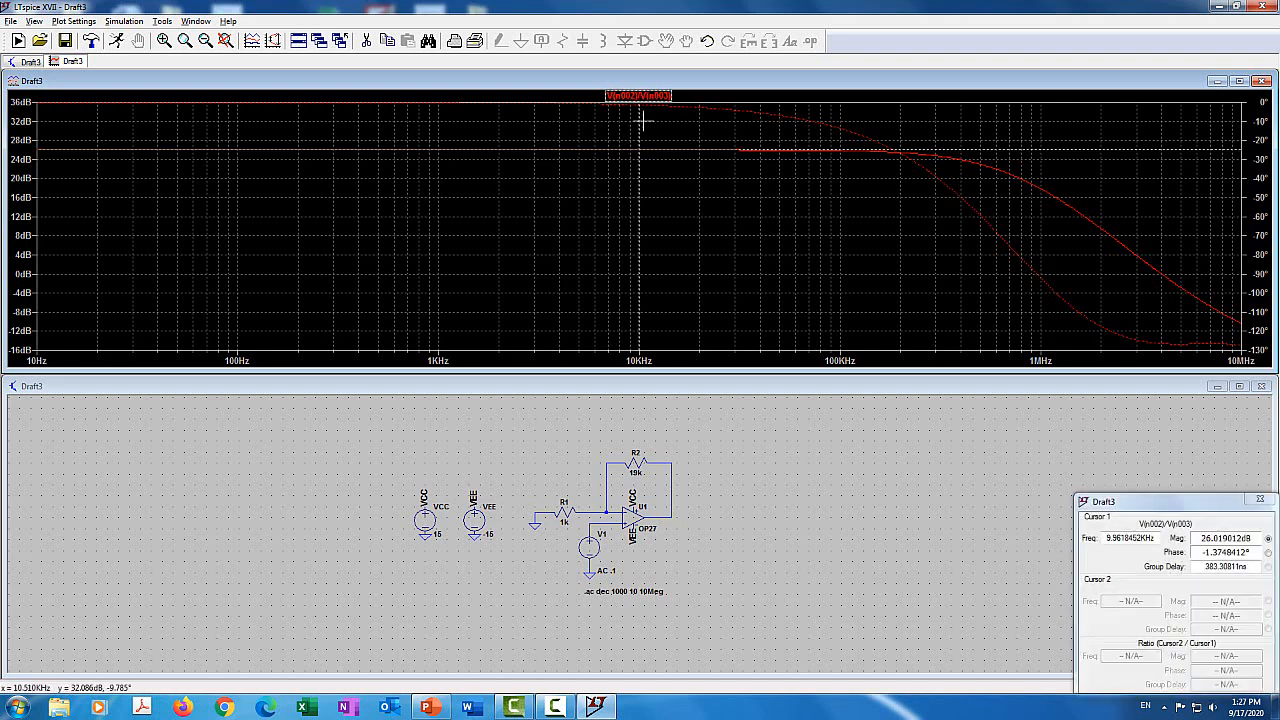
mouse_move(638, 120)
mouse_down()
mouse_move(223, 137)
mouse_move(88, 157)
mouse_move(97, 150)
mouse_up()
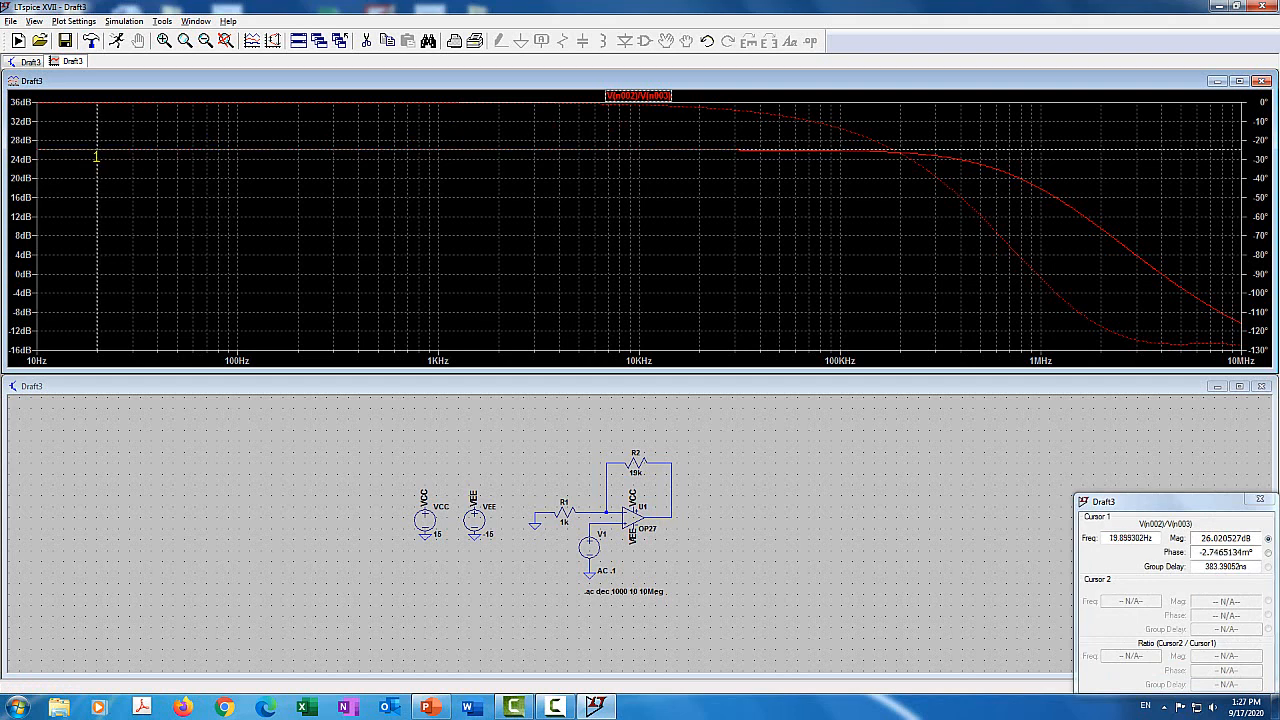
click(1215, 538)
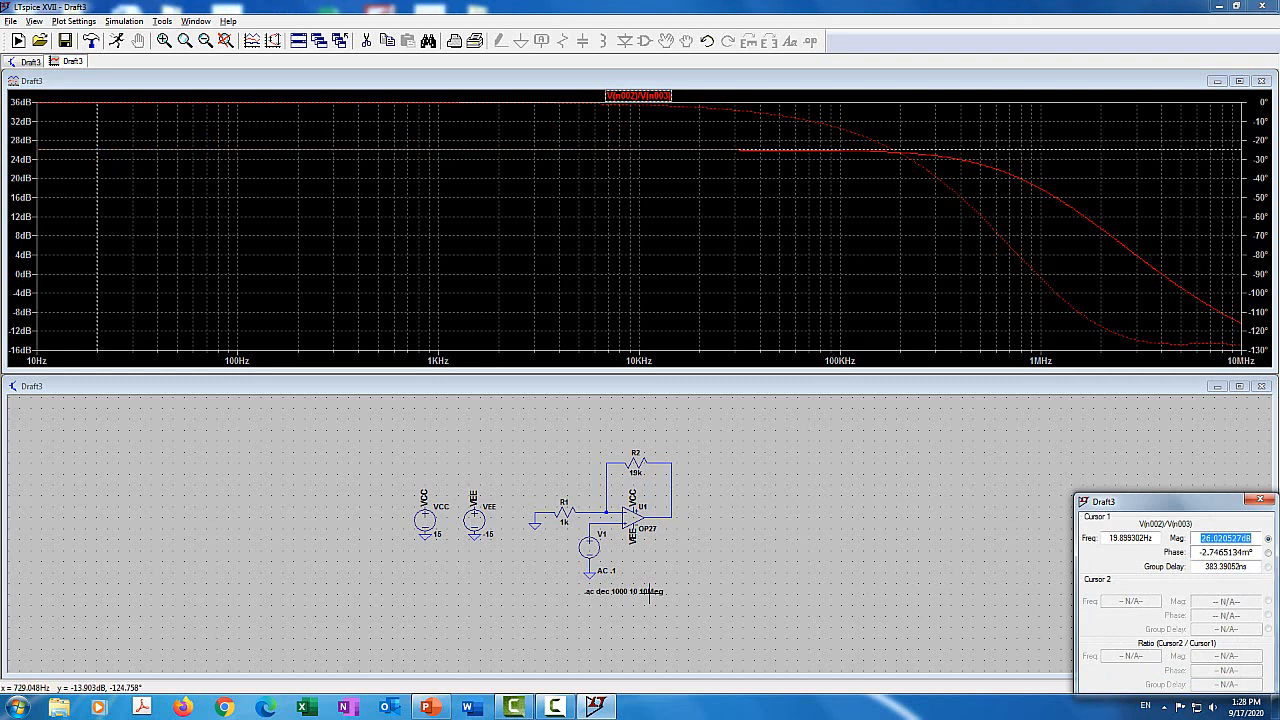
Step: Attach a second cursor to the gain trace and place it about 3 dB below the first, near 492 kHz, to read the cutoff frequency
click(622, 96)
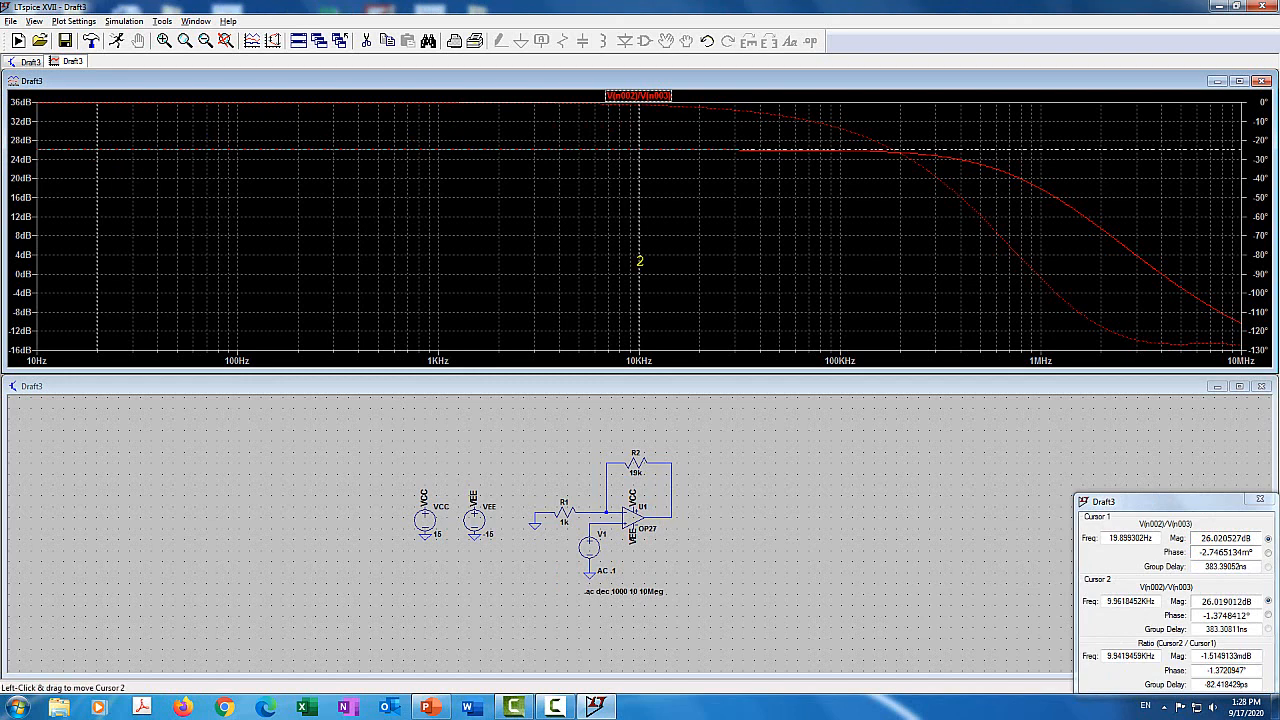
drag(638, 263, 994, 313)
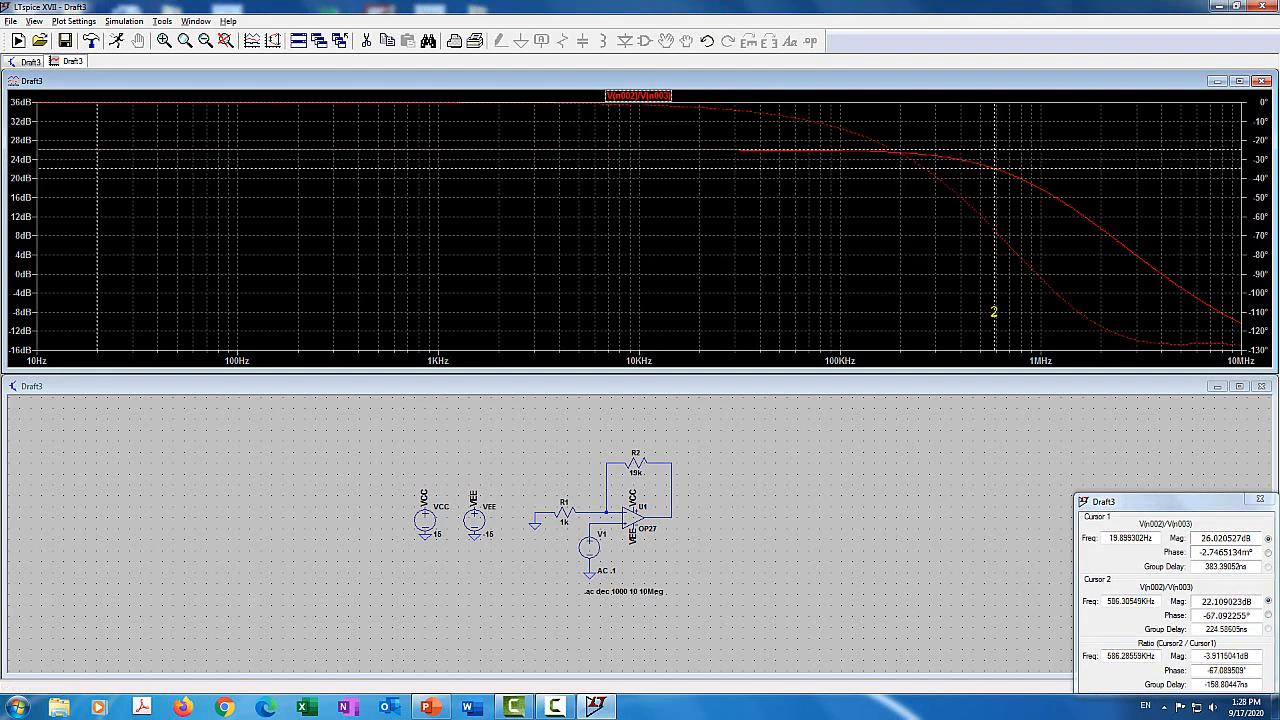
drag(1121, 502, 677, 232)
drag(828, 332, 770, 331)
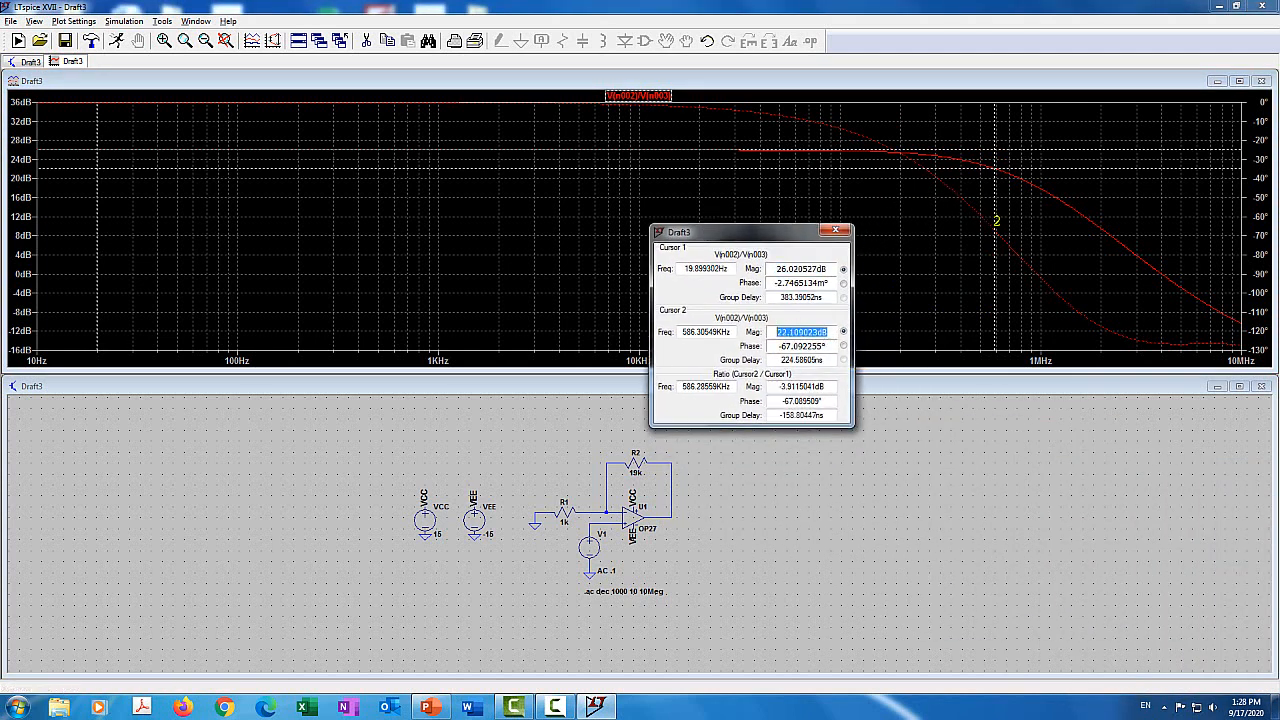
drag(996, 220, 979, 226)
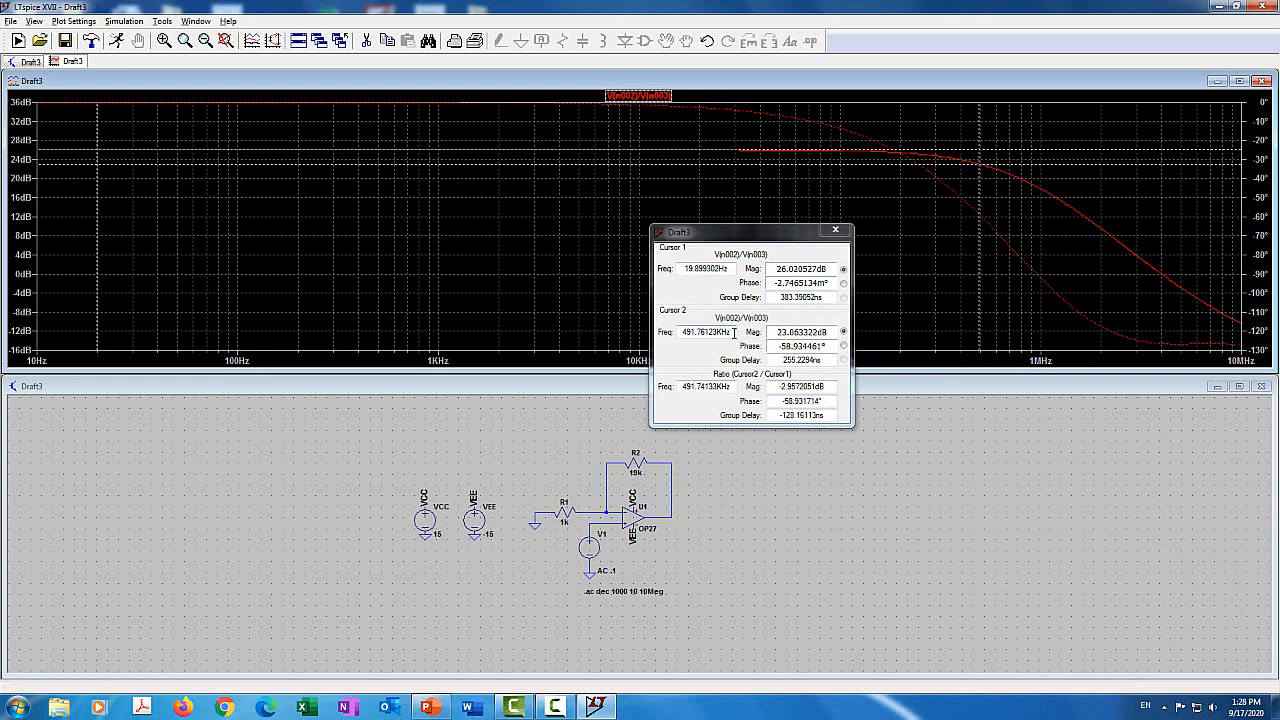
double_click(706, 332)
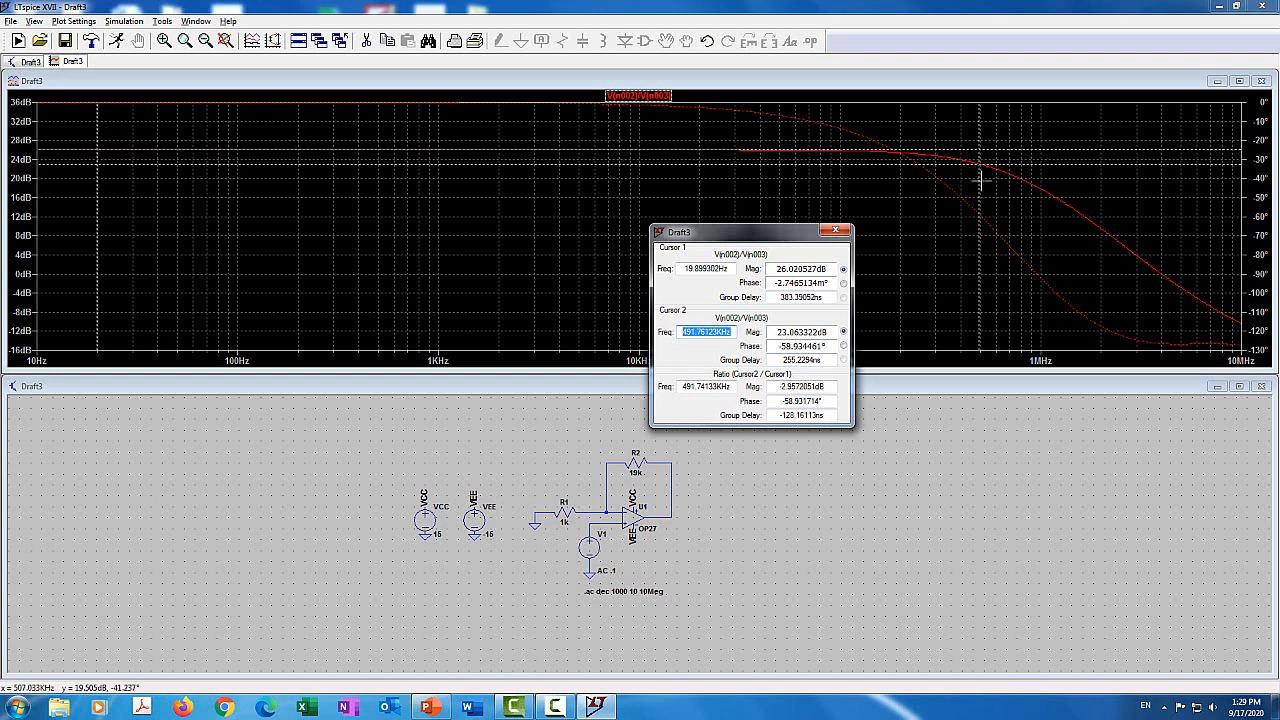
Step: Move the second cursor to about 1 MHz, read the gain magnitude there, and close the cursor read-out
drag(981, 180, 1041, 189)
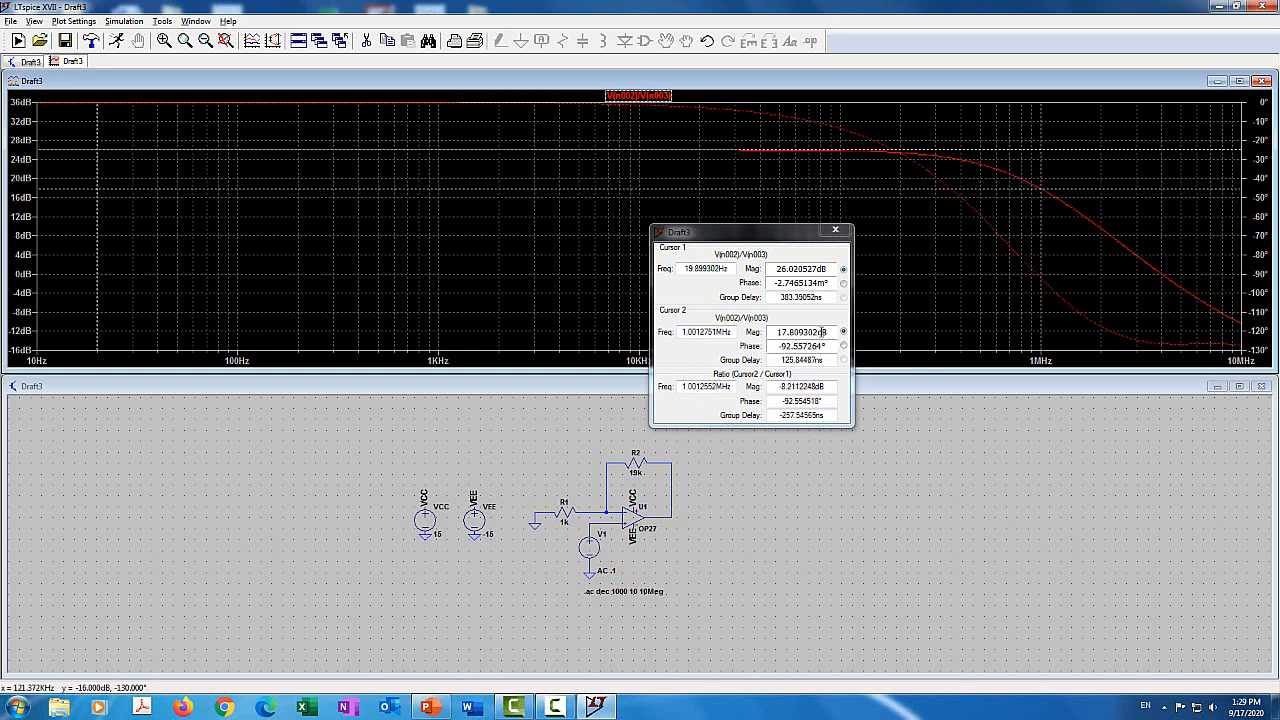
drag(829, 331, 776, 332)
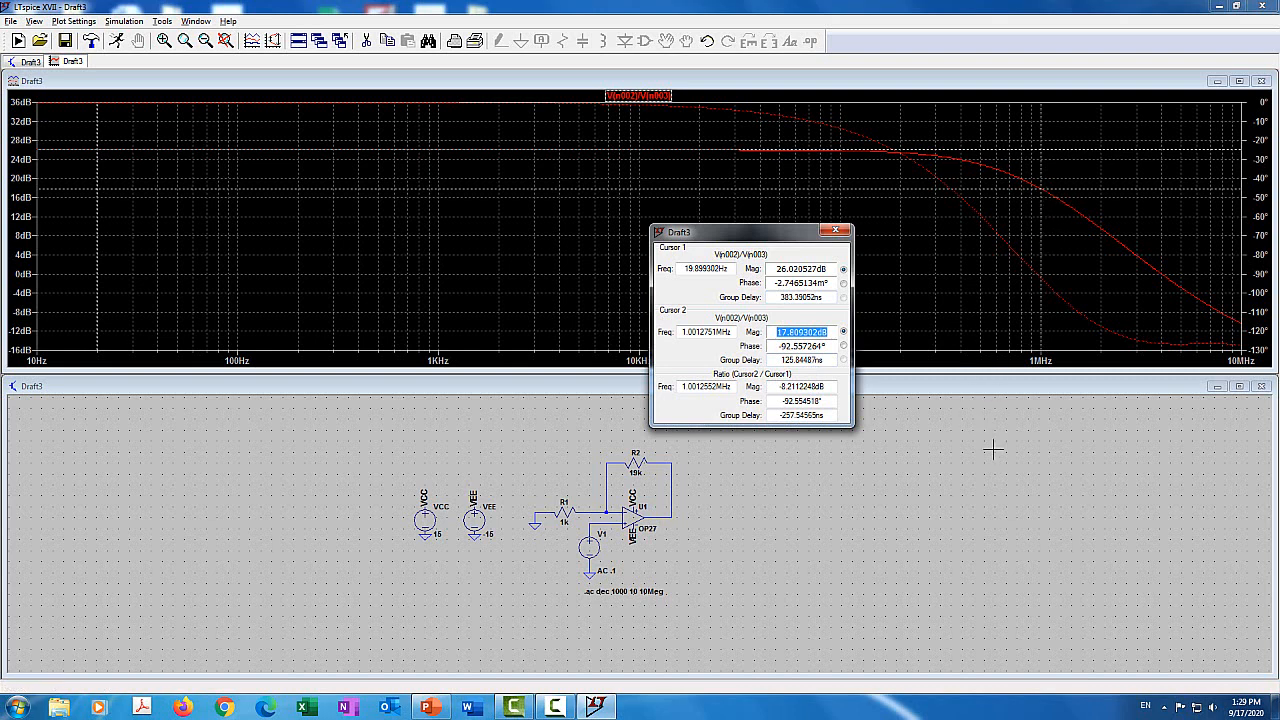
click(834, 231)
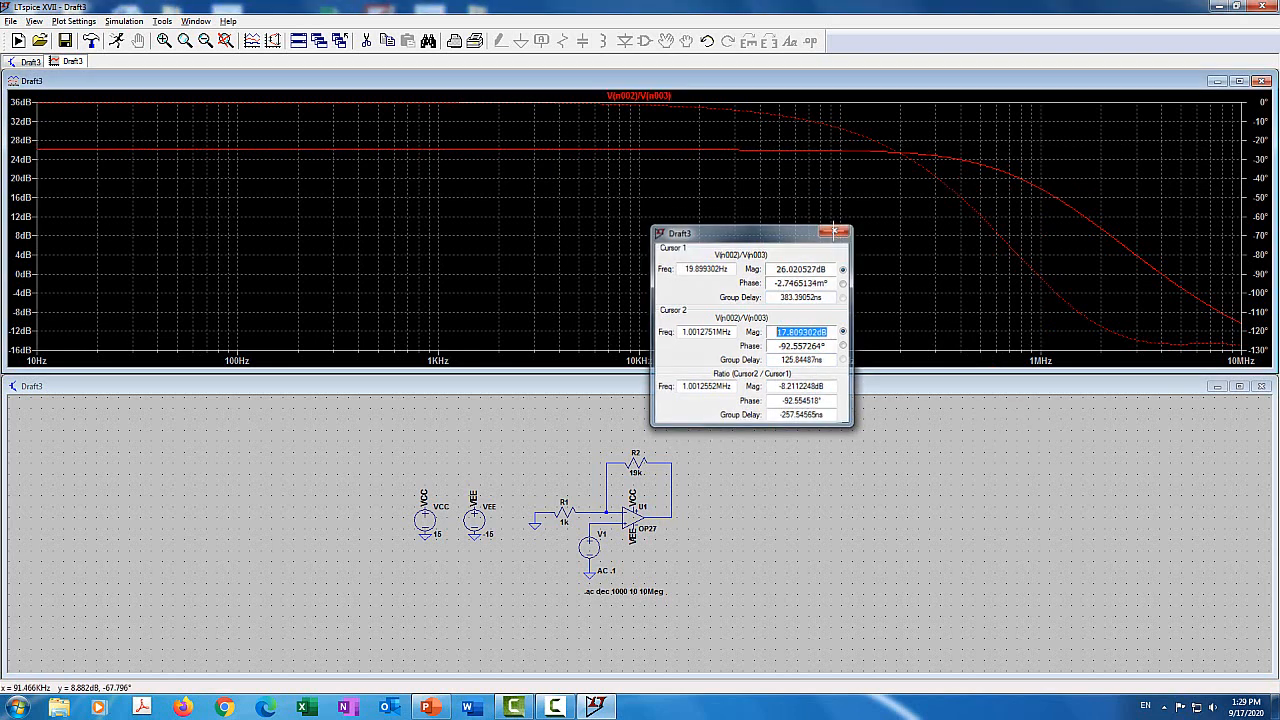
Step: Close the AC waveform window and maximize the schematic
click(1262, 84)
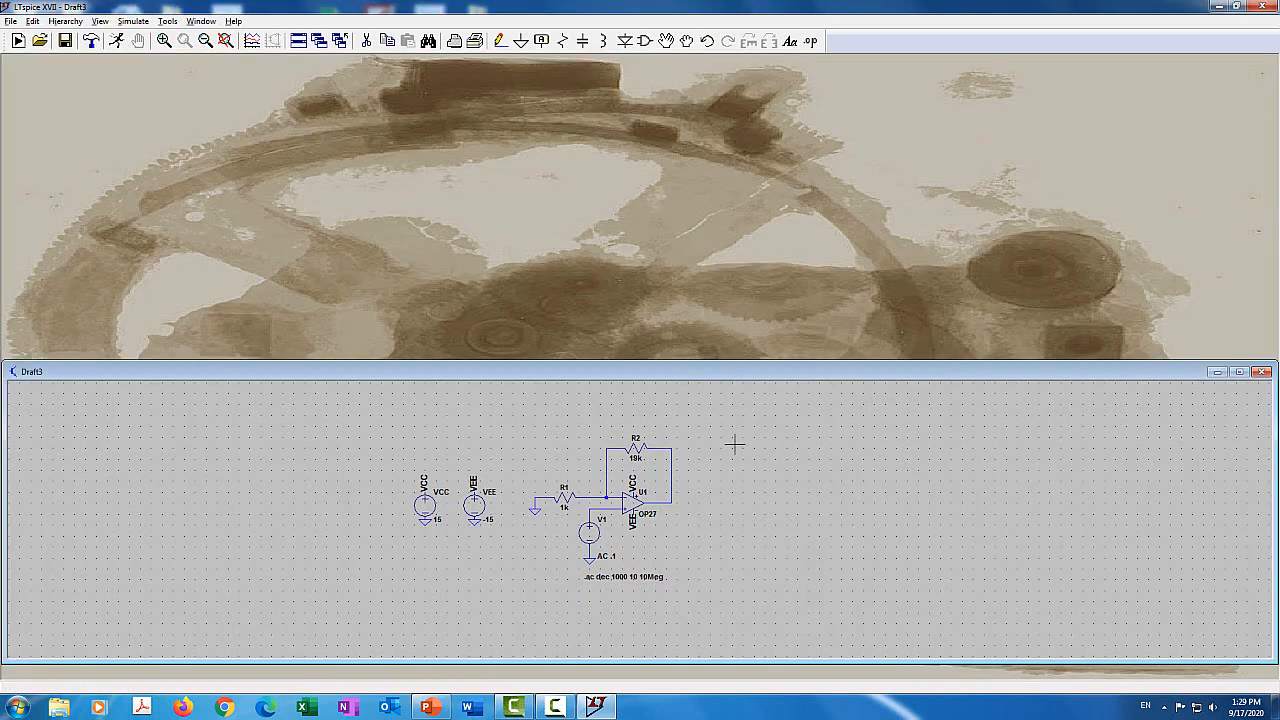
drag(757, 385, 760, 175)
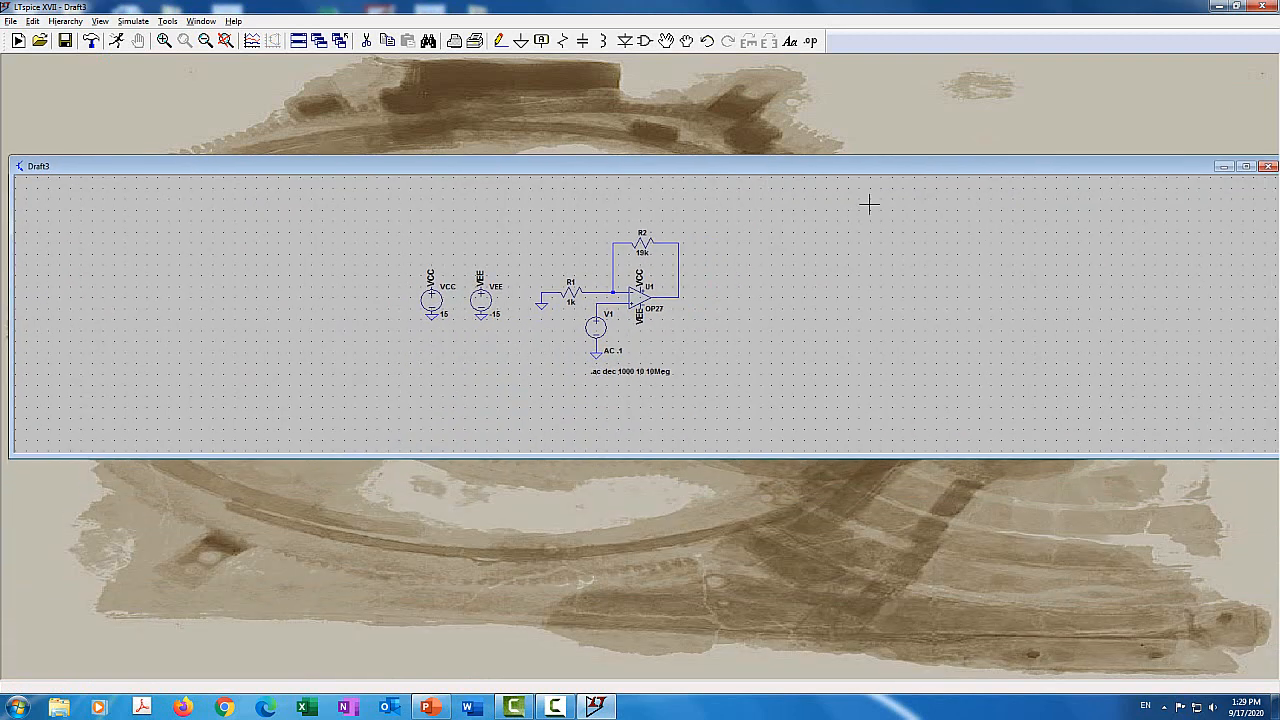
click(1245, 167)
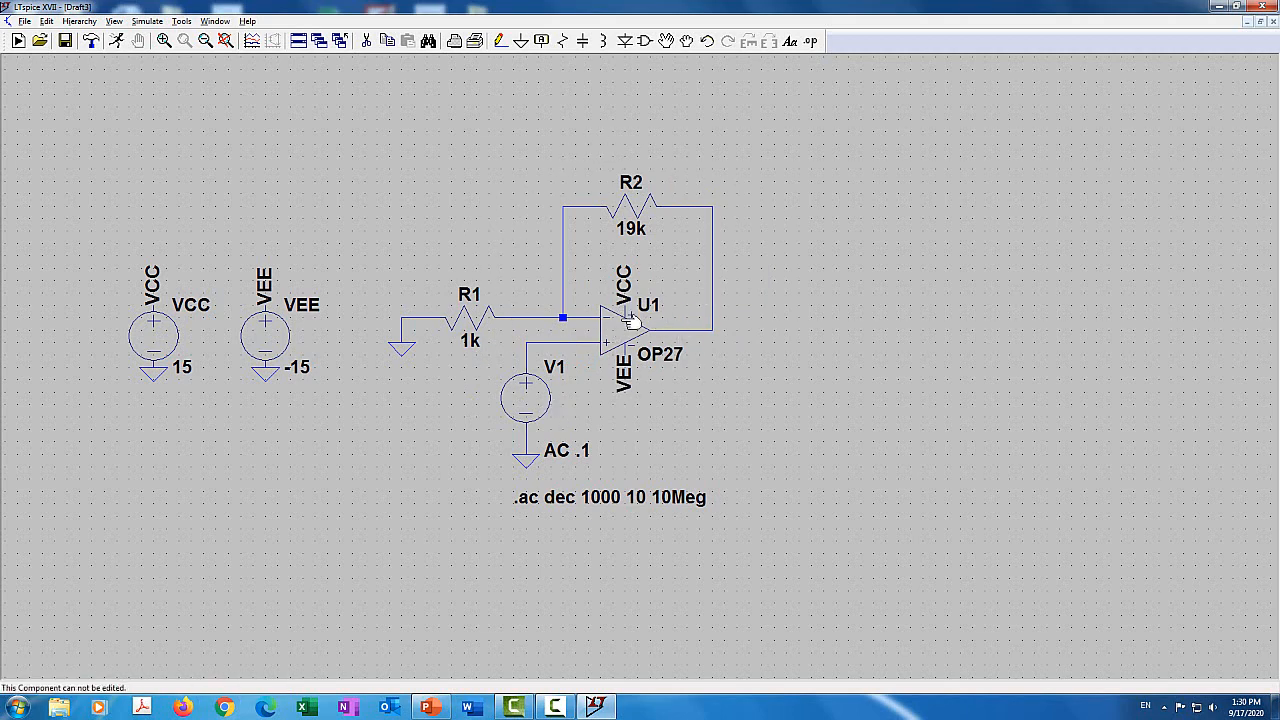
Step: Run the AC analysis and plot the voltages at the op-amp's output, inverting input and non-inverting input
click(126, 39)
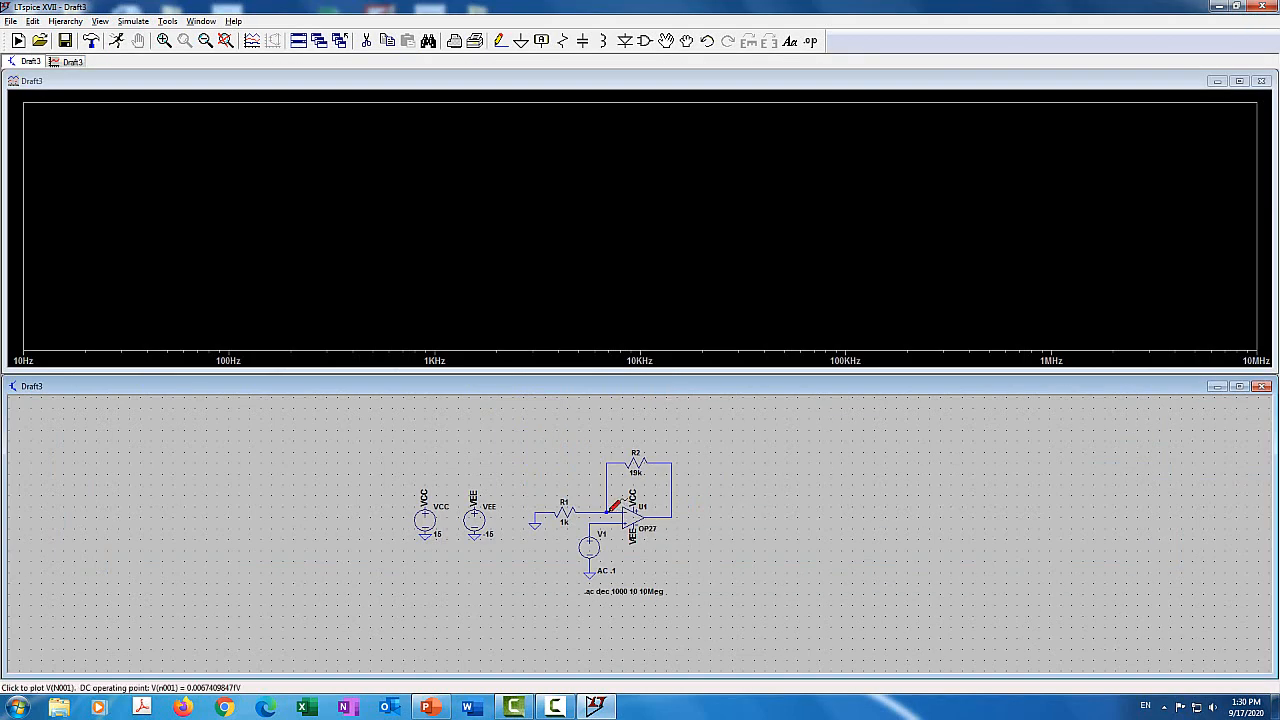
click(661, 514)
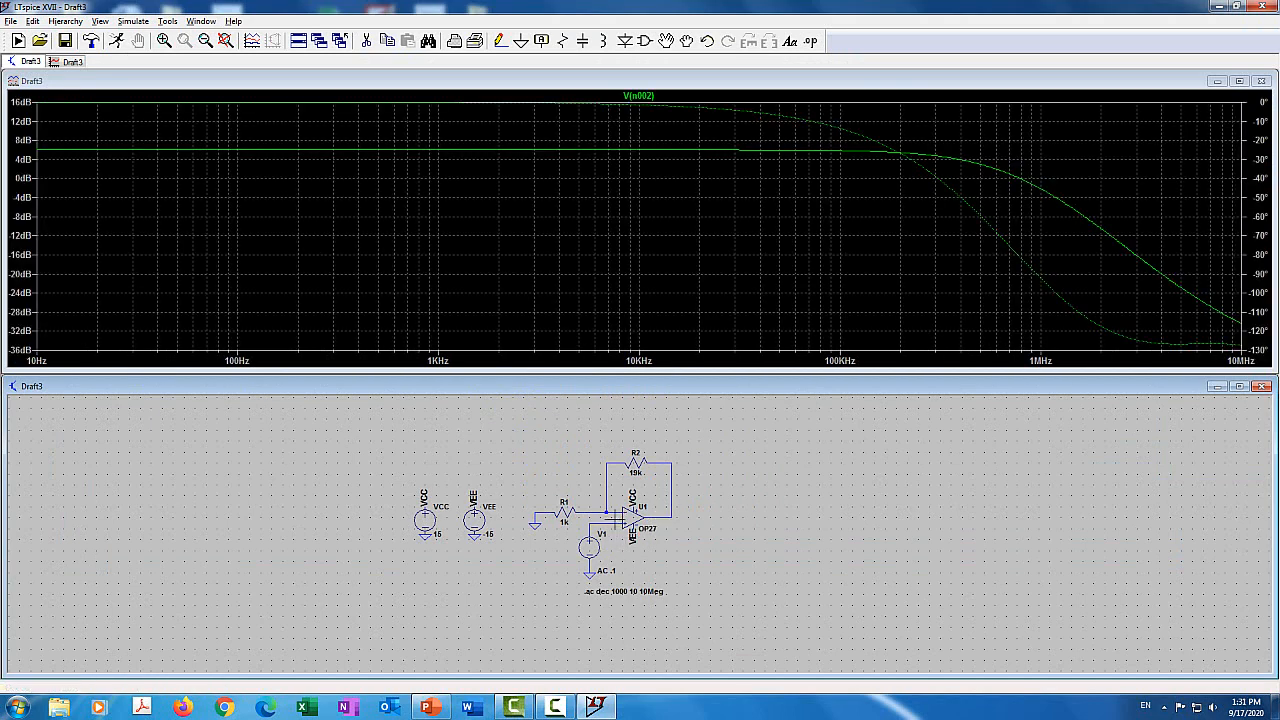
click(616, 509)
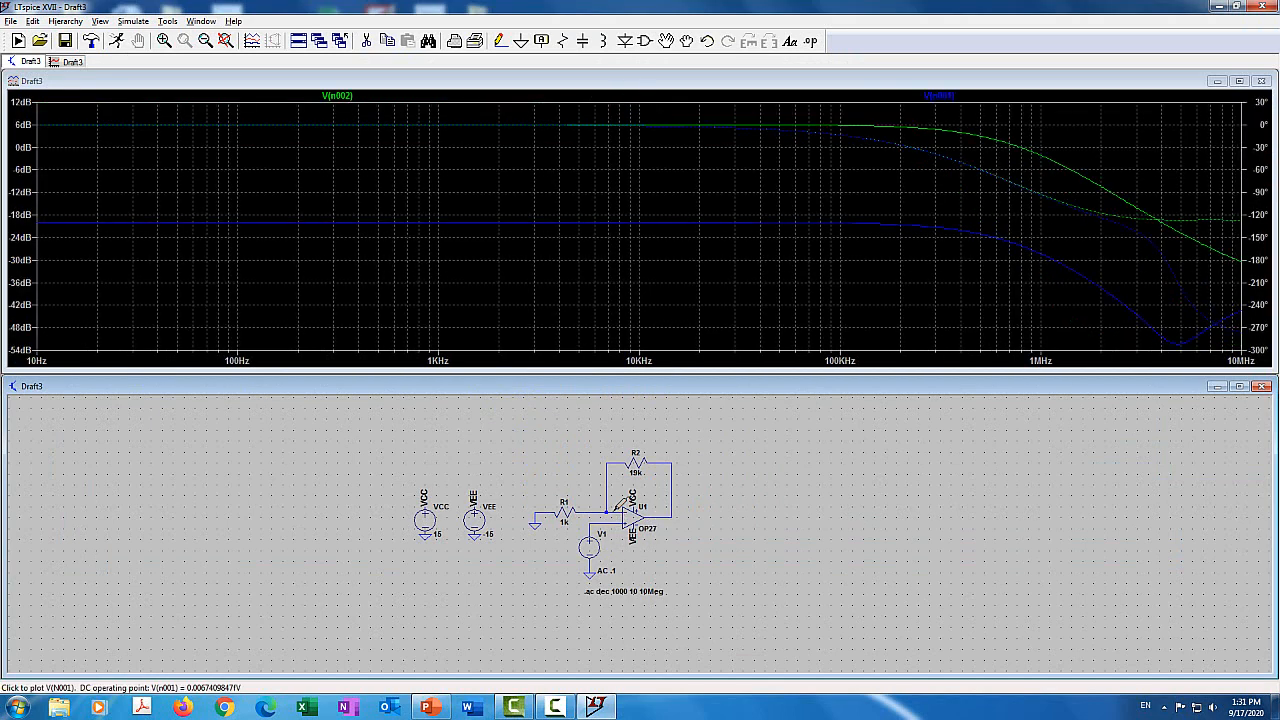
click(620, 517)
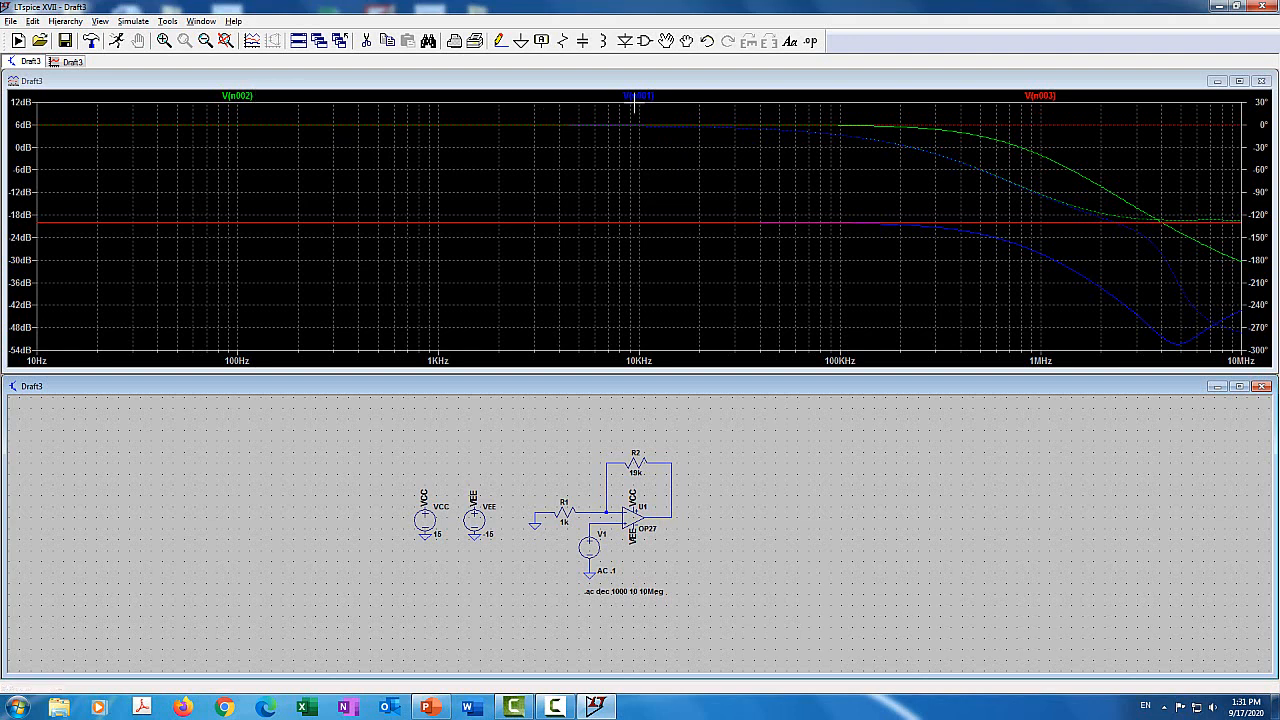
Step: Change the output trace's expression to V(n002)/(V(n003)-V(n001)) and delete the separate V(n001) and V(n003) traces
right_click(252, 97)
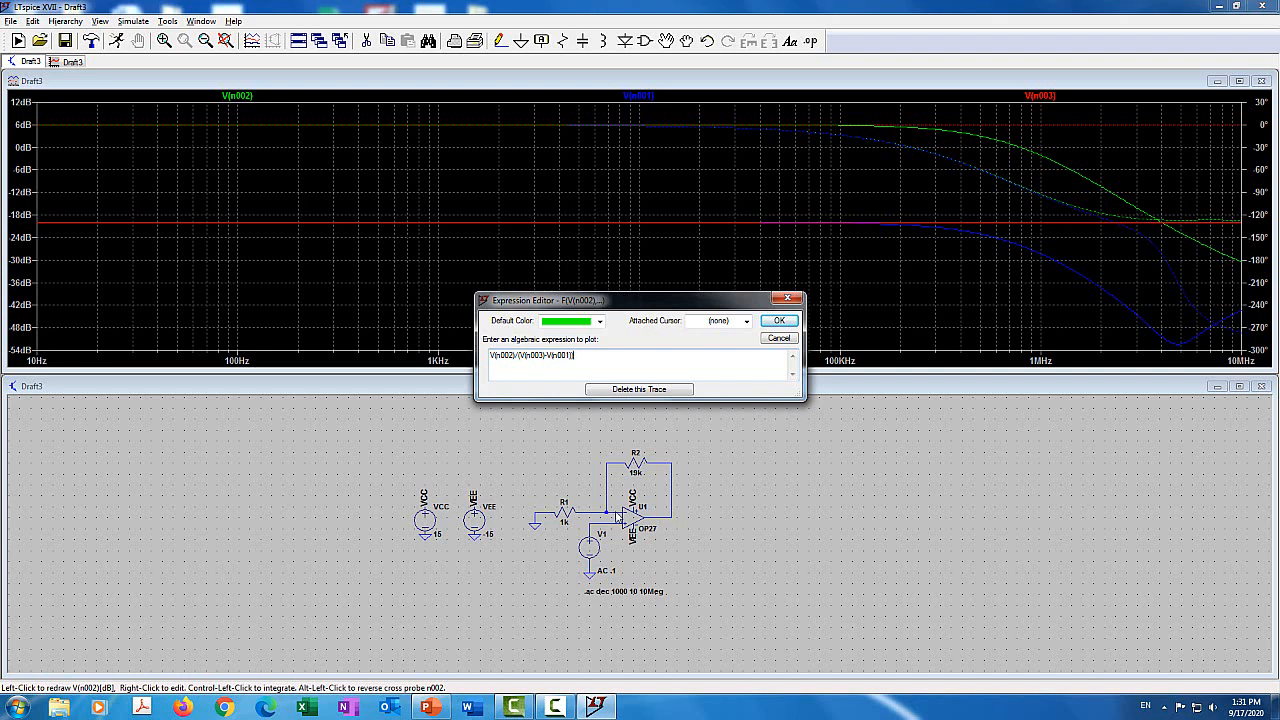
click(779, 322)
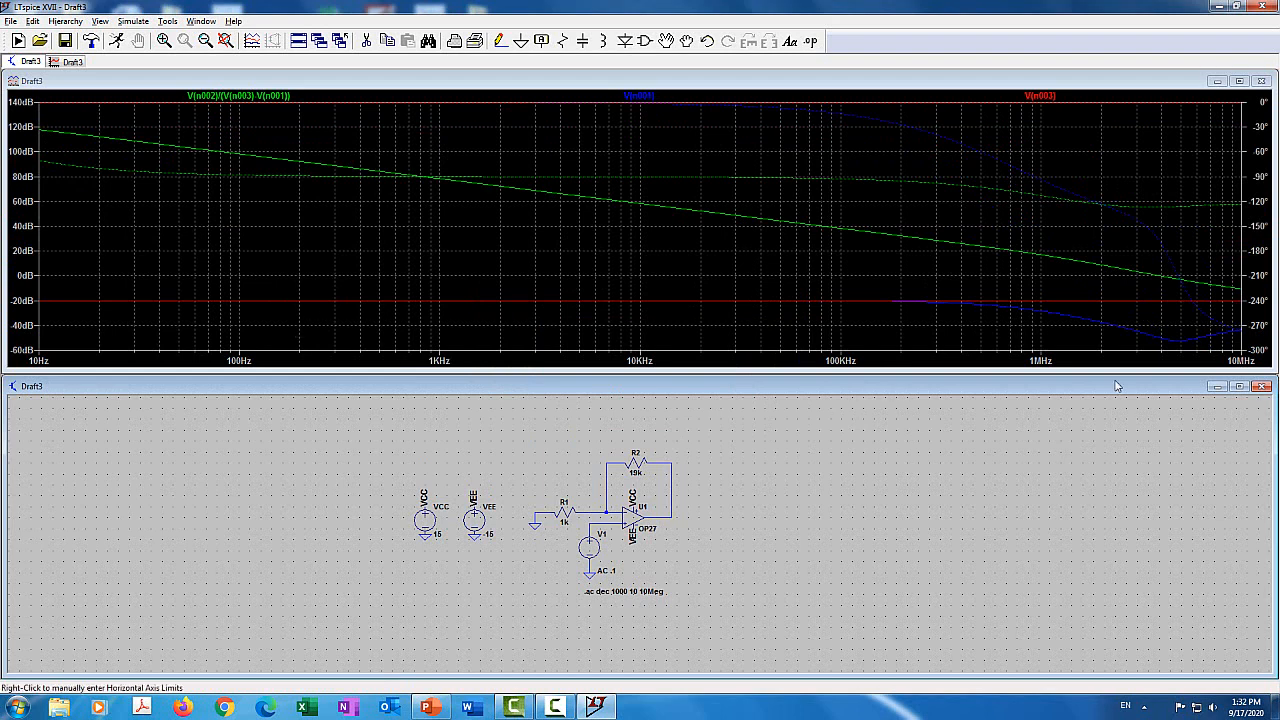
click(1040, 84)
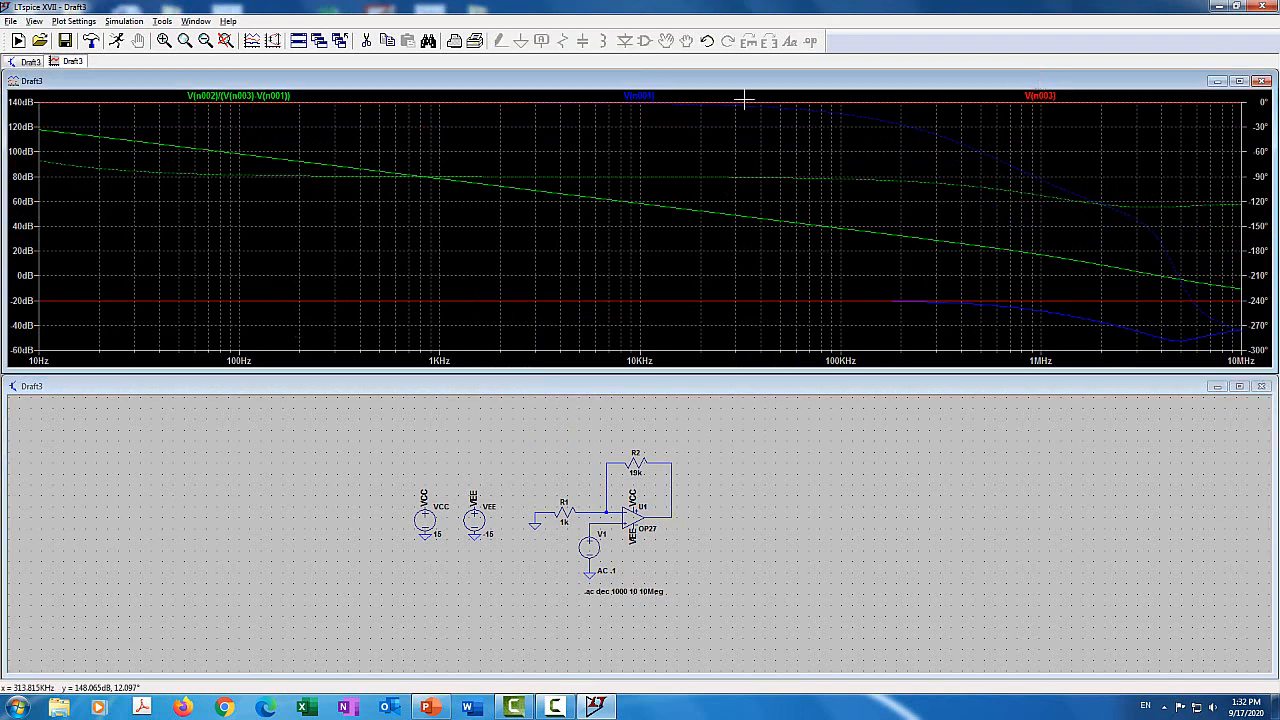
click(366, 44)
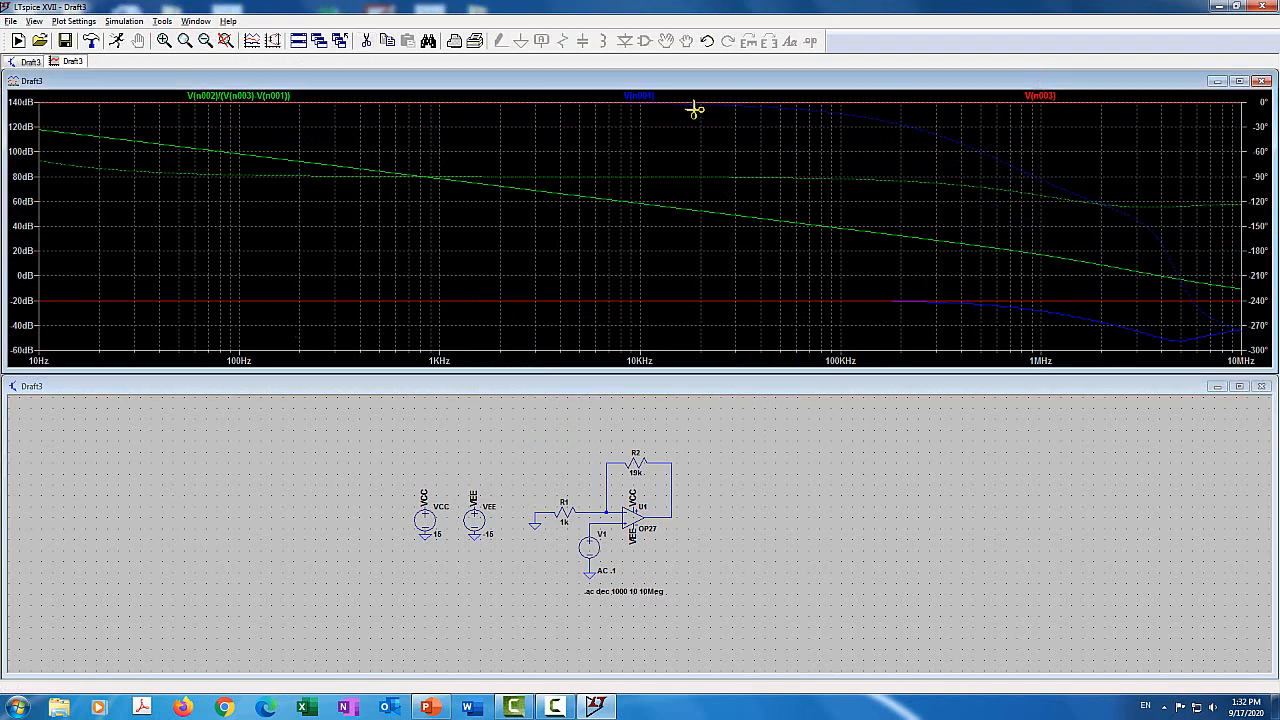
click(642, 96)
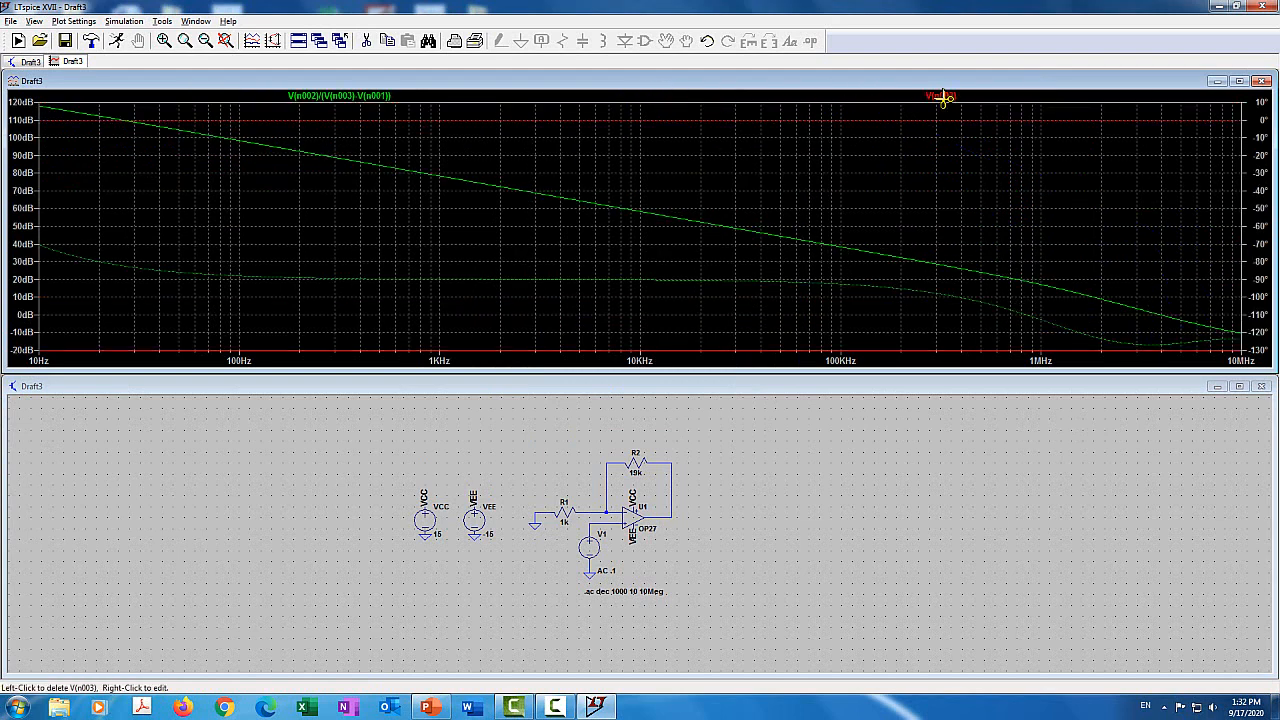
click(942, 97)
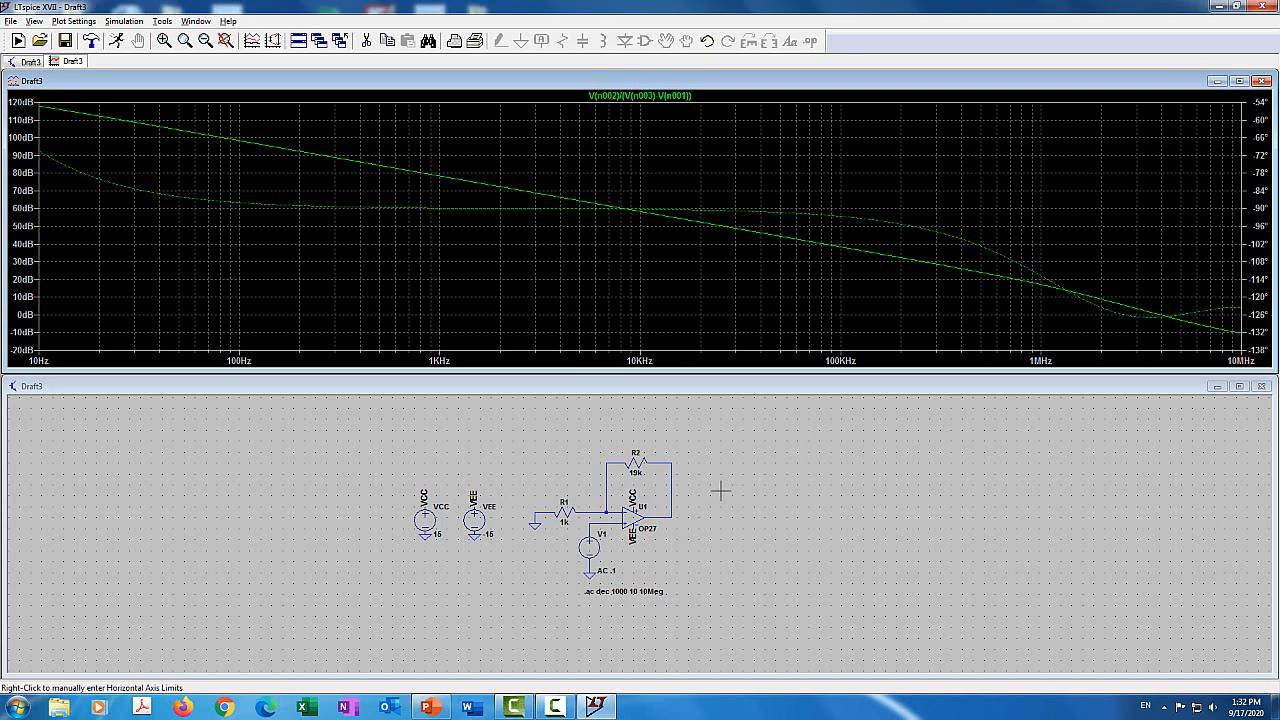
Step: Plot the amplifier's output again as a second trace, colour it red and set its expression to V(n002)/V(n003)
drag(660, 535, 667, 508)
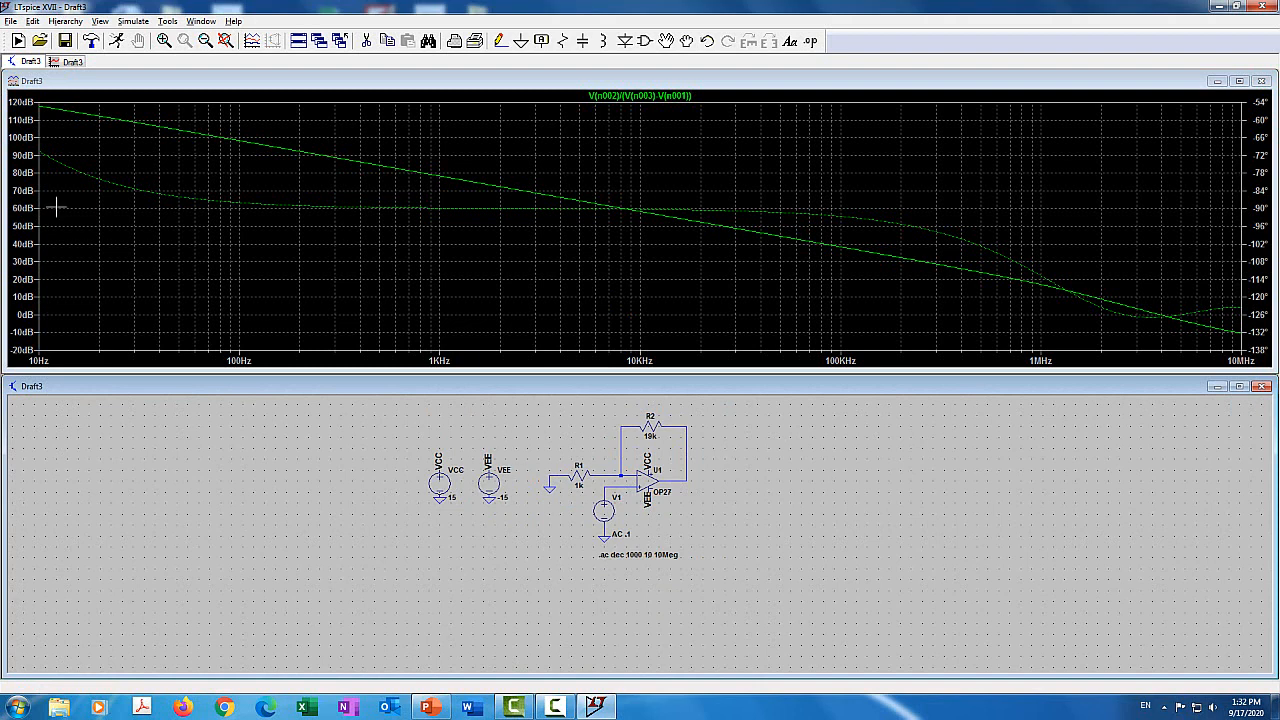
click(193, 43)
drag(628, 448, 686, 517)
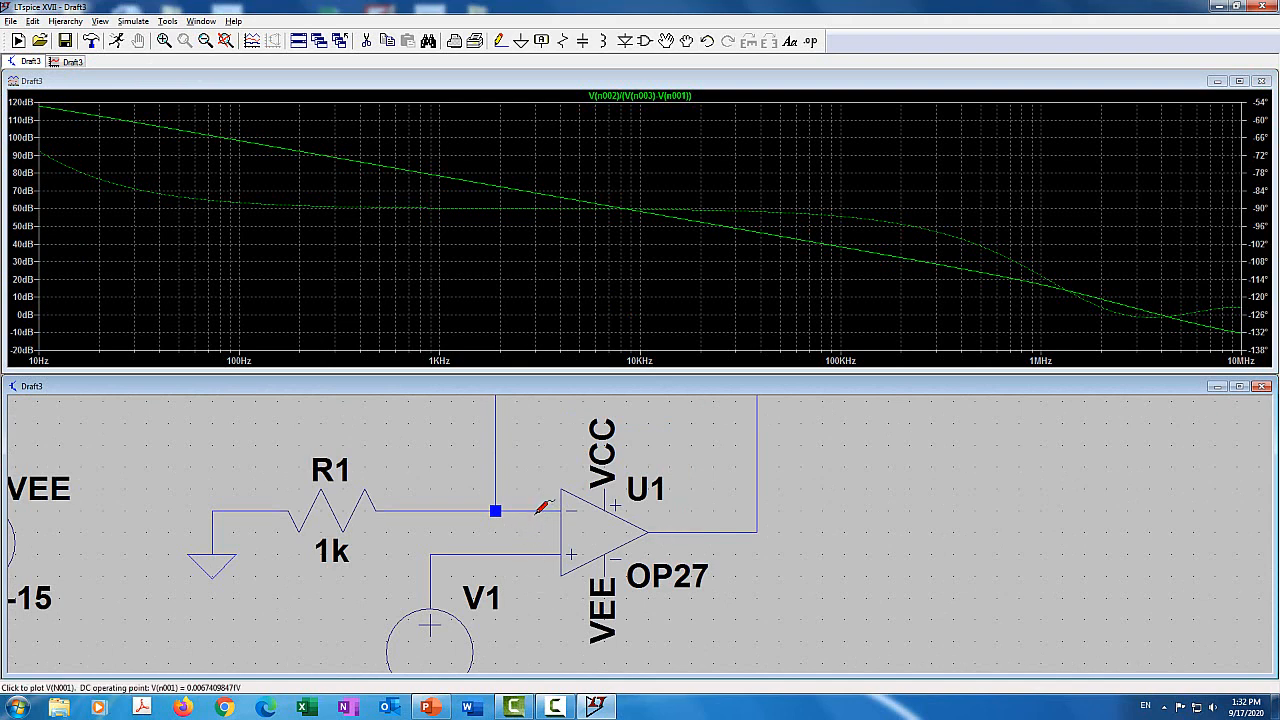
drag(522, 430, 610, 428)
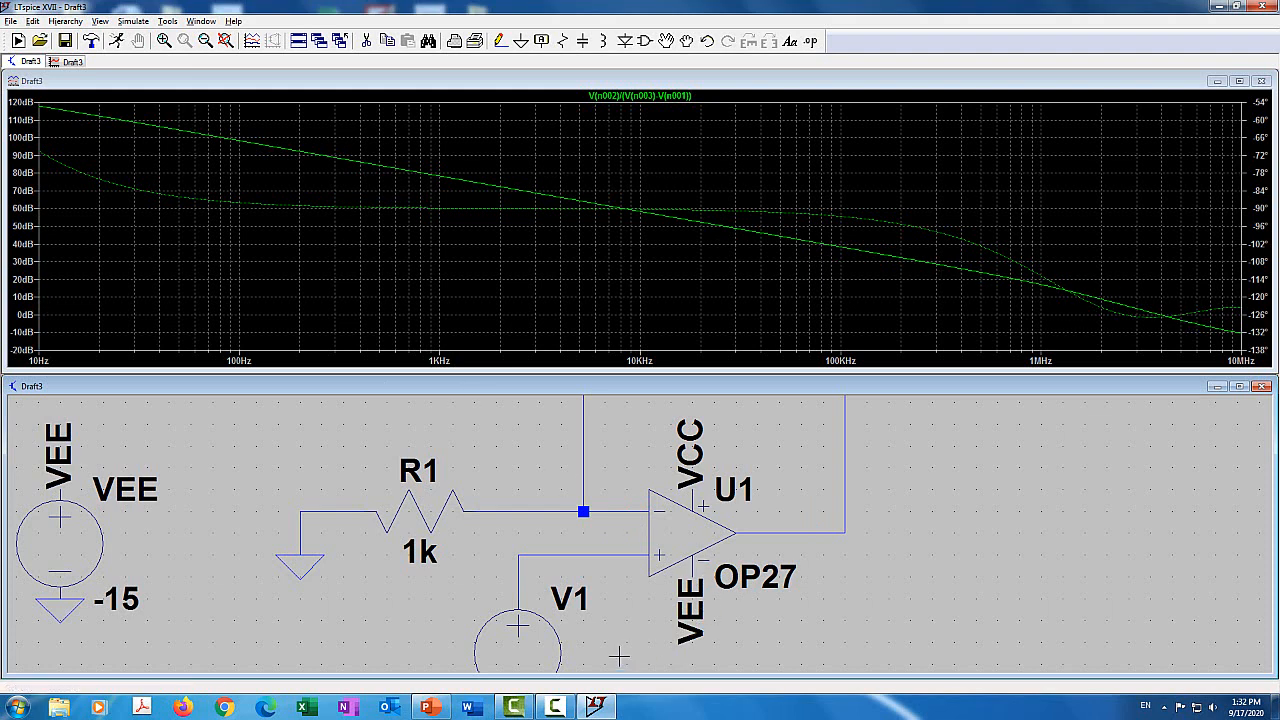
click(841, 527)
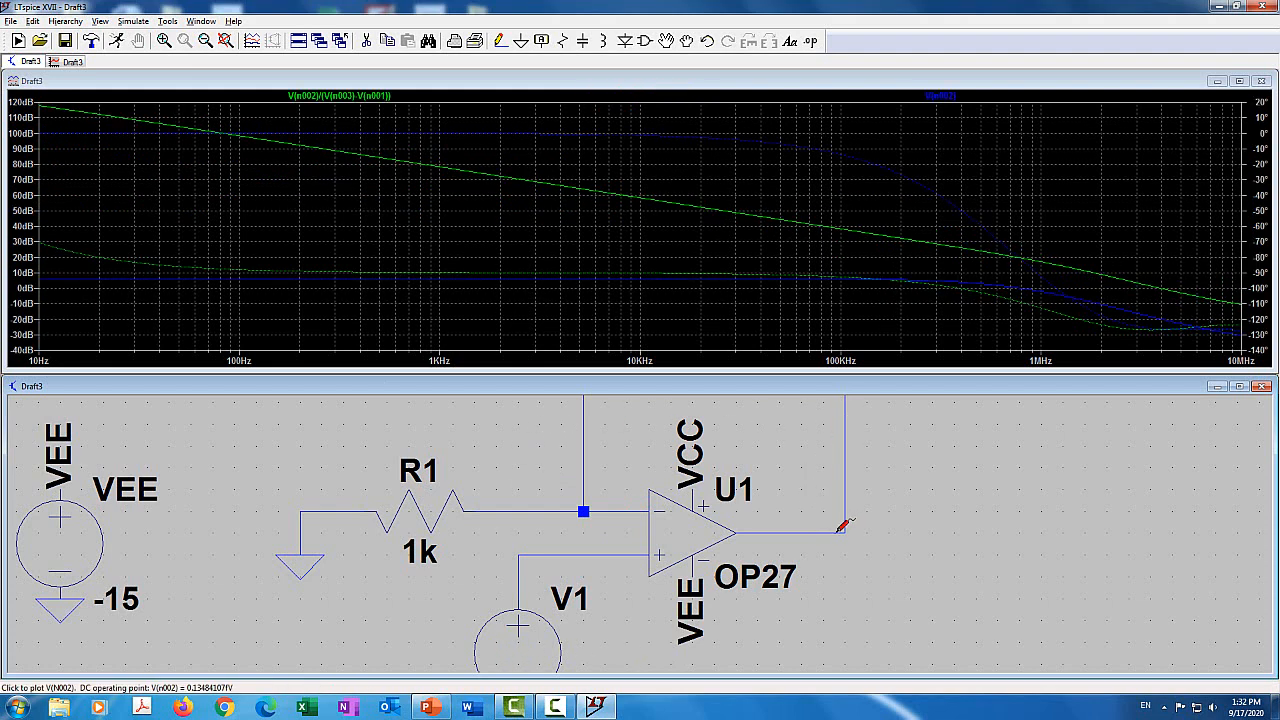
right_click(940, 96)
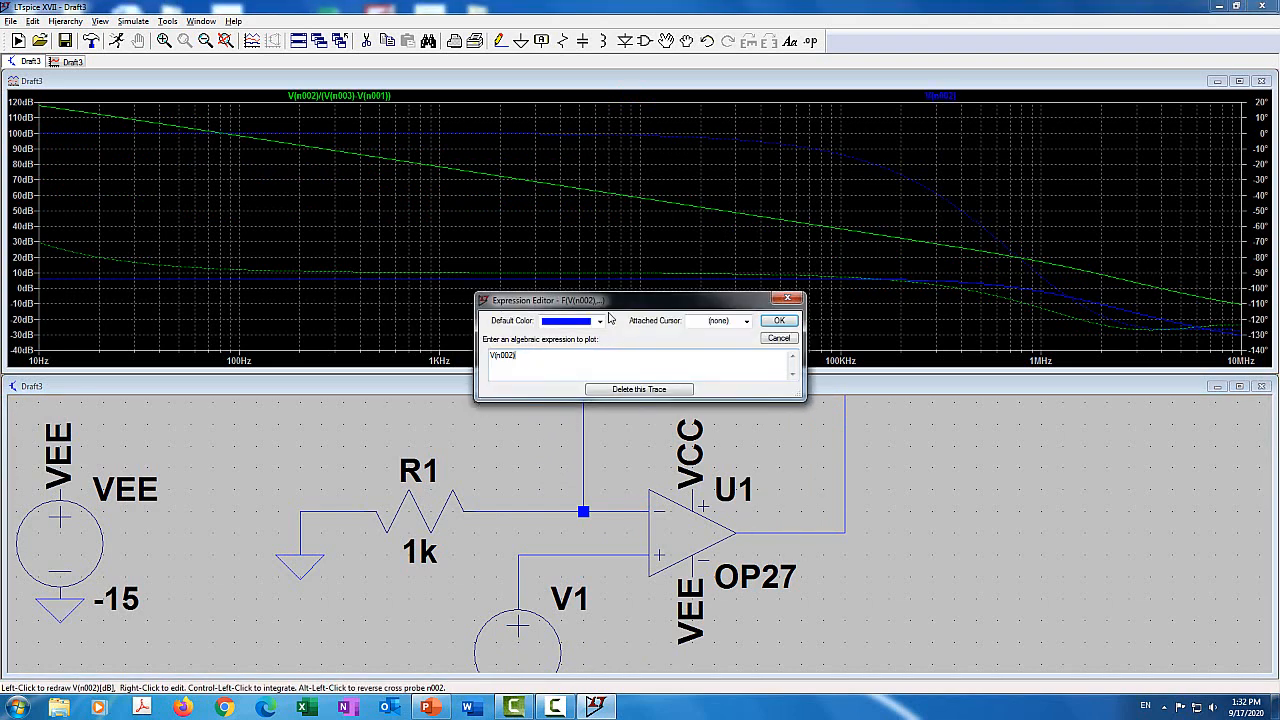
click(600, 321)
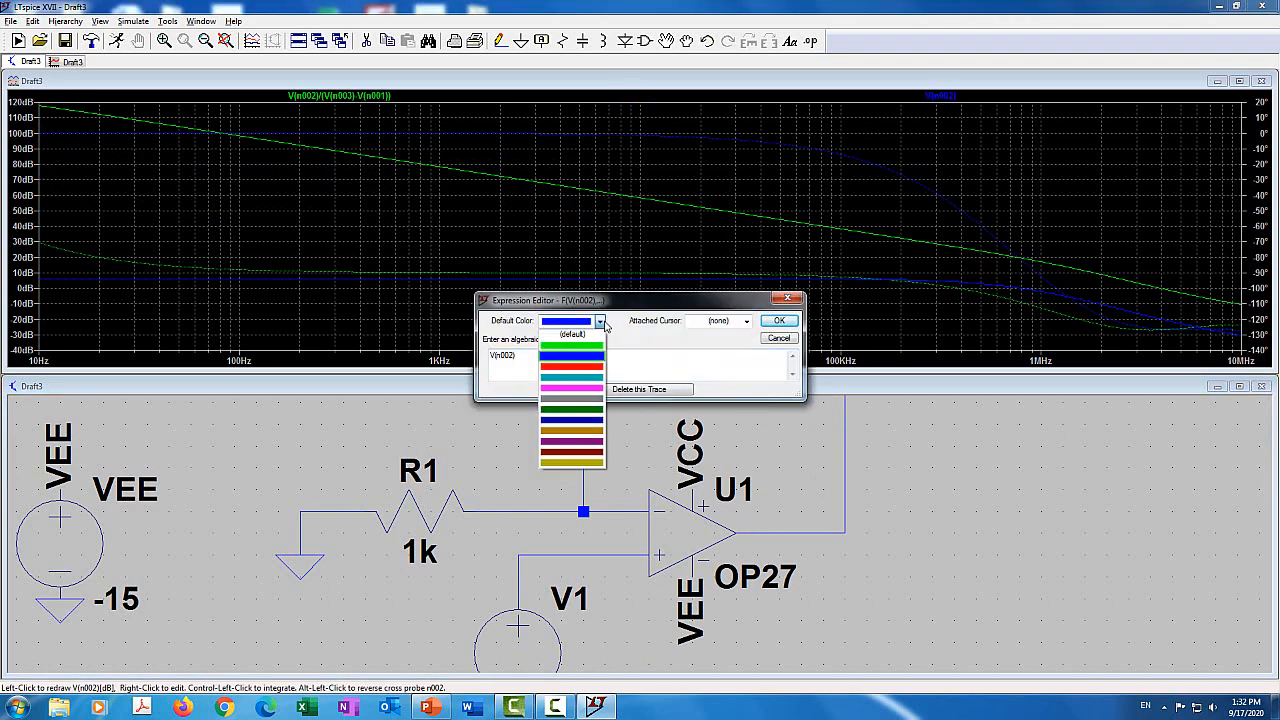
click(572, 368)
click(525, 357)
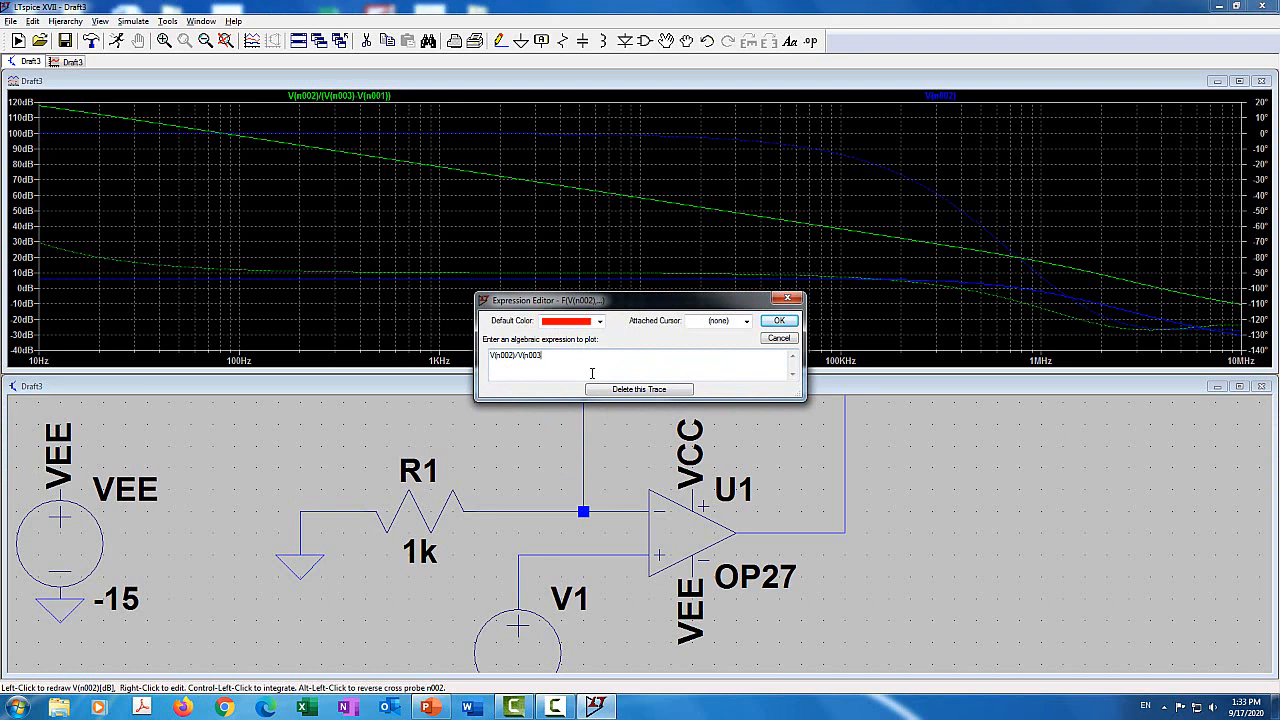
key(Return)
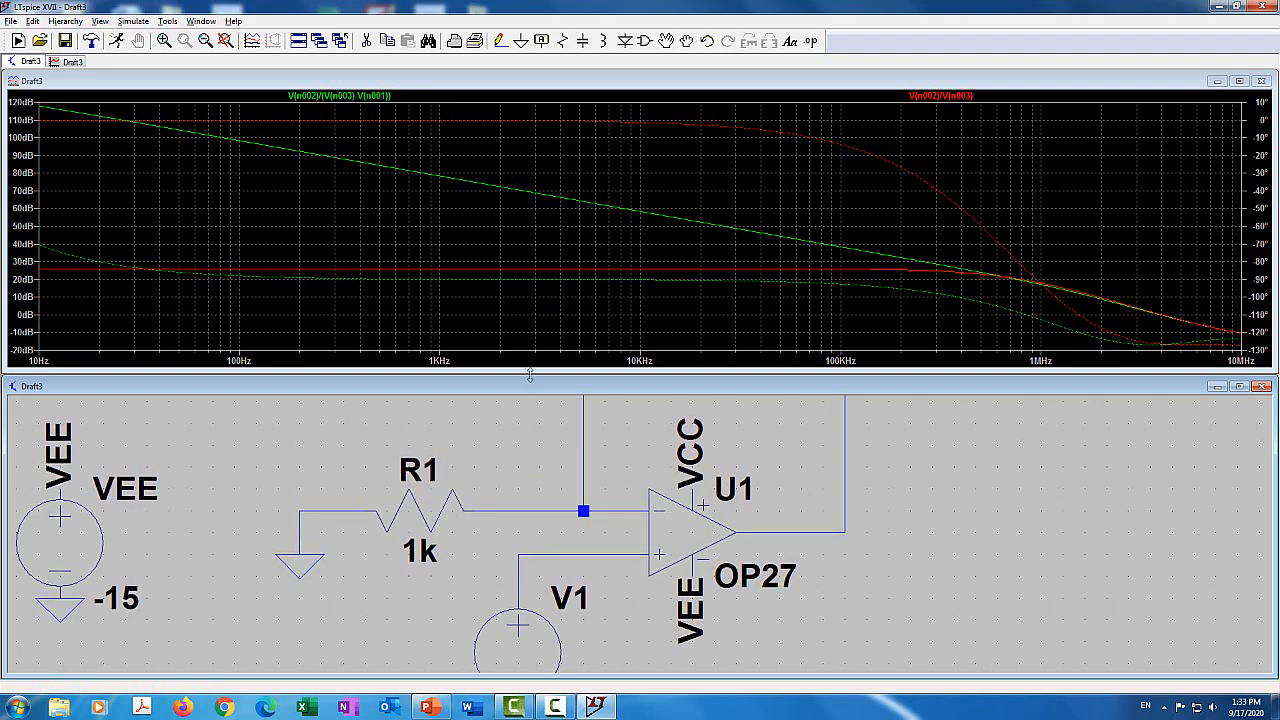
Step: Close the AC waveform window and delete the .ac directive from the maximized schematic
click(226, 41)
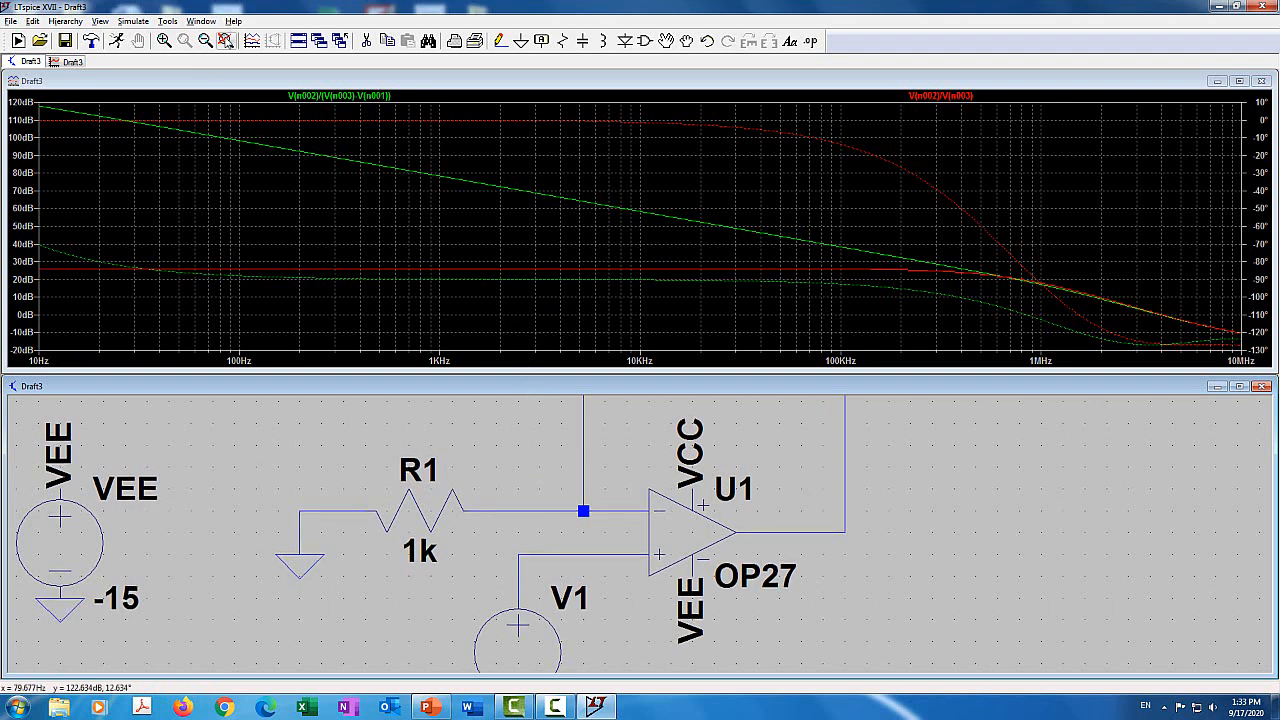
click(205, 41)
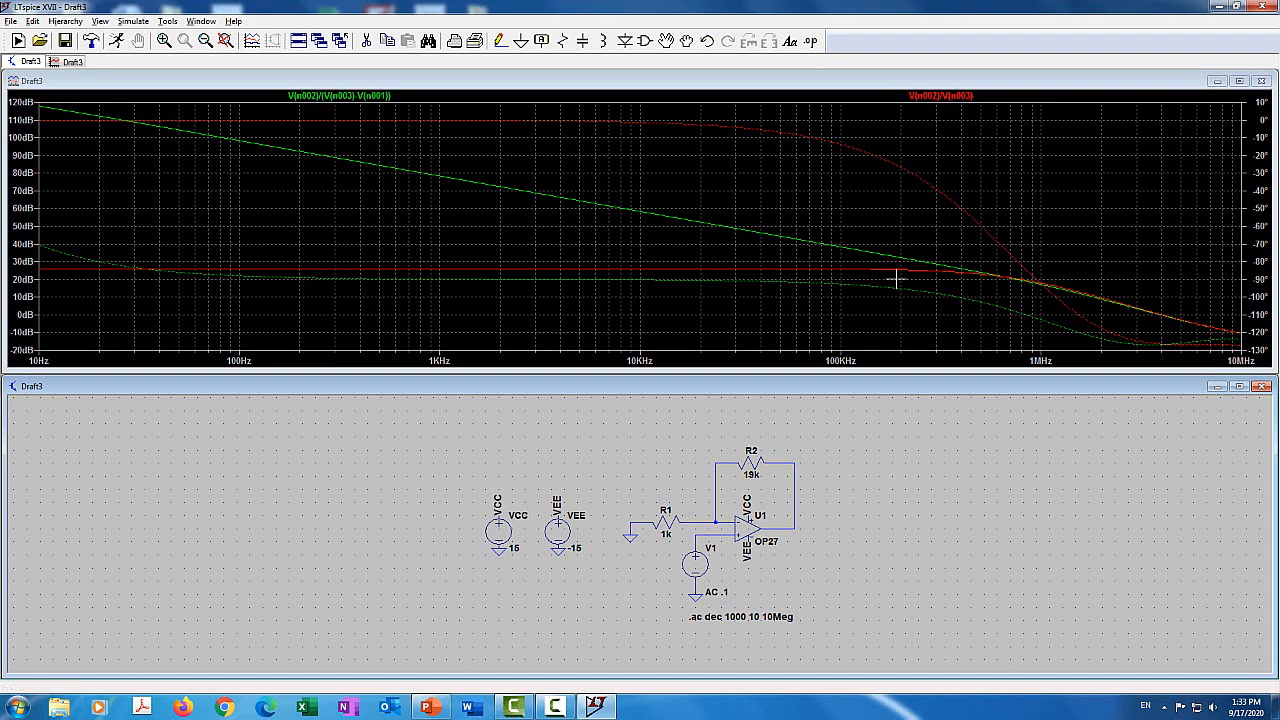
click(1040, 320)
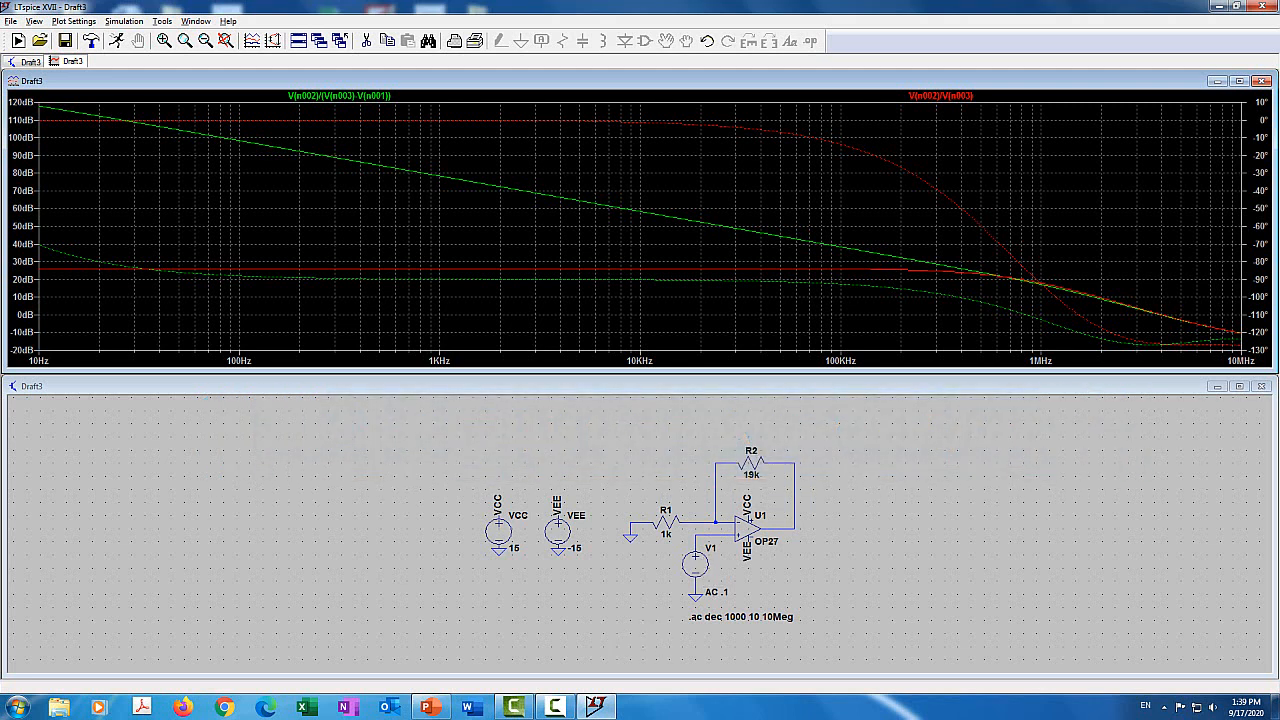
click(1262, 80)
click(1239, 371)
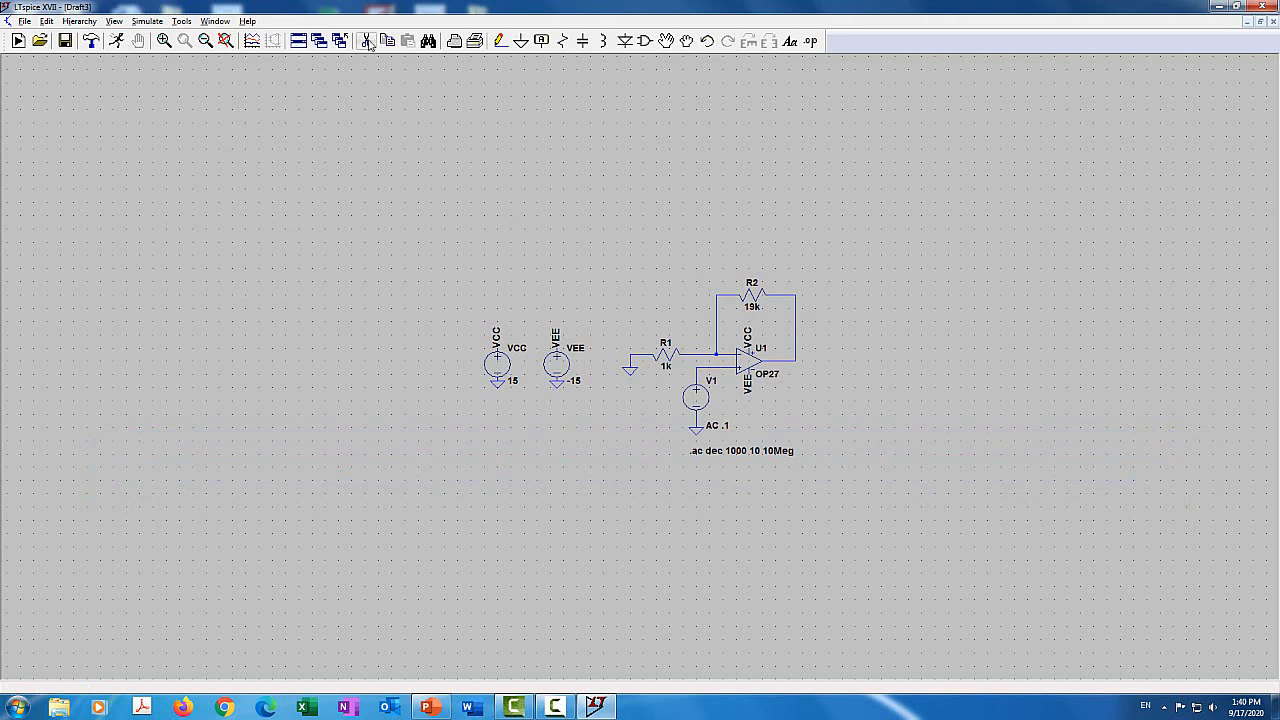
click(755, 452)
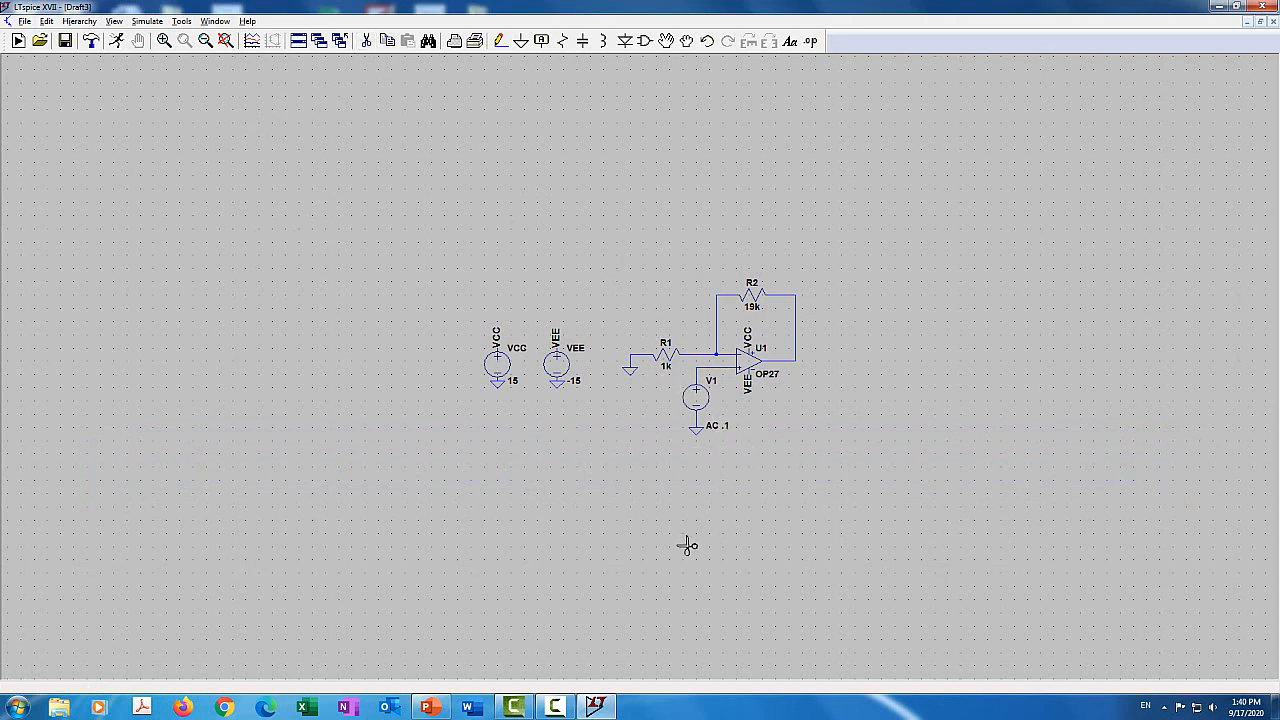
key(Escape)
Step: Set source V1 to a sine with 0 V offset, .5 V amplitude and 100k frequency, and clear its AC amplitude
right_click(706, 397)
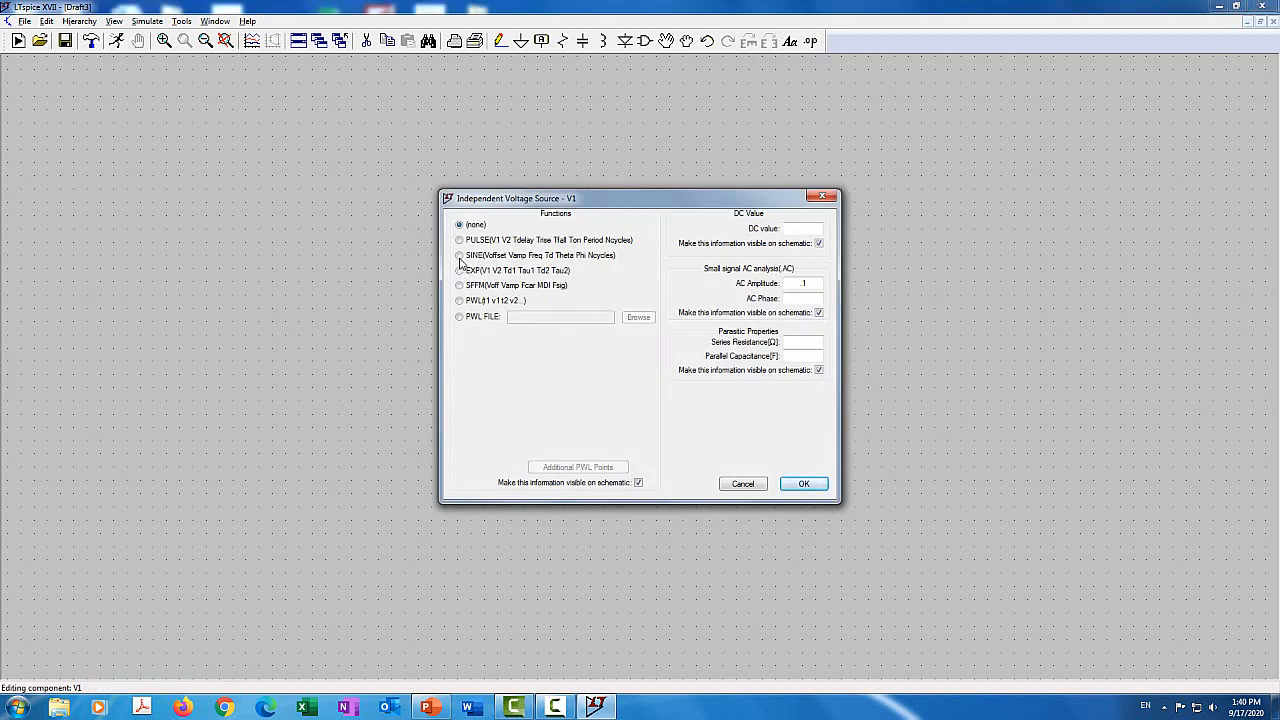
click(459, 255)
drag(817, 286, 731, 289)
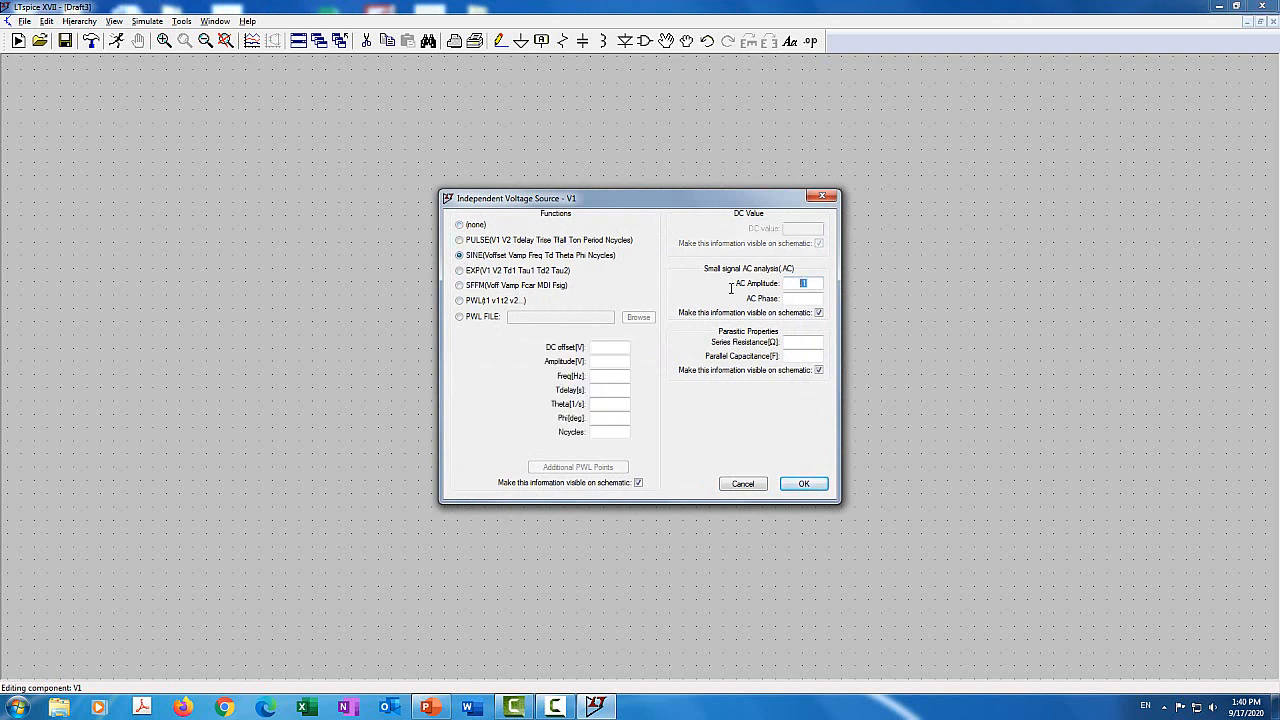
key(Delete)
click(609, 361)
click(619, 375)
text(100k)
key(Return)
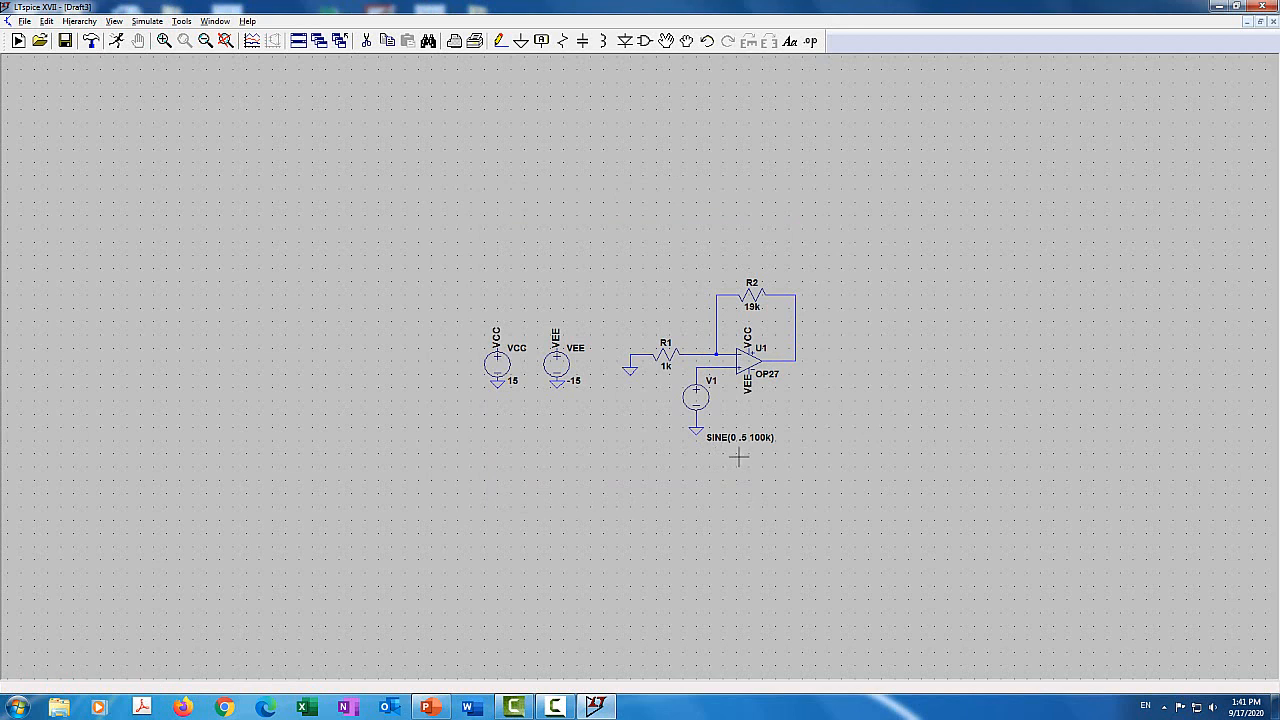
Step: Define a transient analysis with a 200u stop time and 10n maximum timestep, and place its directive below source V1
click(158, 22)
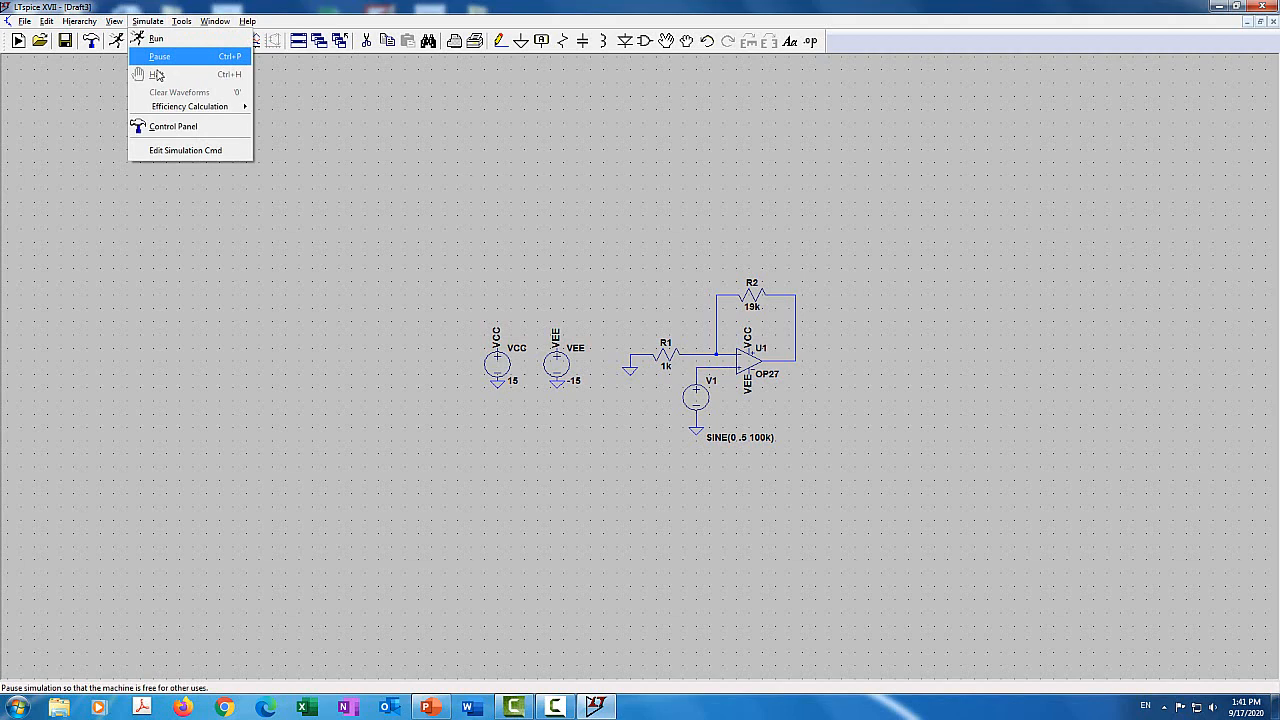
click(185, 150)
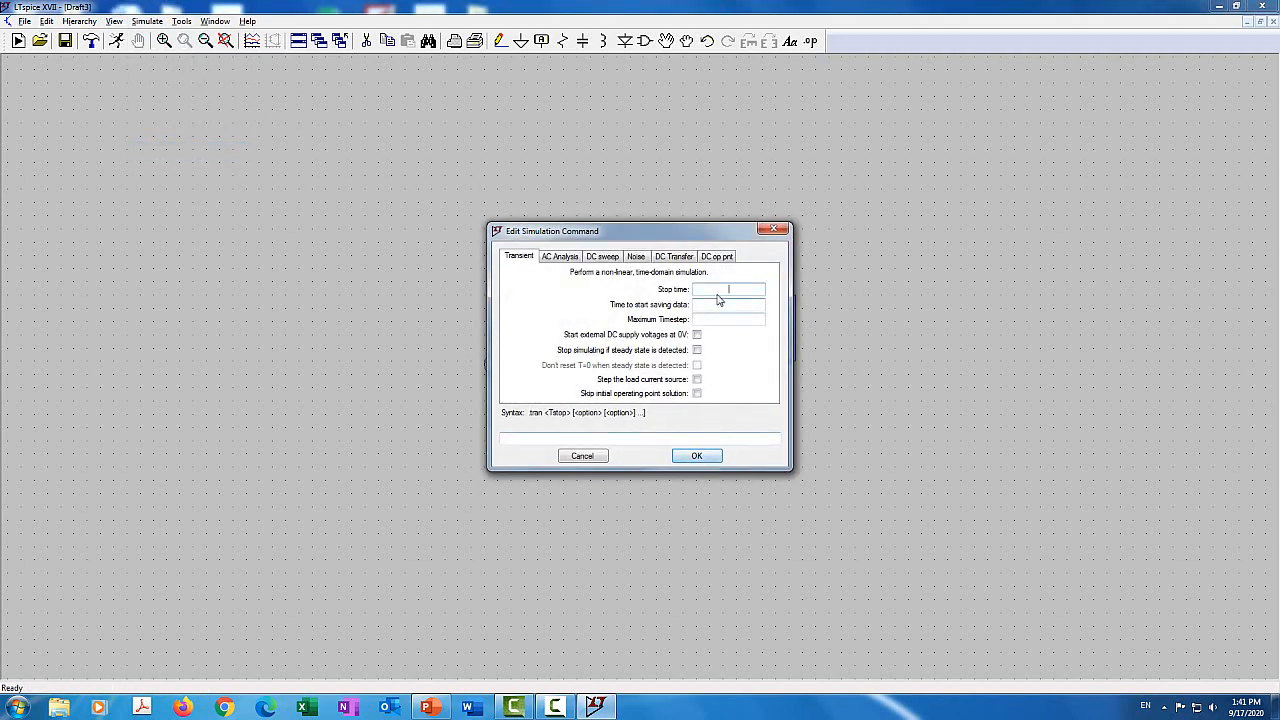
drag(660, 232, 1034, 274)
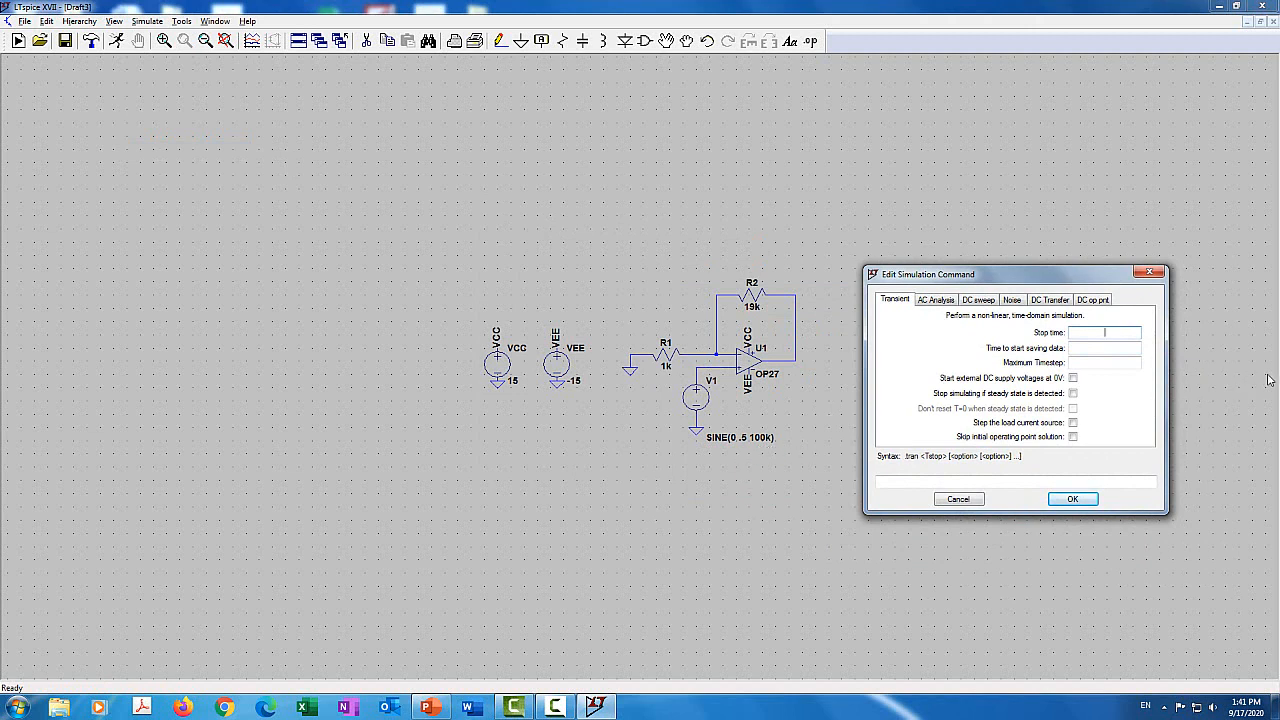
text(200u)
key(Tab)
key(Tab)
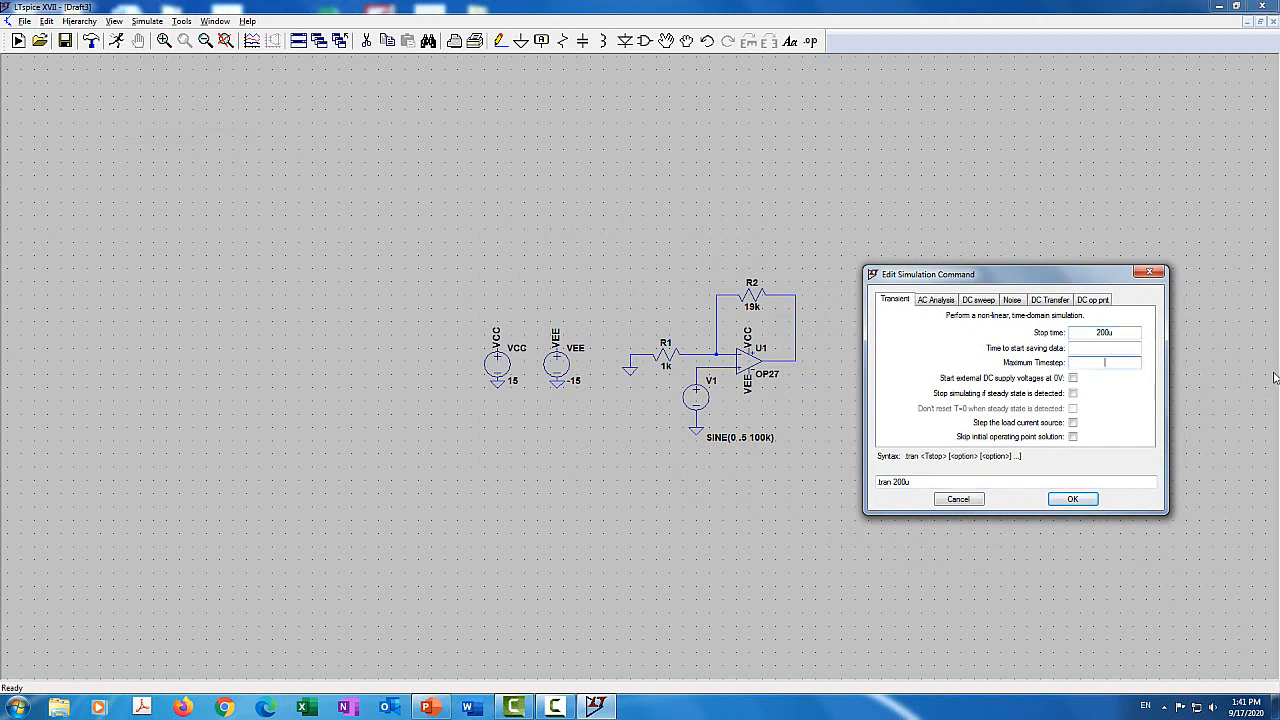
text(10n)
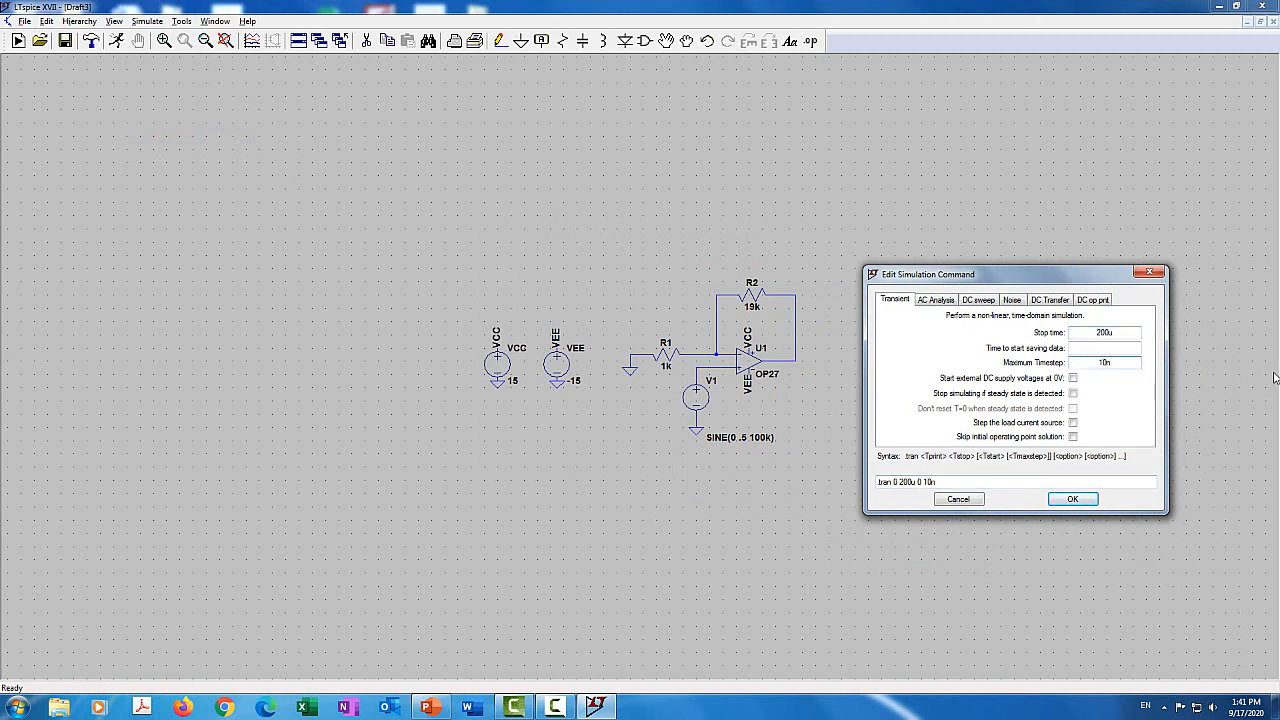
click(1072, 498)
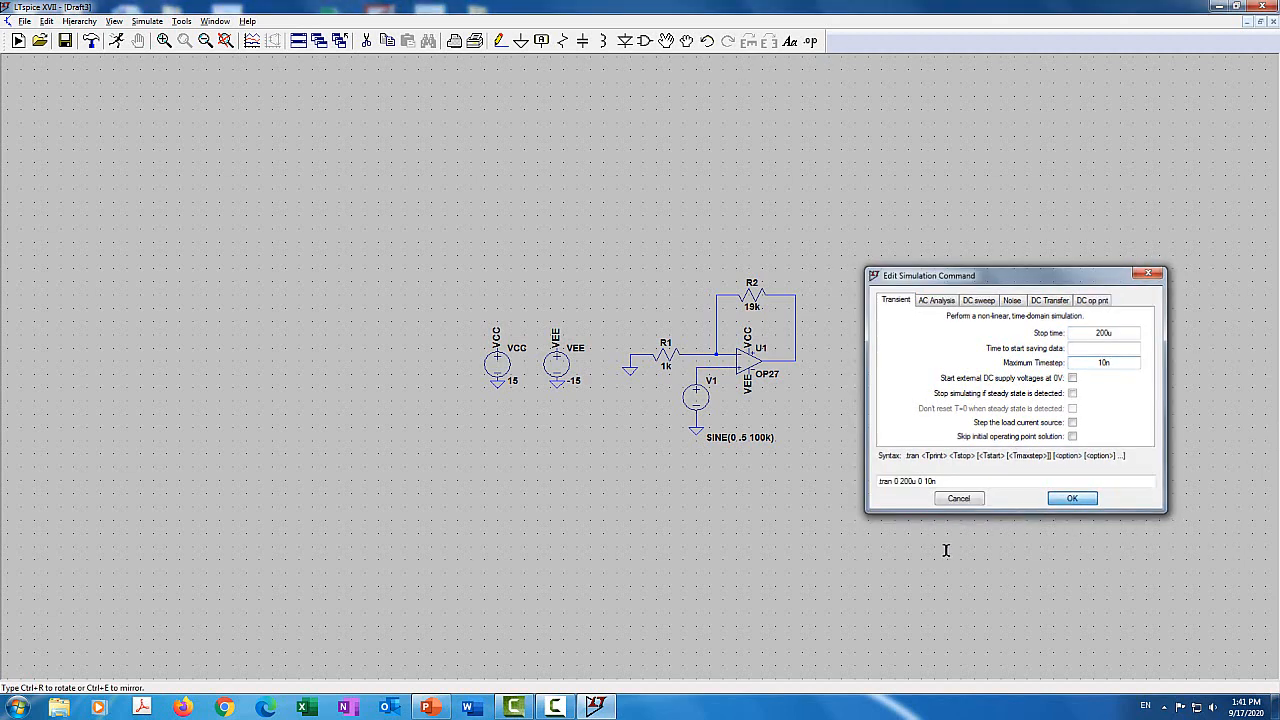
click(680, 463)
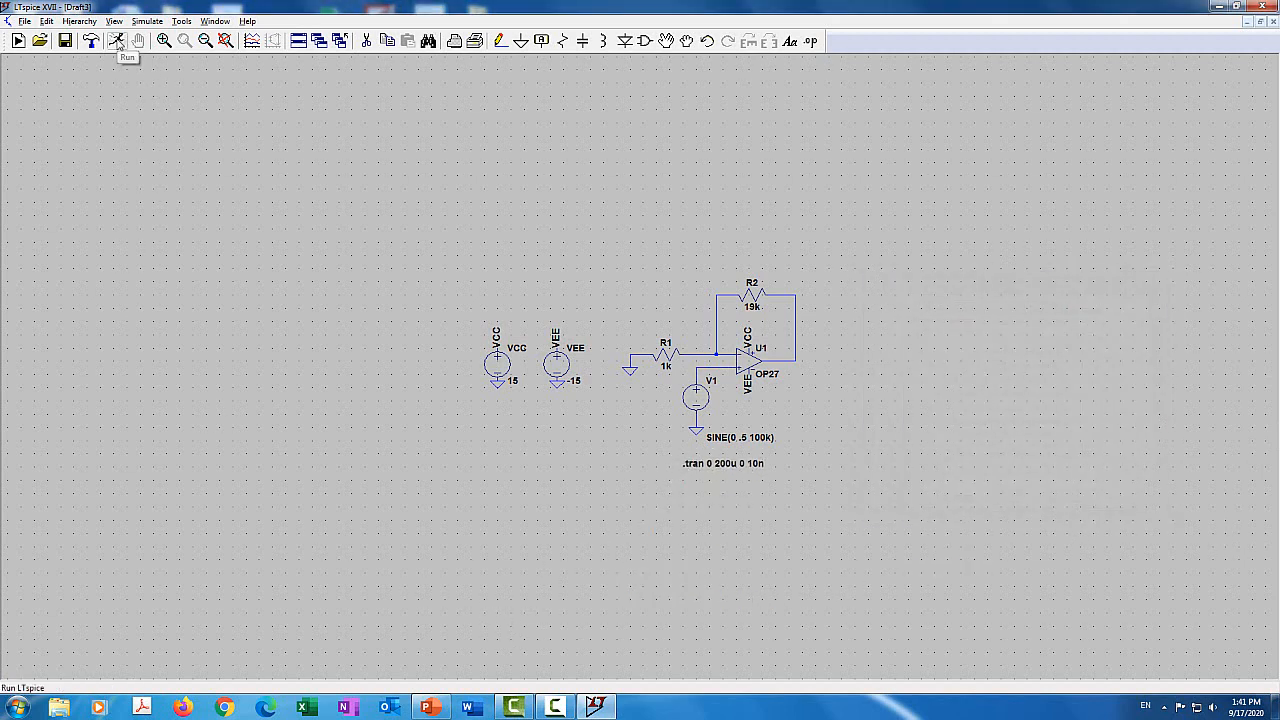
Step: Run the transient simulation and plot the voltage at the amplifier's output
click(116, 38)
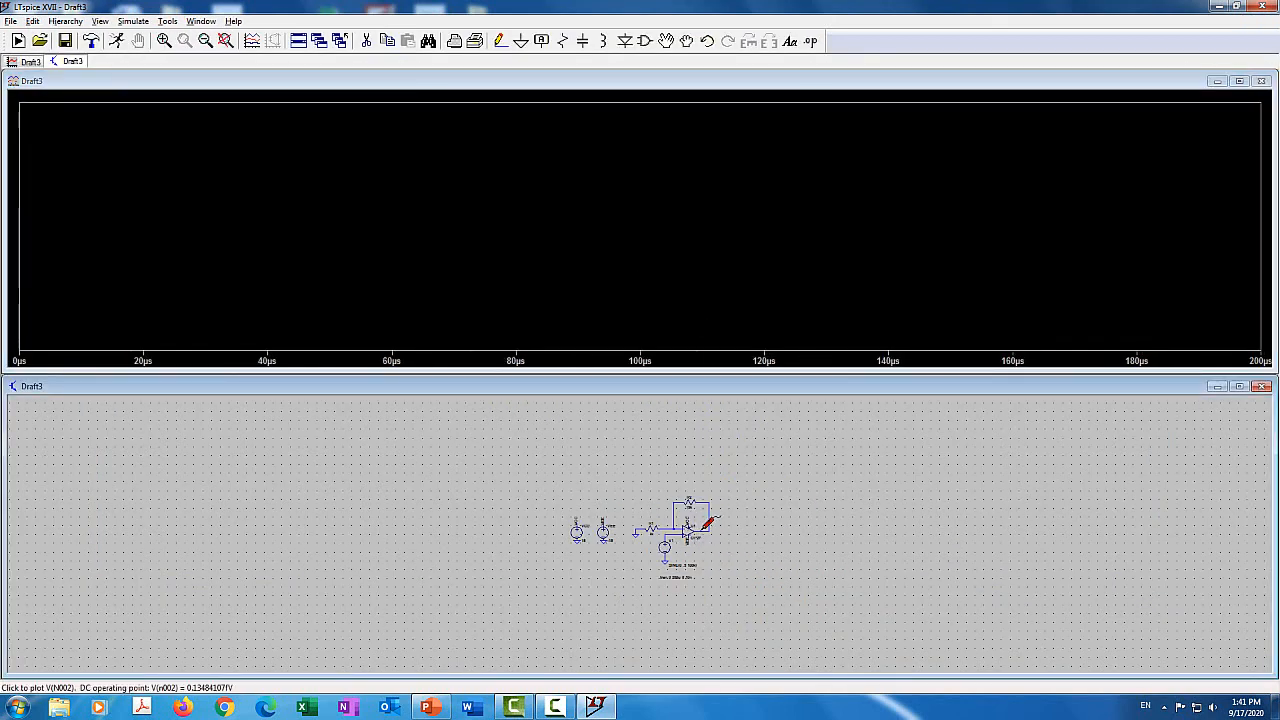
click(707, 522)
mouse_move(596, 707)
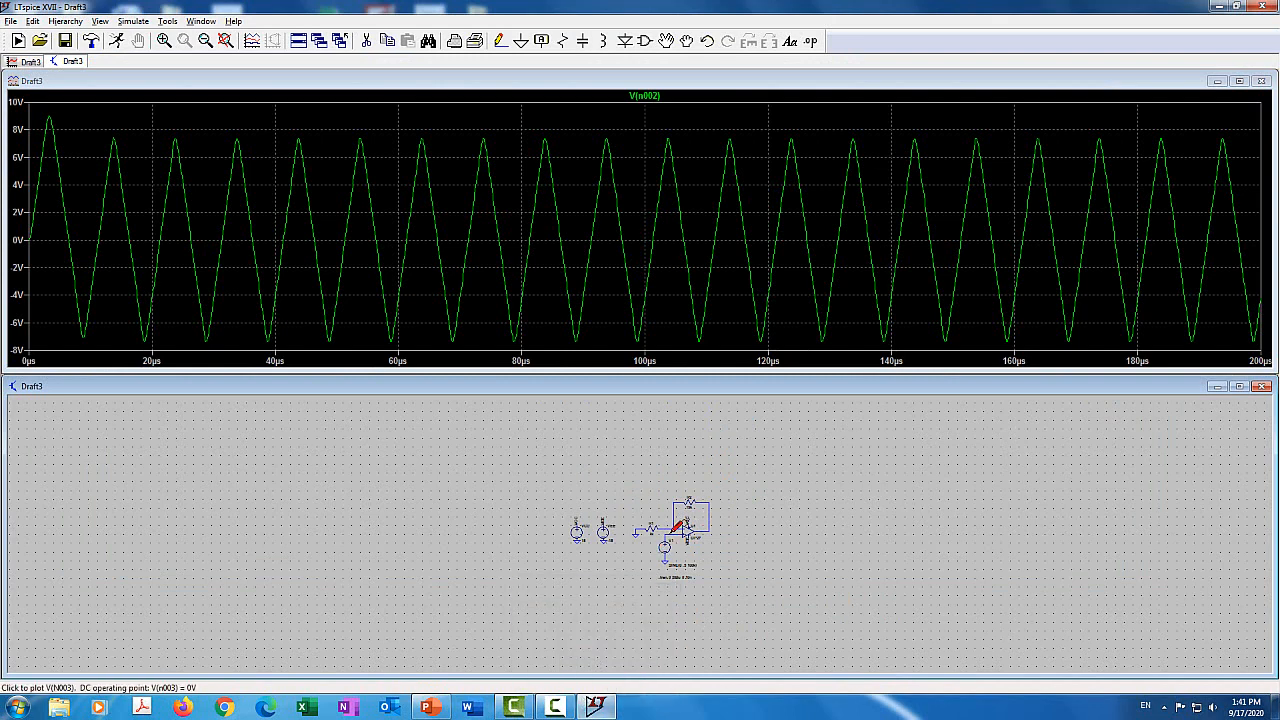
Step: Add the amplifier's input voltage to the plot and place a cursor on the output trace's trough near 169 µs
click(676, 529)
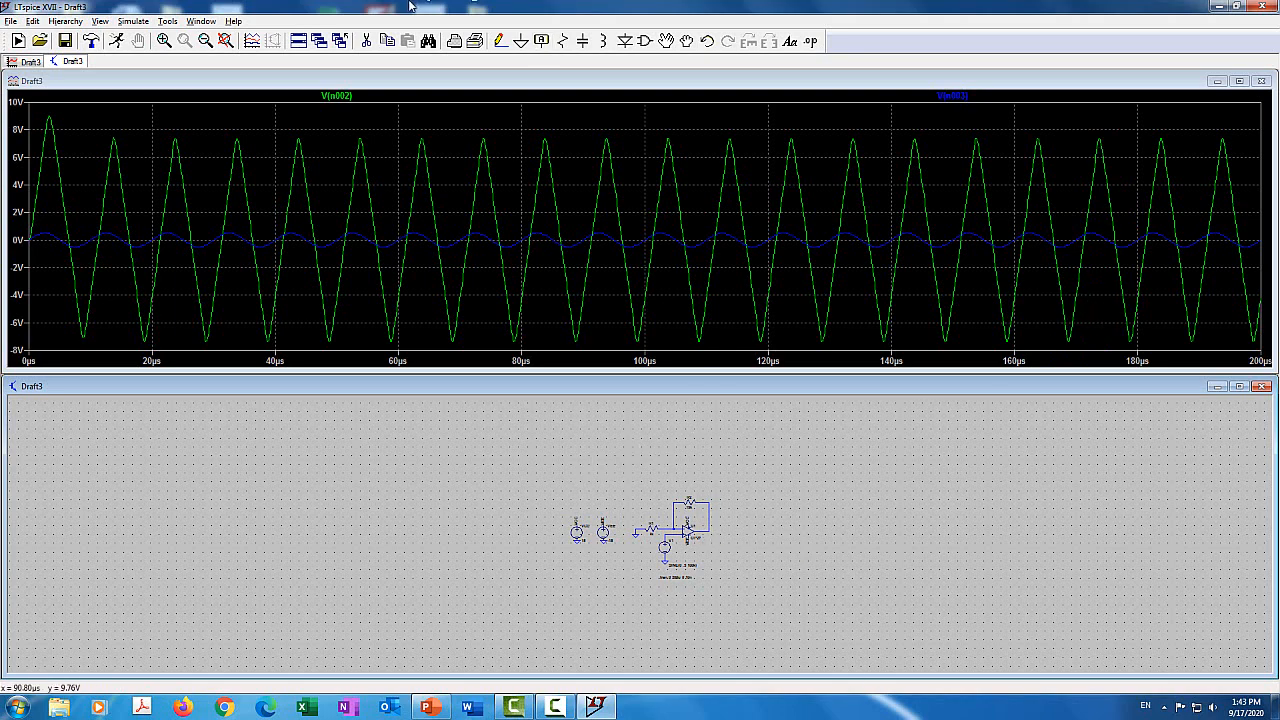
click(355, 100)
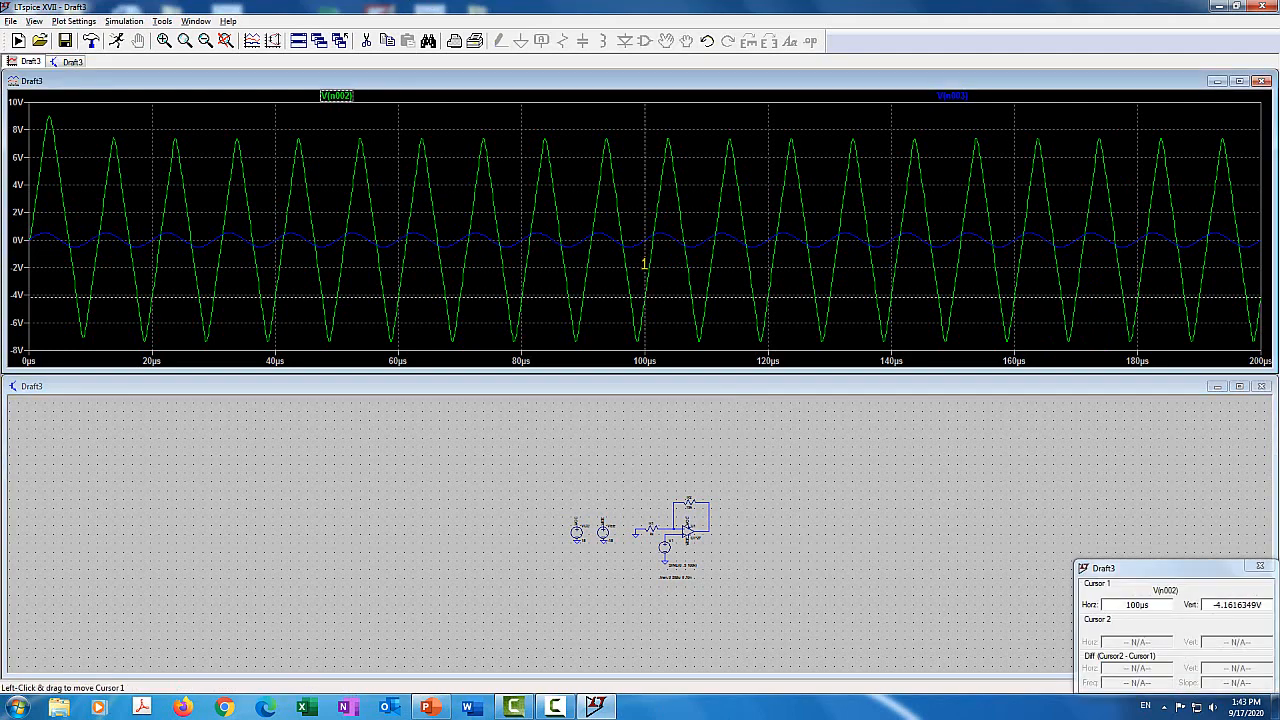
drag(646, 266, 1067, 245)
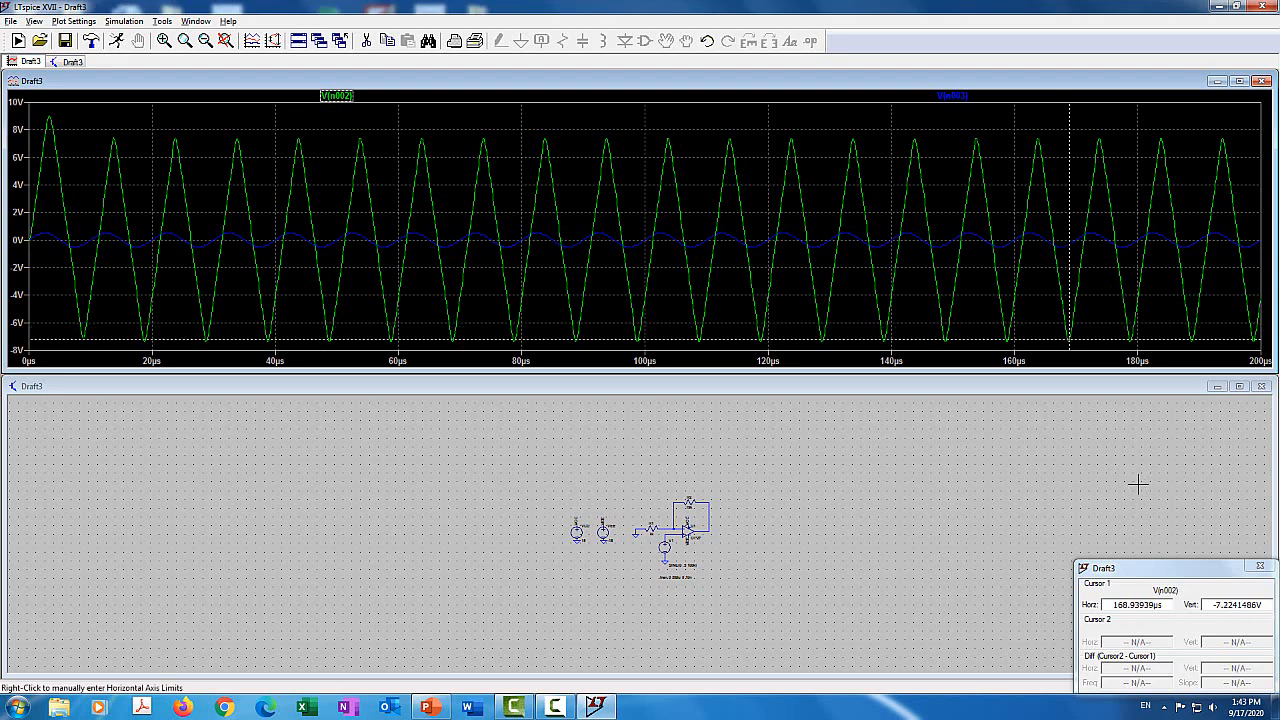
drag(1167, 572, 794, 347)
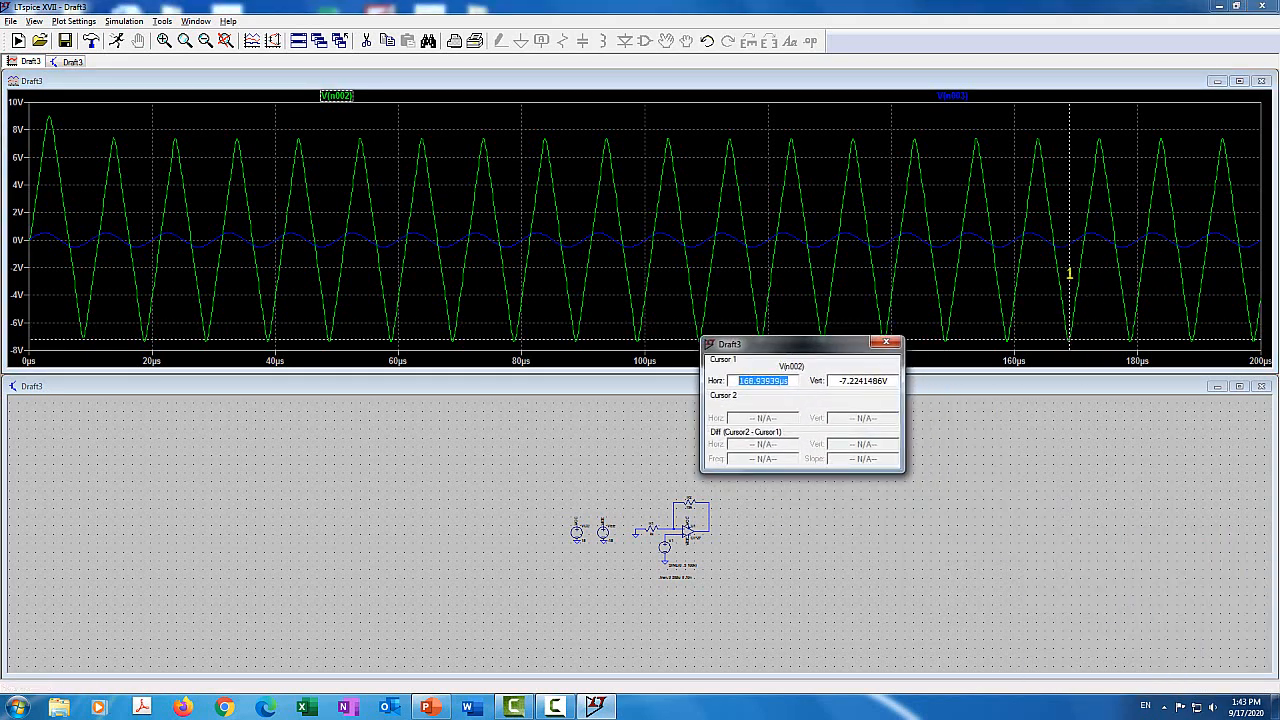
click(1068, 192)
drag(1068, 192, 1067, 192)
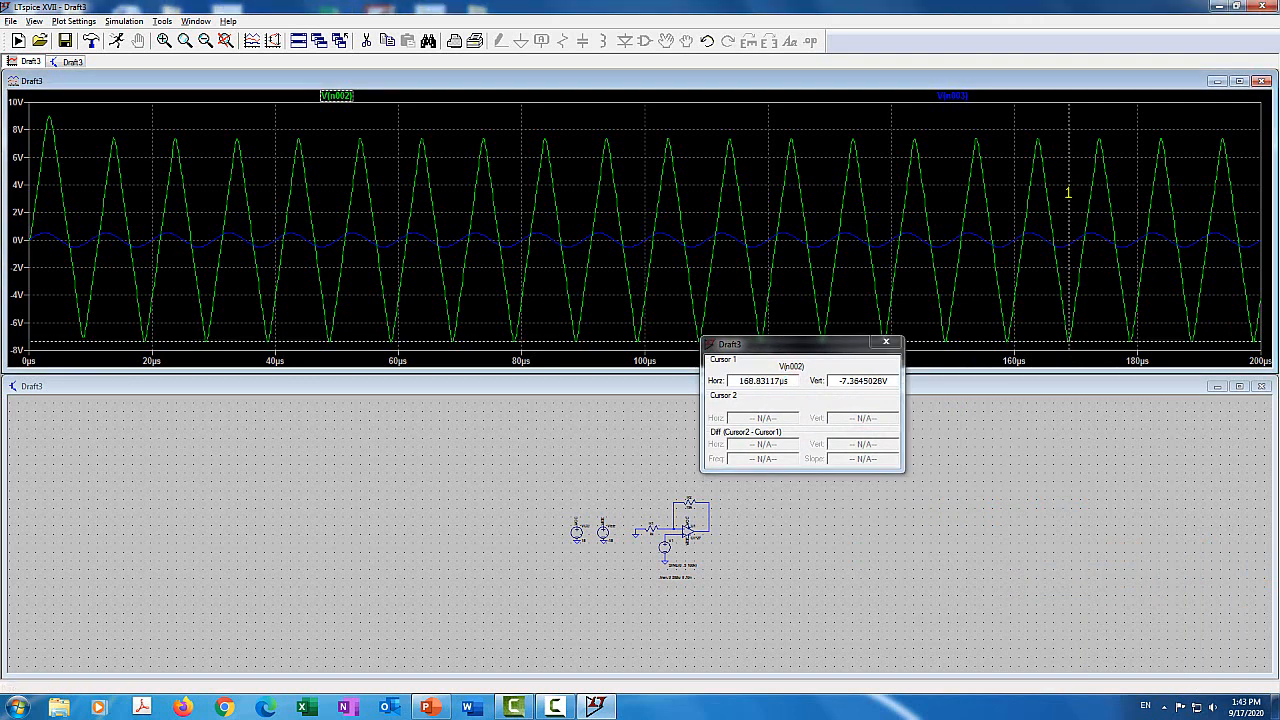
Step: Measure the voltage and time differences to the following output peak with a second cursor, and close the cursor readout
click(346, 96)
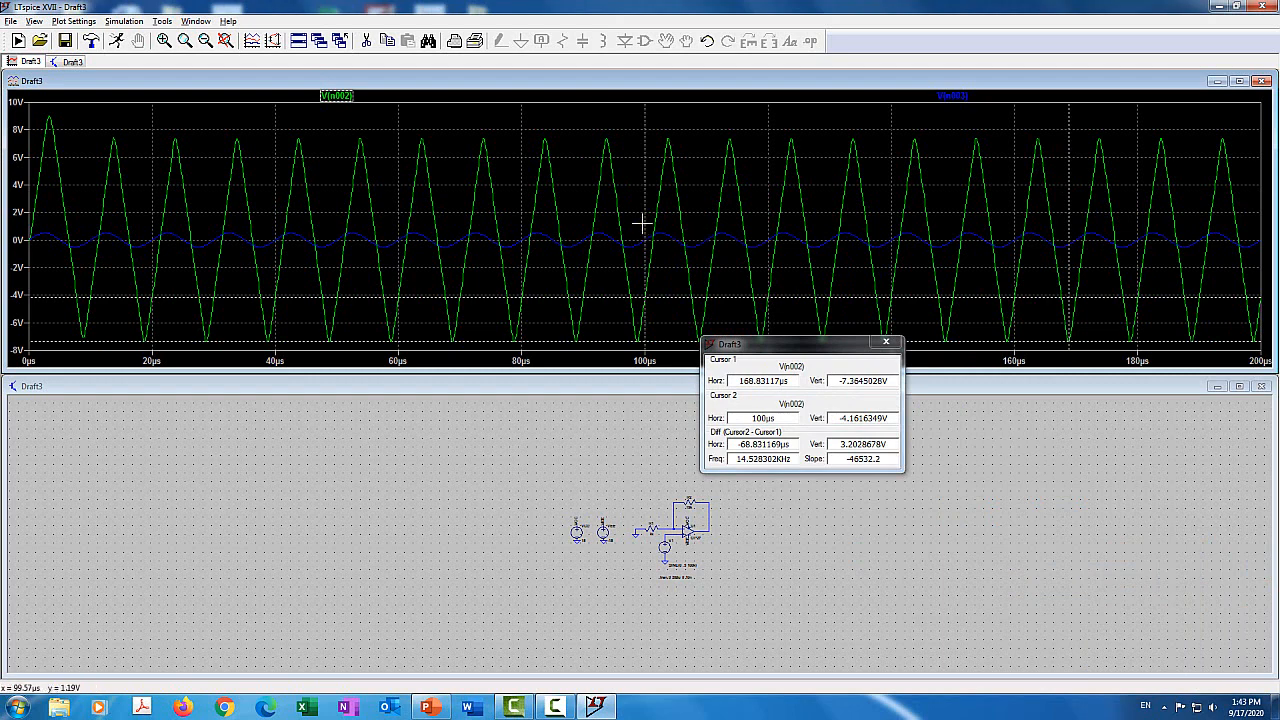
drag(645, 224, 1097, 231)
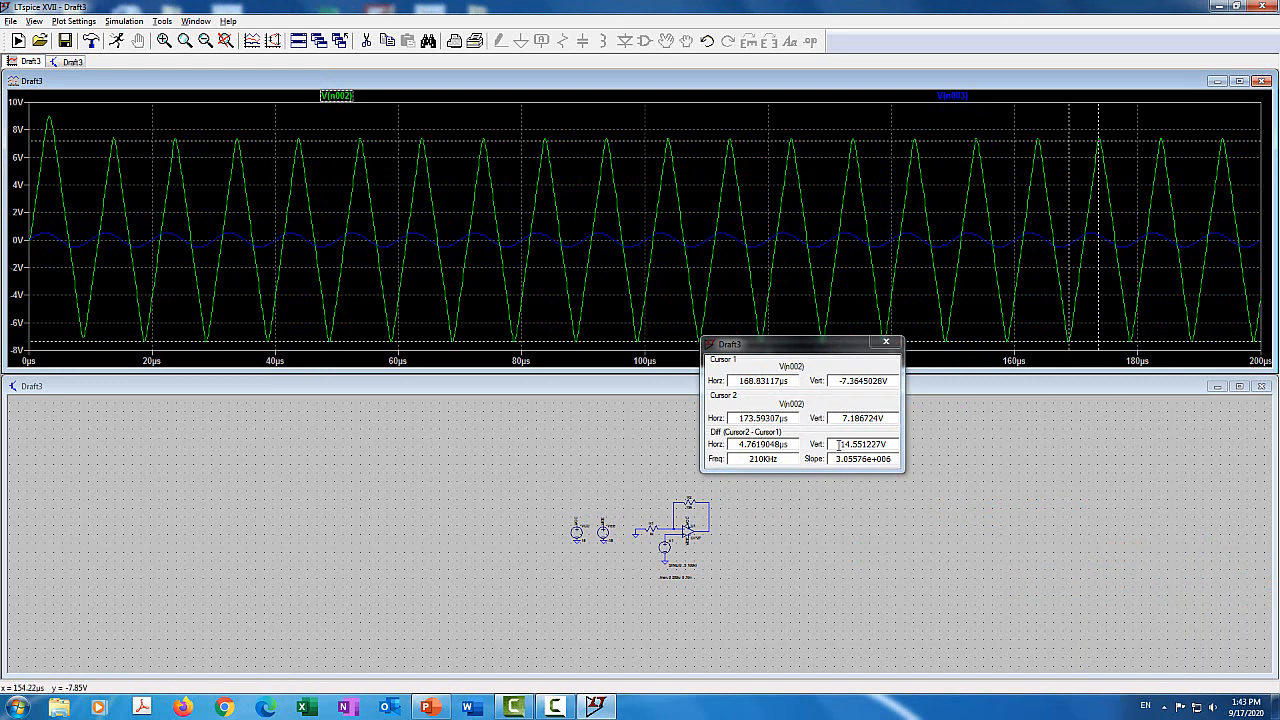
drag(838, 444, 896, 444)
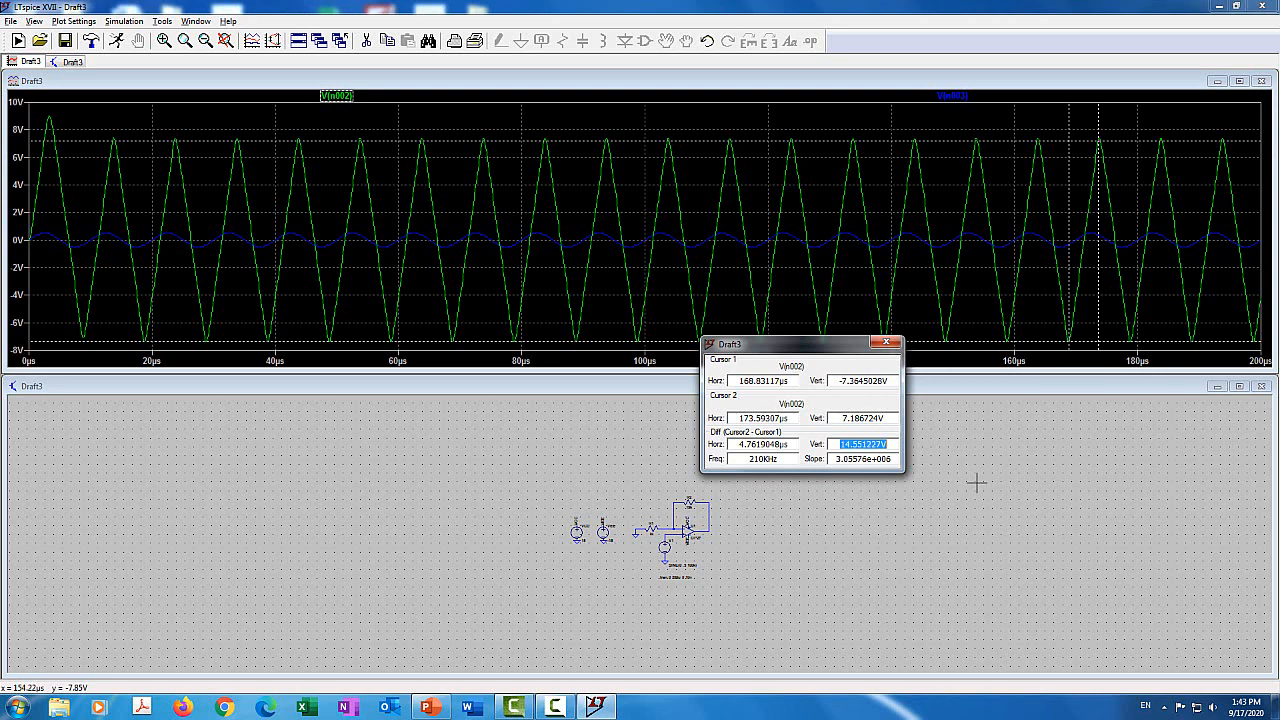
drag(792, 444, 727, 444)
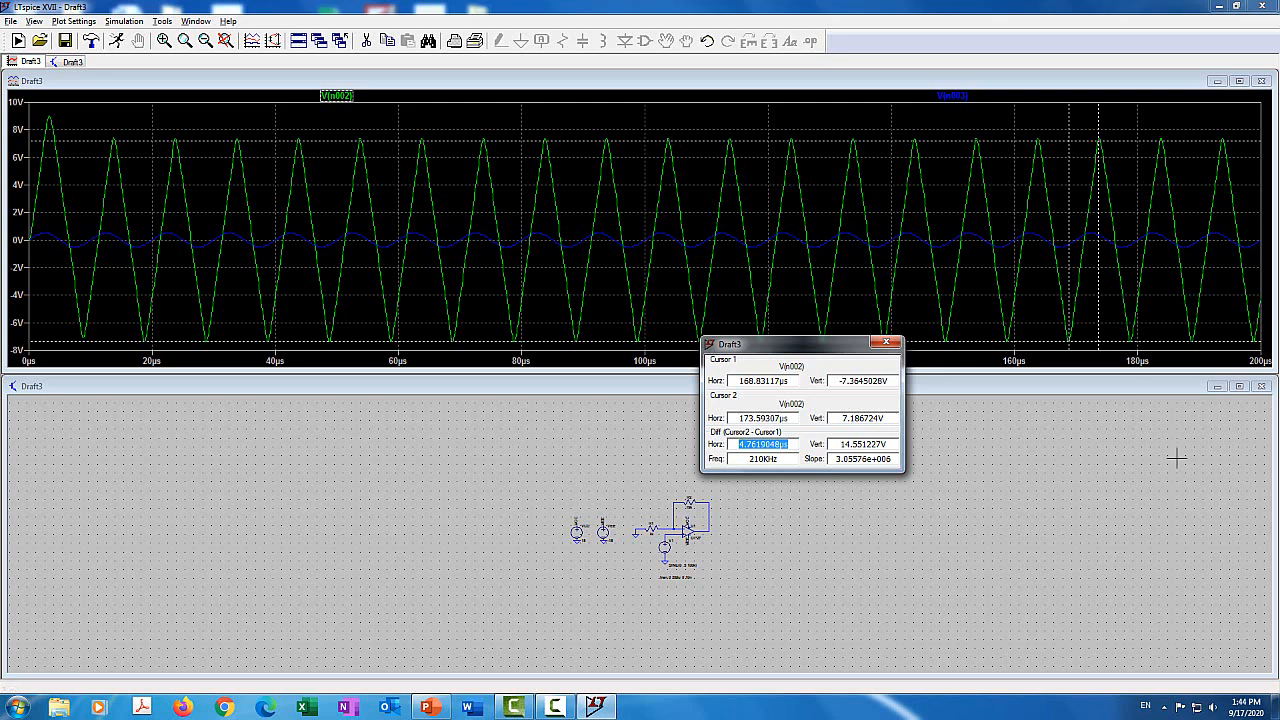
click(886, 342)
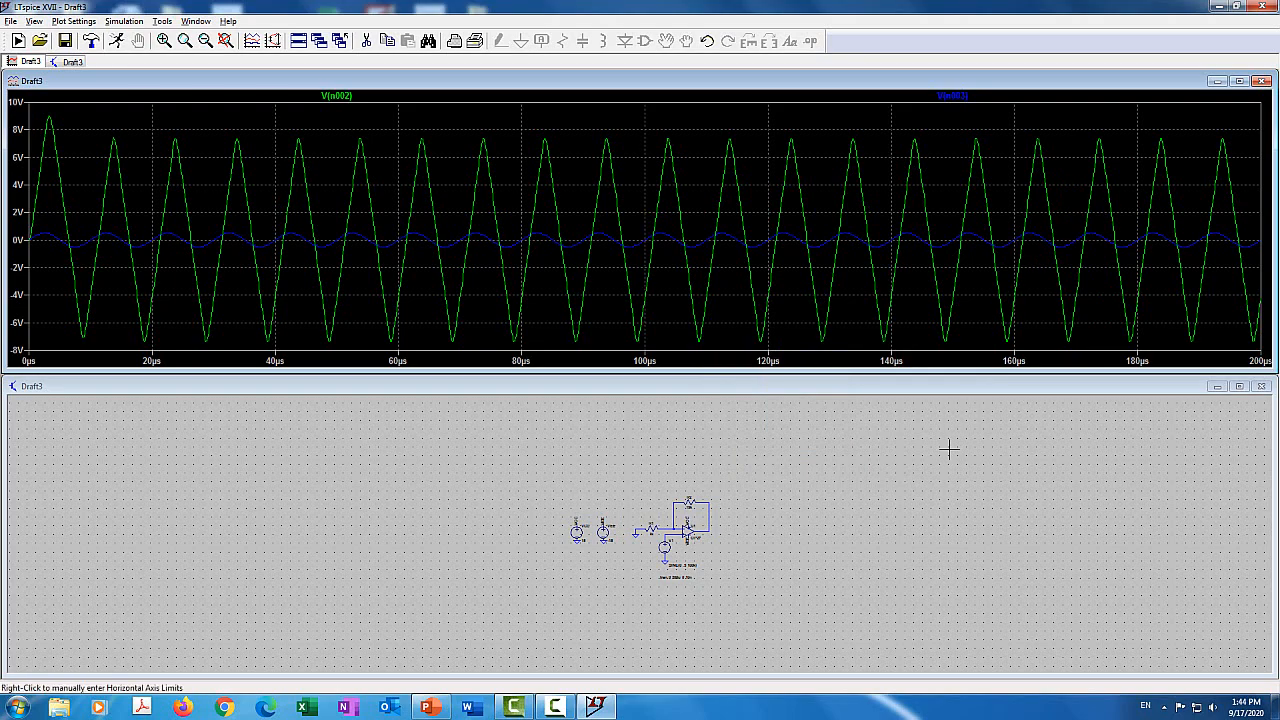
Step: Set the sine amplitude of source V1 to .5m
click(660, 485)
scroll(643, 512, down, 3)
scroll(643, 512, up, 5)
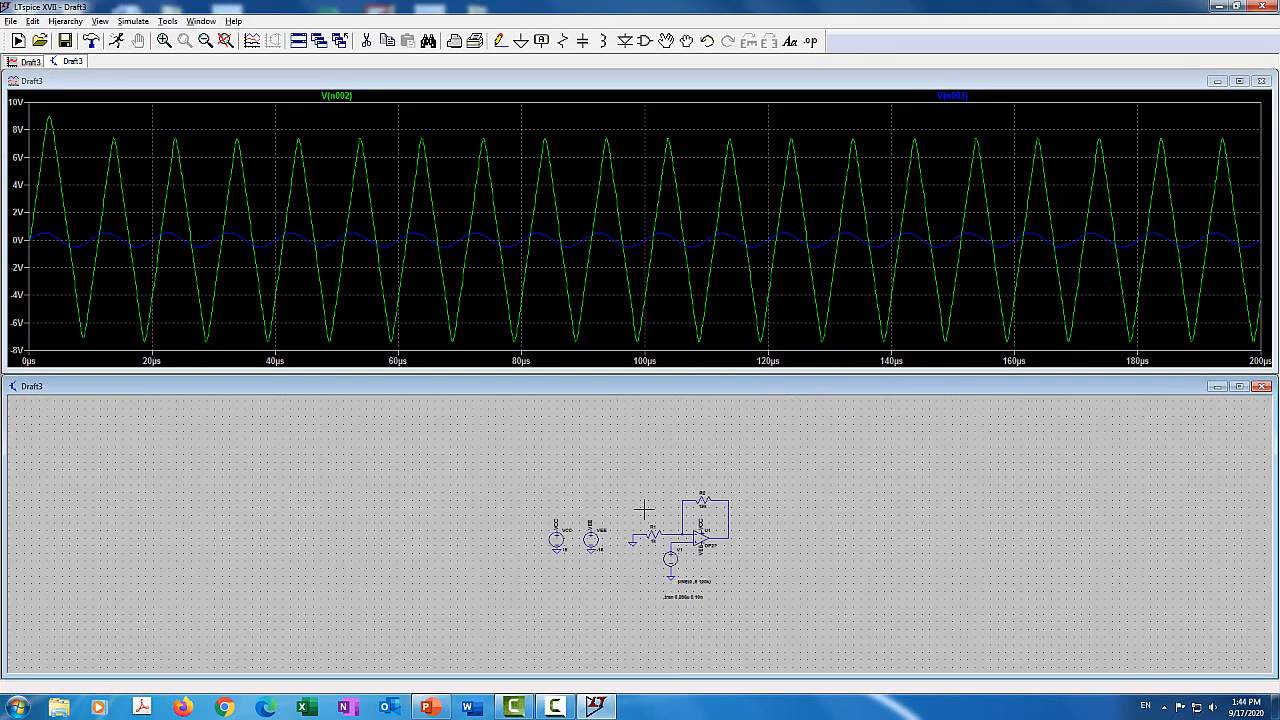
drag(1030, 585, 1013, 431)
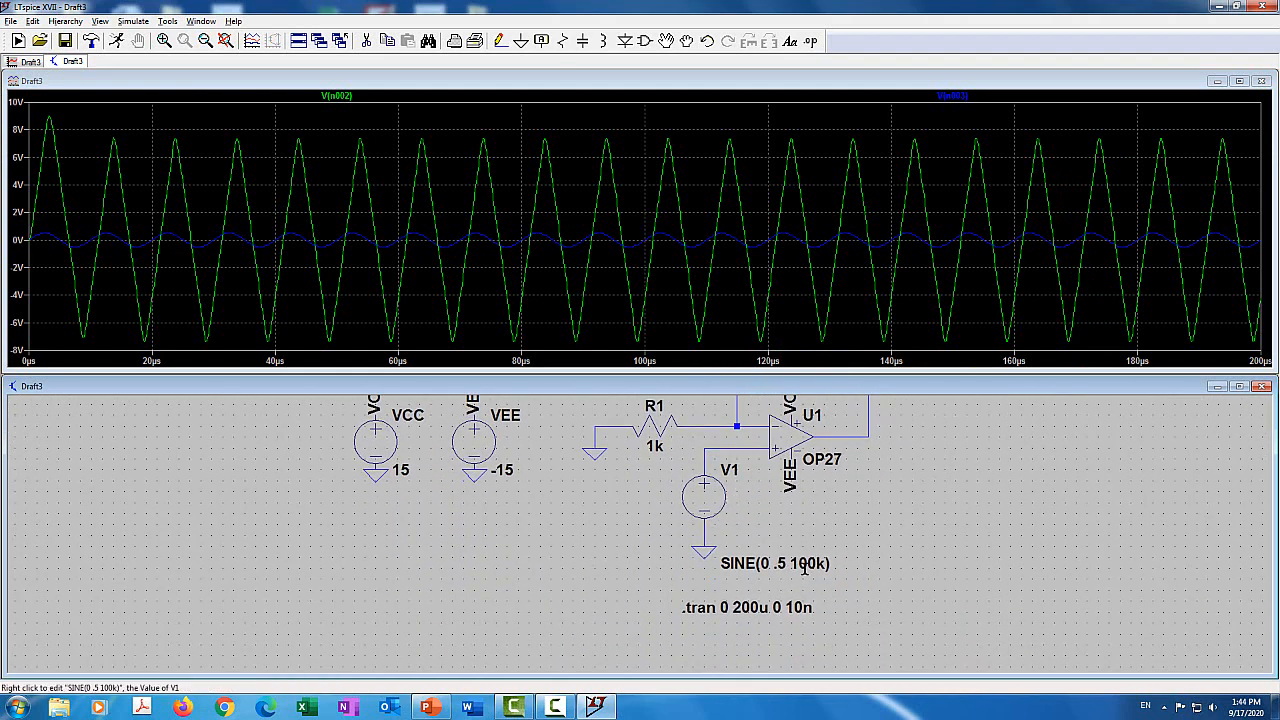
right_click(716, 505)
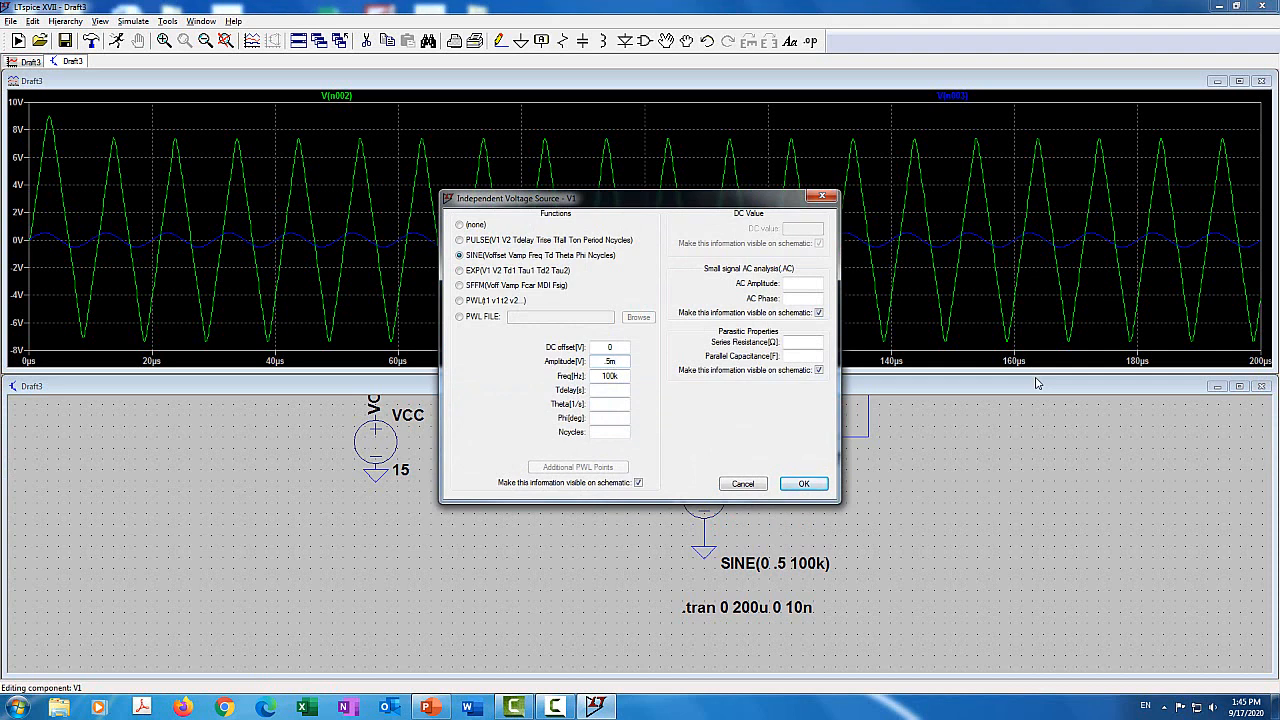
key(Return)
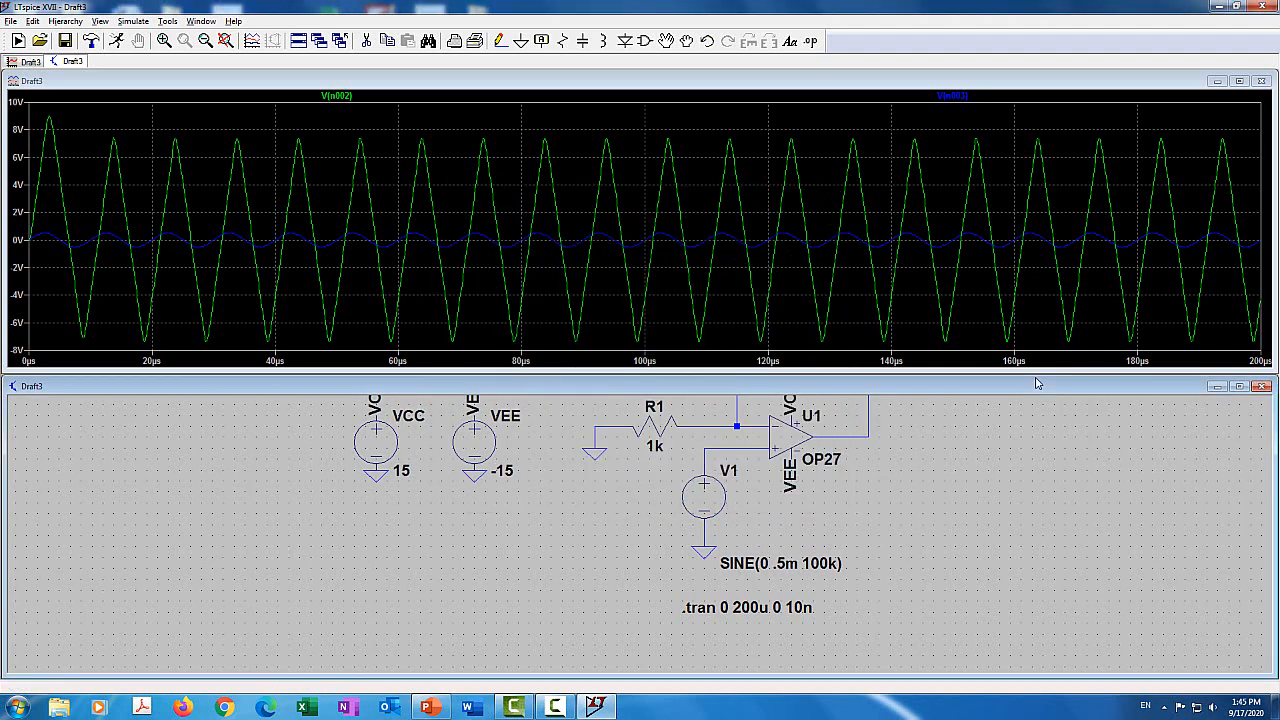
Step: Rerun the transient simulation, examine the input and output zero crossings near 175 µs, and restore the full plot
click(117, 42)
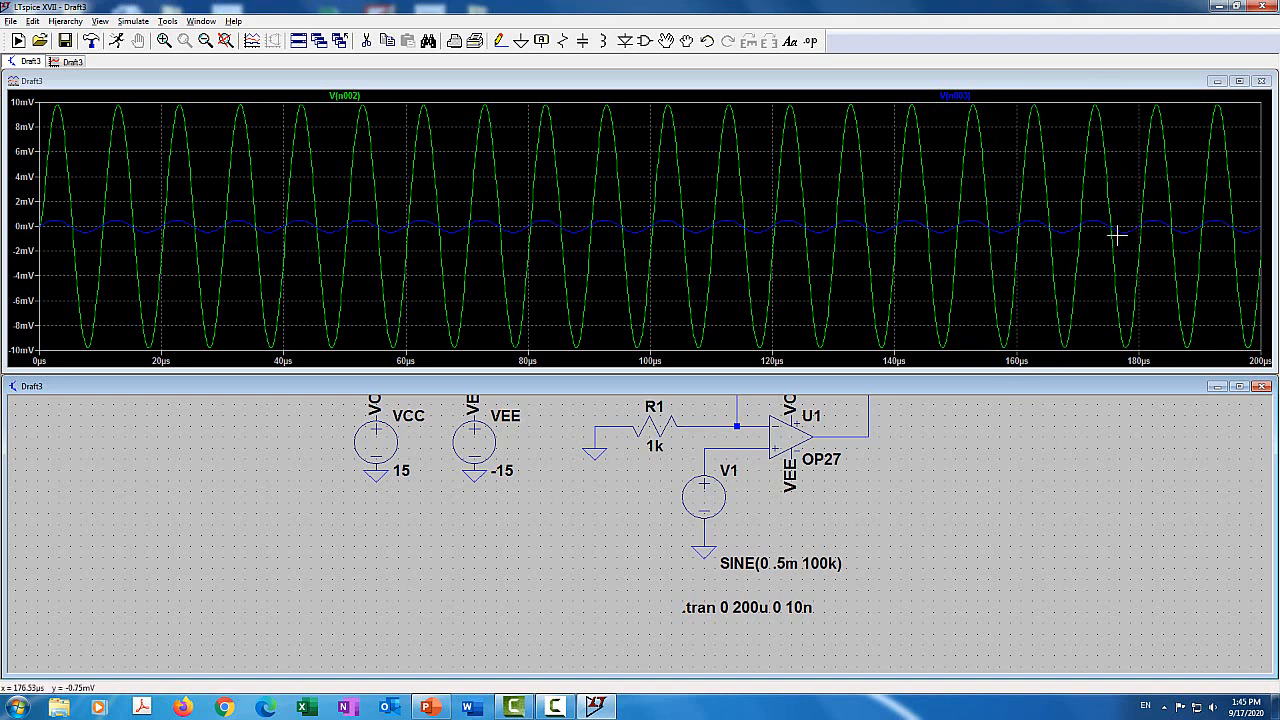
drag(1115, 236, 1102, 183)
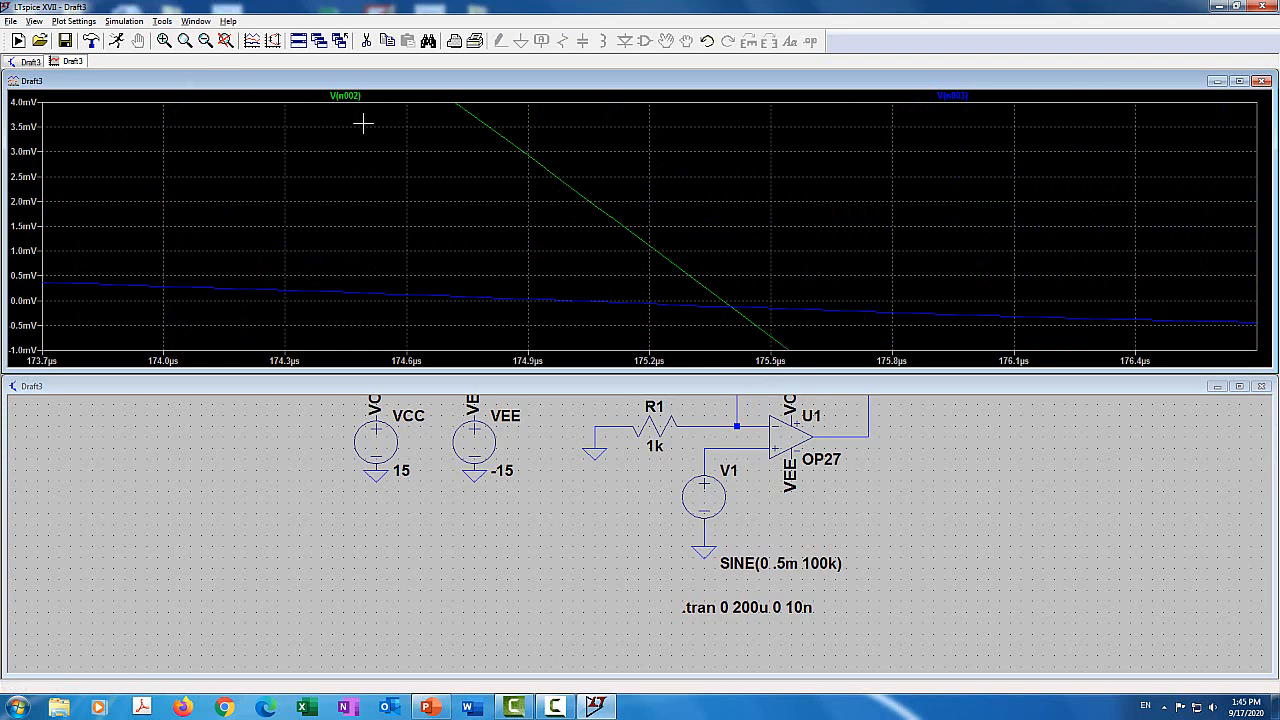
click(225, 41)
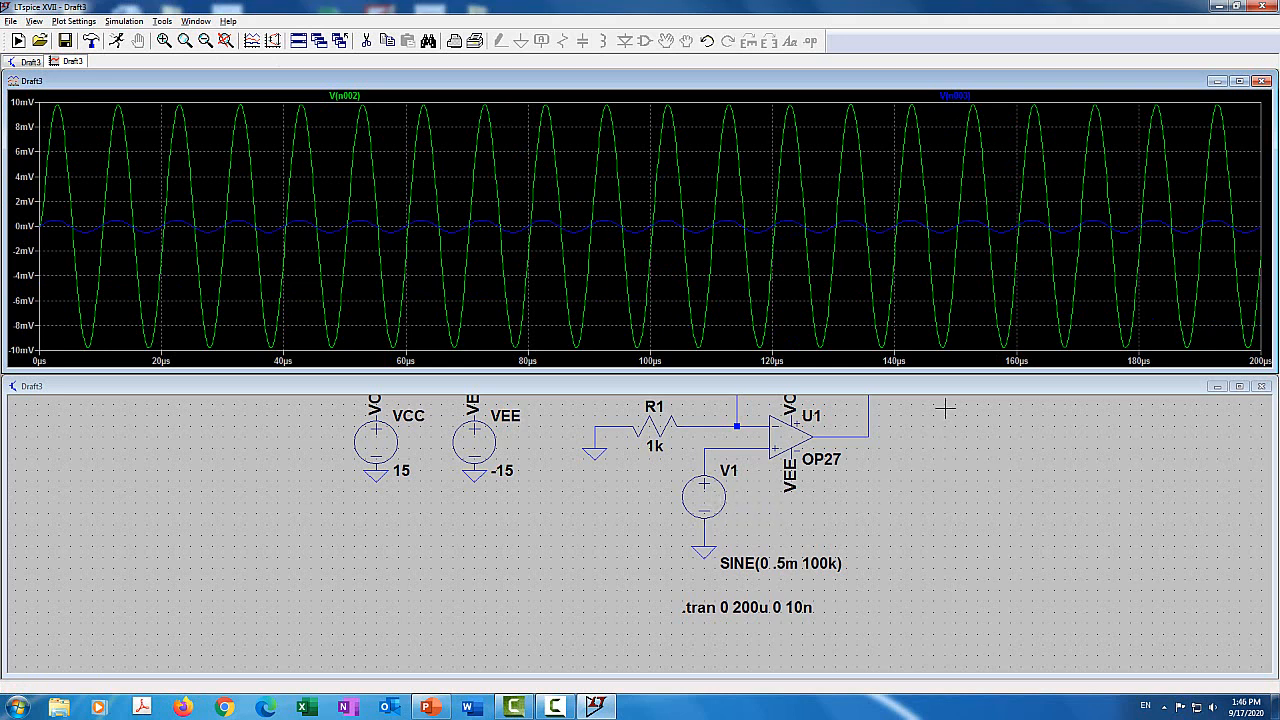
Step: Set the sine amplitude of source V1 to .1m and rerun the transient simulation
right_click(716, 496)
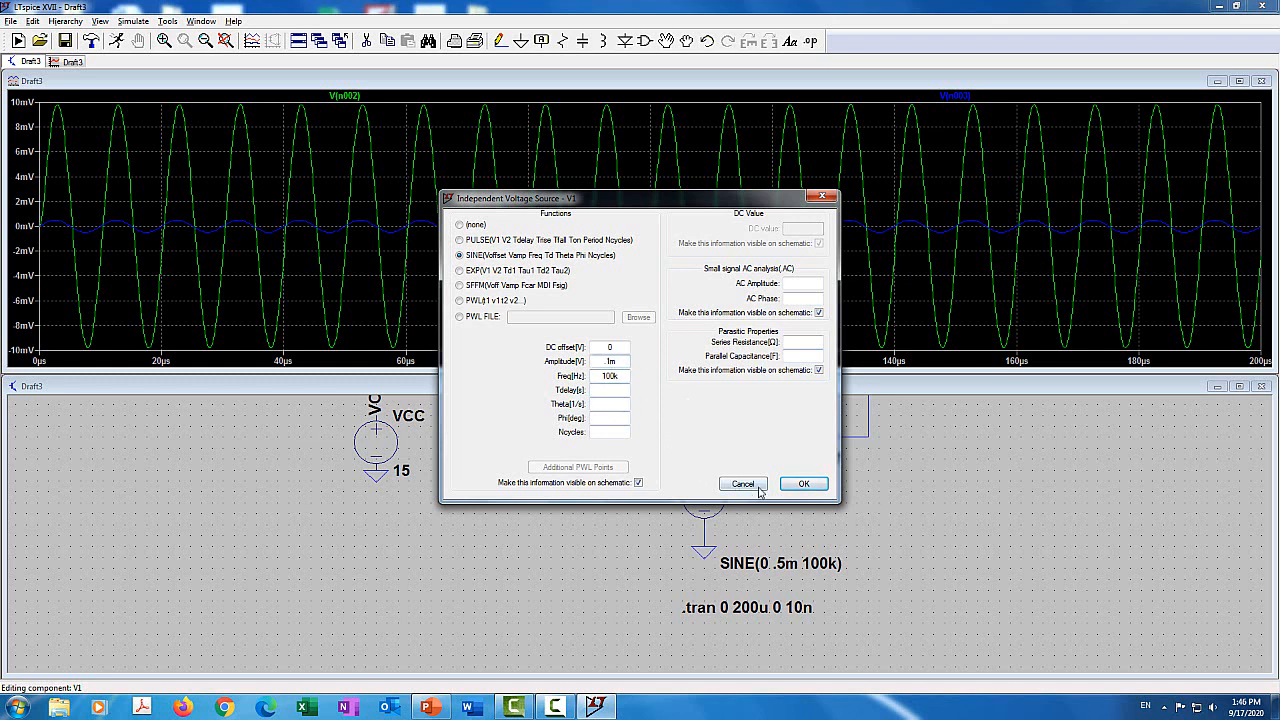
click(801, 485)
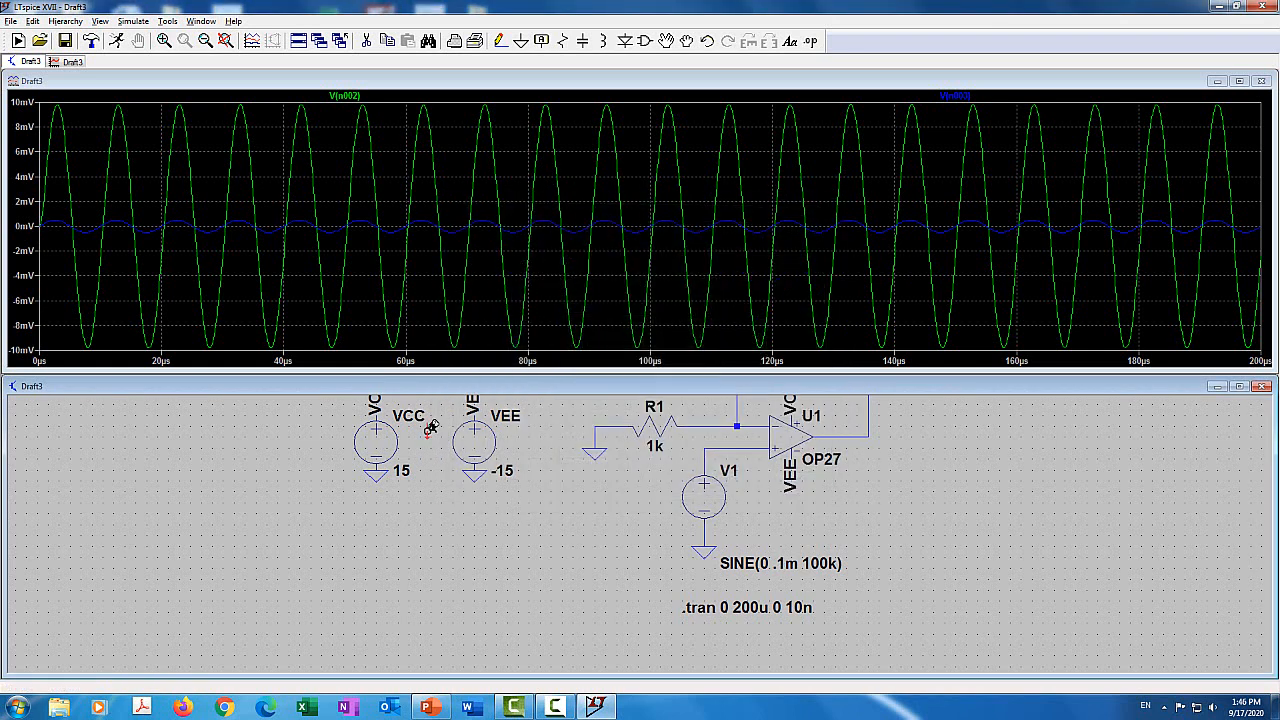
click(116, 41)
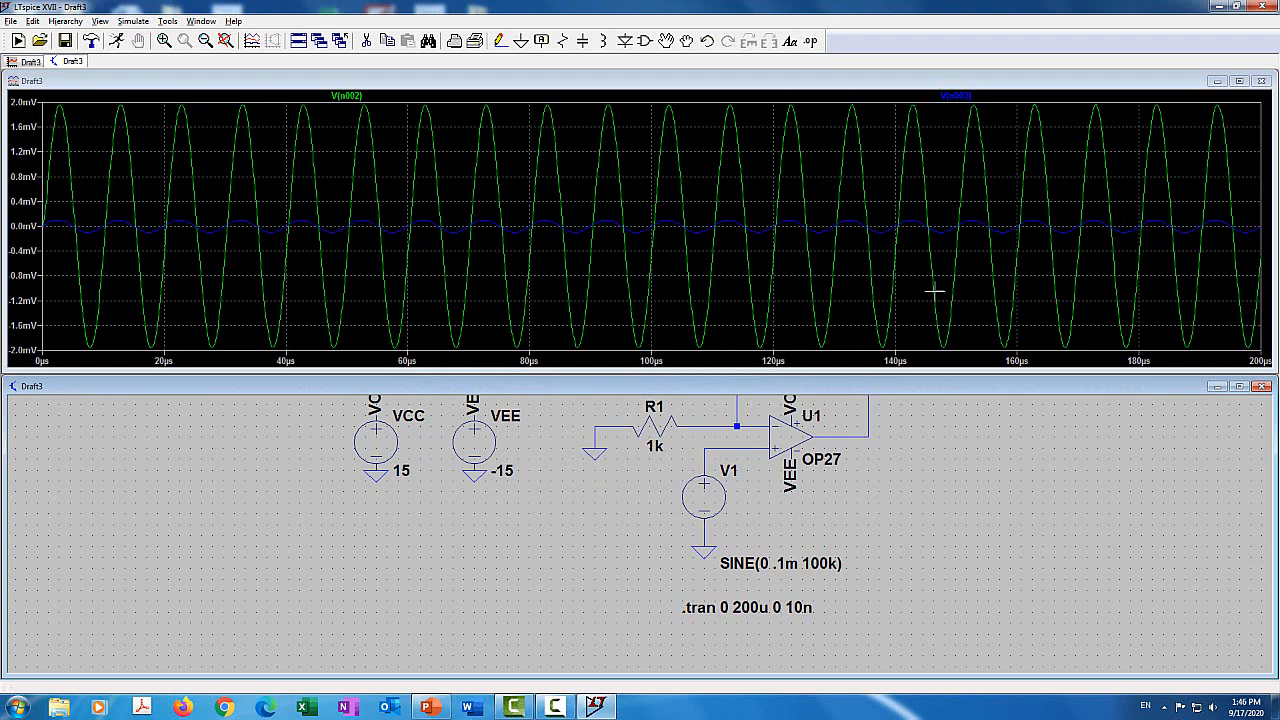
Step: Examine the input and output zero crossings between about 155 and 157.6 µs, and restore the full plot
click(998, 235)
drag(1003, 236, 1004, 205)
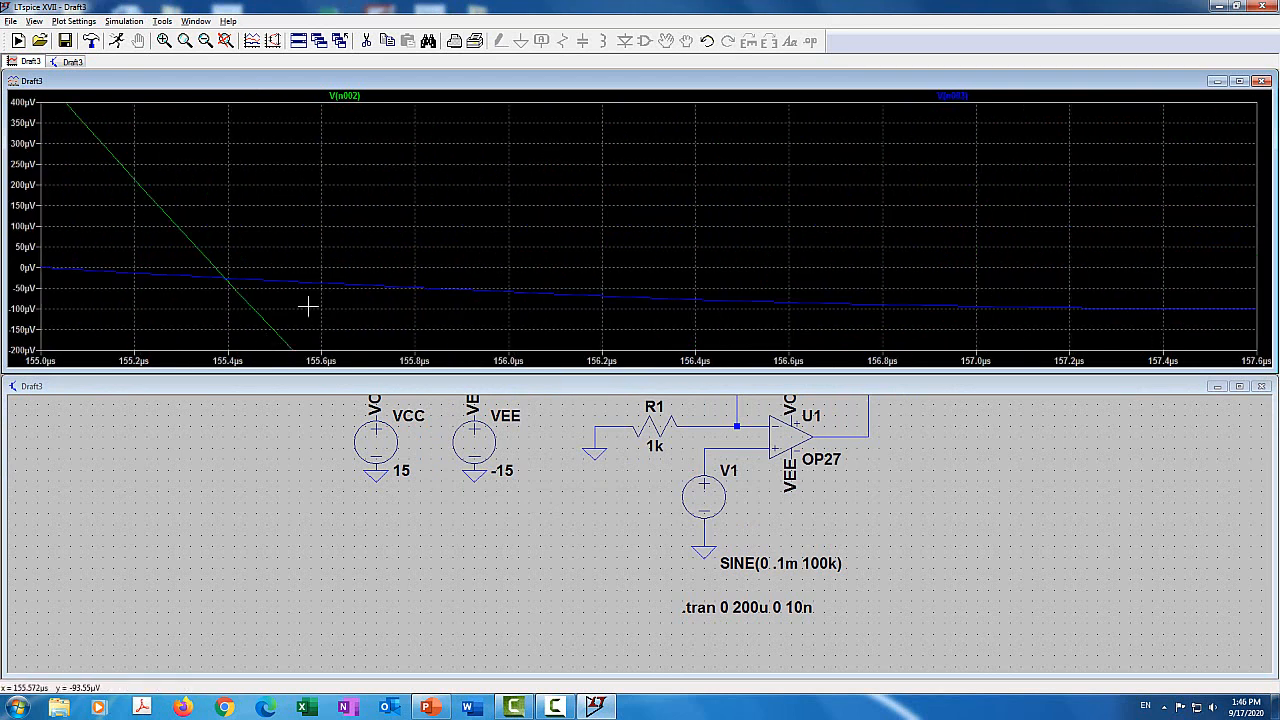
click(226, 40)
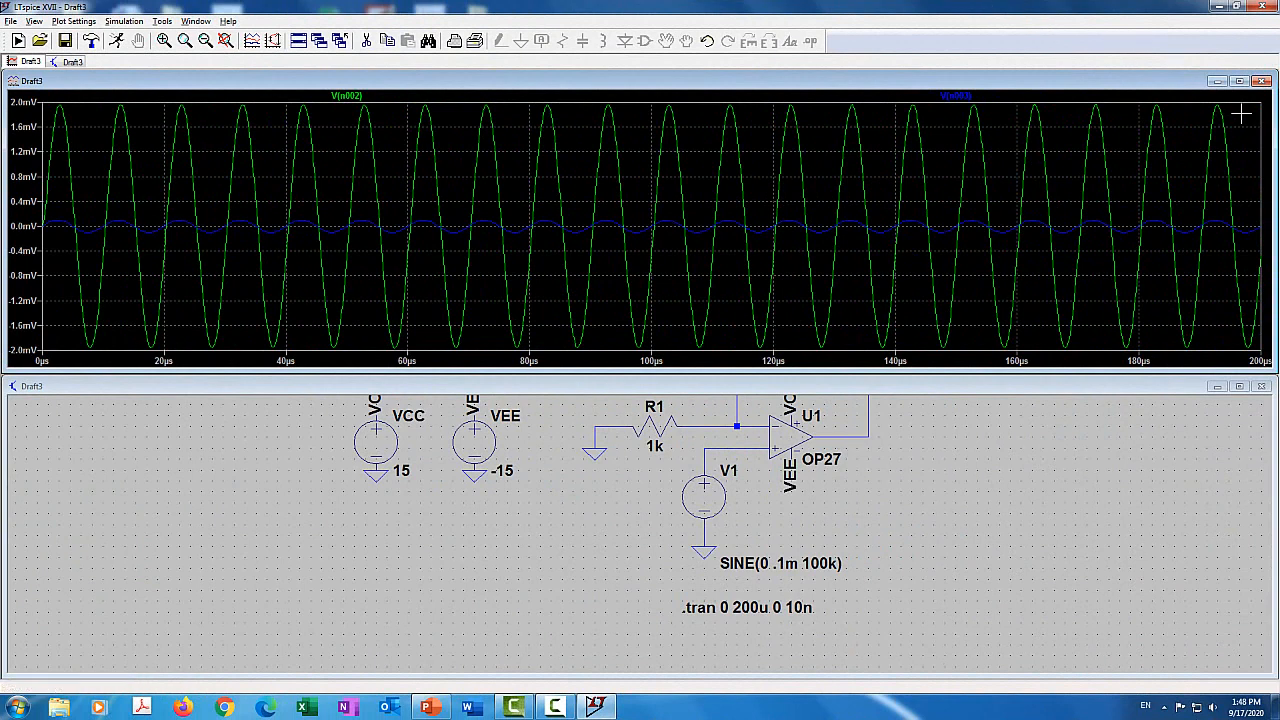
Step: Close the waveform window and, in the maximized schematic, delete R1 with its ground and wires, and feedback resistor R2
click(1262, 81)
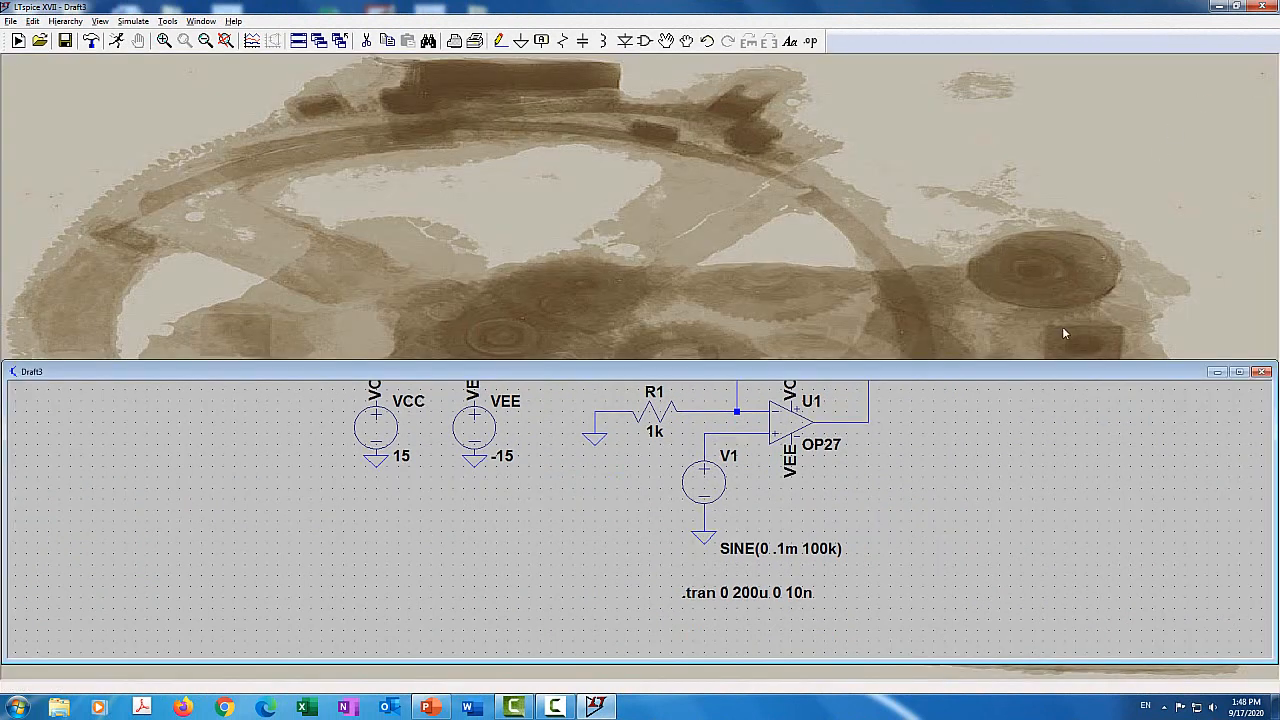
click(1239, 372)
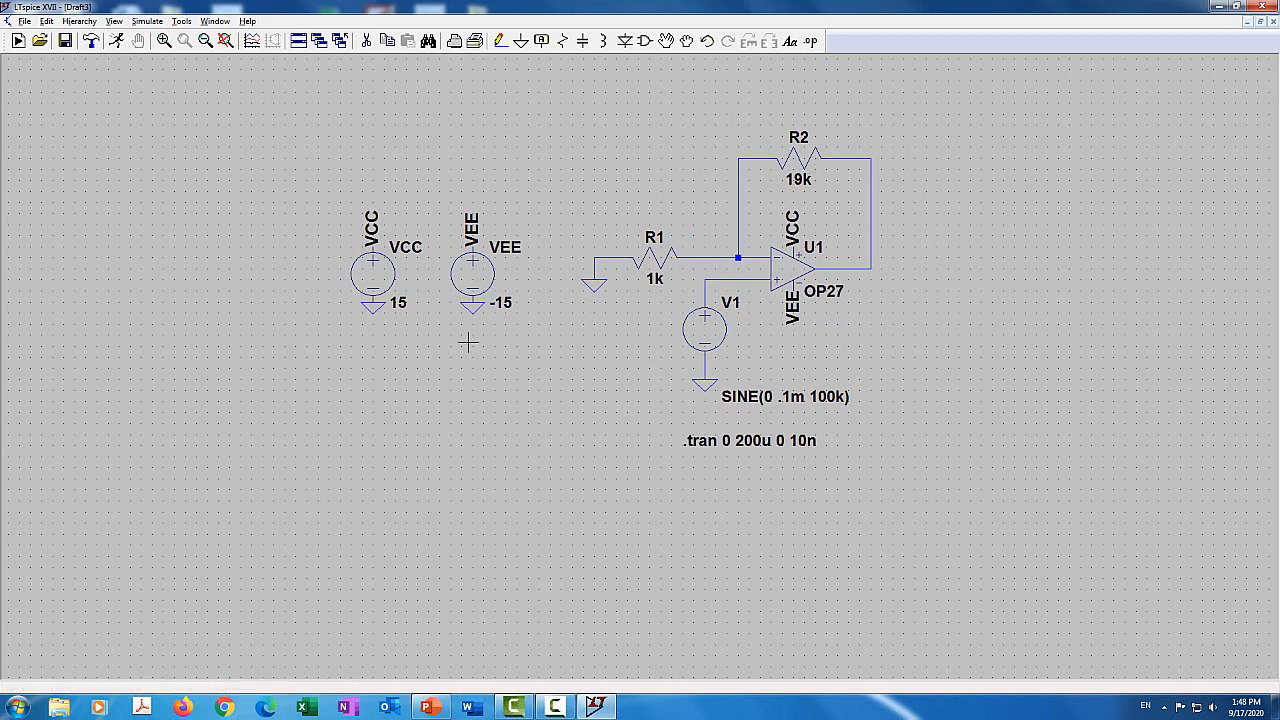
click(366, 41)
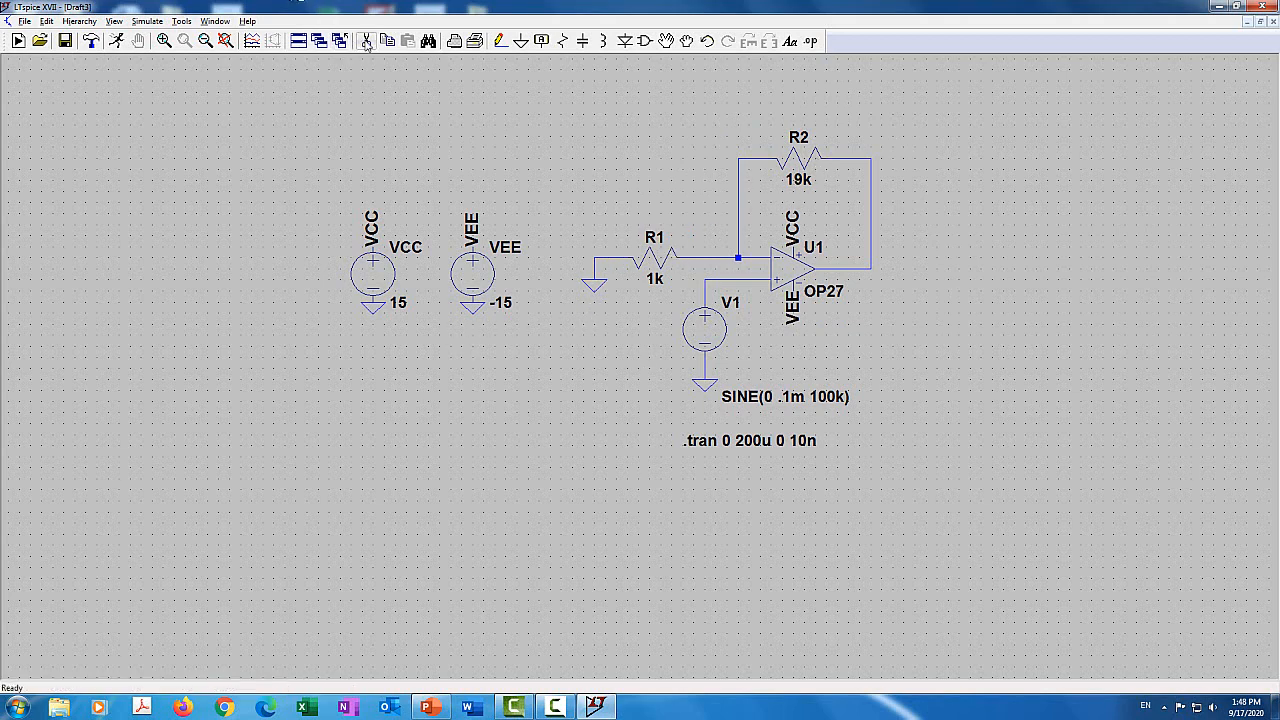
click(660, 256)
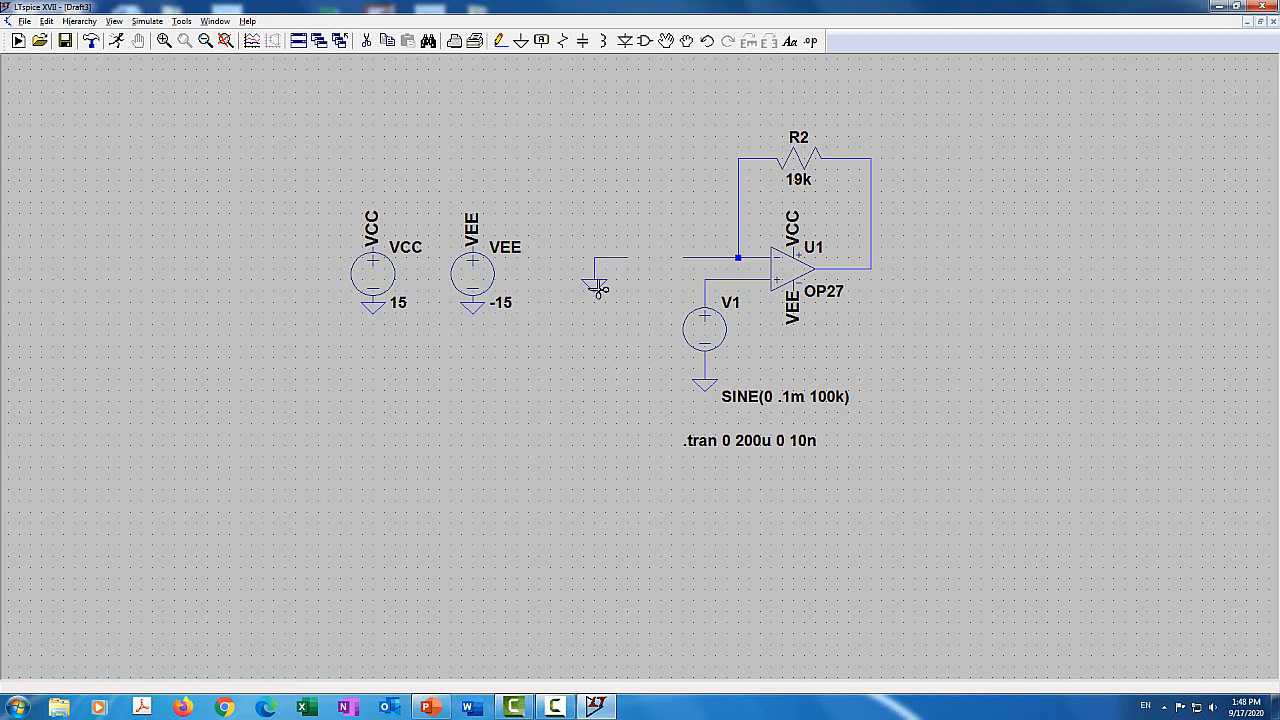
click(597, 288)
click(600, 260)
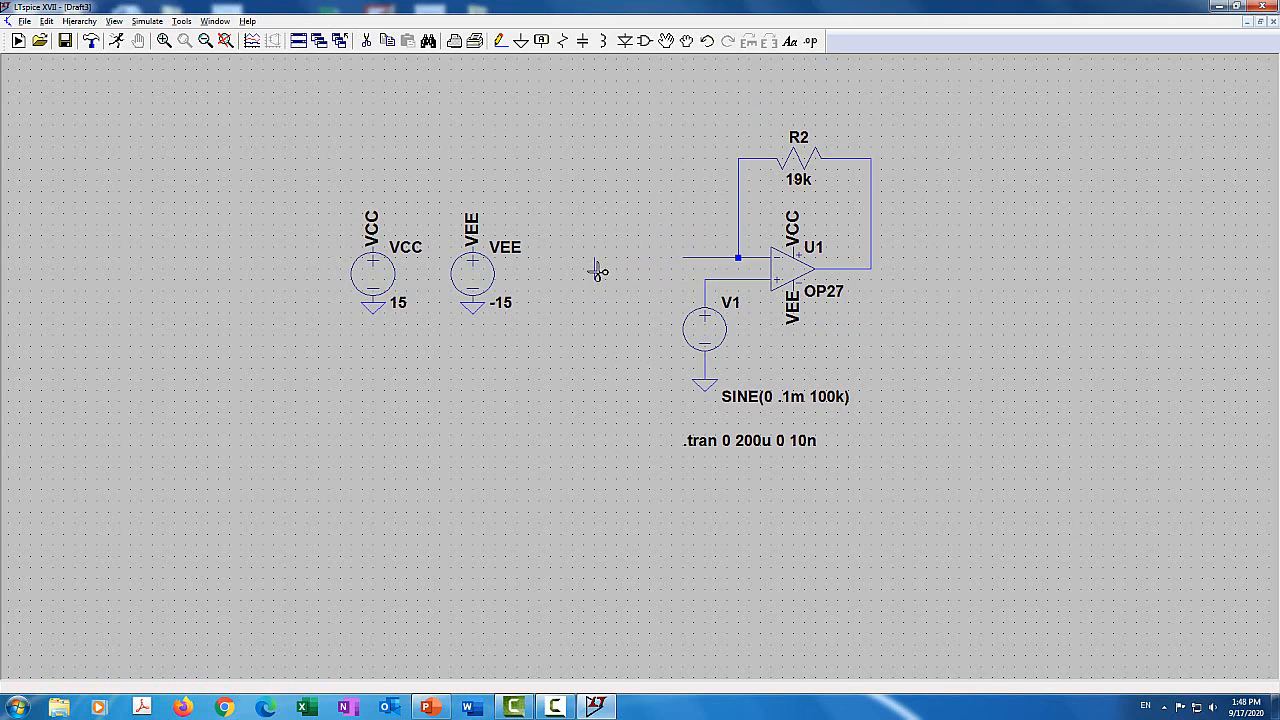
click(708, 263)
click(800, 160)
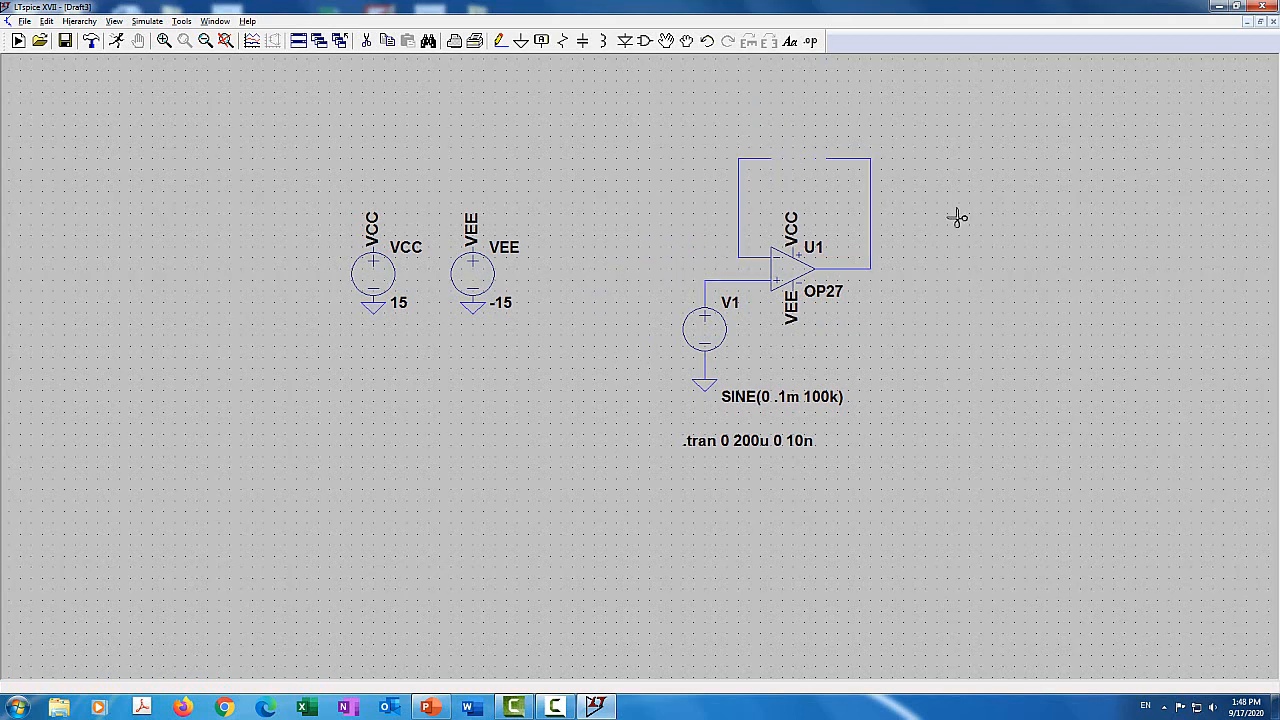
Step: Wire across the gap left by R2 to connect the op-amp's output directly to its inverting input
click(500, 41)
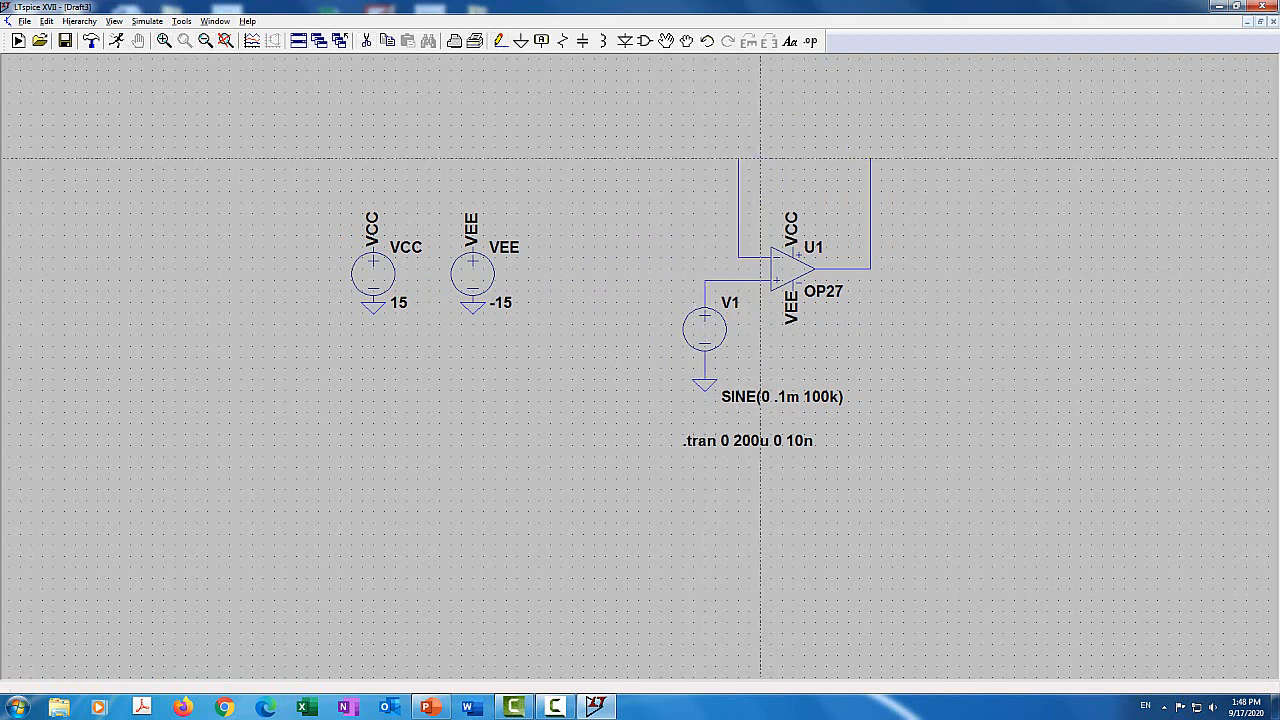
click(771, 158)
click(870, 158)
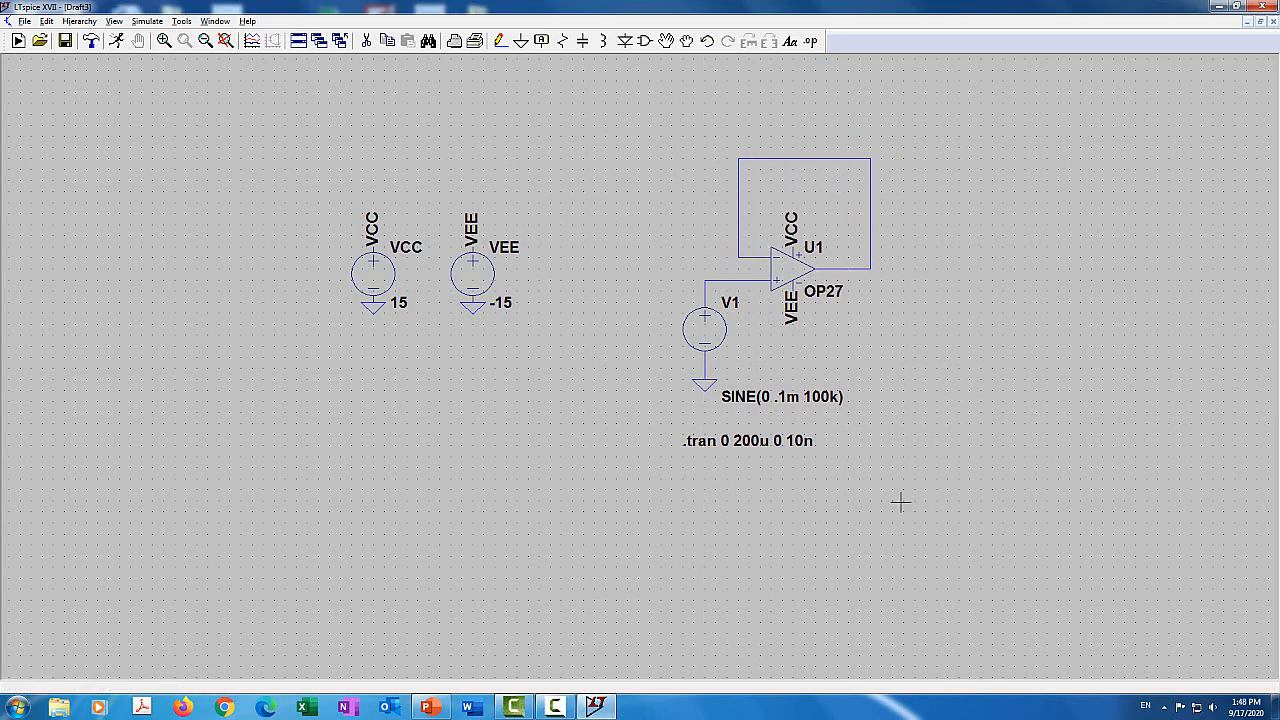
Step: Delete the .tran directive below source V1
click(366, 41)
click(772, 445)
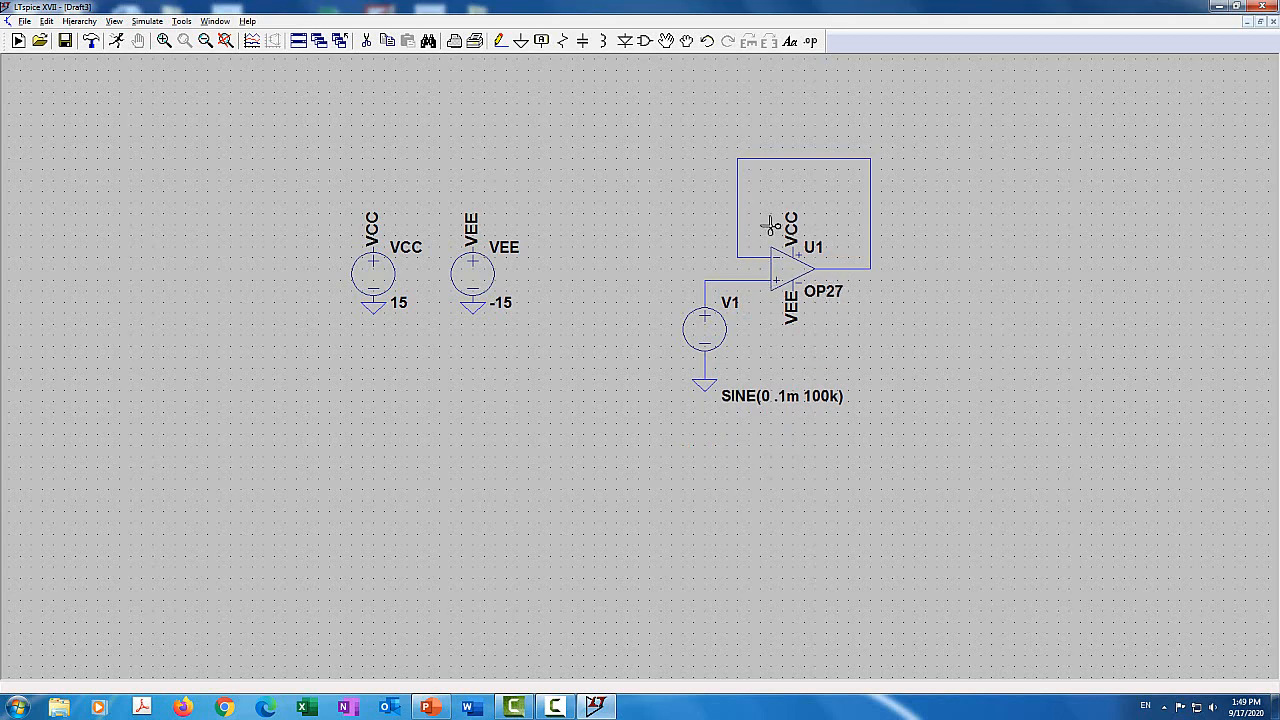
key(Escape)
Step: Set source V1's function to none and give it an AC amplitude of 1
right_click(727, 328)
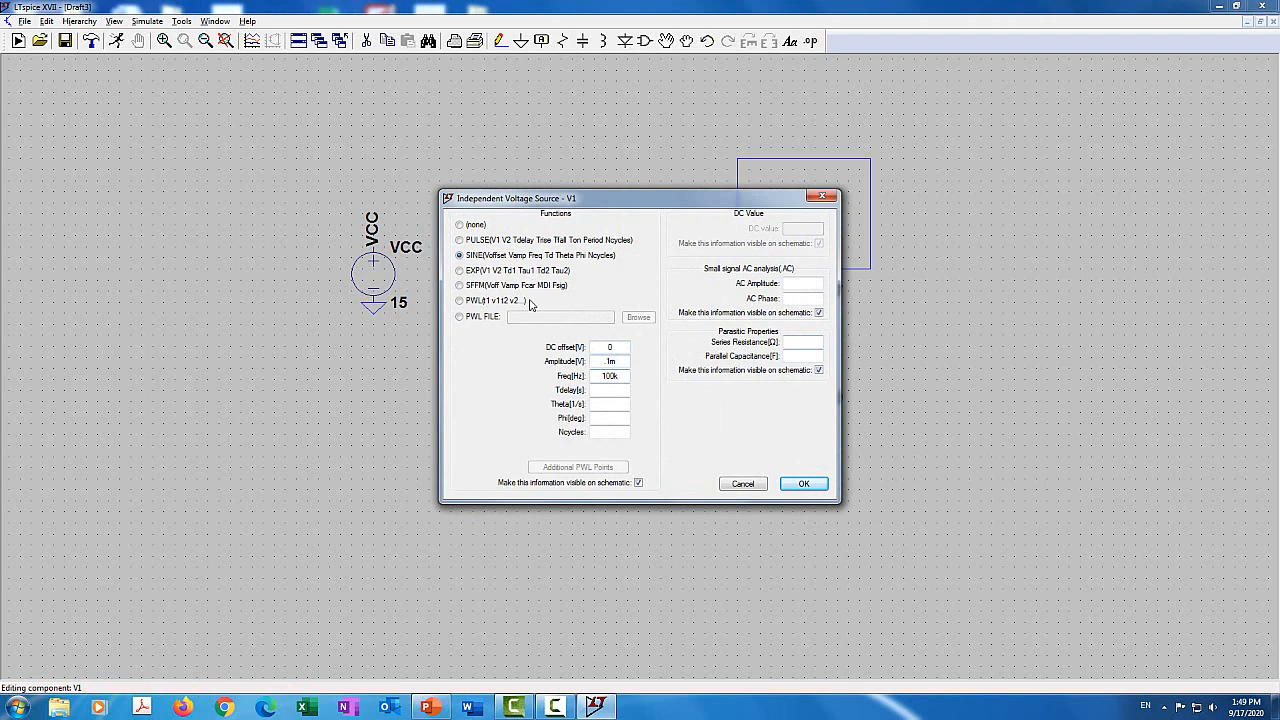
click(460, 226)
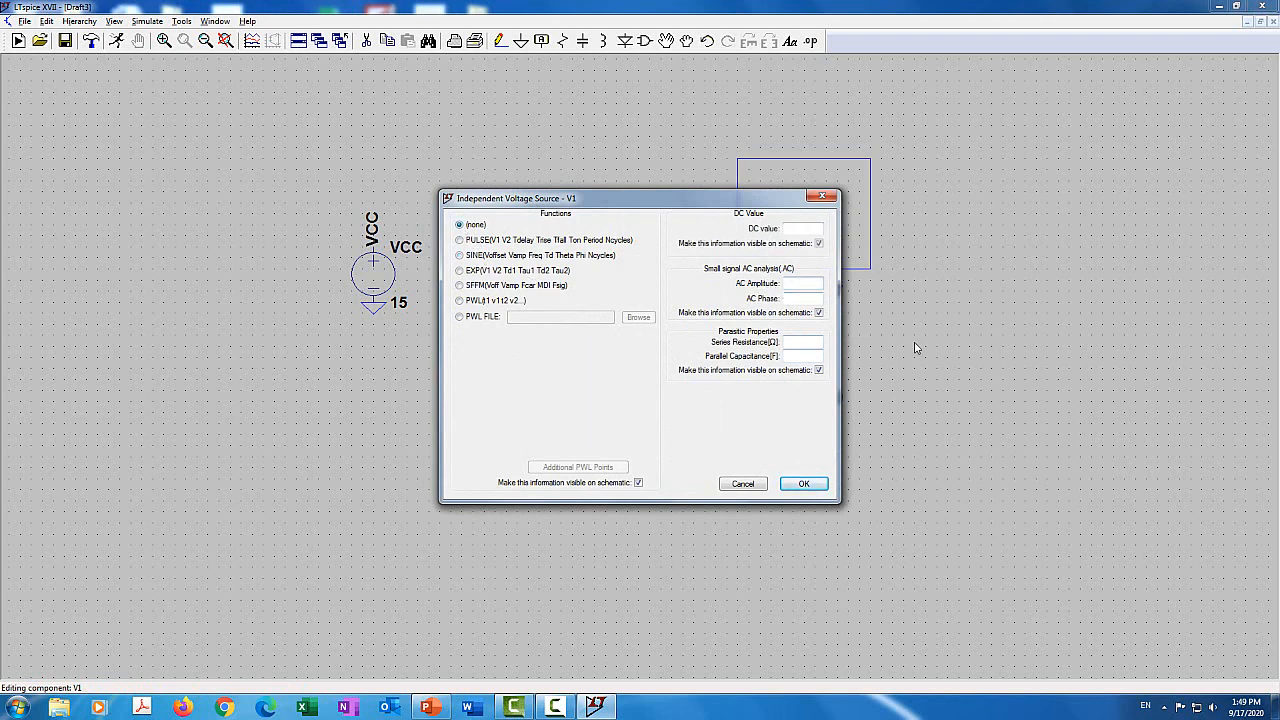
click(804, 483)
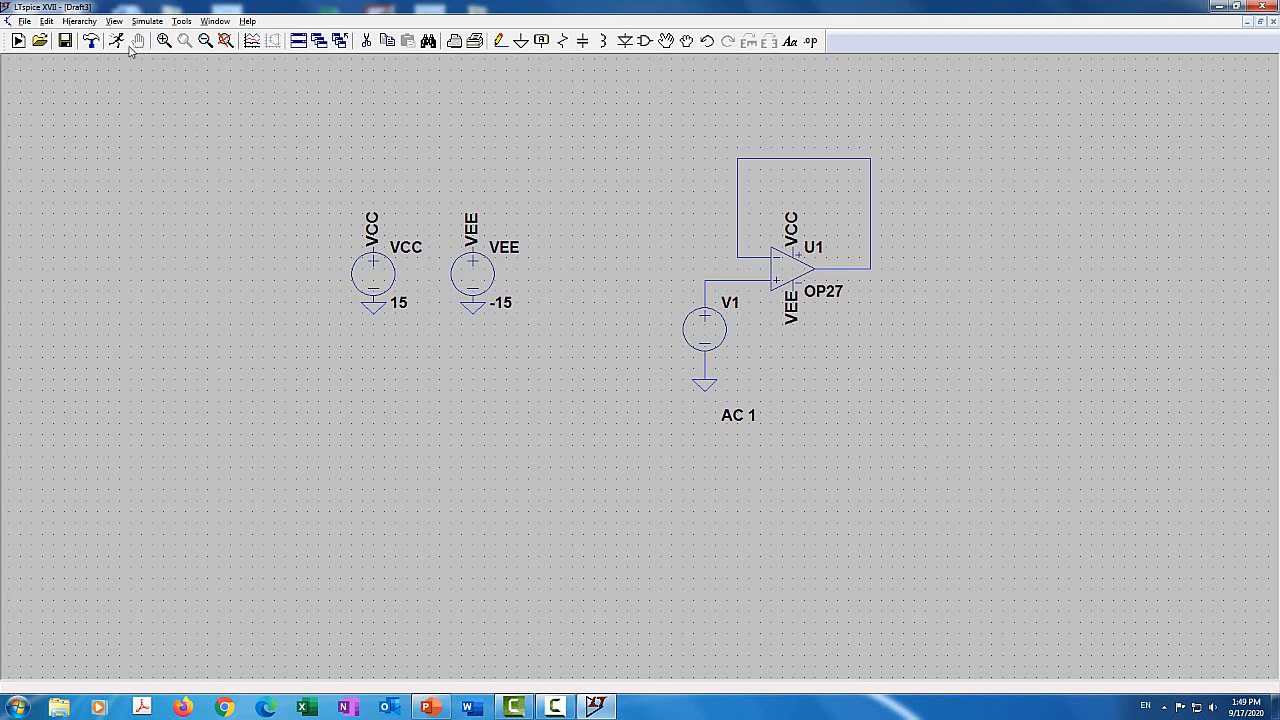
Step: Add an AC analysis directive below V1 with a decade sweep, 1000 points per decade, from 1 to 10Meg
click(160, 22)
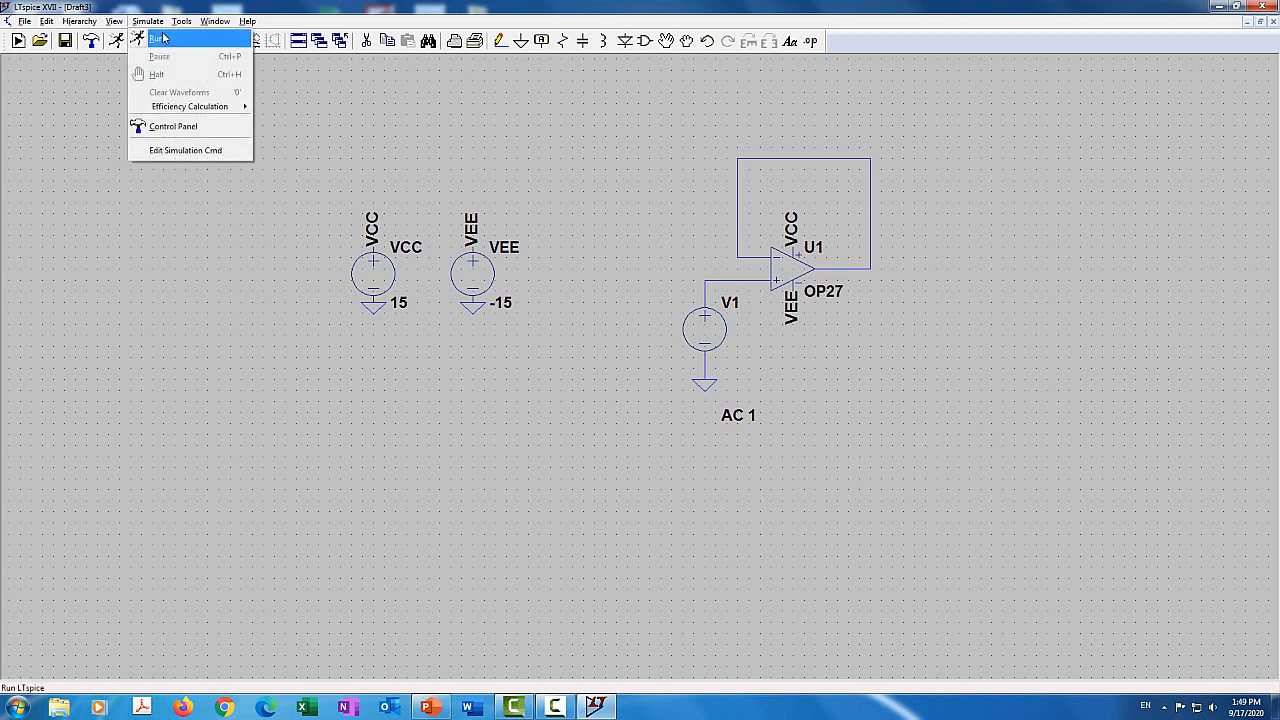
click(195, 152)
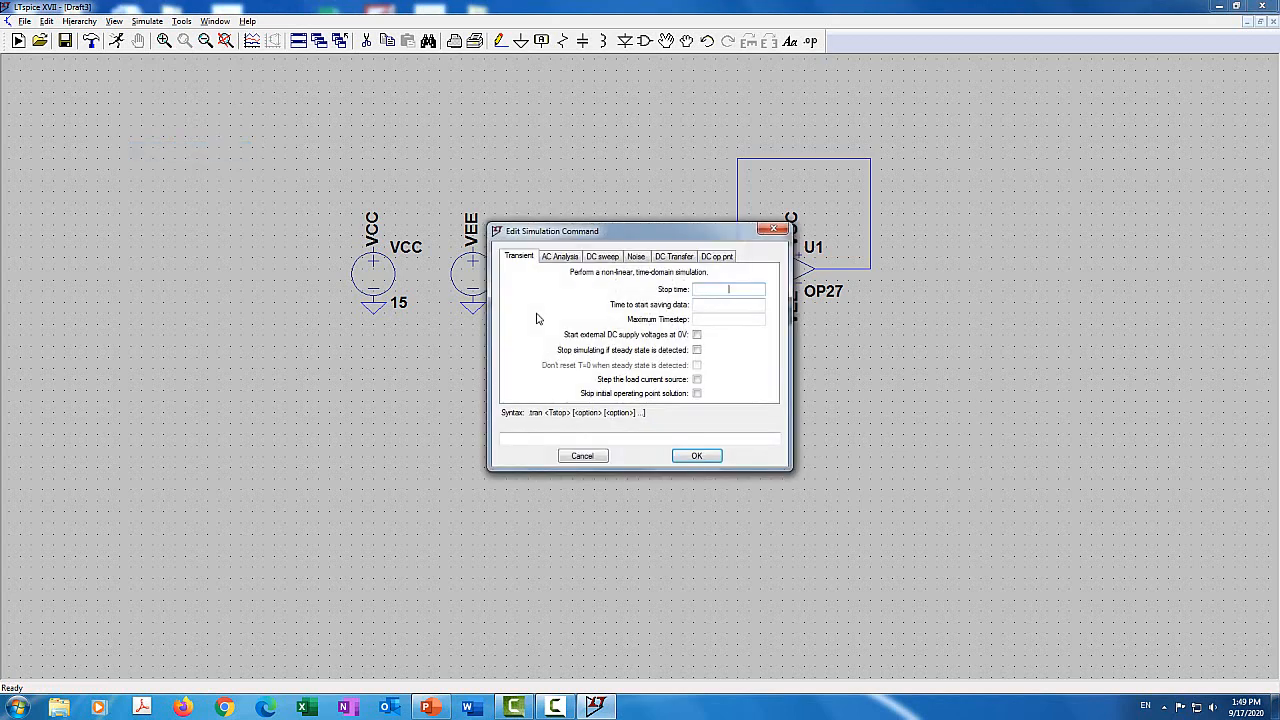
click(558, 257)
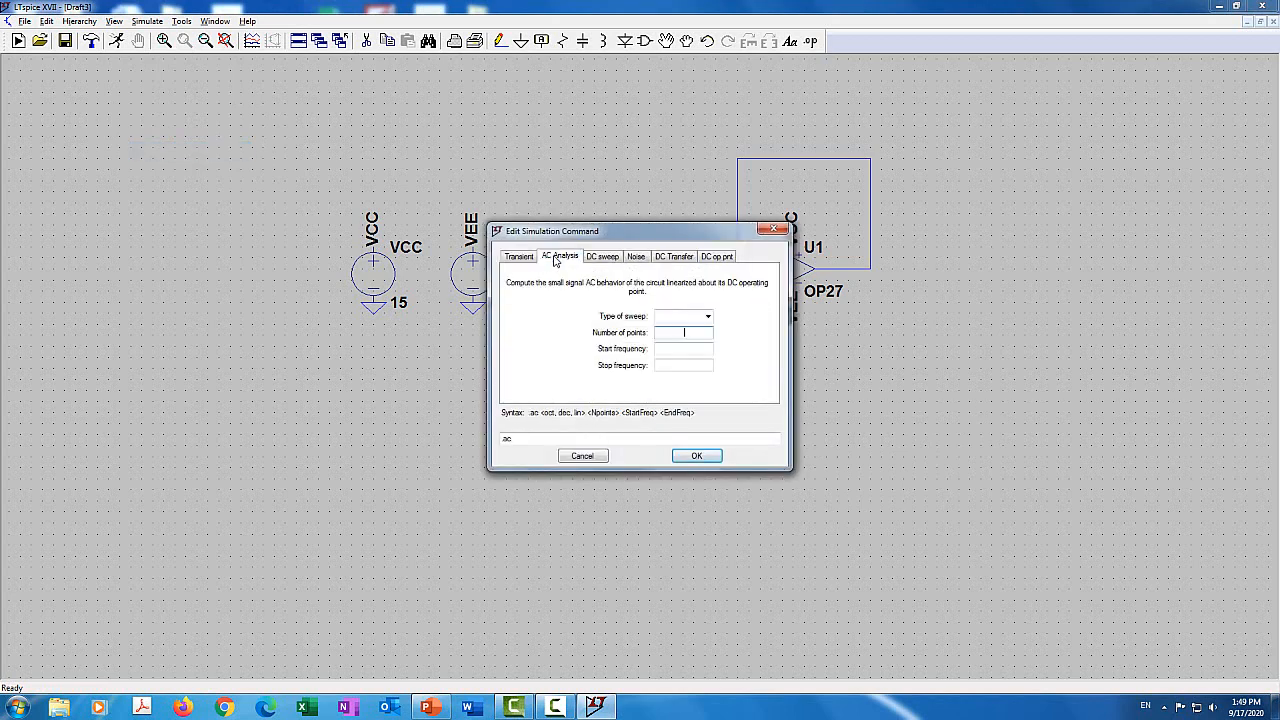
click(708, 317)
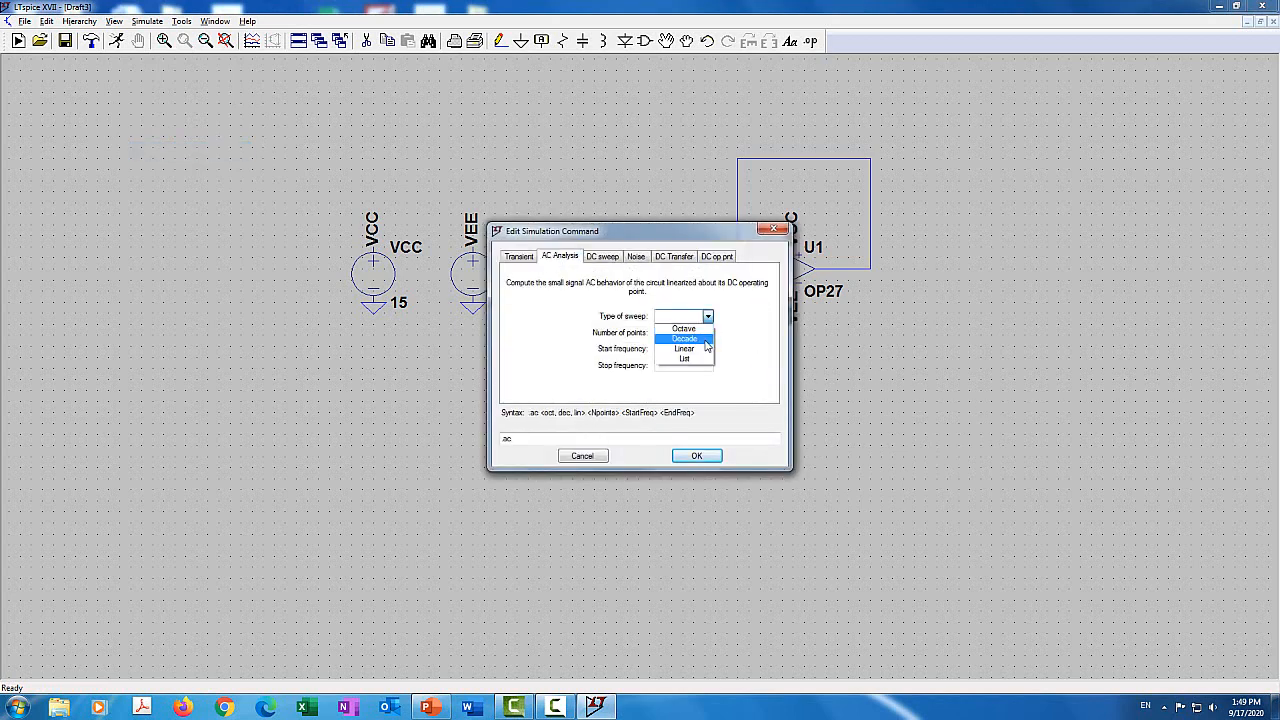
click(704, 340)
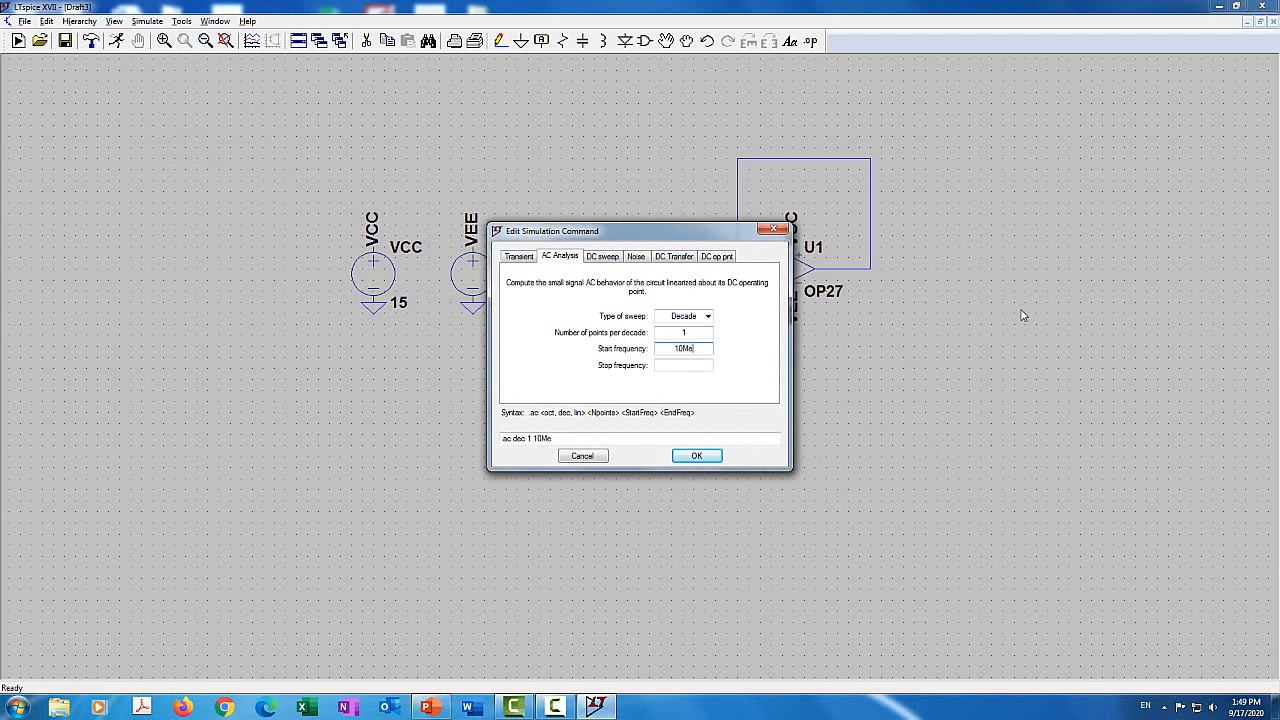
text(g)
click(686, 332)
text(000)
key(BackSpace)
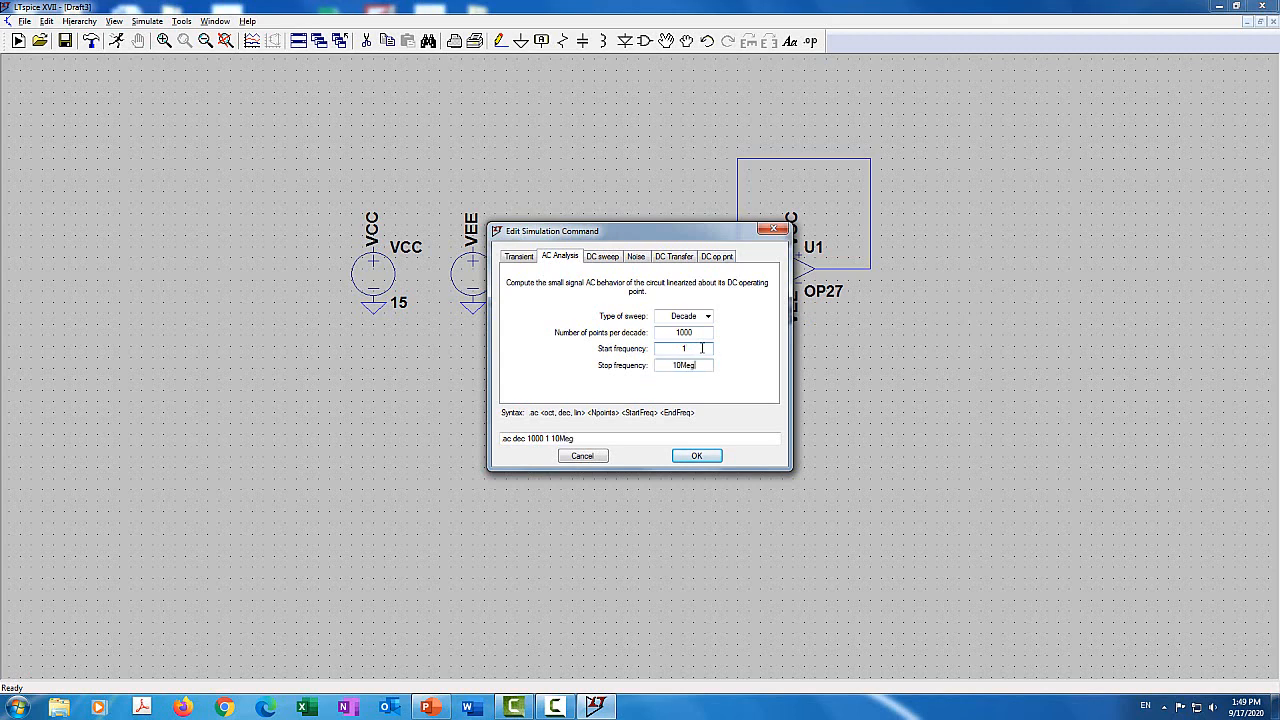
click(690, 455)
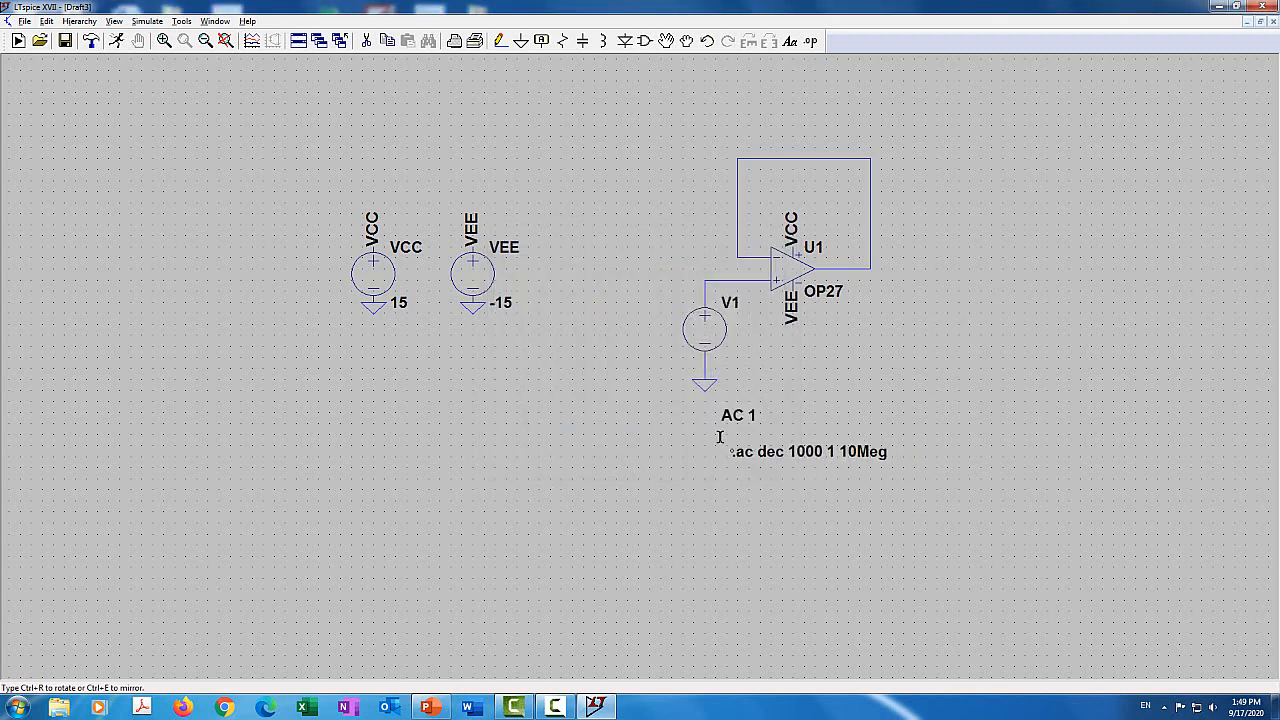
click(681, 440)
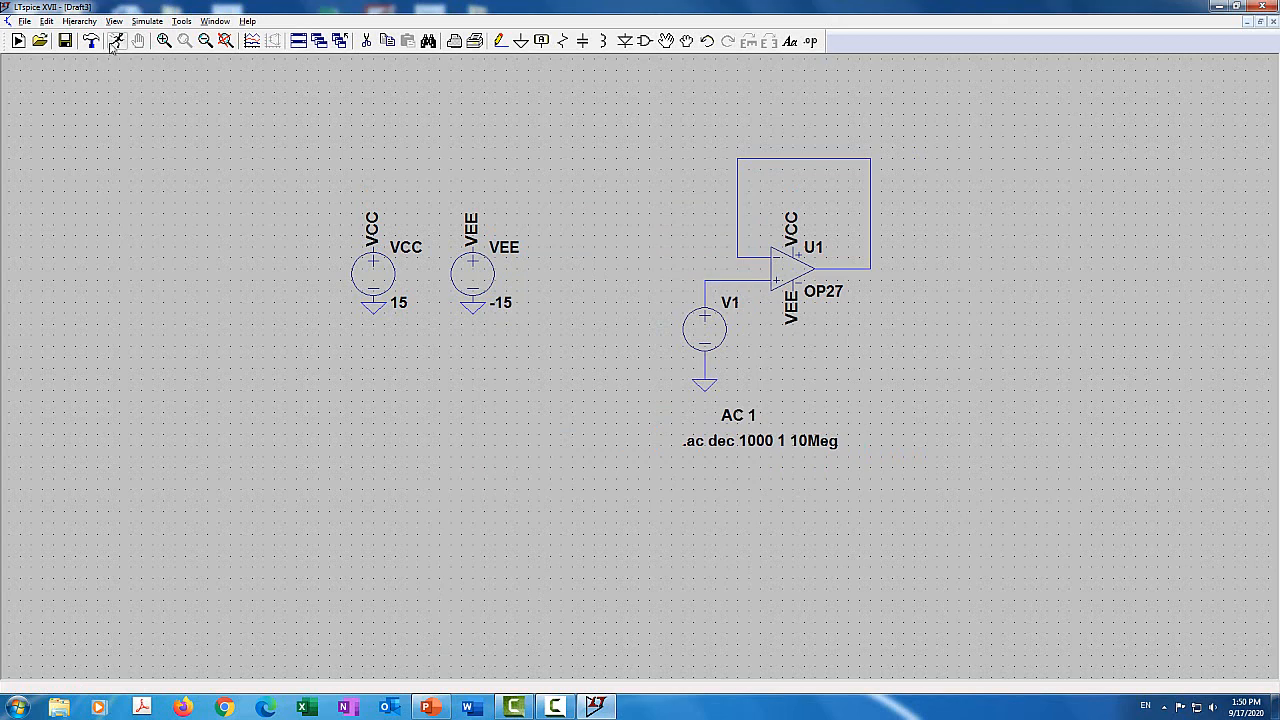
Step: Run the AC analysis and plot the voltage at the op-amp's output
click(113, 44)
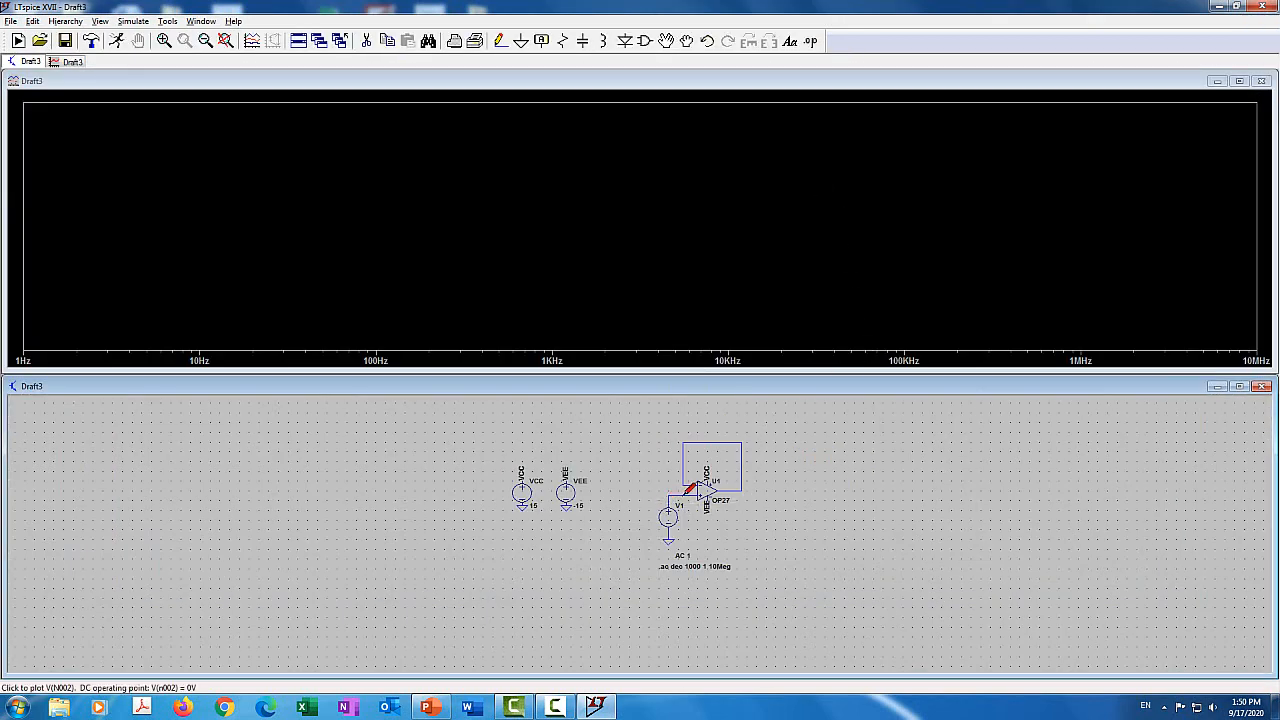
click(743, 487)
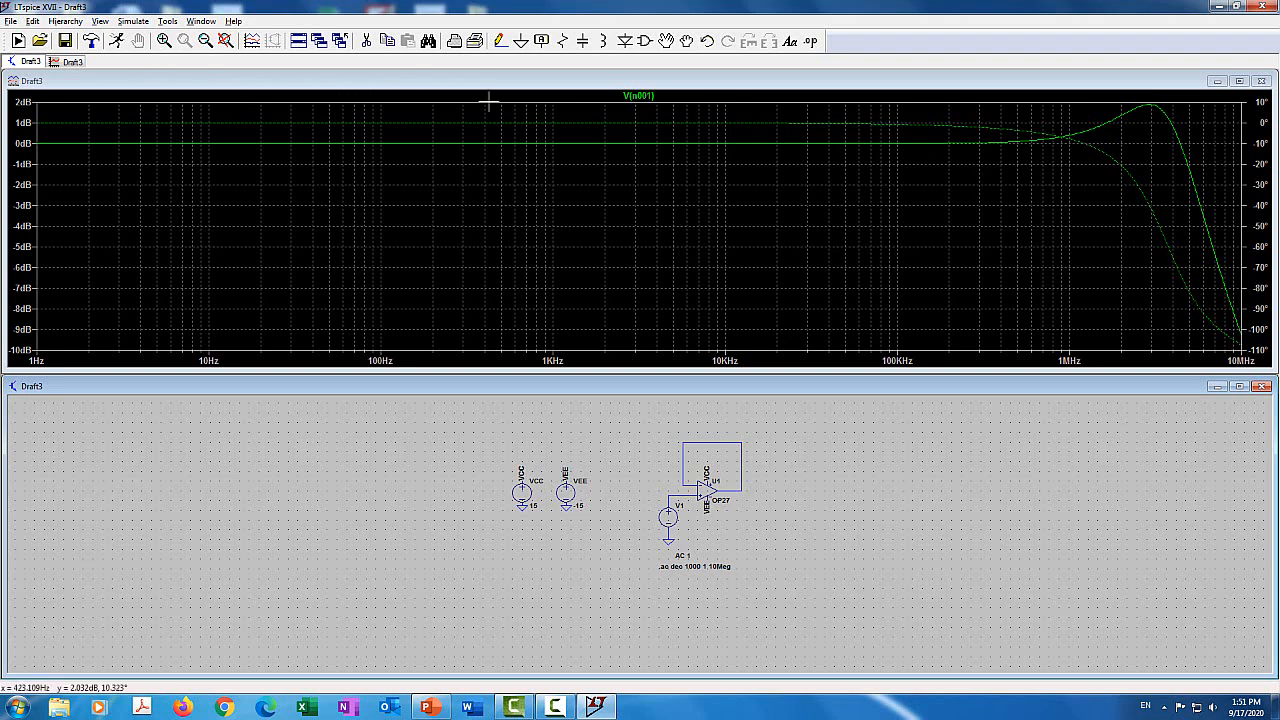
Step: Measure the frequency and magnitude of the output response's peak with a cursor, and close the cursor readout
click(648, 95)
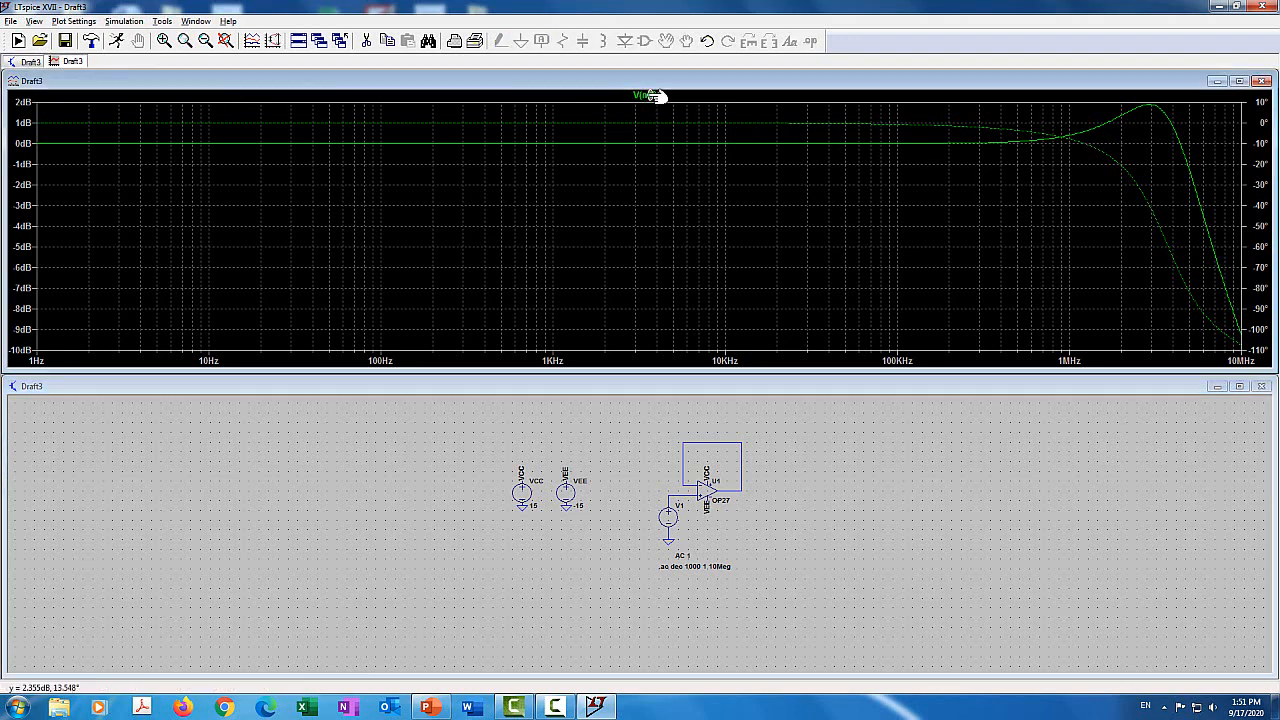
drag(639, 216, 1150, 222)
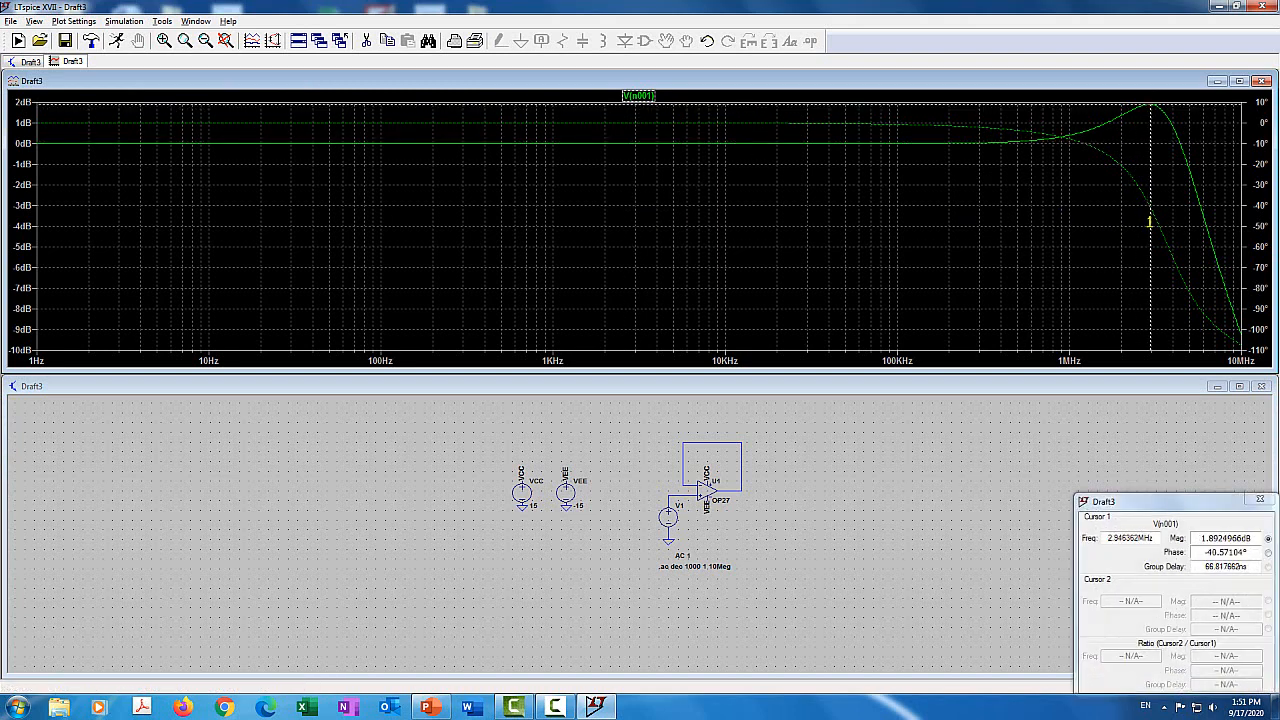
drag(1181, 505, 774, 236)
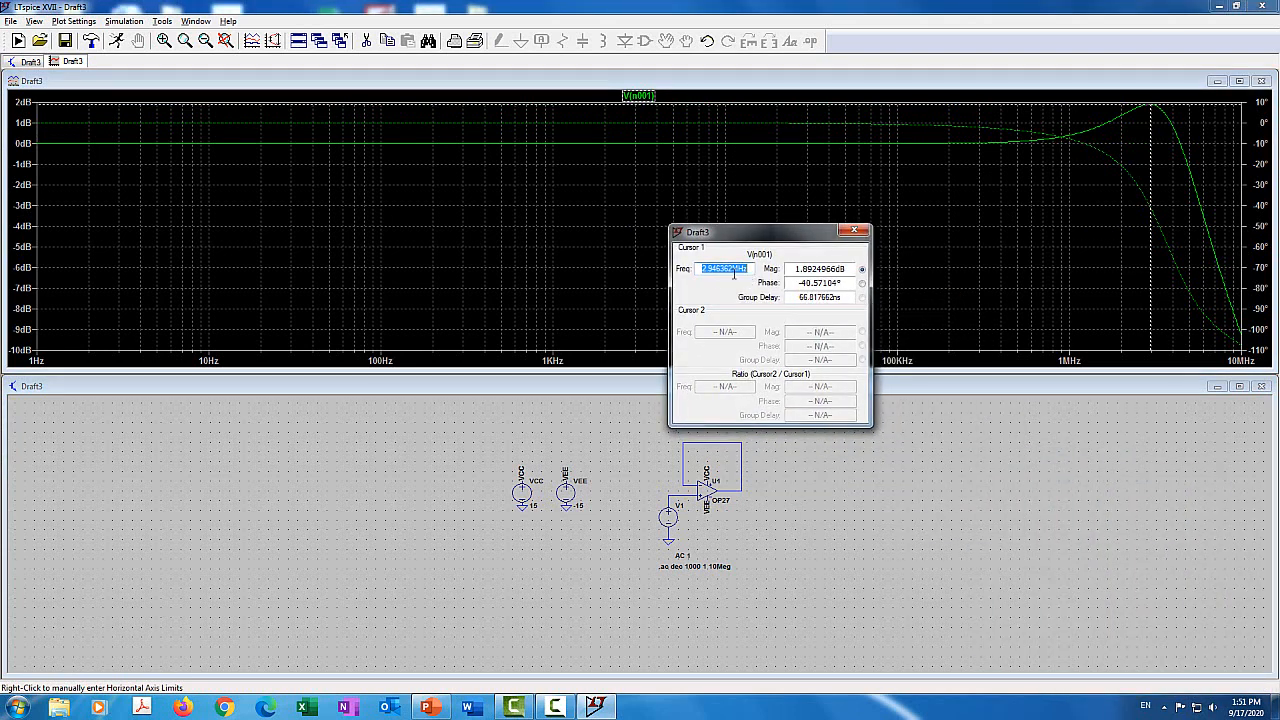
click(1152, 117)
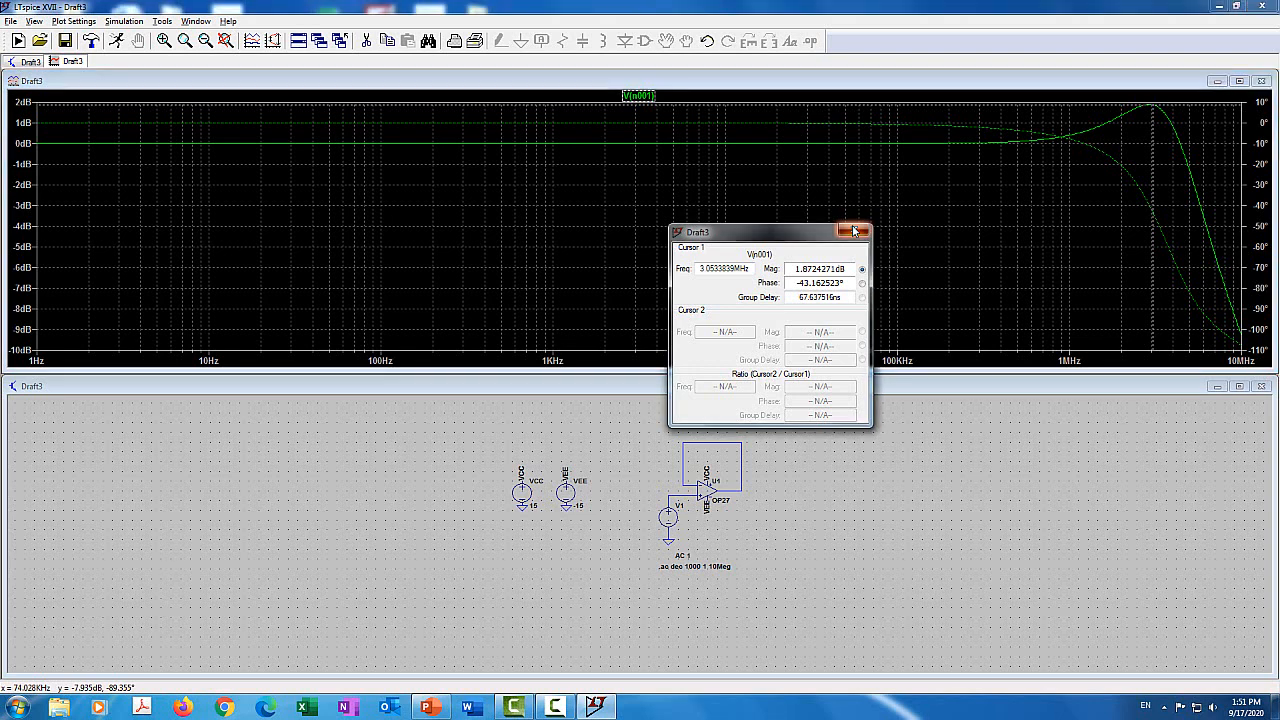
click(855, 231)
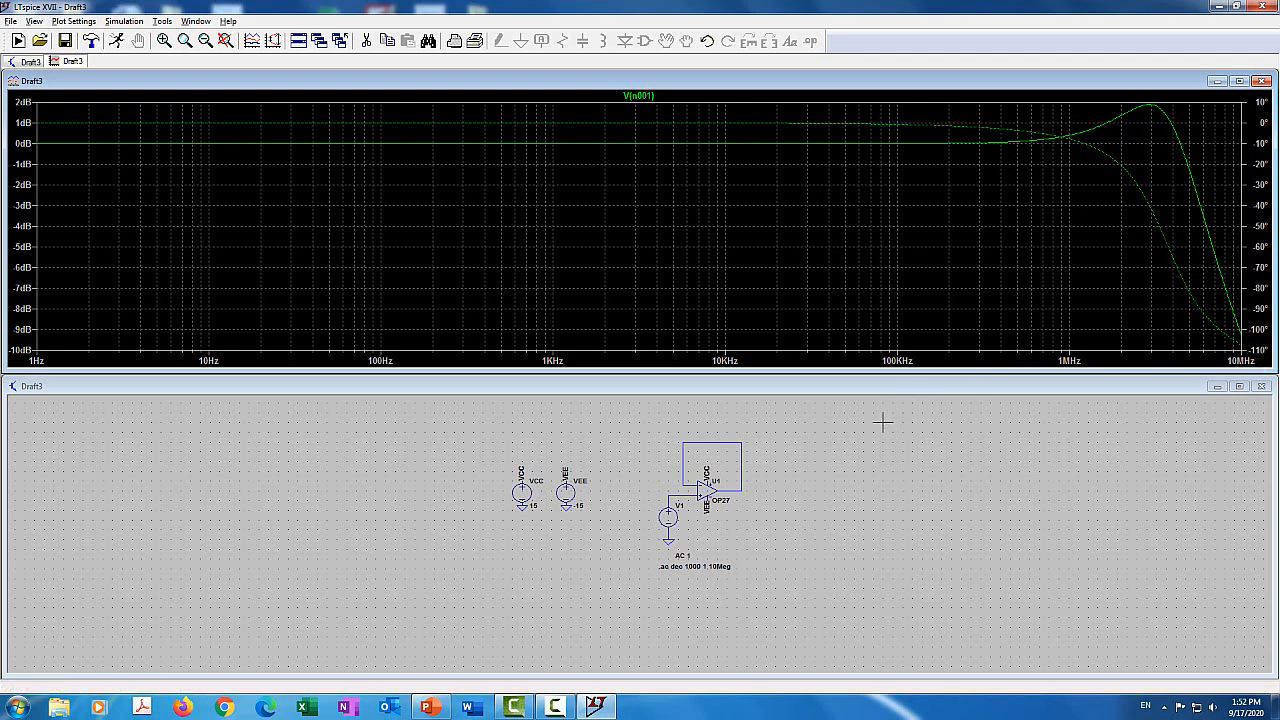
Step: Close the waveform window and delete the .ac directive from the maximized schematic
click(1262, 81)
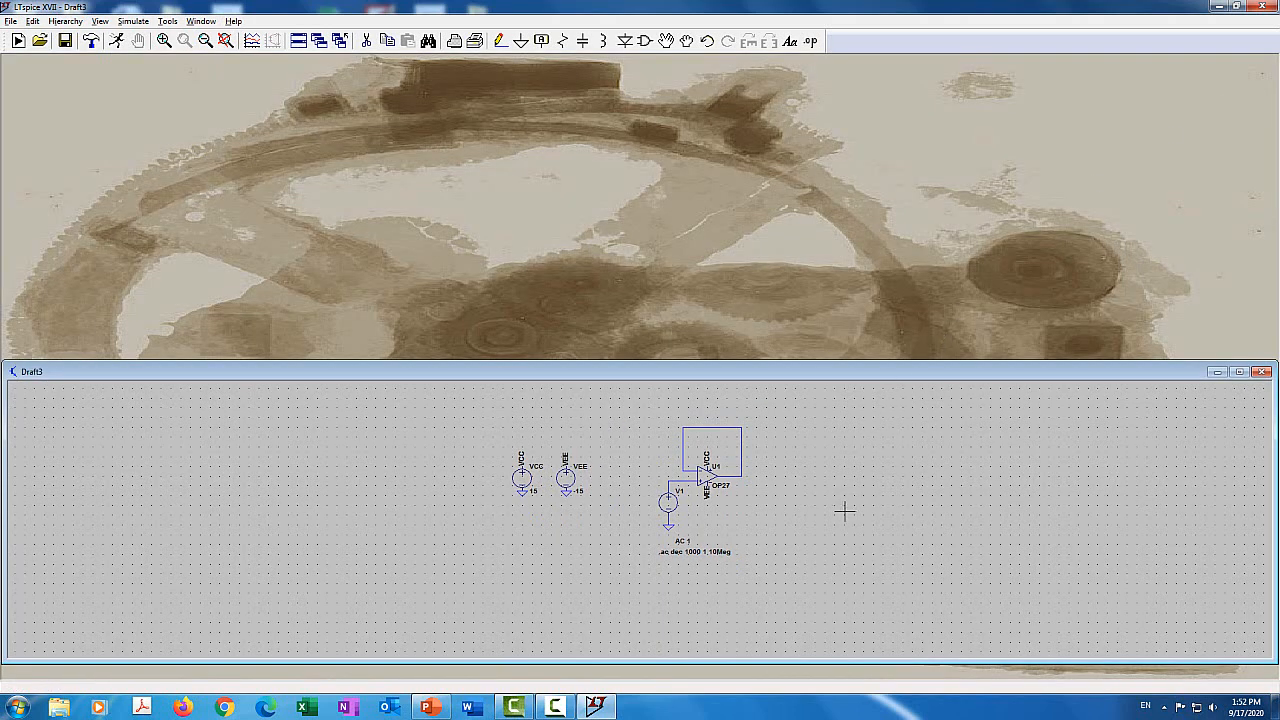
click(1239, 371)
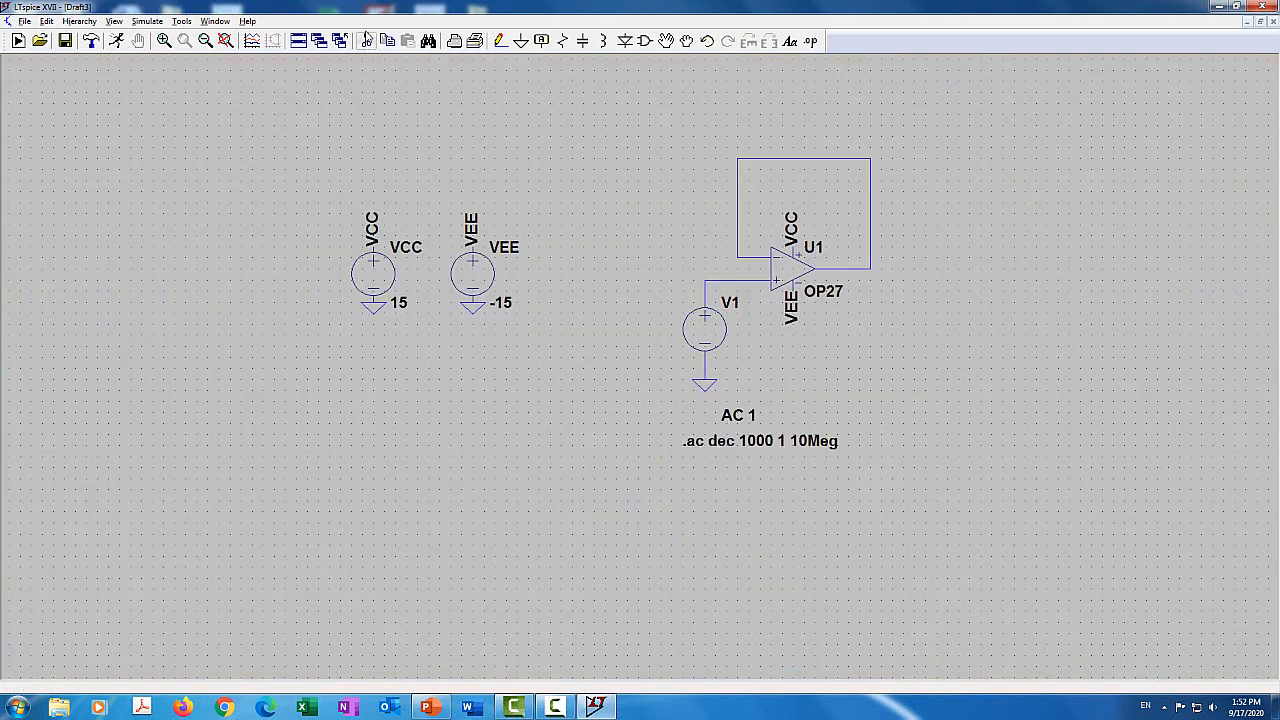
click(752, 449)
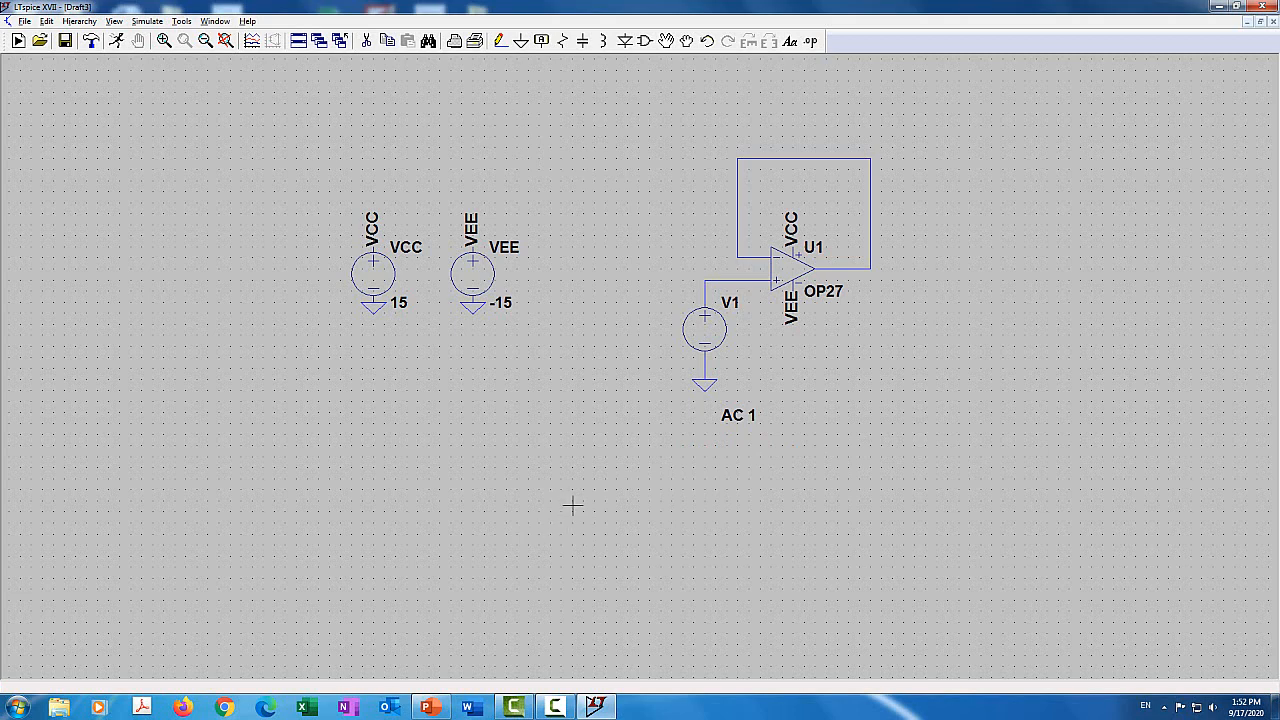
Step: Make V1 a PULSE source with Vinitial 0, Von 1, Tdelay 0, Trise 1n, Tfall 1n, Ton 10u, Tperiod 20u, and clear its AC amplitude
right_click(712, 334)
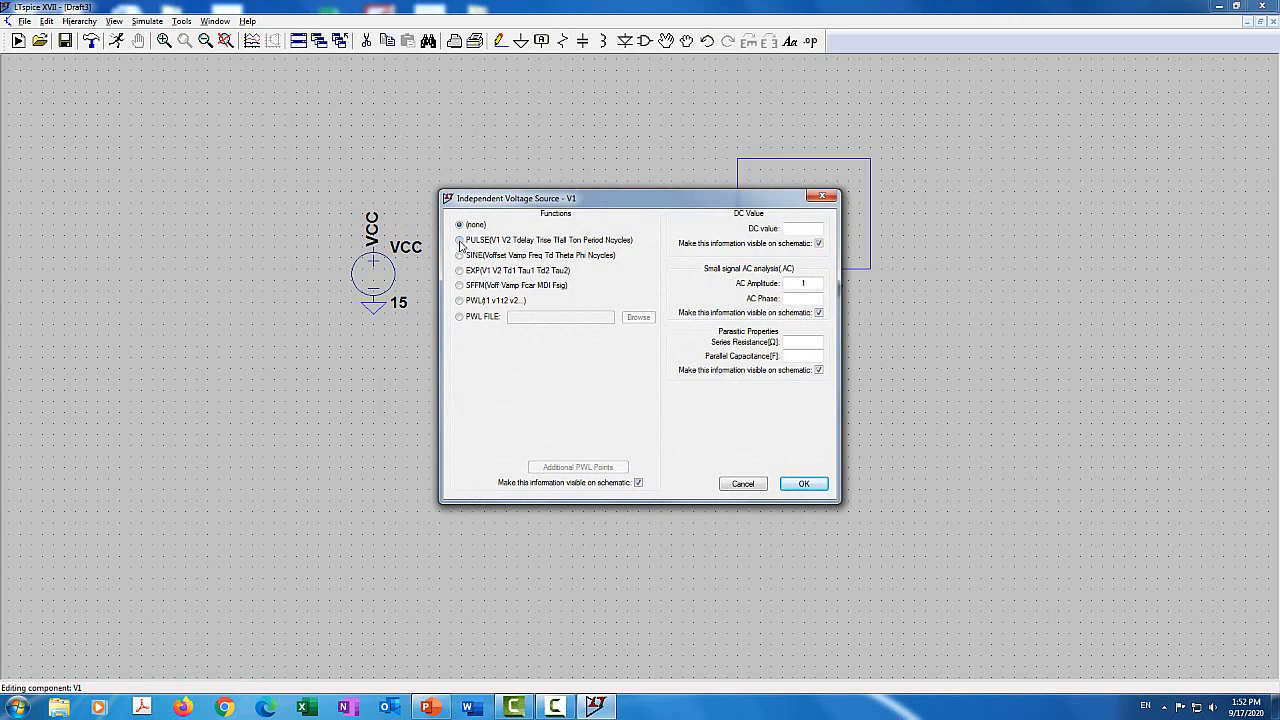
click(458, 243)
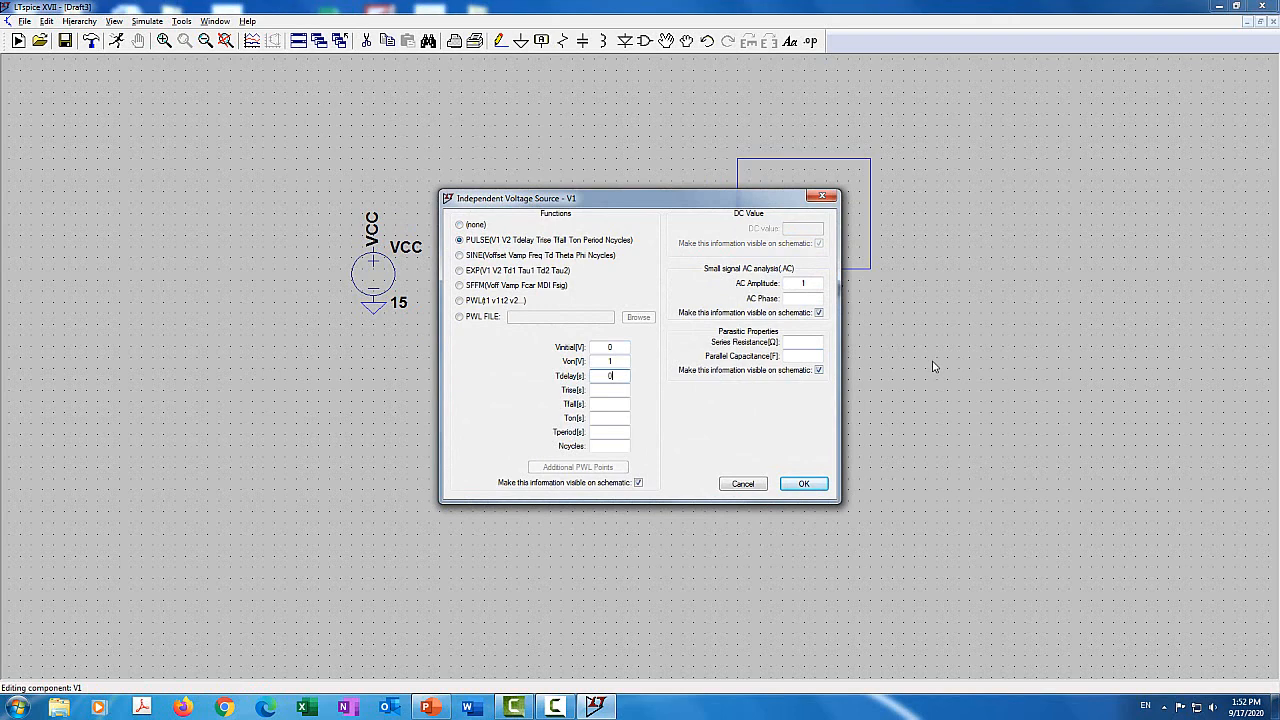
key(Tab)
key(Tab)
key(Tab)
key(Tab)
text(20u)
click(811, 285)
click(803, 483)
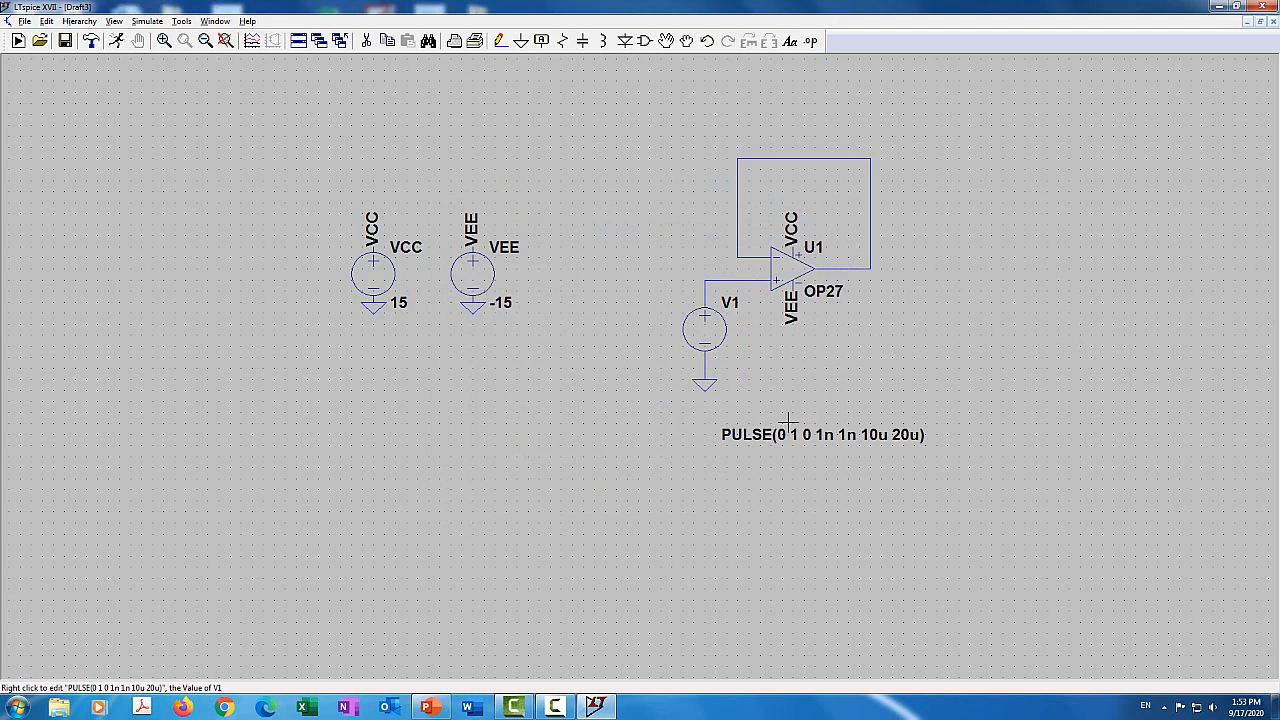
Step: Move the PULSE value text up beside source V1
click(684, 43)
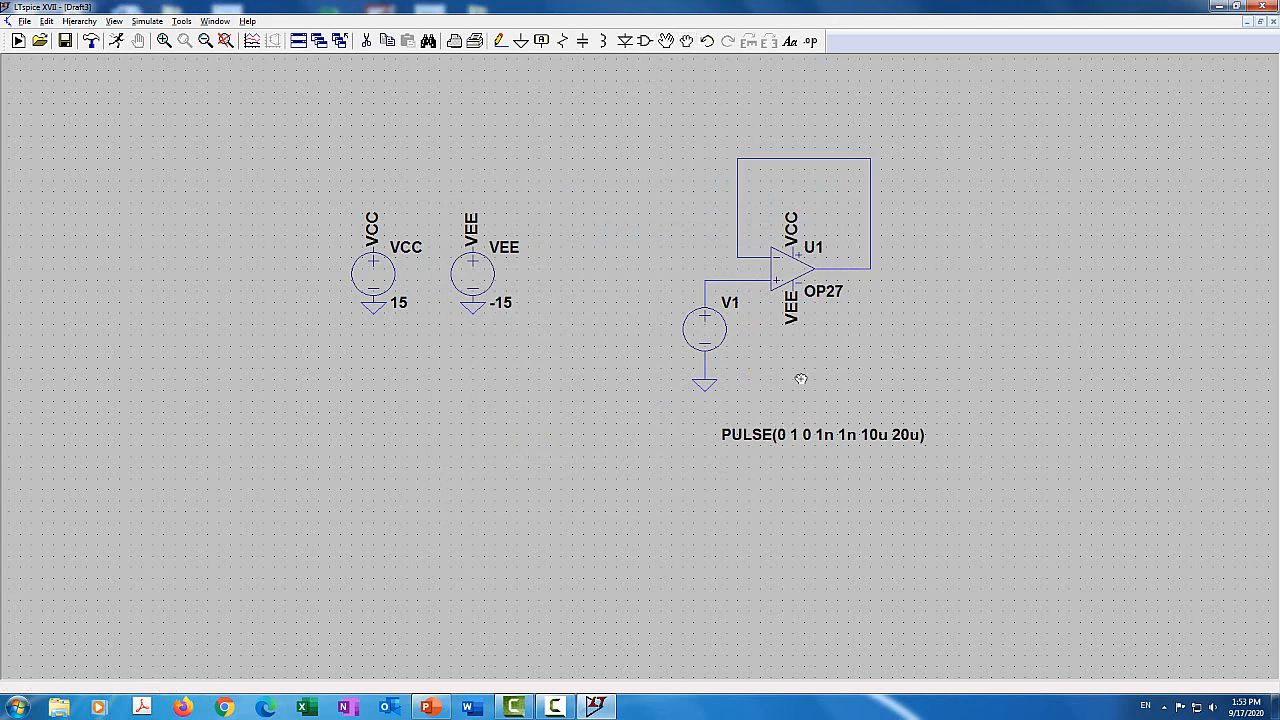
click(807, 431)
click(730, 364)
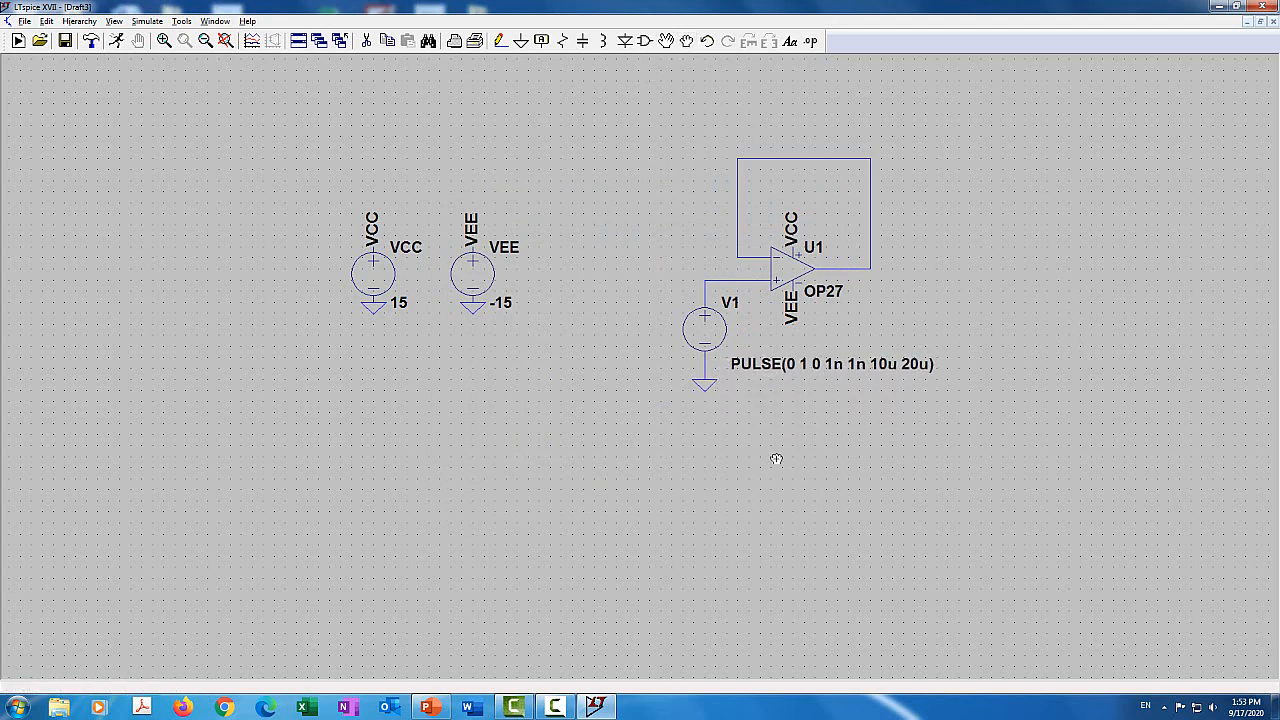
key(Escape)
Step: Add a transient analysis directive below the PULSE text with a stop time of 40u and a maximum timestep of 1n
click(147, 21)
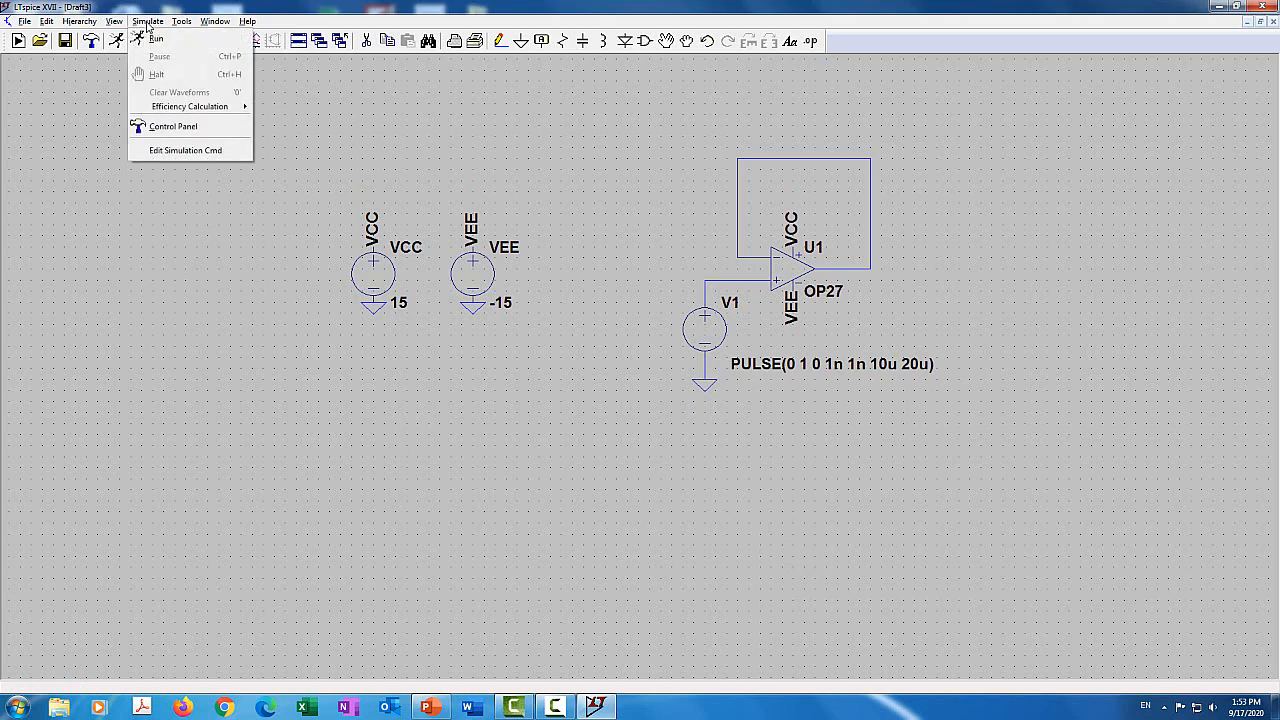
click(195, 150)
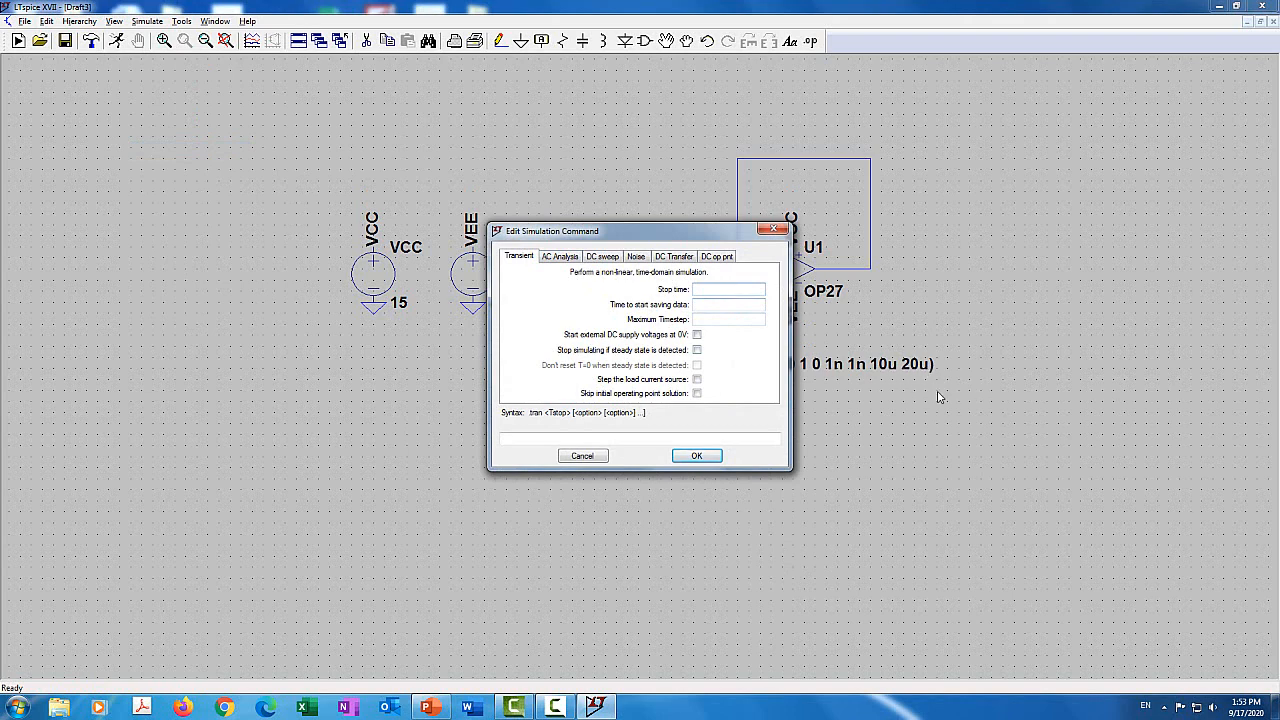
text(3)
key(BackSpace)
key(BackSpace)
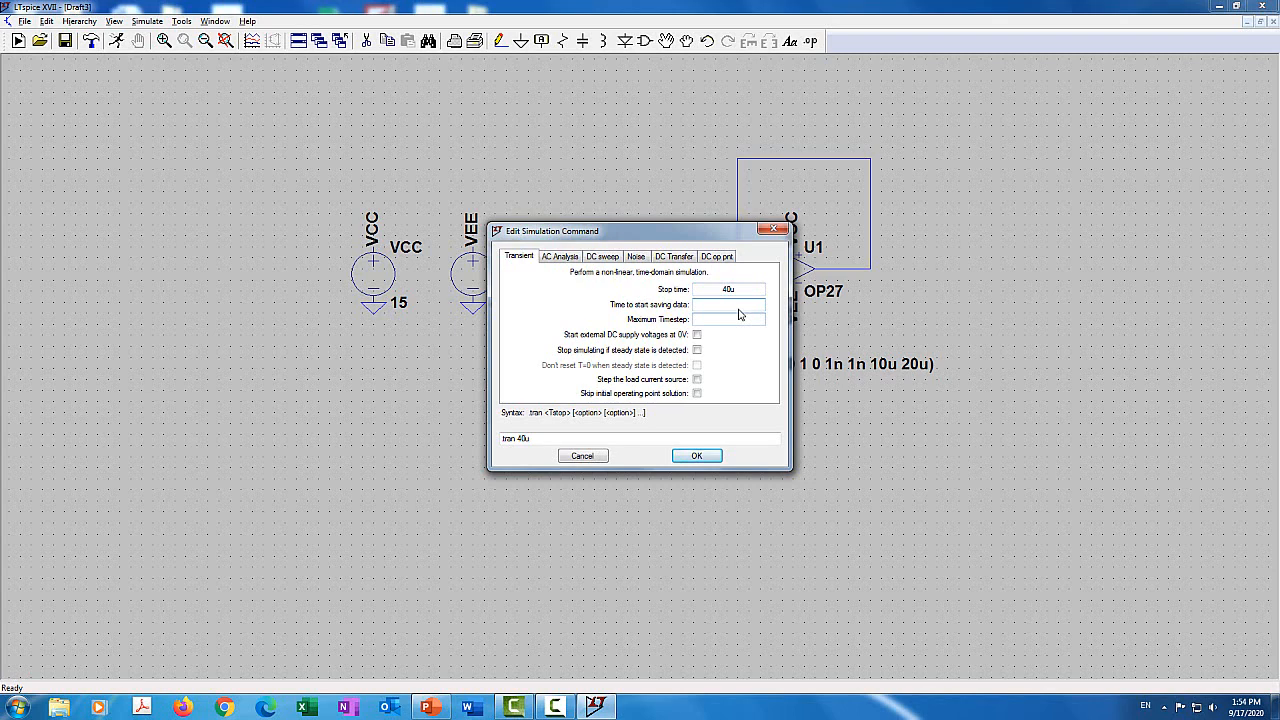
click(739, 315)
text(1n)
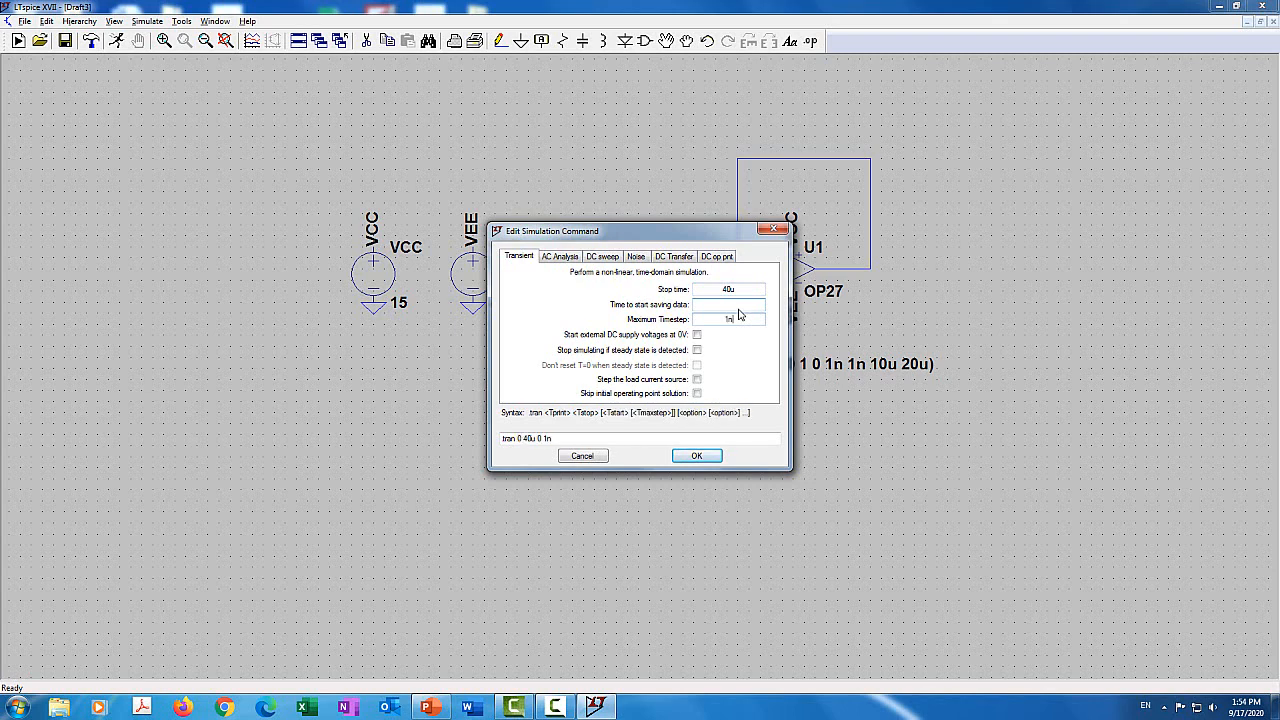
key(Tab)
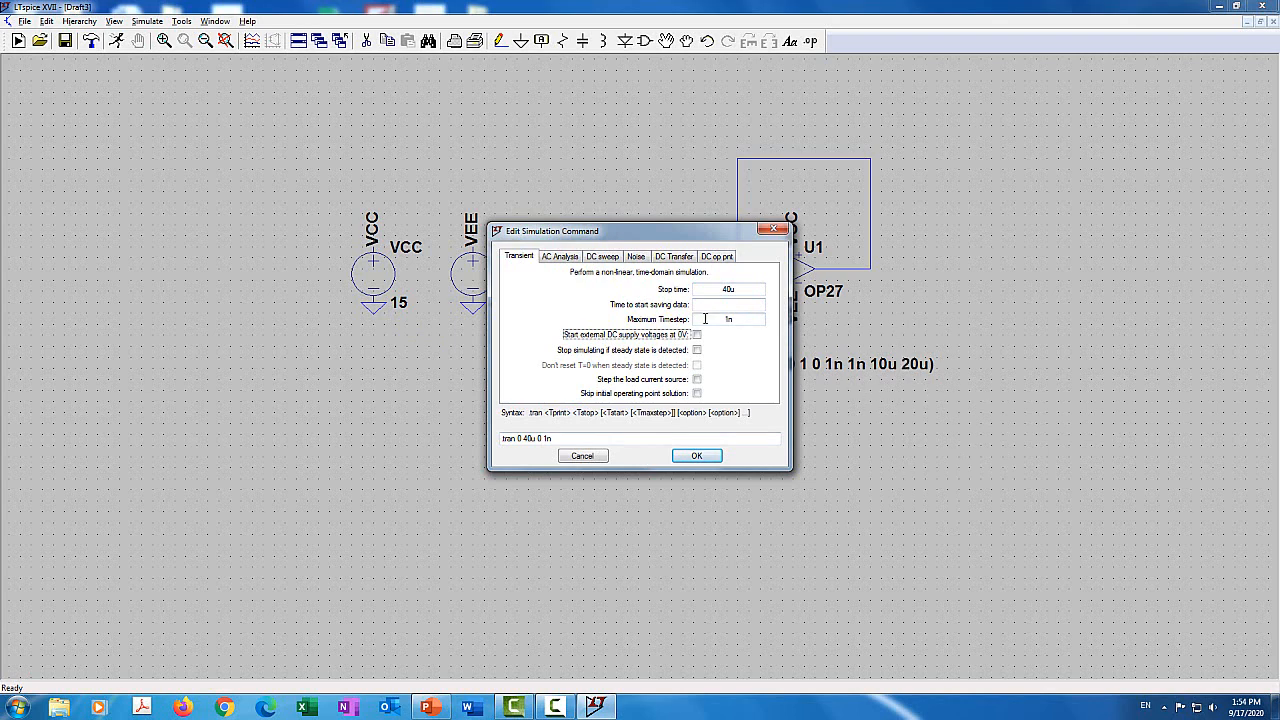
click(696, 455)
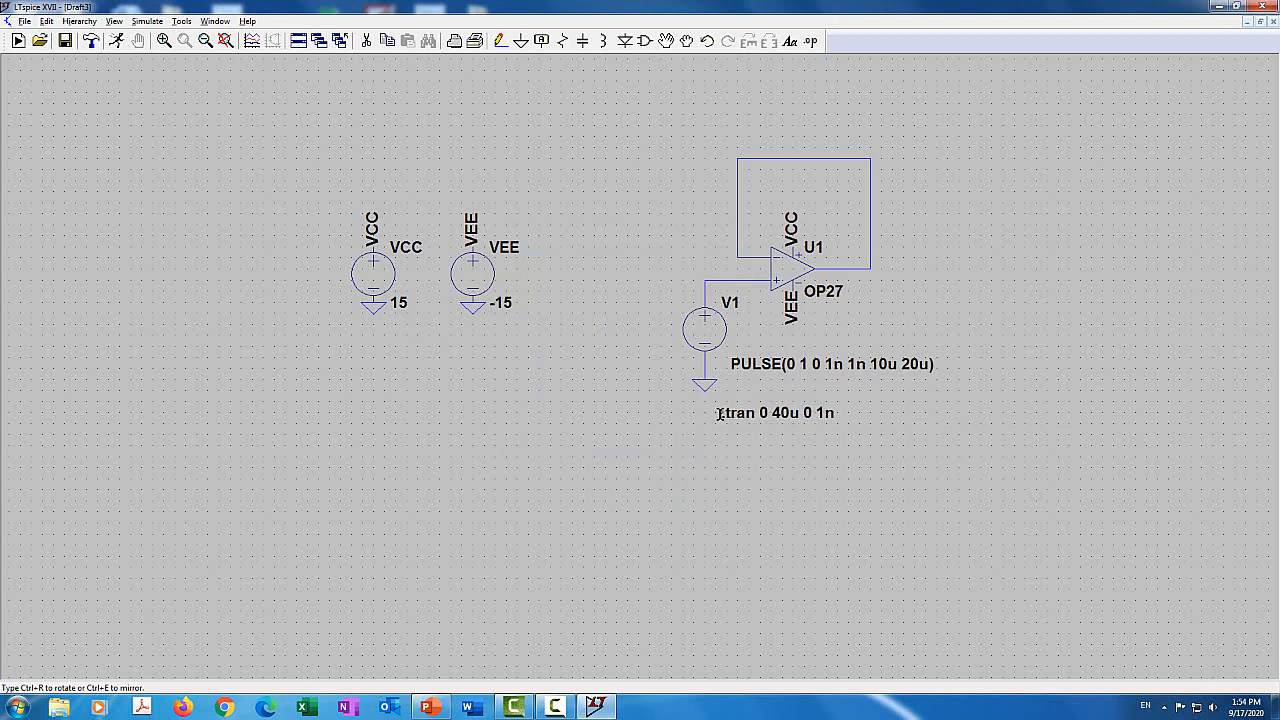
click(735, 408)
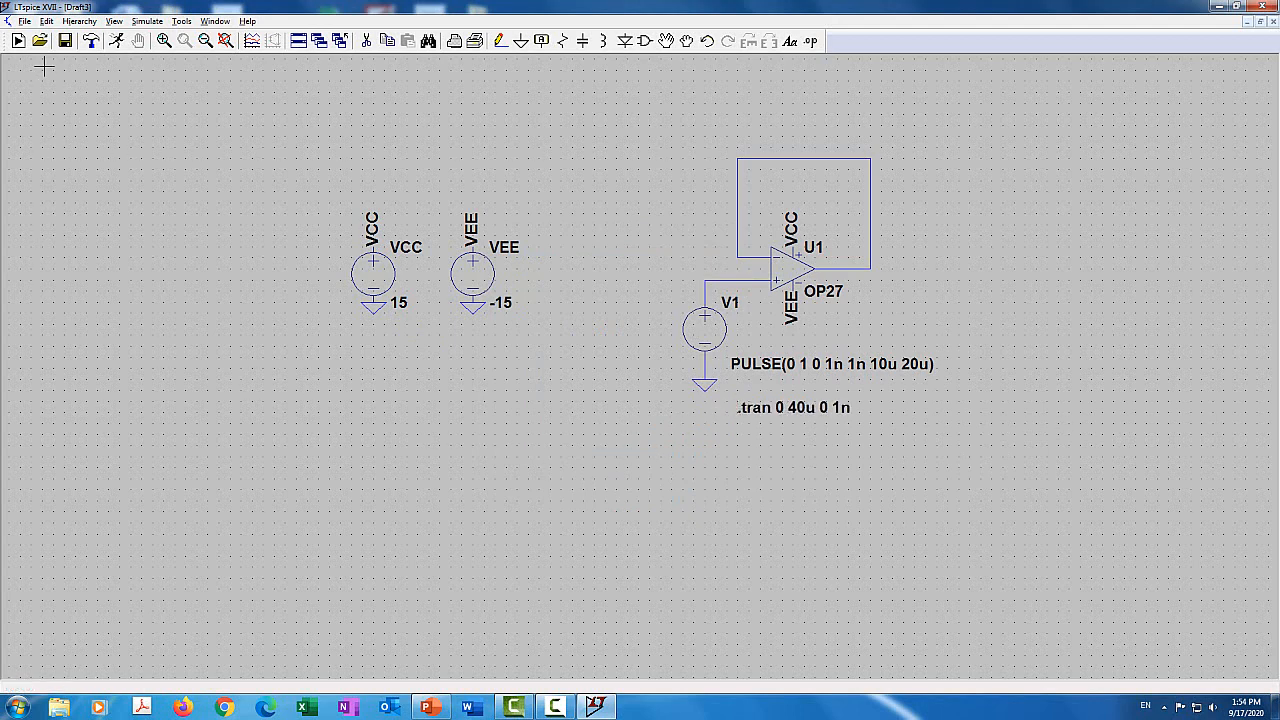
Step: Run the transient simulation and plot the voltage at the op-amp's output
click(119, 40)
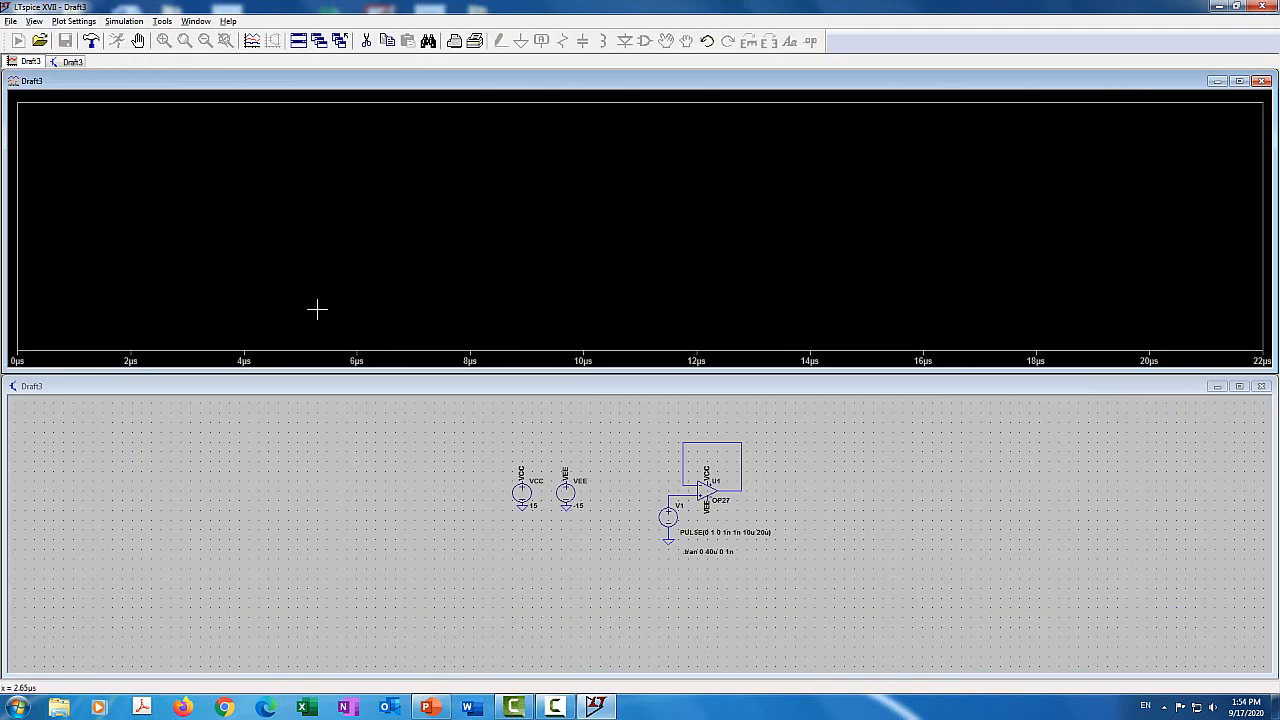
click(745, 491)
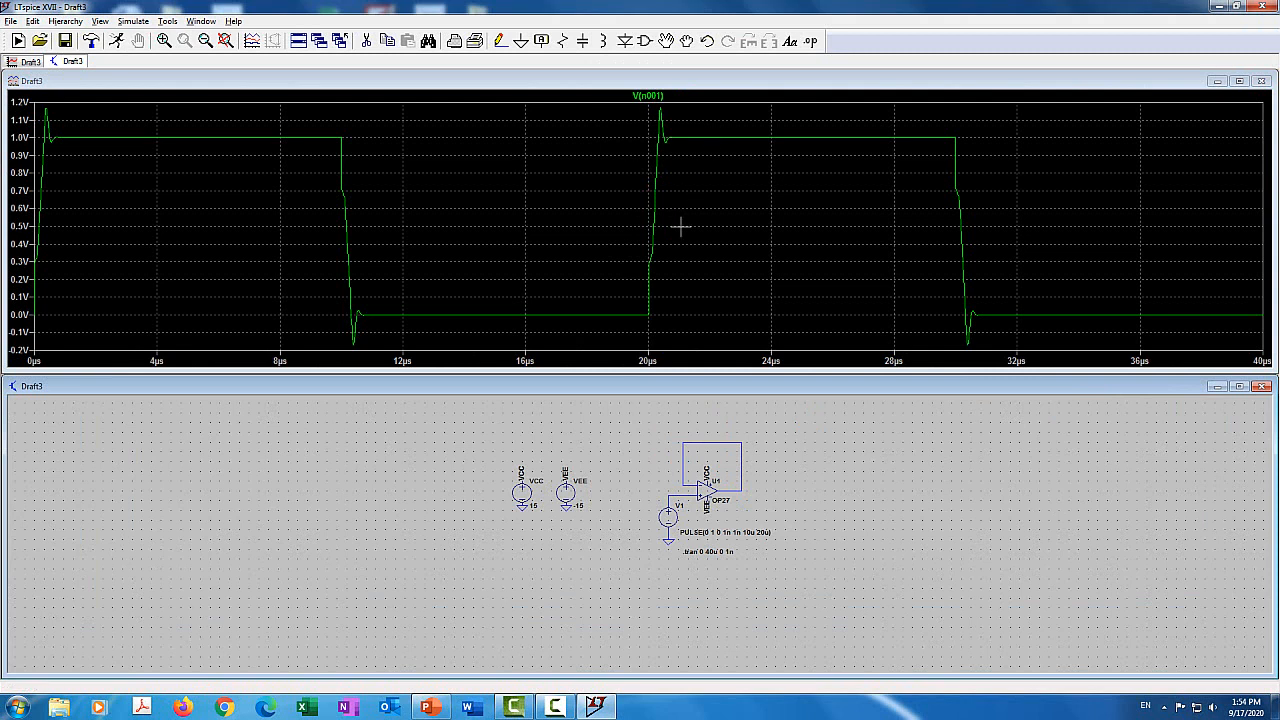
Step: Examine the output's rising edge near 20 µs up close and restore the full waveform view
click(724, 182)
drag(724, 182, 594, 235)
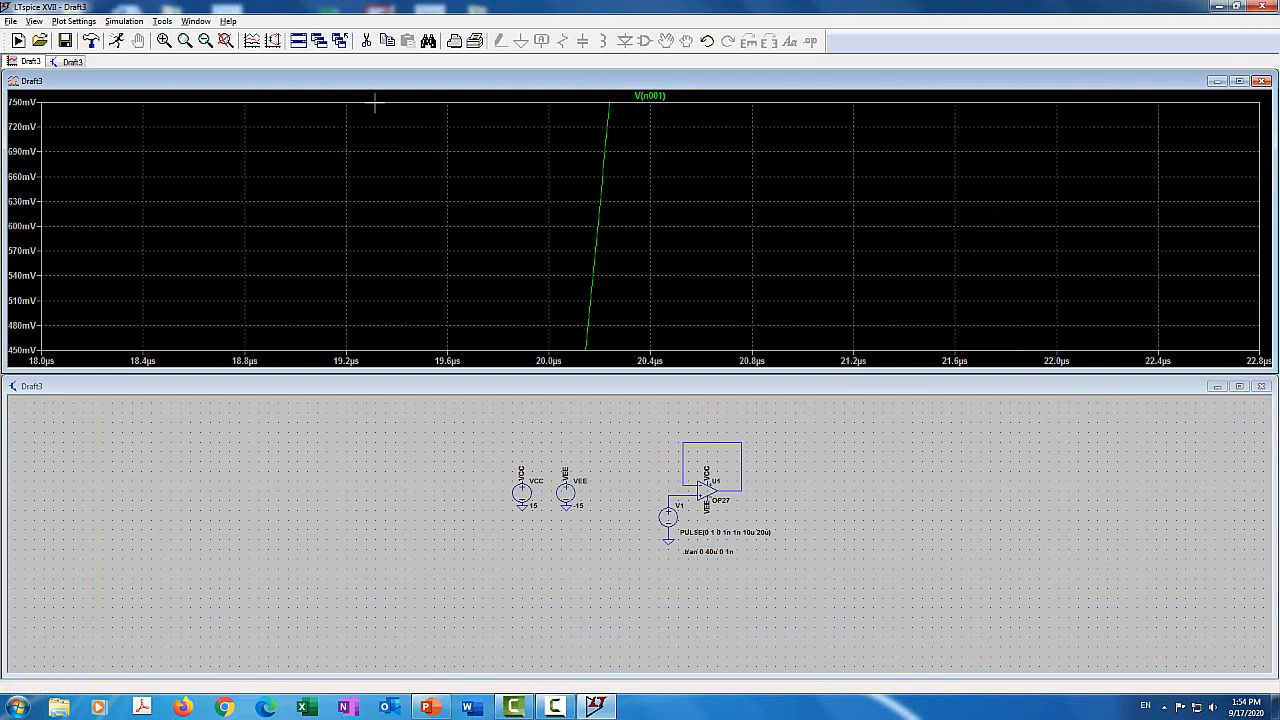
click(226, 40)
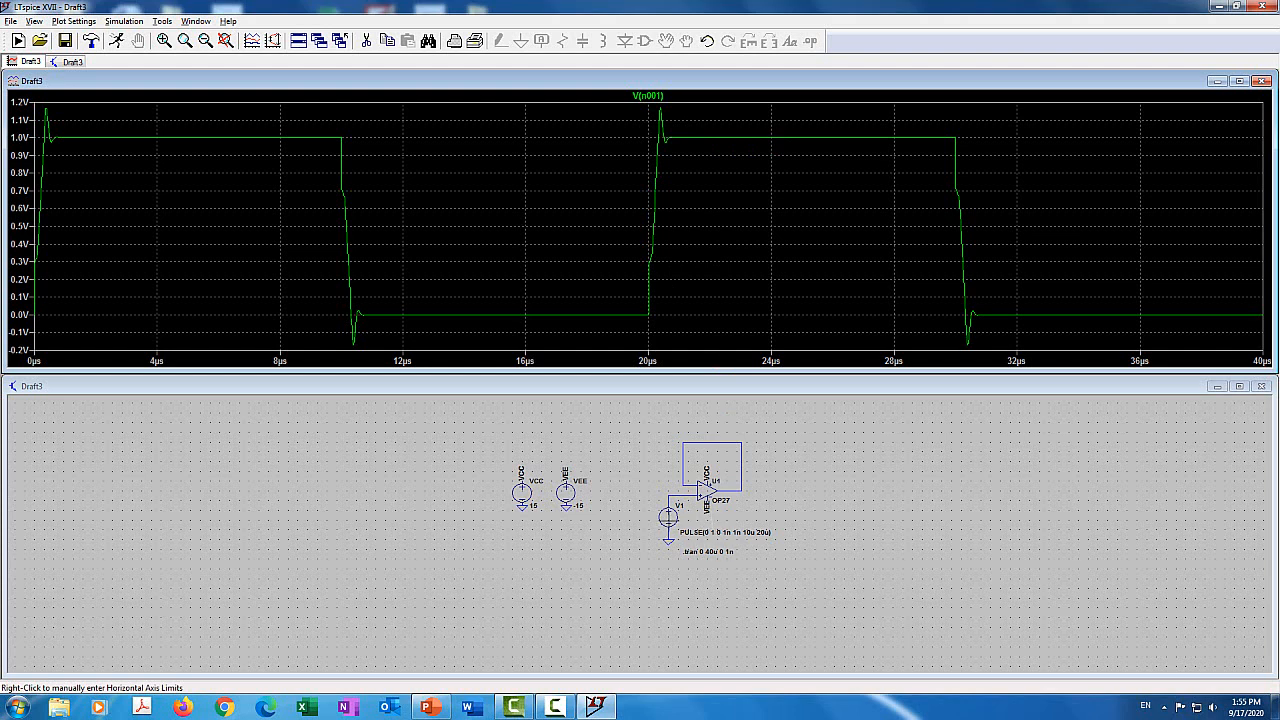
Step: Set the on voltage of source V1's pulse to 1m
right_click(670, 520)
click(612, 361)
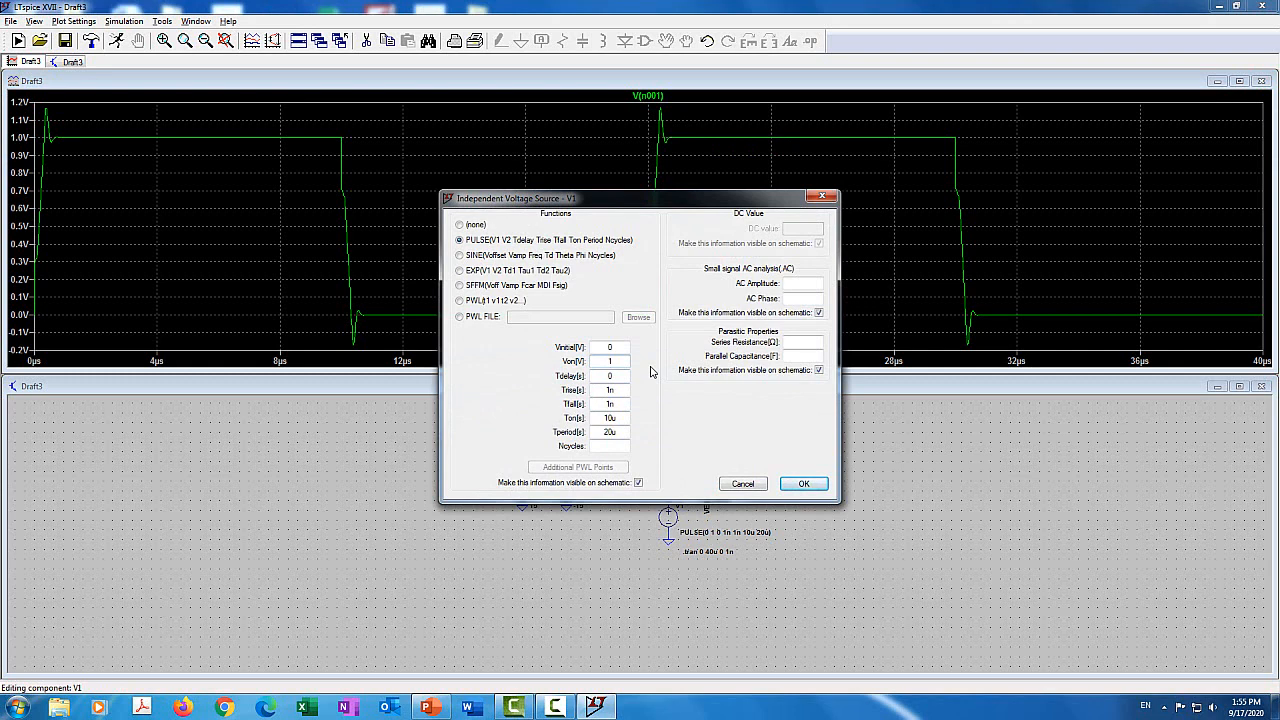
text(m)
click(803, 483)
Step: Discard the old waveform plot, rerun the transient simulation and plot the voltage at the op-amp's output
click(1261, 81)
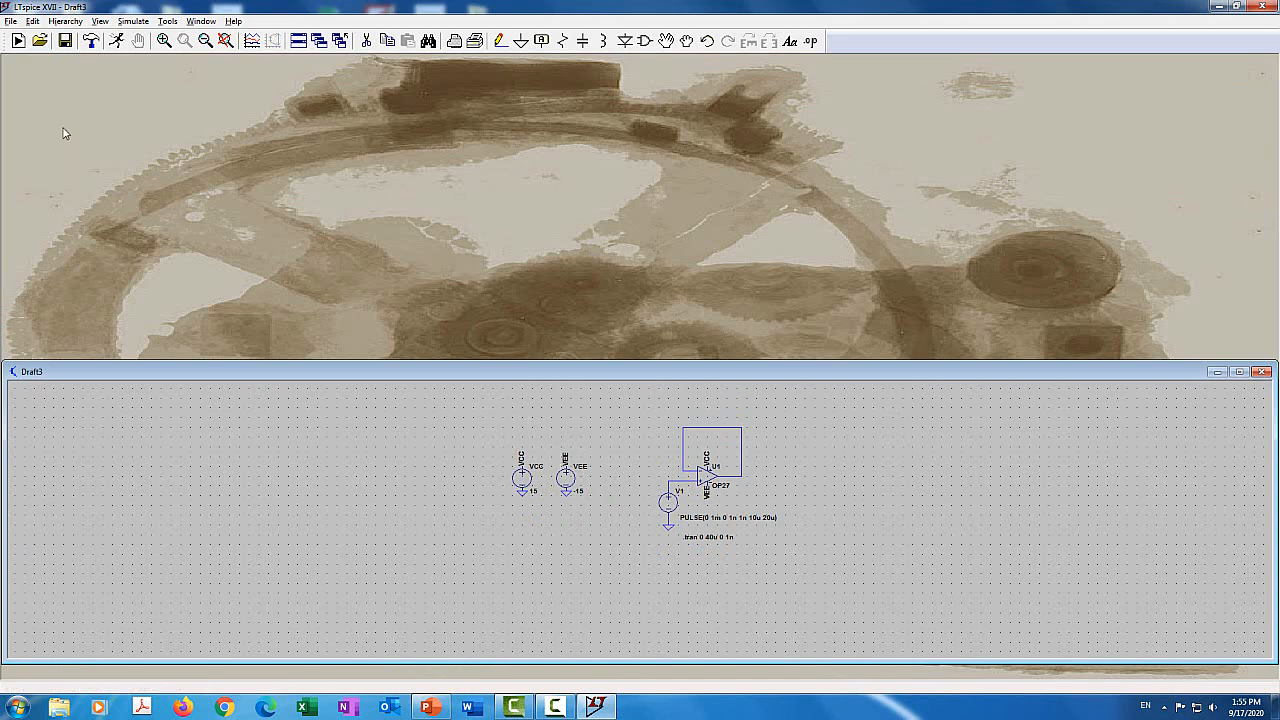
click(116, 41)
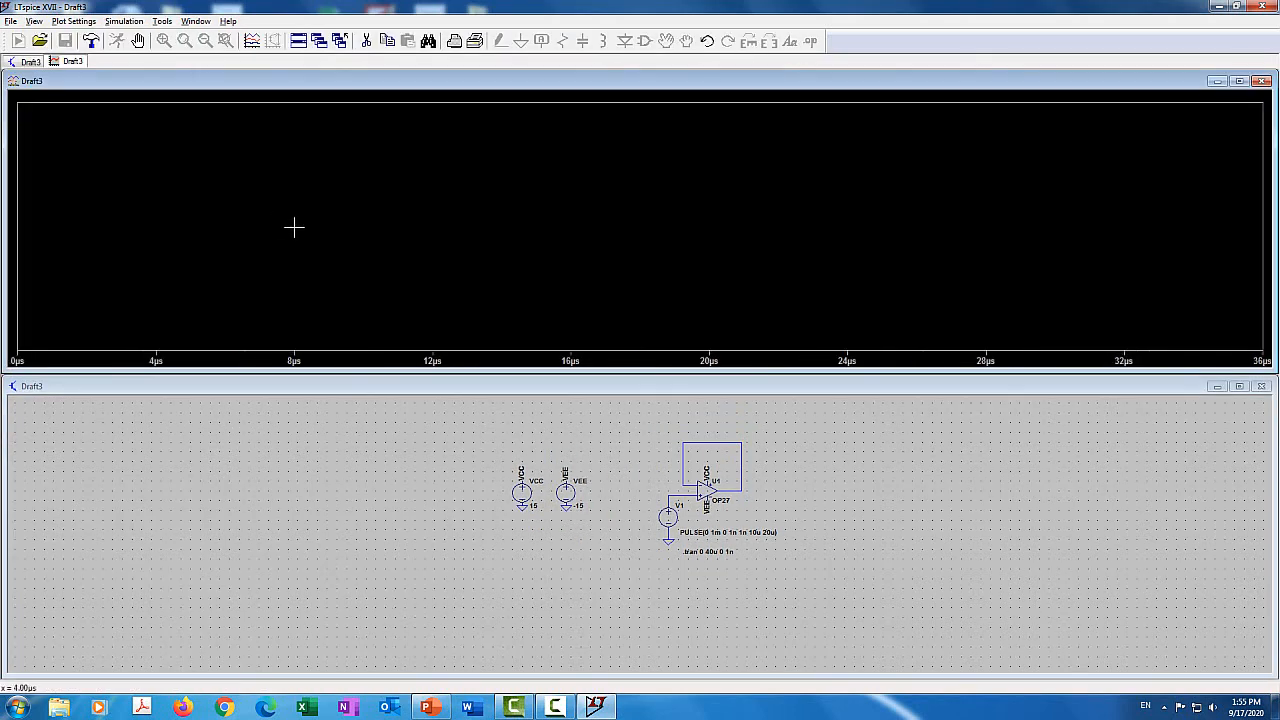
click(747, 483)
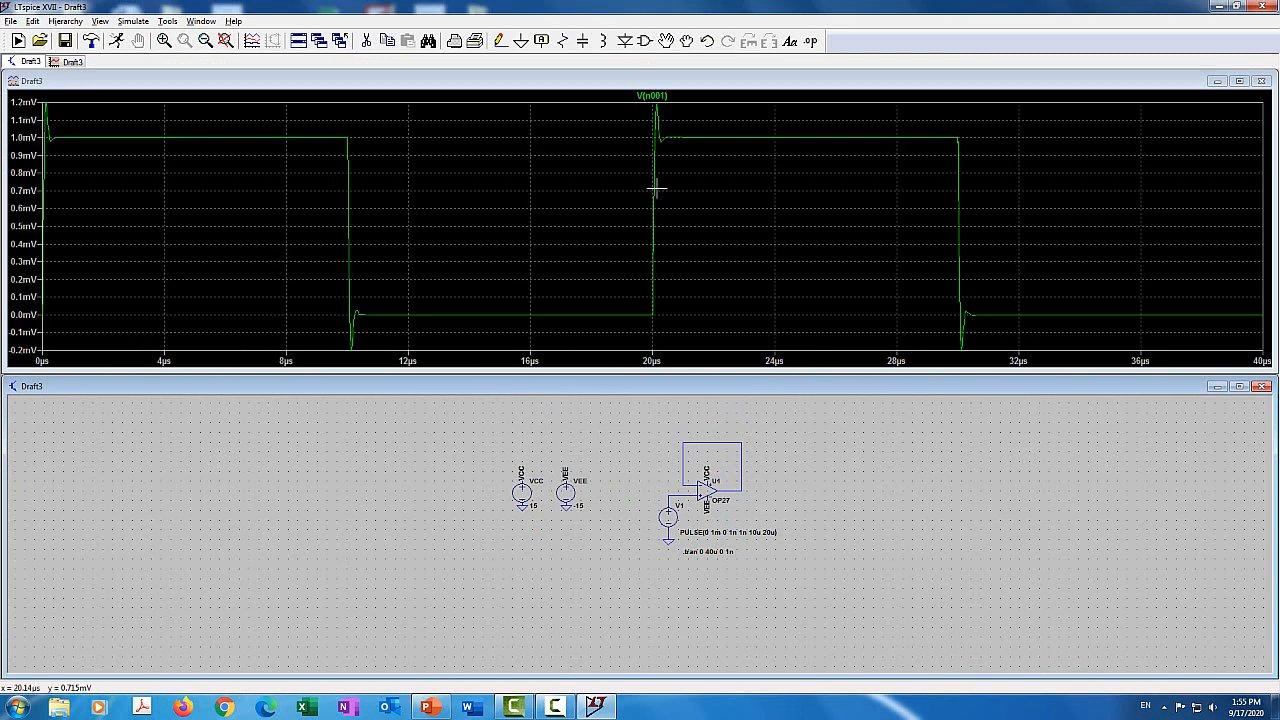
Step: Examine the overshoot and settling of the output's rising edge near 20 µs up close
click(620, 168)
drag(678, 173, 709, 100)
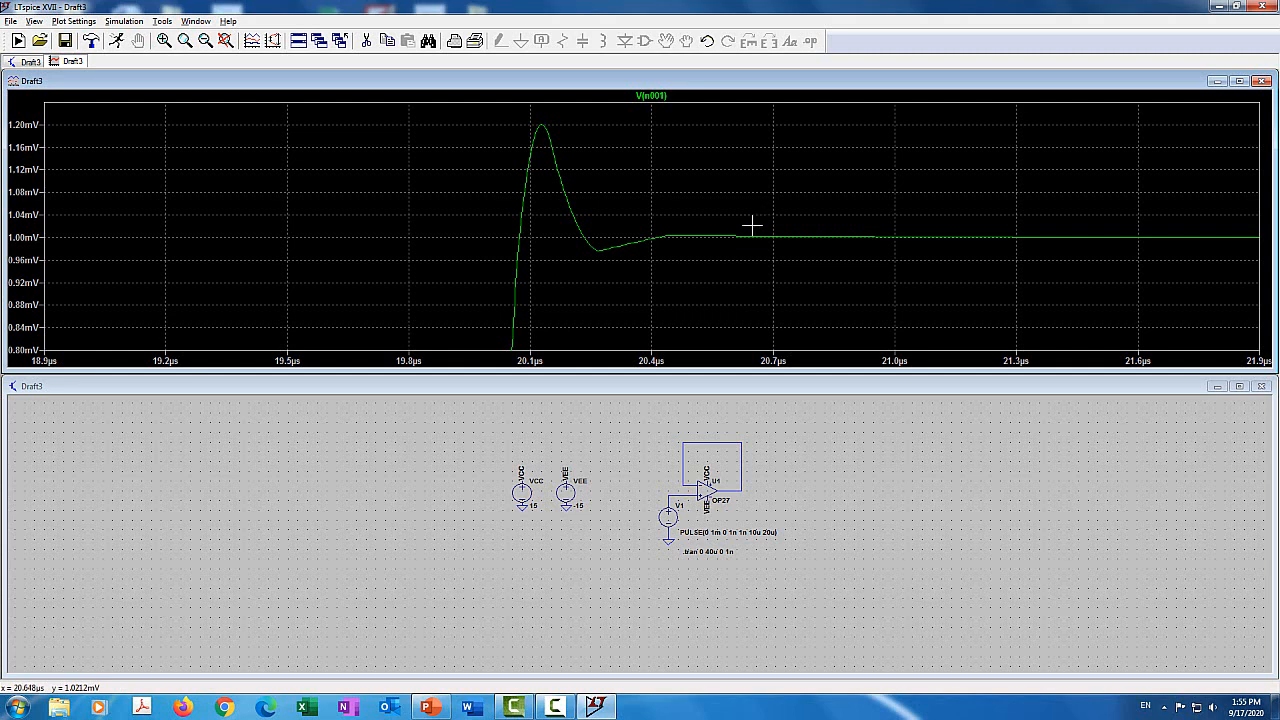
click(225, 41)
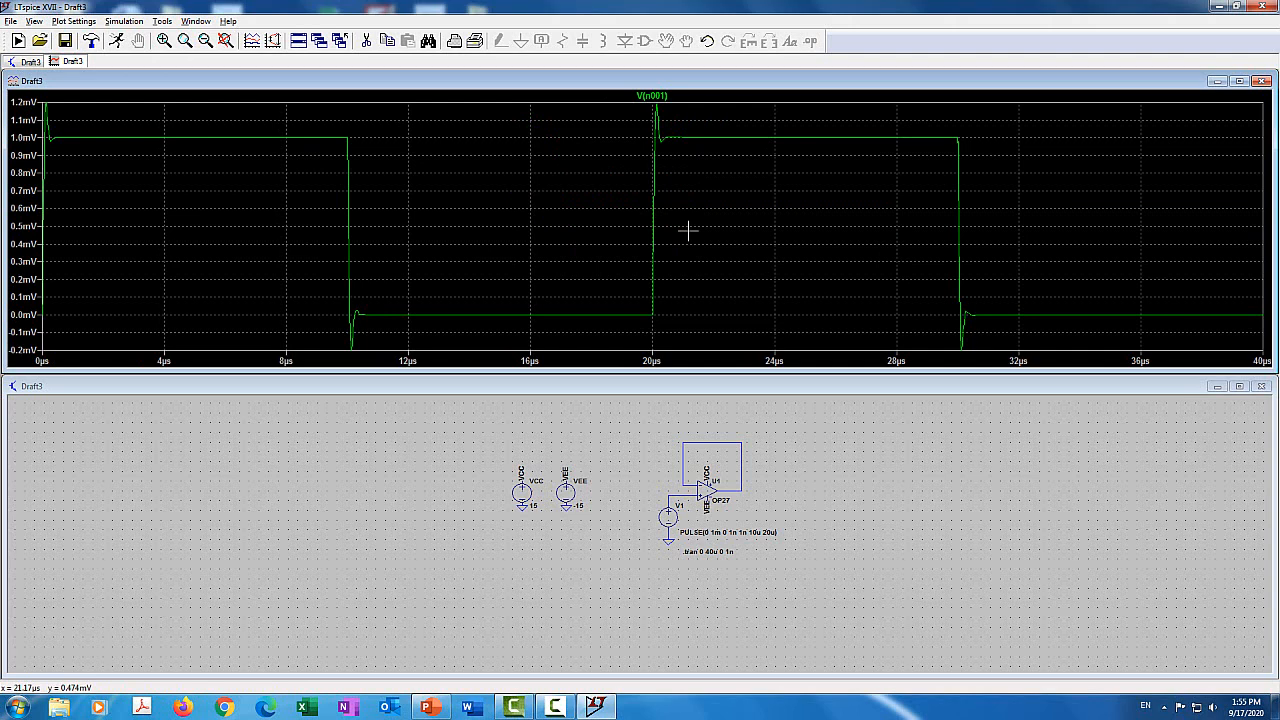
drag(585, 161, 733, 98)
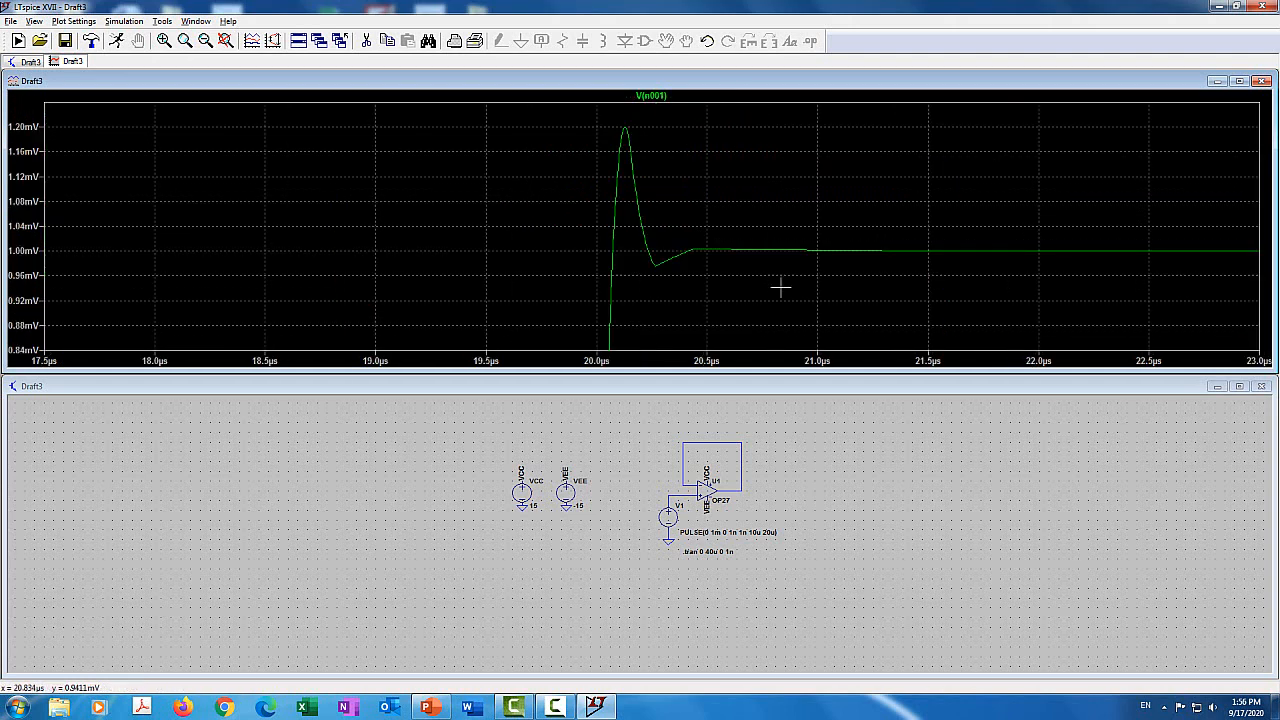